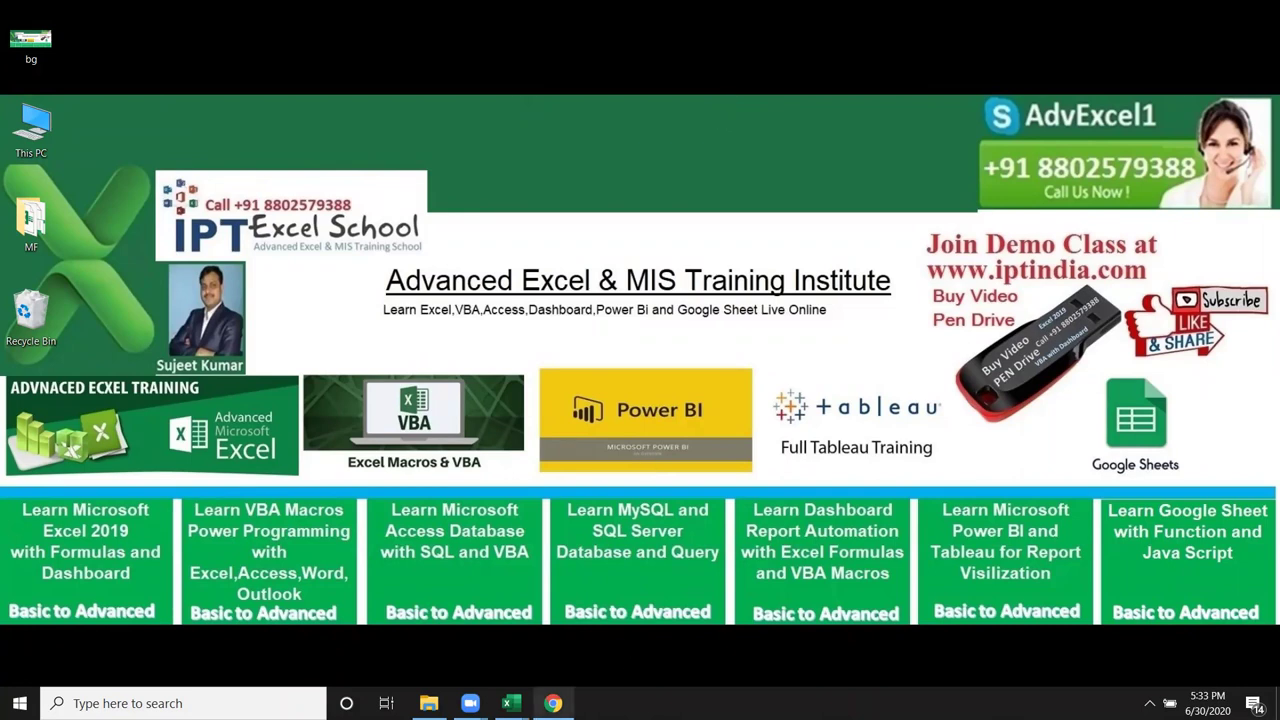
- Bring the Bio-Att workbook forward from the taskbar, showing its Data sheet
{"action": "mouse_move", "coordinate": [510, 703]}
{"action": "left_click", "coordinate": [573, 649]}
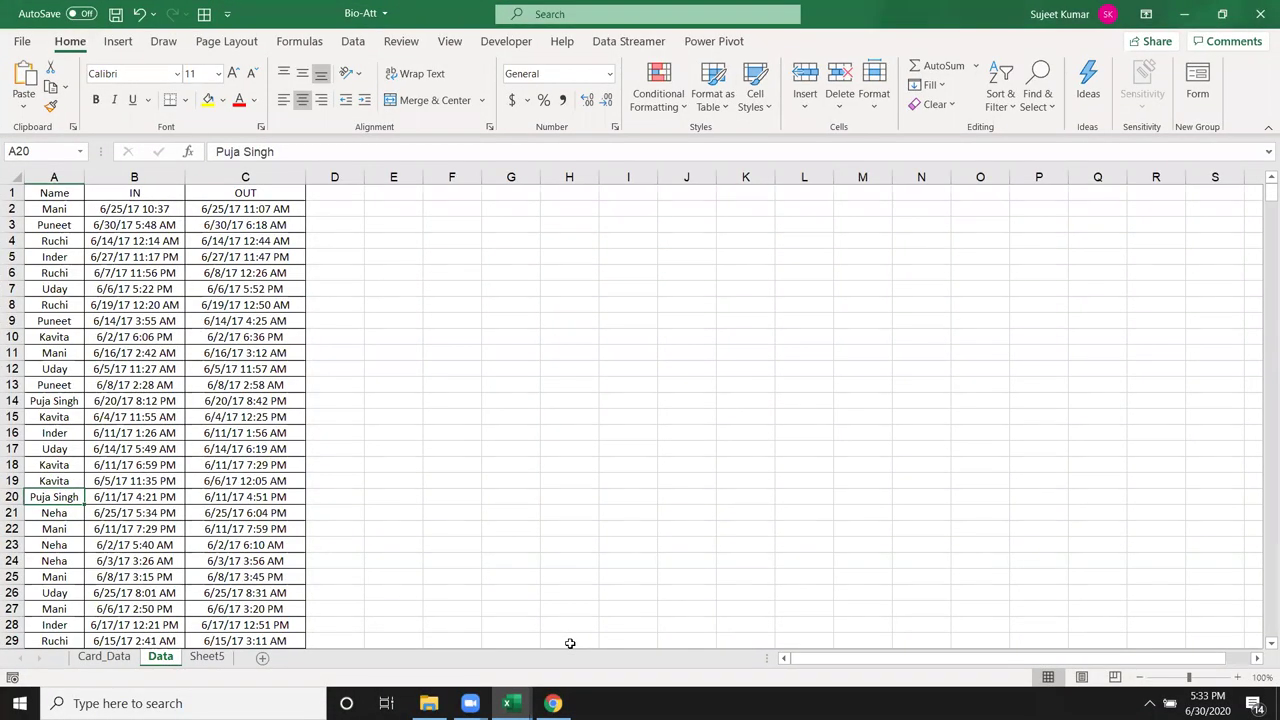
- Switch to the Card_Data sheet and look over its Name and Sdate columns
{"action": "left_click", "coordinate": [100, 657]}
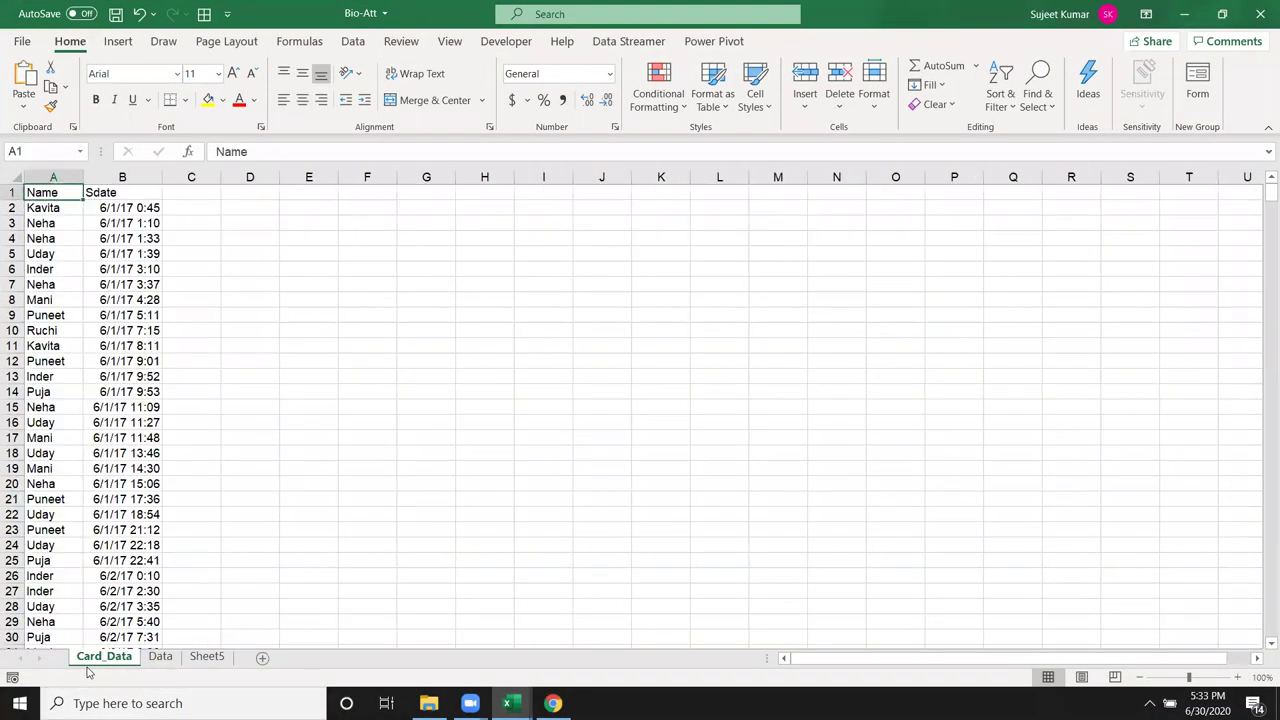
{"action": "left_click", "coordinate": [160, 657]}
{"action": "left_click", "coordinate": [131, 663]}
{"action": "left_click", "coordinate": [62, 175]}
{"action": "left_click", "coordinate": [138, 177]}
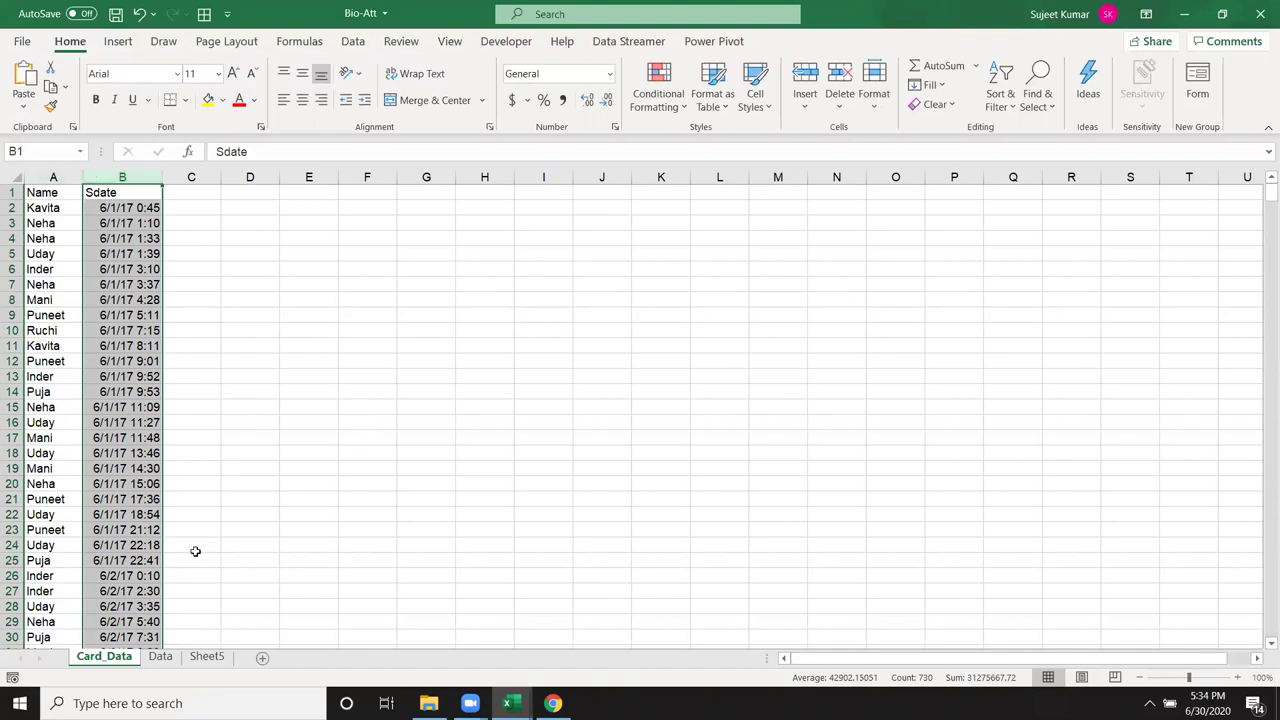
{"action": "left_click", "coordinate": [236, 438]}
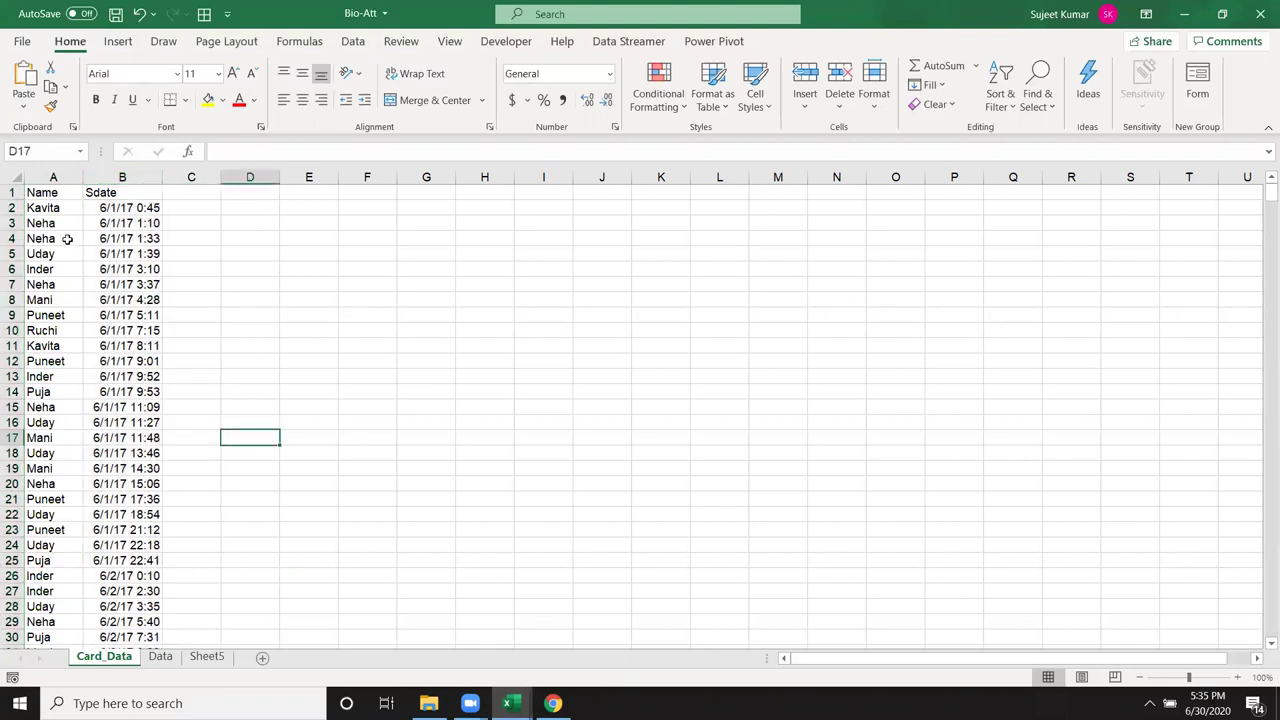
{"action": "left_click", "coordinate": [50, 169]}
{"action": "left_click", "coordinate": [104, 171]}
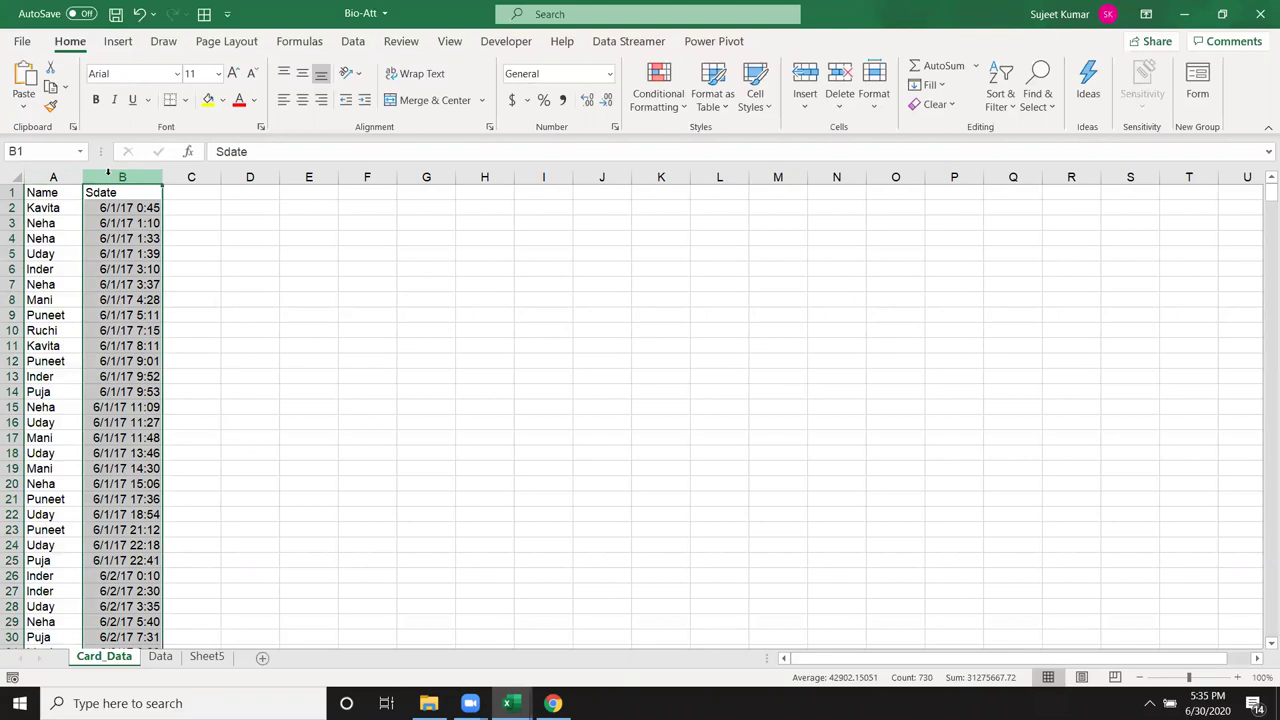
{"action": "left_click", "coordinate": [119, 236]}
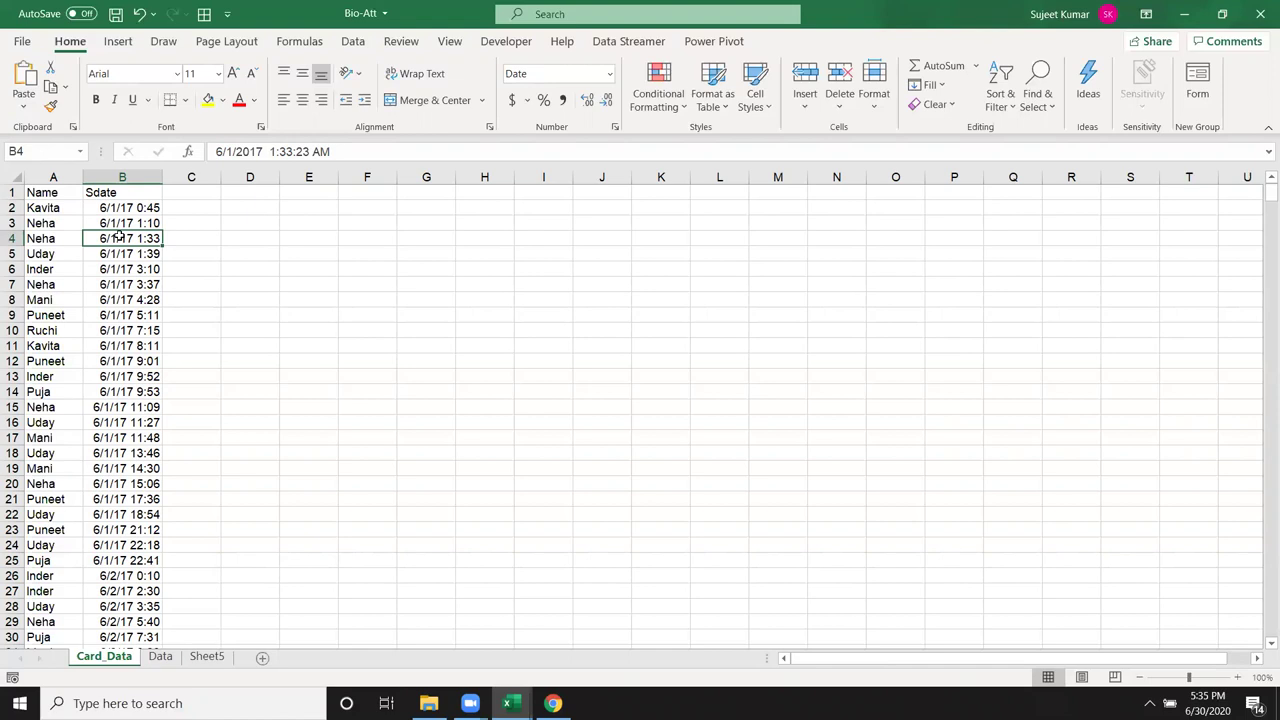
{"action": "left_click", "coordinate": [31, 211]}
{"action": "left_click_drag", "start_coordinate": [110, 208], "coordinate": [128, 368]}
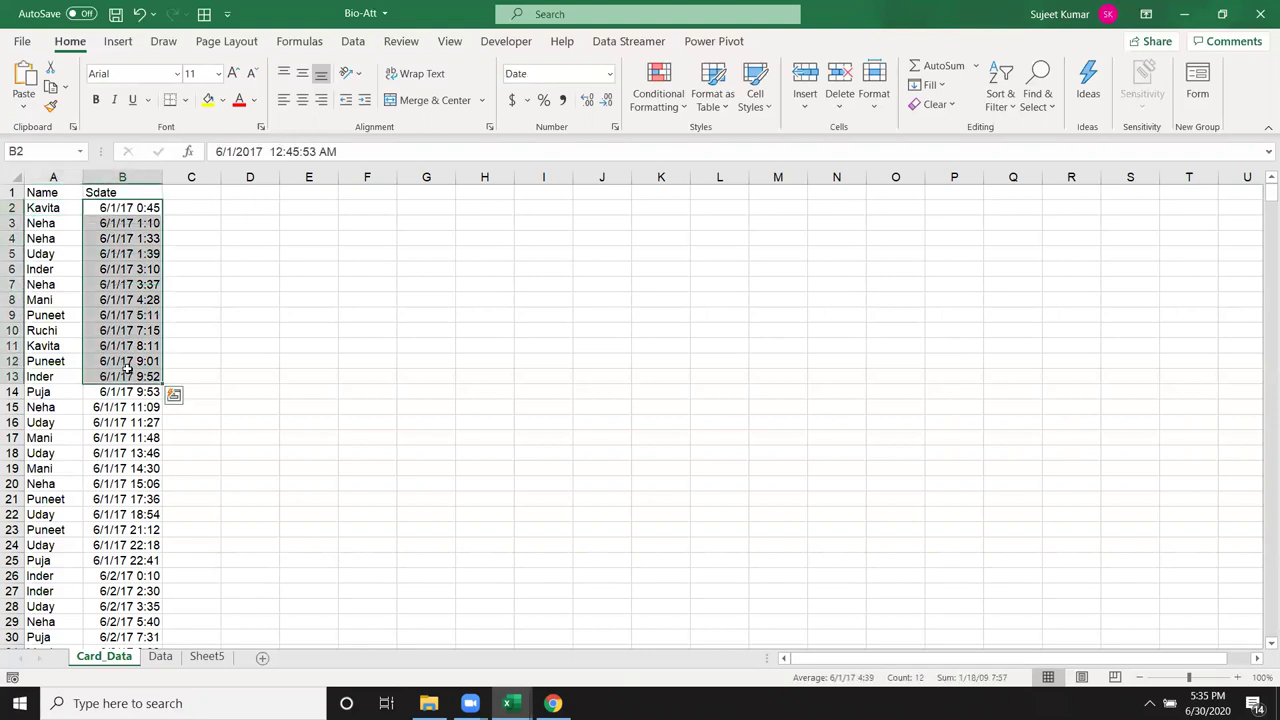
{"action": "left_click", "coordinate": [130, 298]}
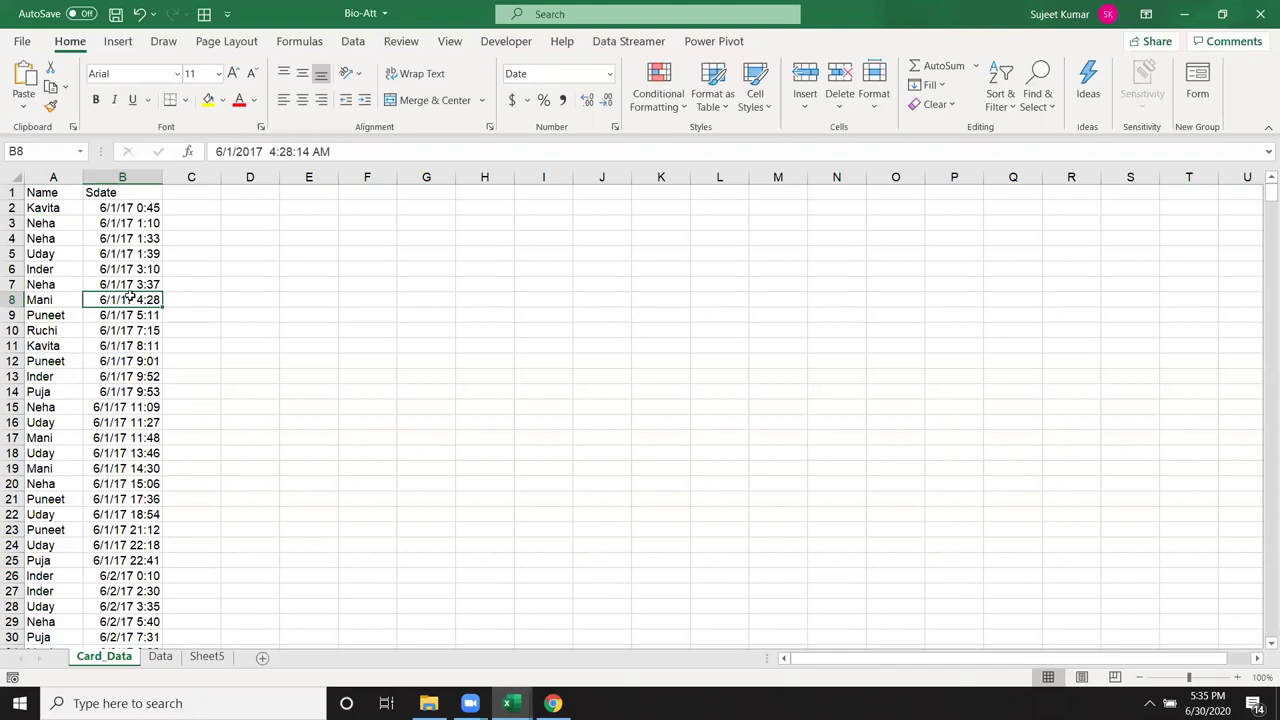
{"action": "left_click", "coordinate": [40, 191]}
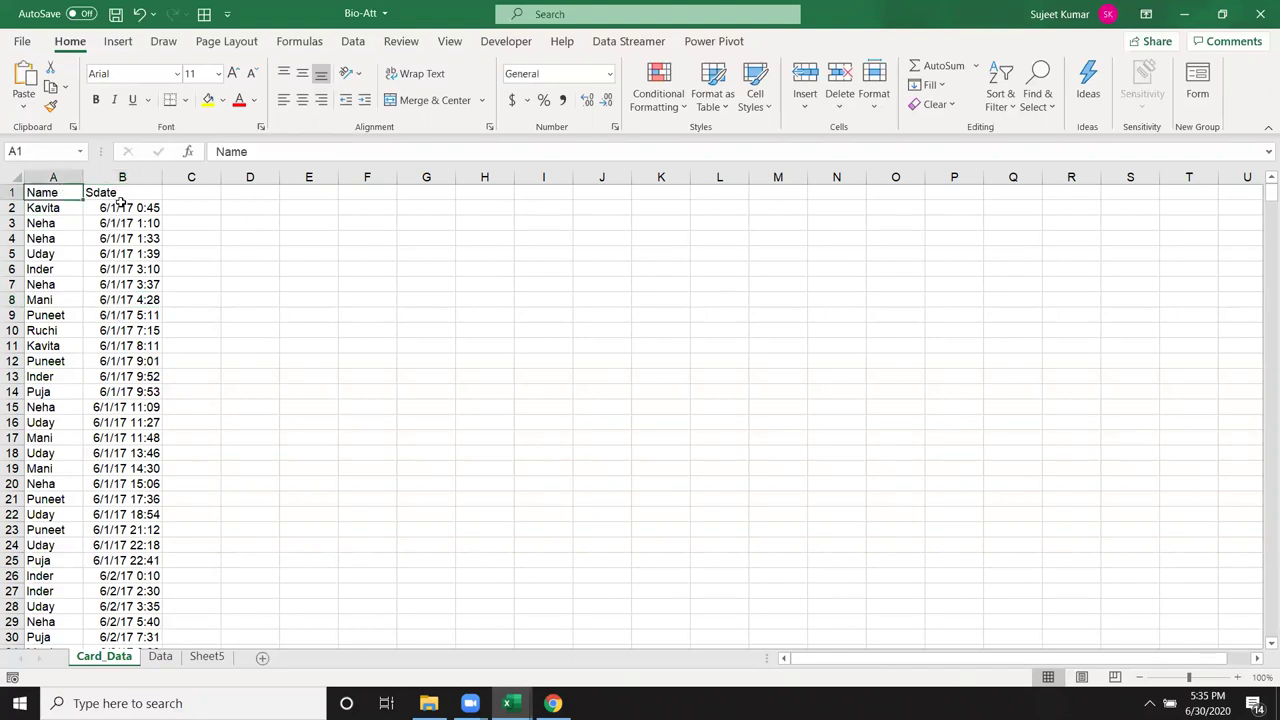
- Insert a PivotTable on a new sheet with Name as rows and Sdate as columns
{"action": "left_click", "coordinate": [116, 41]}
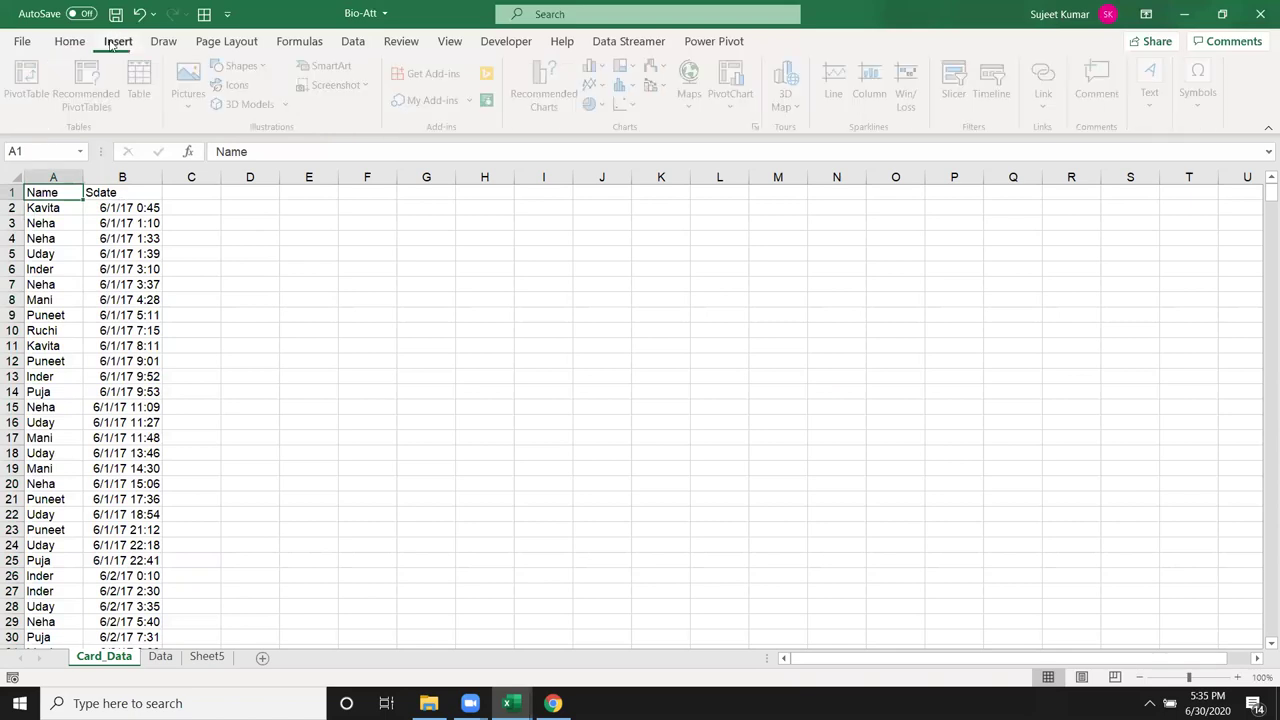
{"action": "left_click", "coordinate": [44, 74]}
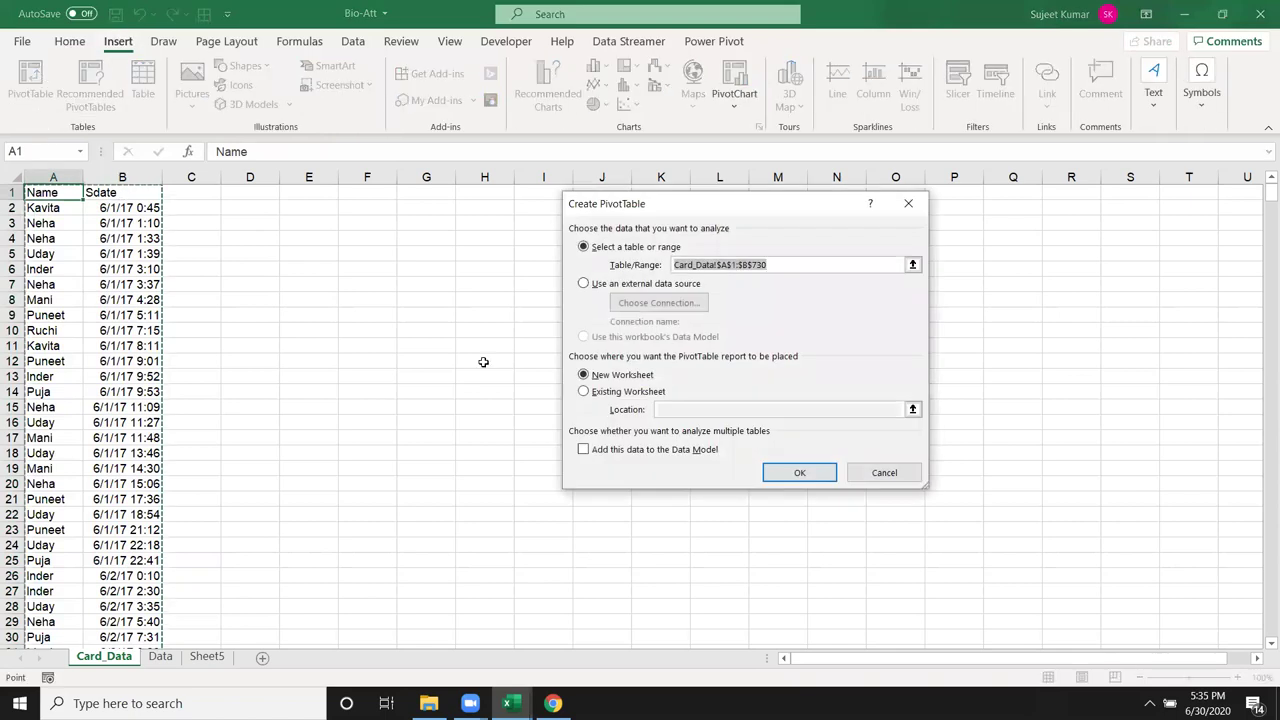
{"action": "left_click", "coordinate": [800, 472]}
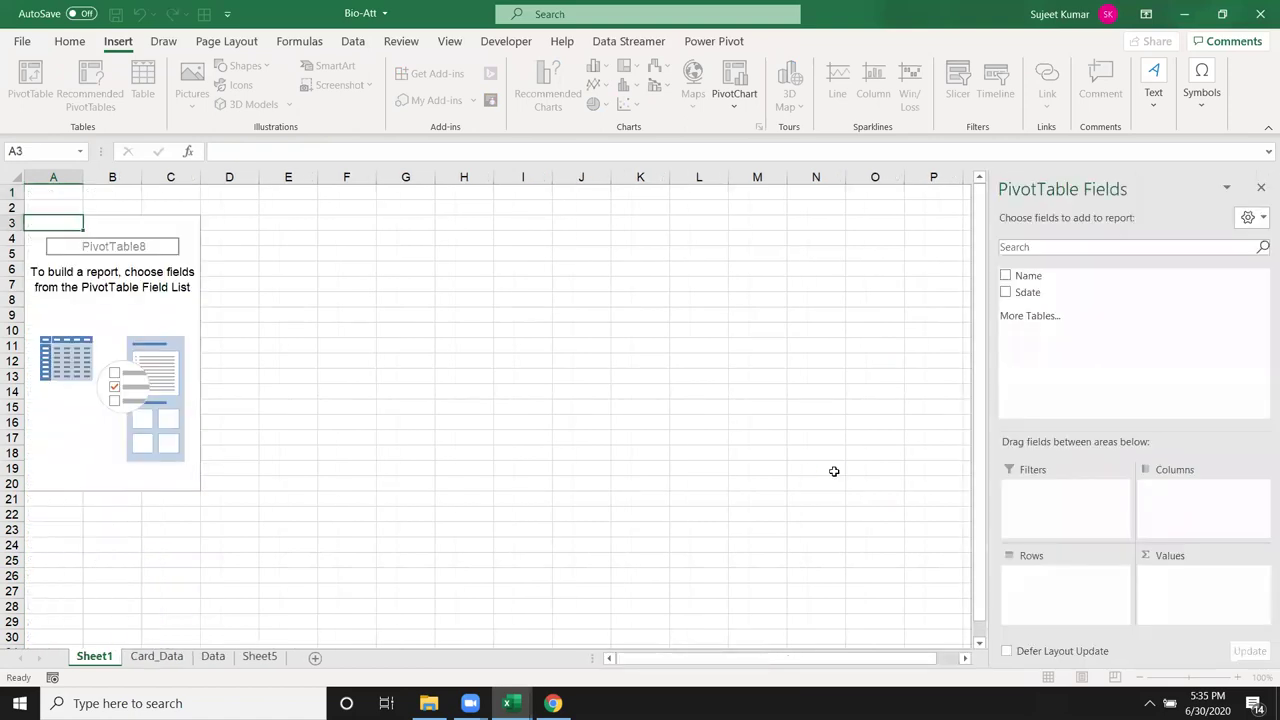
{"action": "left_click_drag", "start_coordinate": [1028, 276], "coordinate": [1050, 586]}
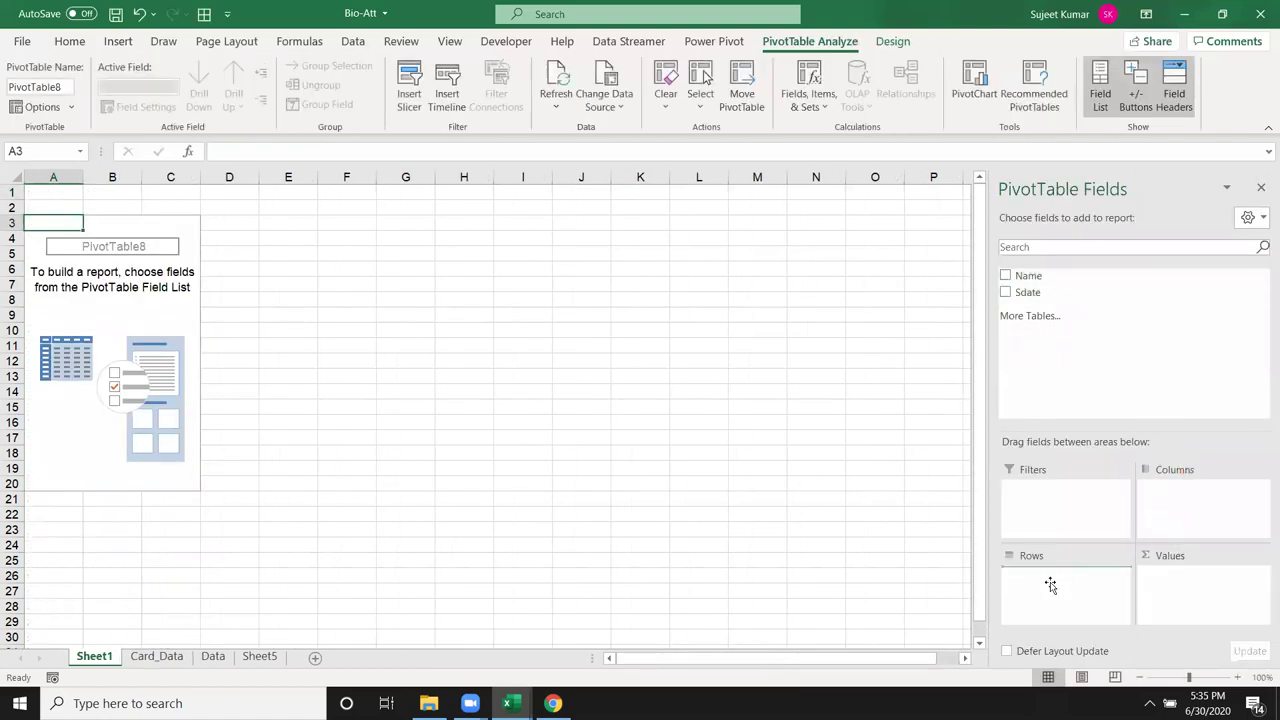
{"action": "mouse_move", "coordinate": [1026, 292]}
{"action": "left_mouse_down"}
{"action": "mouse_move", "coordinate": [1108, 392]}
{"action": "mouse_move", "coordinate": [1150, 488]}
{"action": "left_mouse_up"}
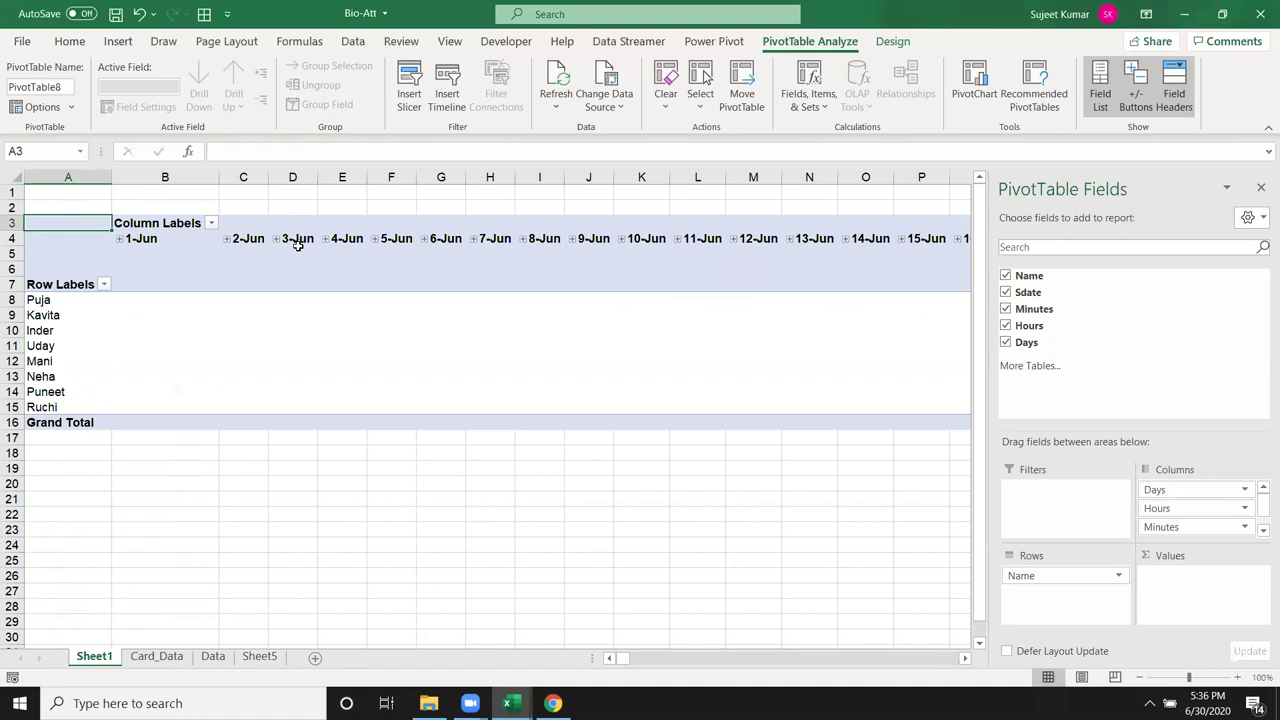
- Expand the 1-Jun date header into hour and minute columns
{"action": "left_click_drag", "start_coordinate": [296, 242], "coordinate": [114, 241]}
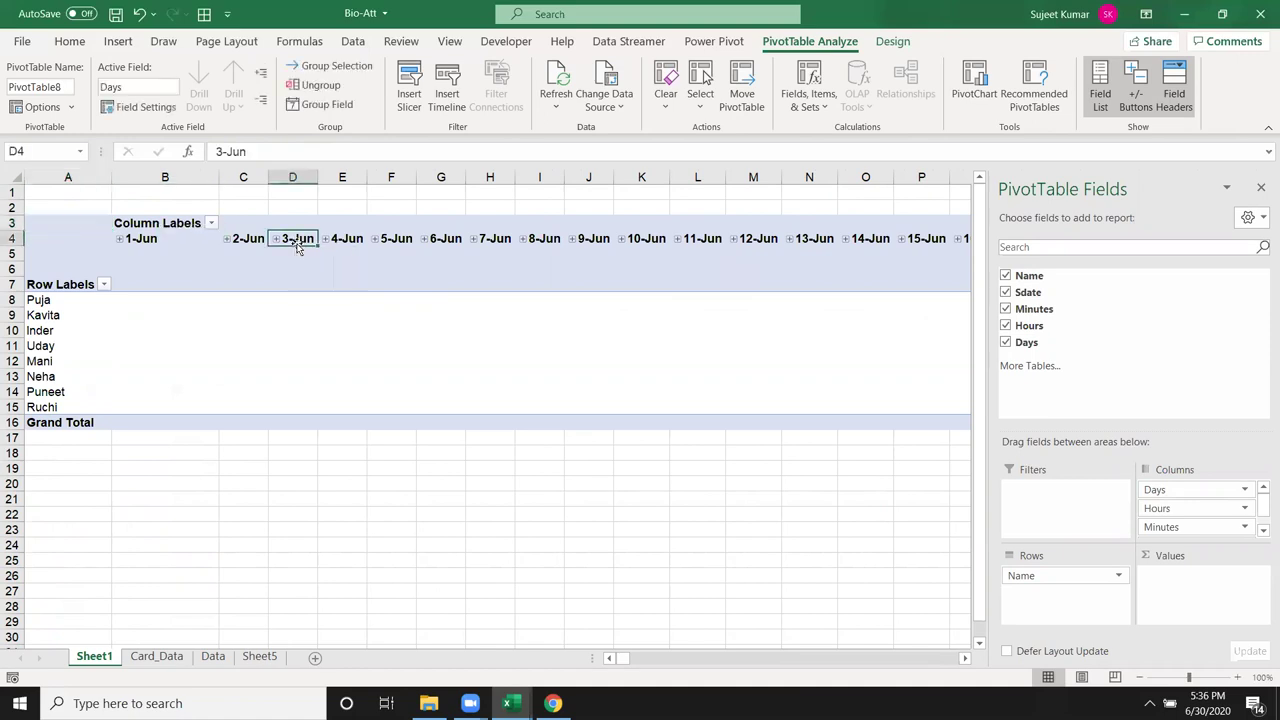
{"action": "left_click", "coordinate": [115, 240]}
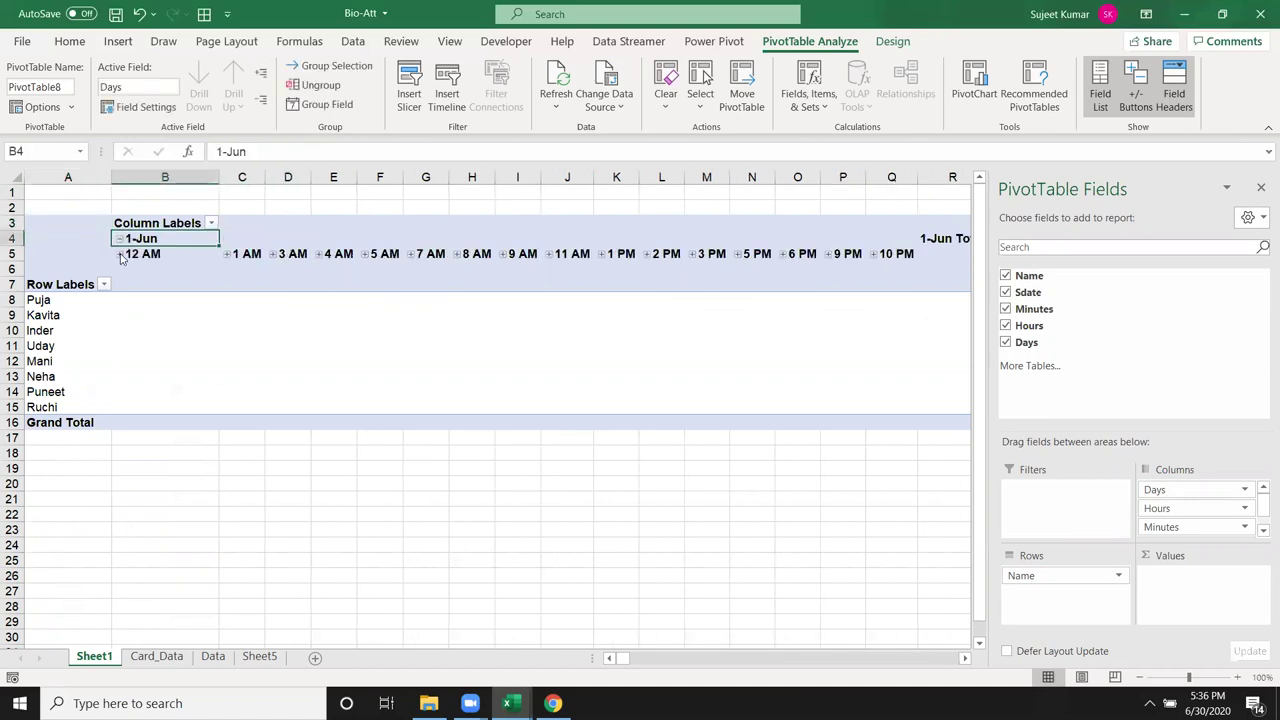
{"action": "left_click", "coordinate": [120, 255]}
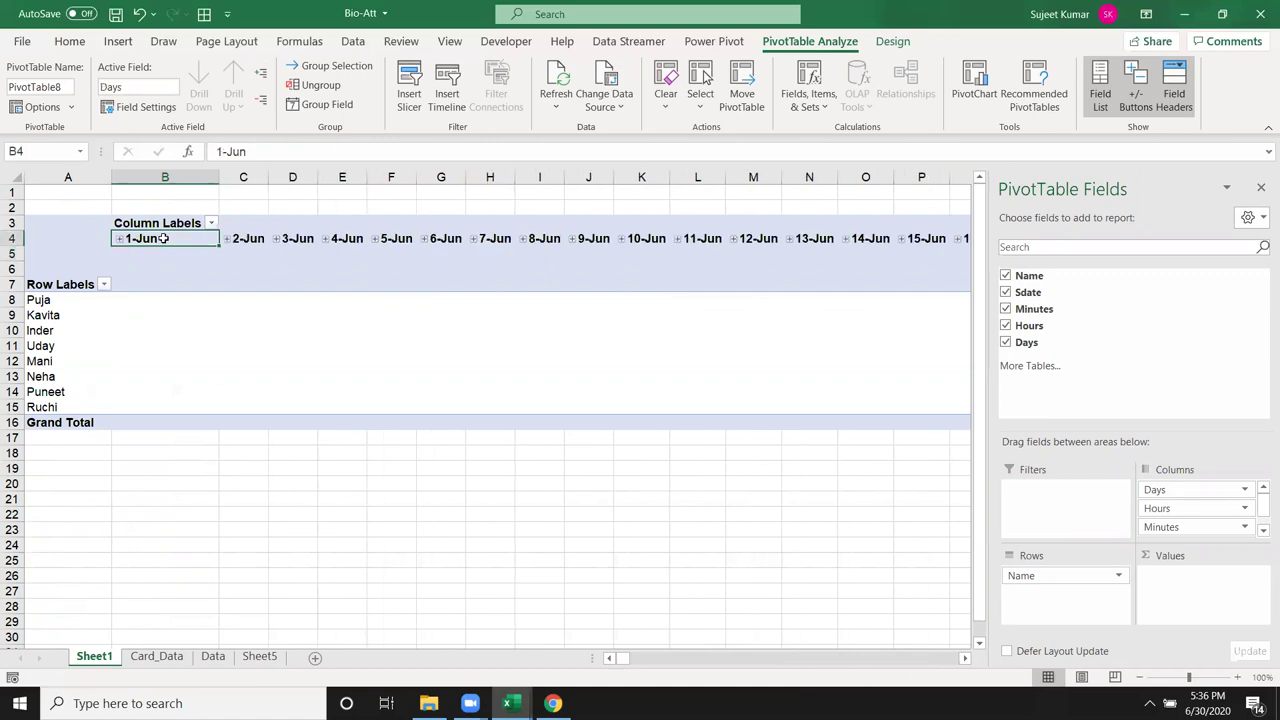
- Ungroup the Sdate headers, then regroup them by Days only
{"action": "right_click", "coordinate": [163, 242]}
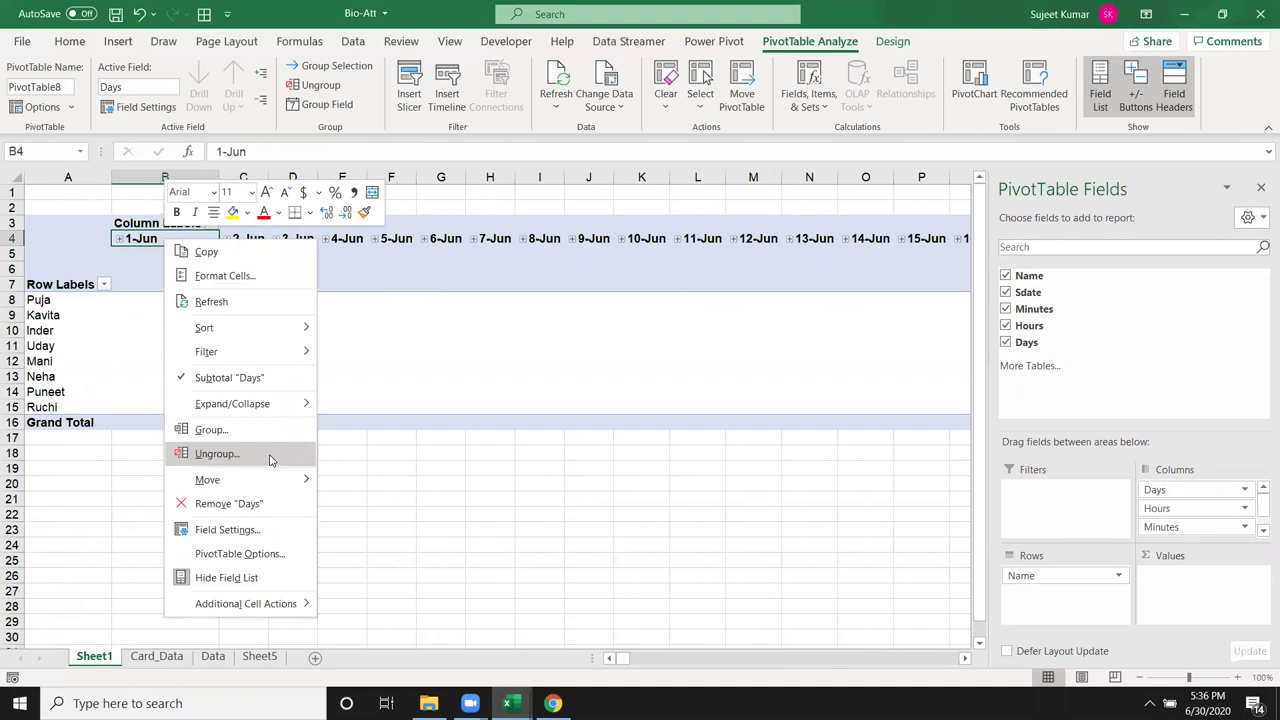
{"action": "left_click", "coordinate": [268, 453]}
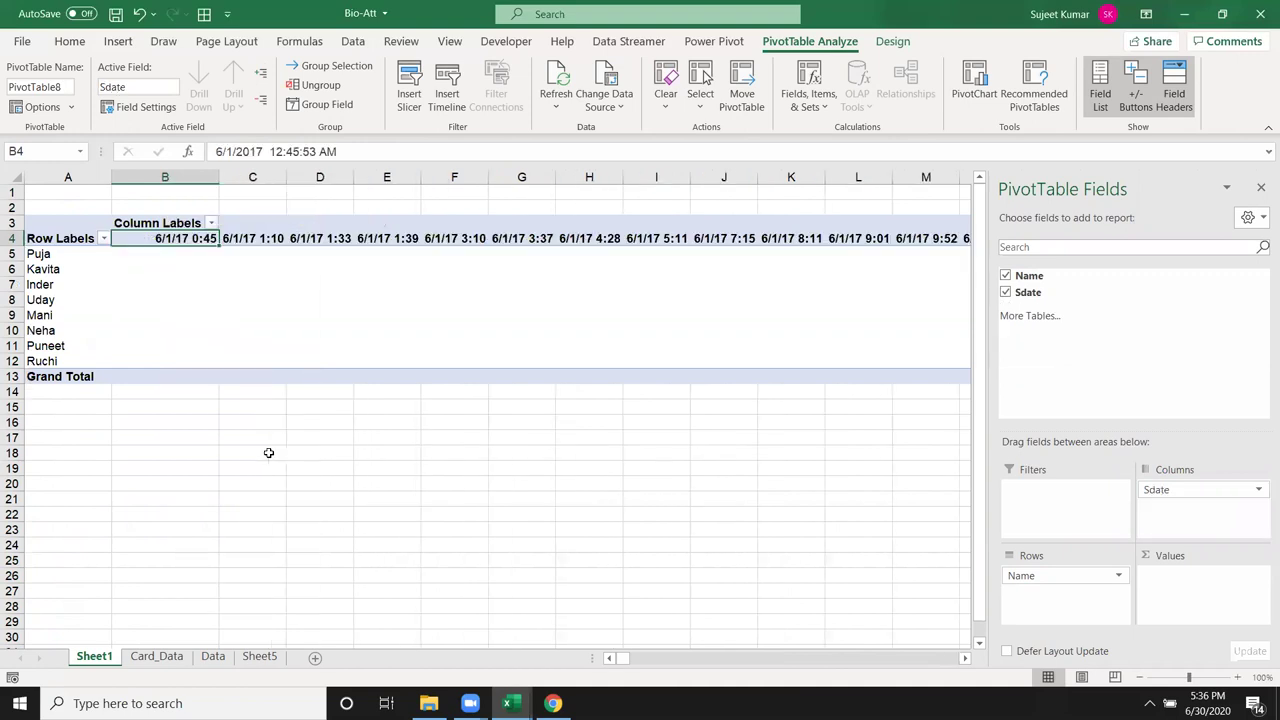
{"action": "right_click", "coordinate": [188, 241]}
{"action": "left_click", "coordinate": [277, 432]}
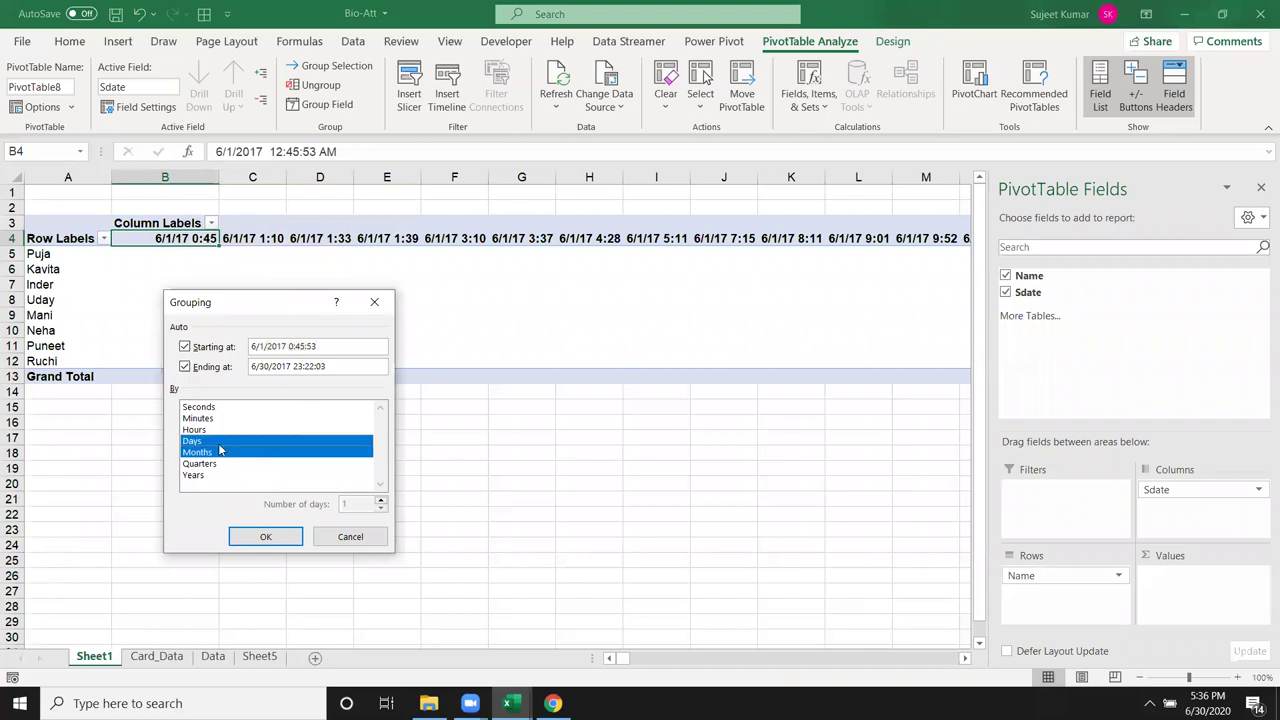
{"action": "left_click", "coordinate": [220, 441]}
{"action": "left_click", "coordinate": [222, 452]}
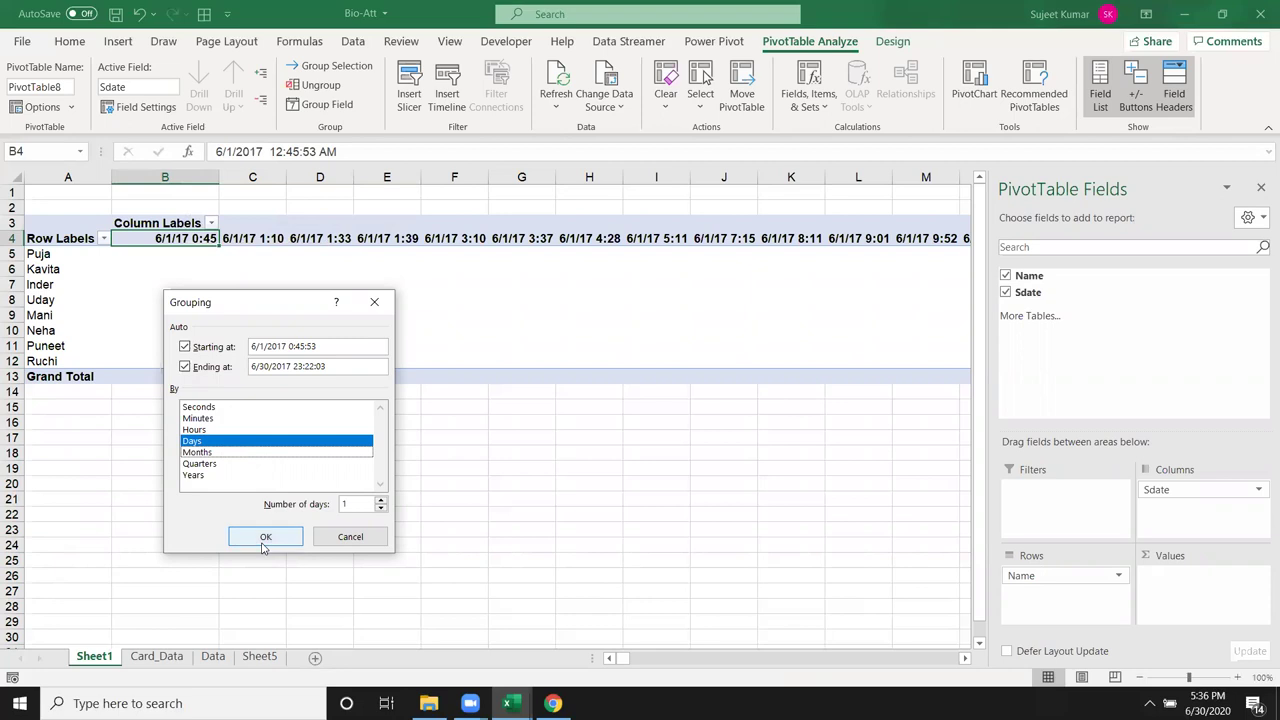
{"action": "left_click", "coordinate": [264, 541]}
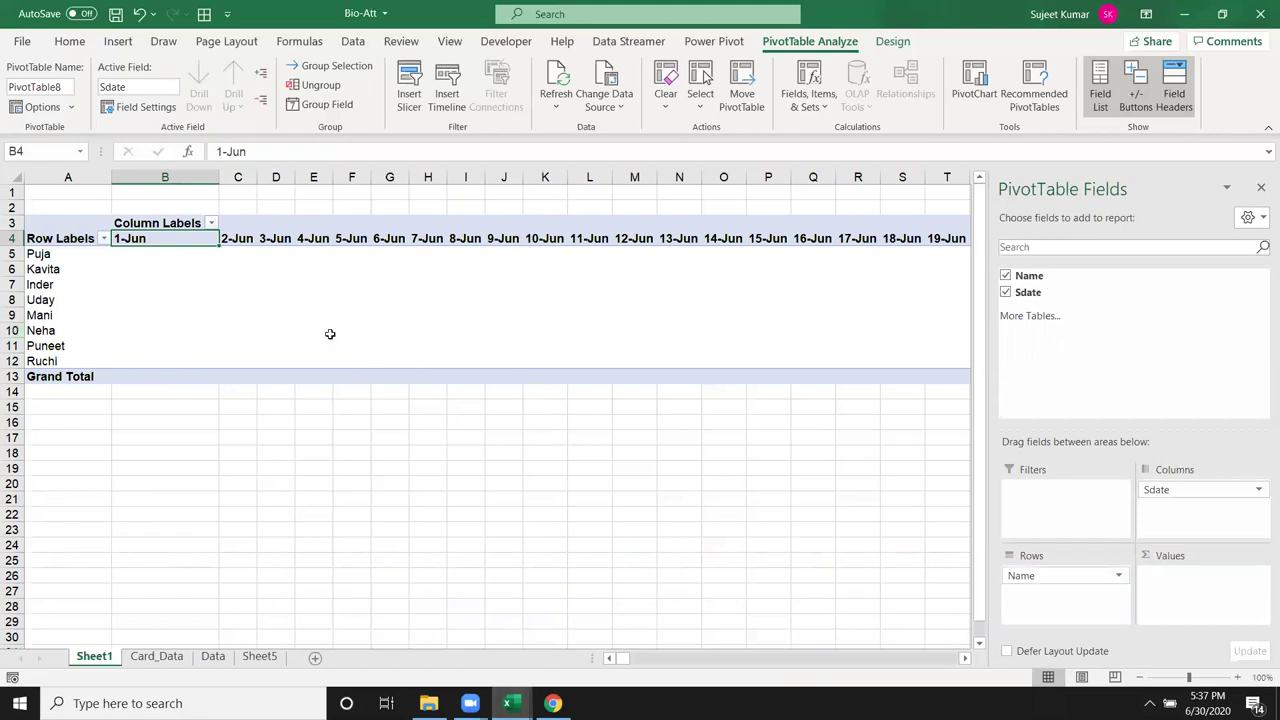
- Add Sdate to Values as Count of Sdate, keeping Count as the summary
{"action": "left_click", "coordinate": [166, 279]}
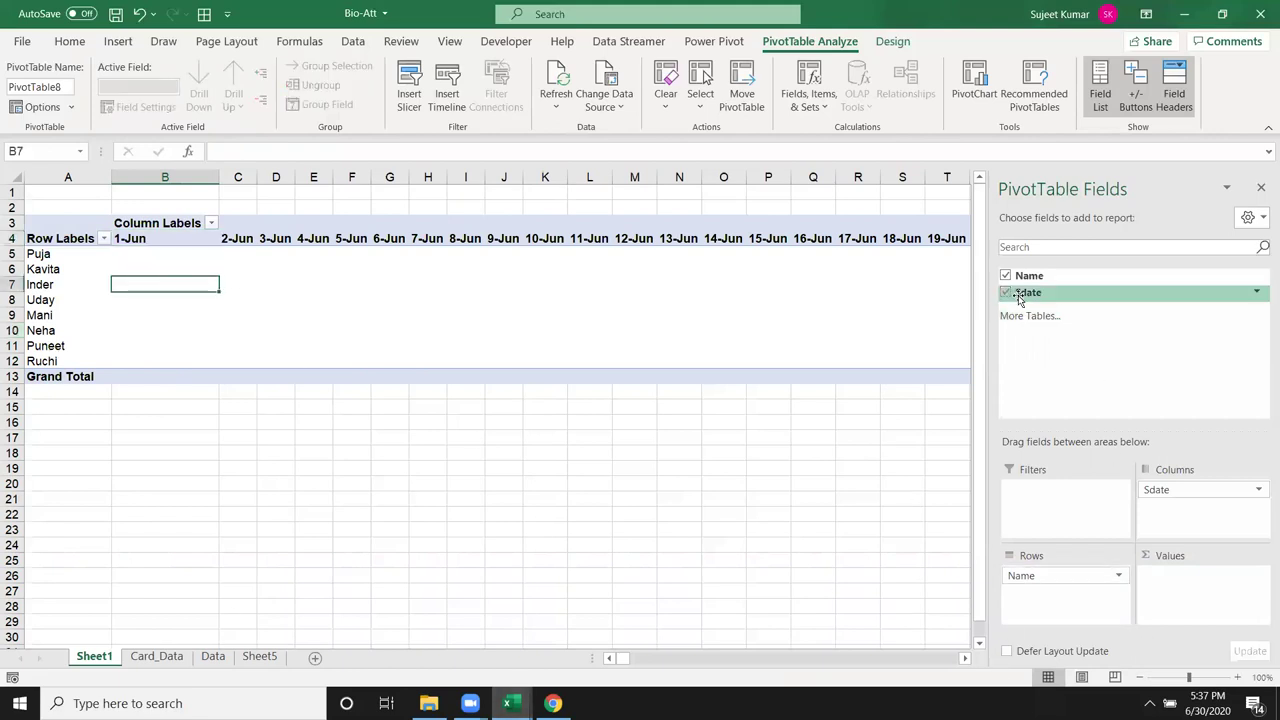
{"action": "left_click_drag", "start_coordinate": [1022, 296], "coordinate": [1185, 588]}
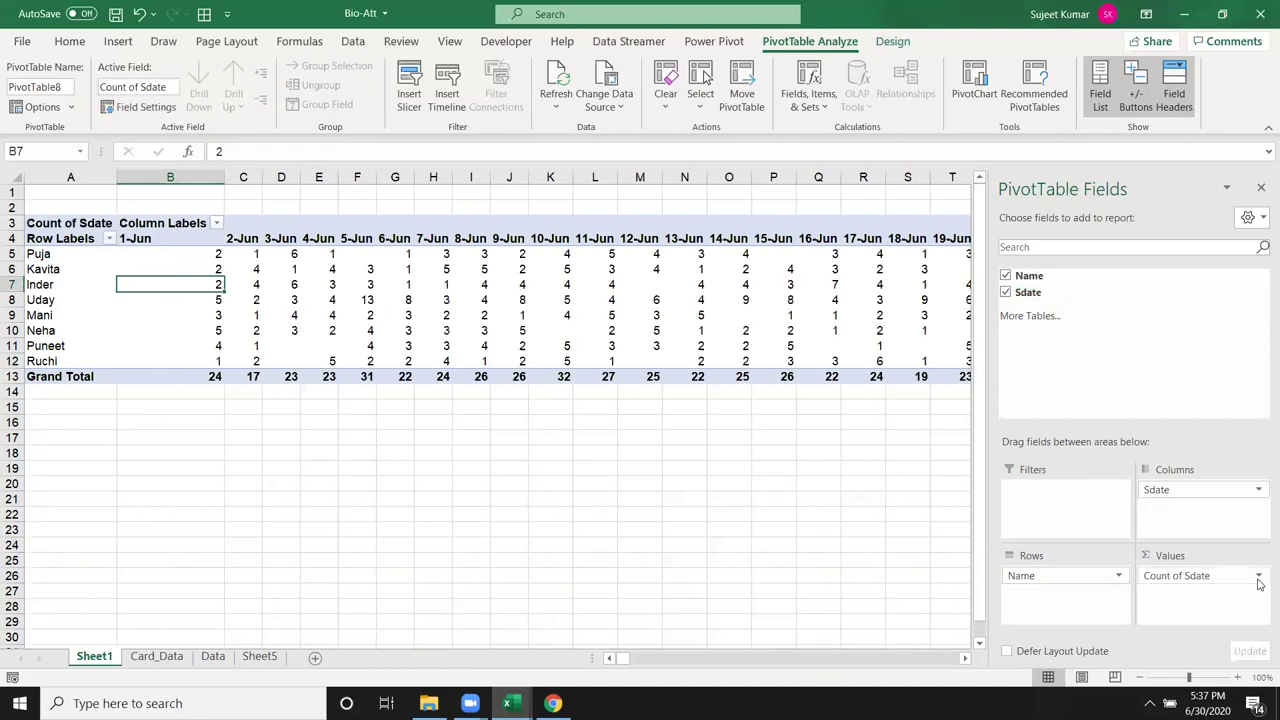
{"action": "left_click", "coordinate": [1258, 580]}
{"action": "left_click", "coordinate": [1245, 568]}
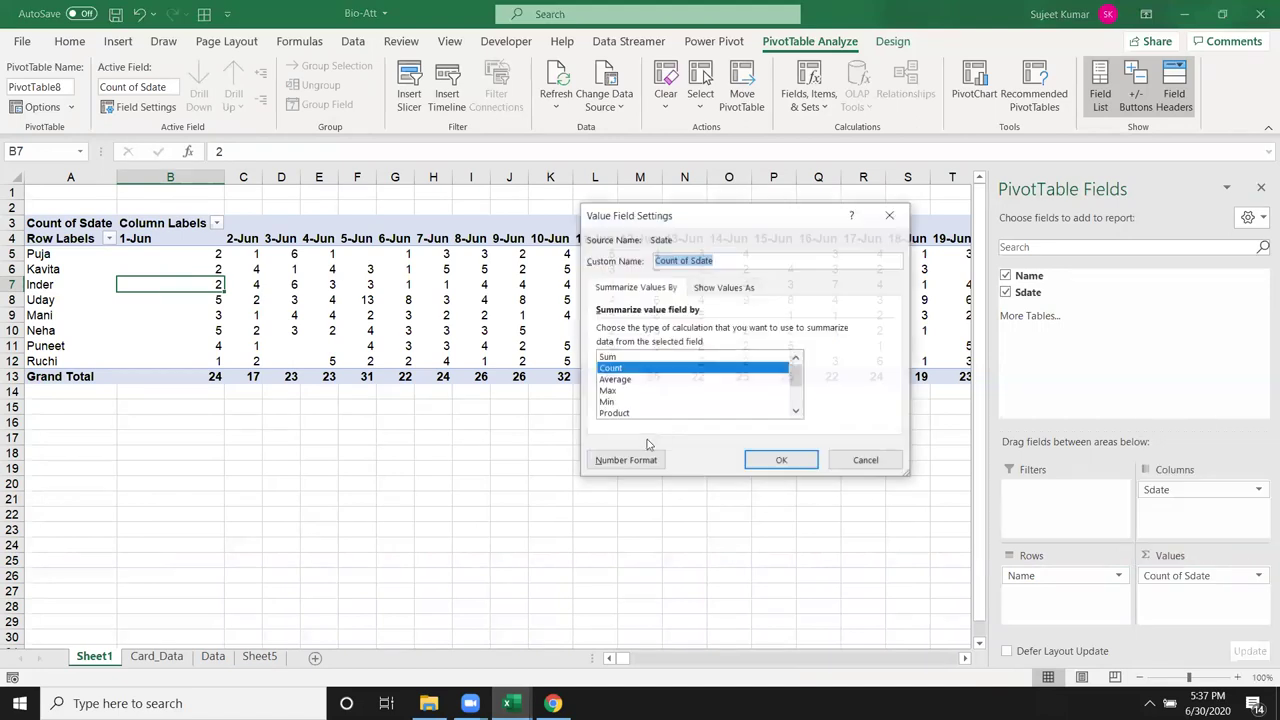
{"action": "left_click", "coordinate": [778, 463]}
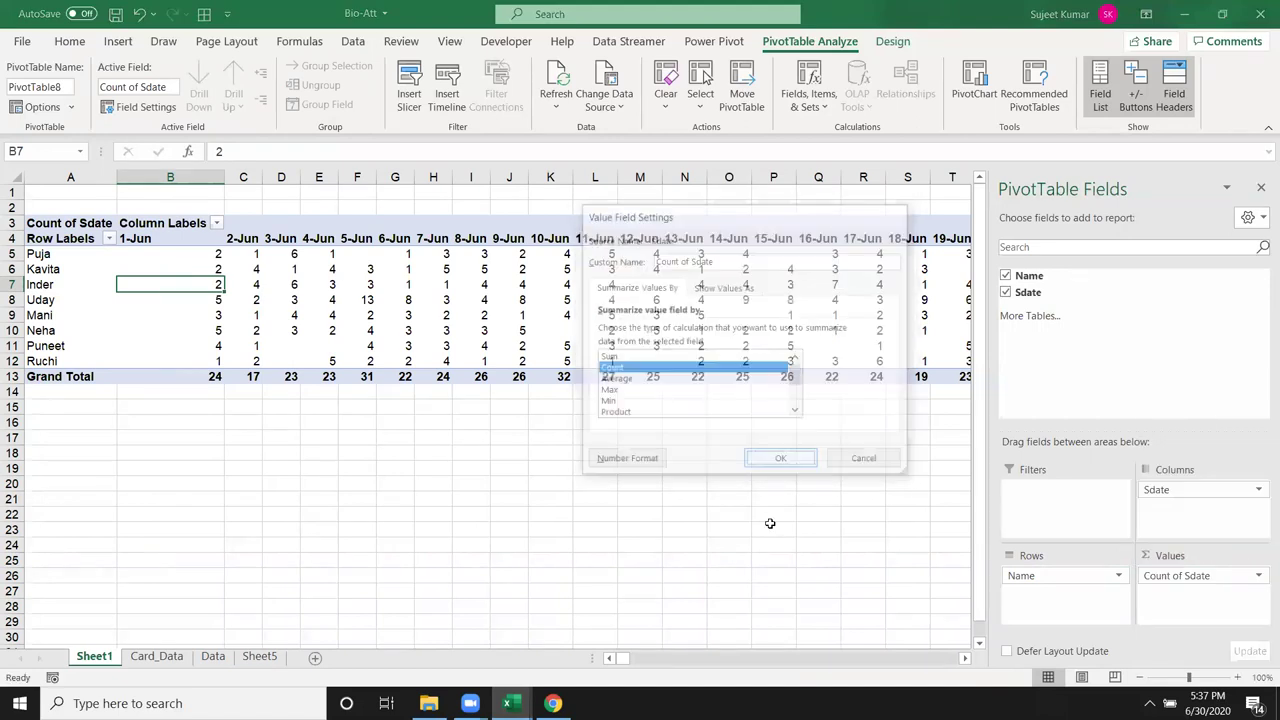
- Look over the 1-Jun to 12-Jun counts and hide the PivotTable Fields list
{"action": "left_click_drag", "start_coordinate": [218, 254], "coordinate": [535, 397]}
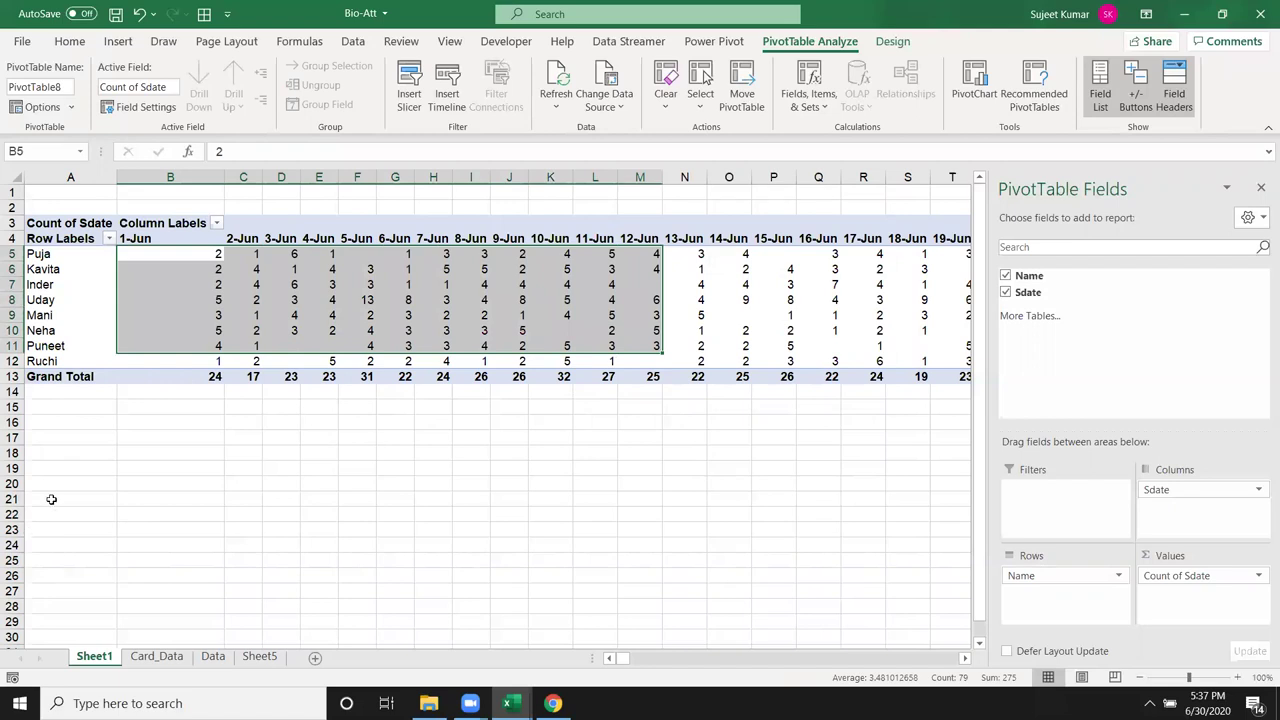
{"action": "left_click", "coordinate": [1261, 187]}
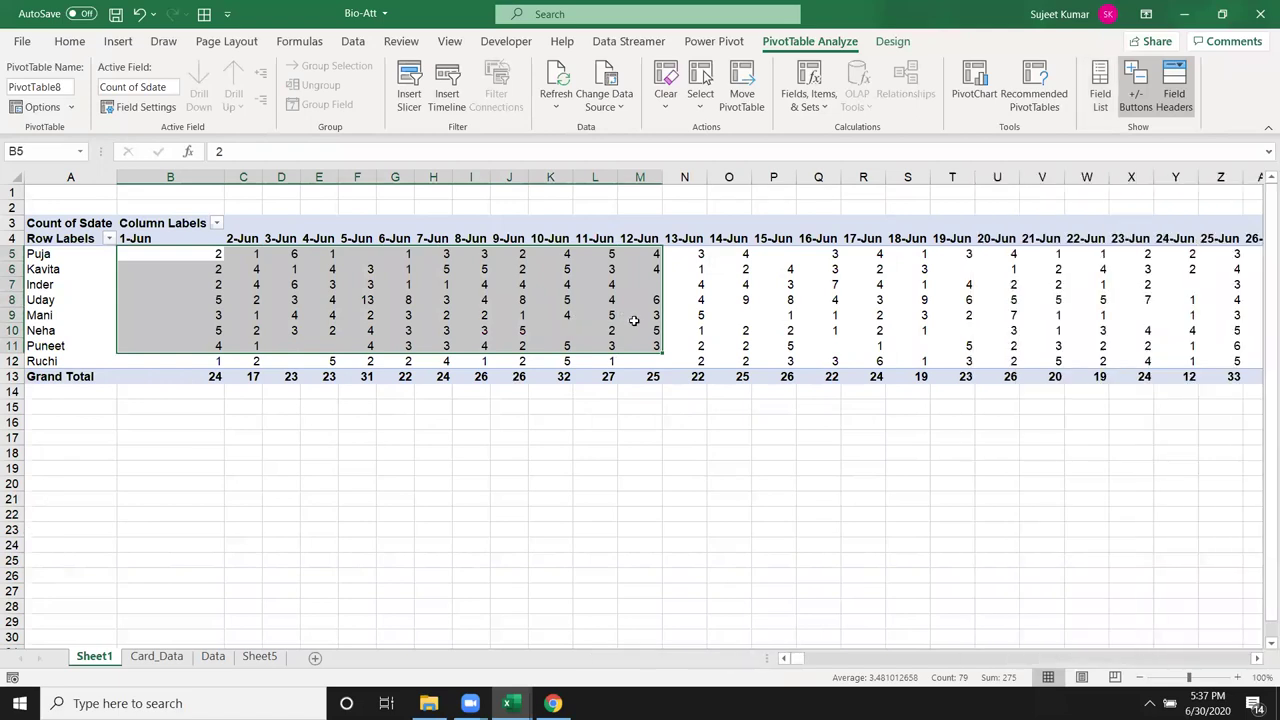
{"action": "left_click", "coordinate": [640, 315]}
{"action": "left_click", "coordinate": [735, 314]}
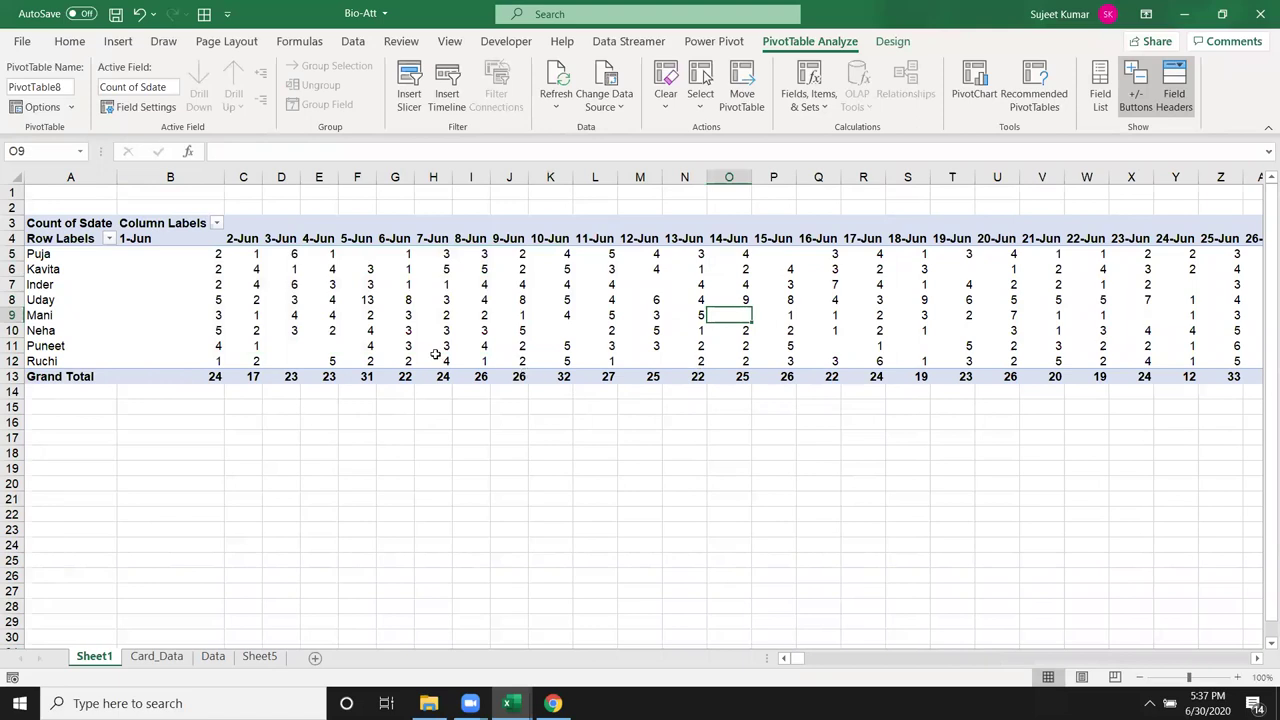
- Try showing A in empty pivot cells via PivotTable Options, then undo it
{"action": "right_click", "coordinate": [312, 298]}
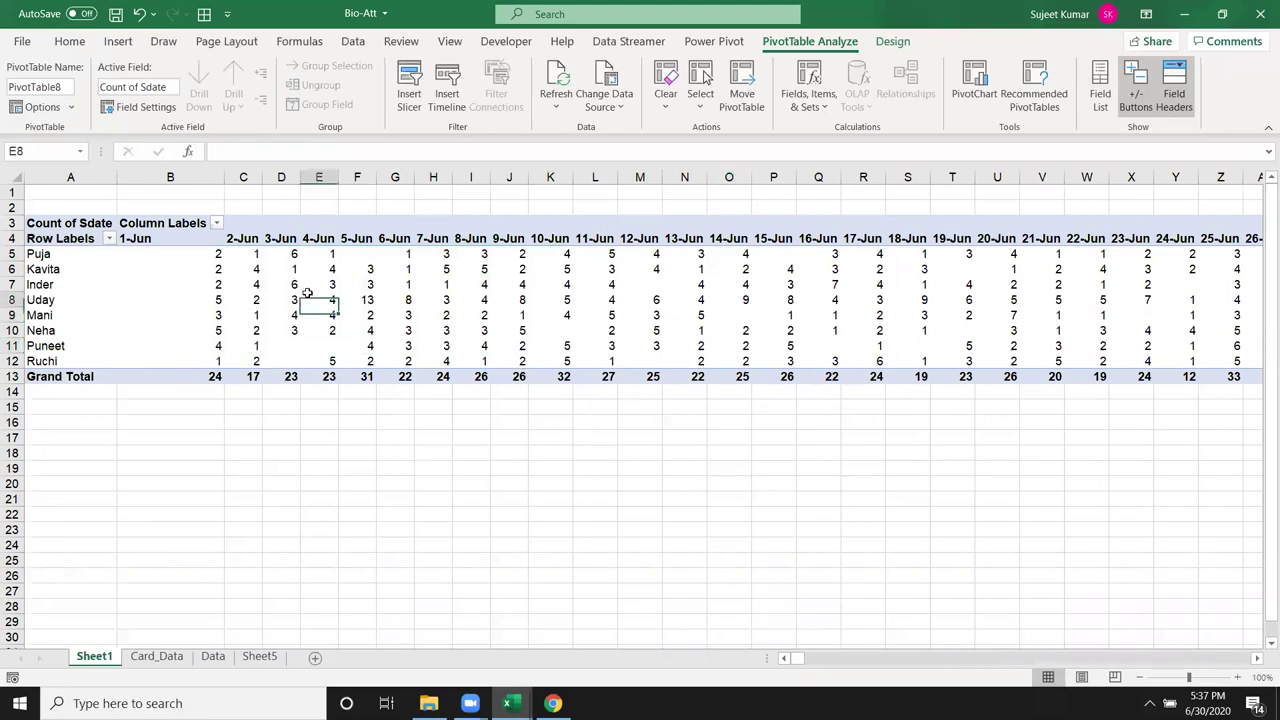
{"action": "left_click", "coordinate": [412, 558]}
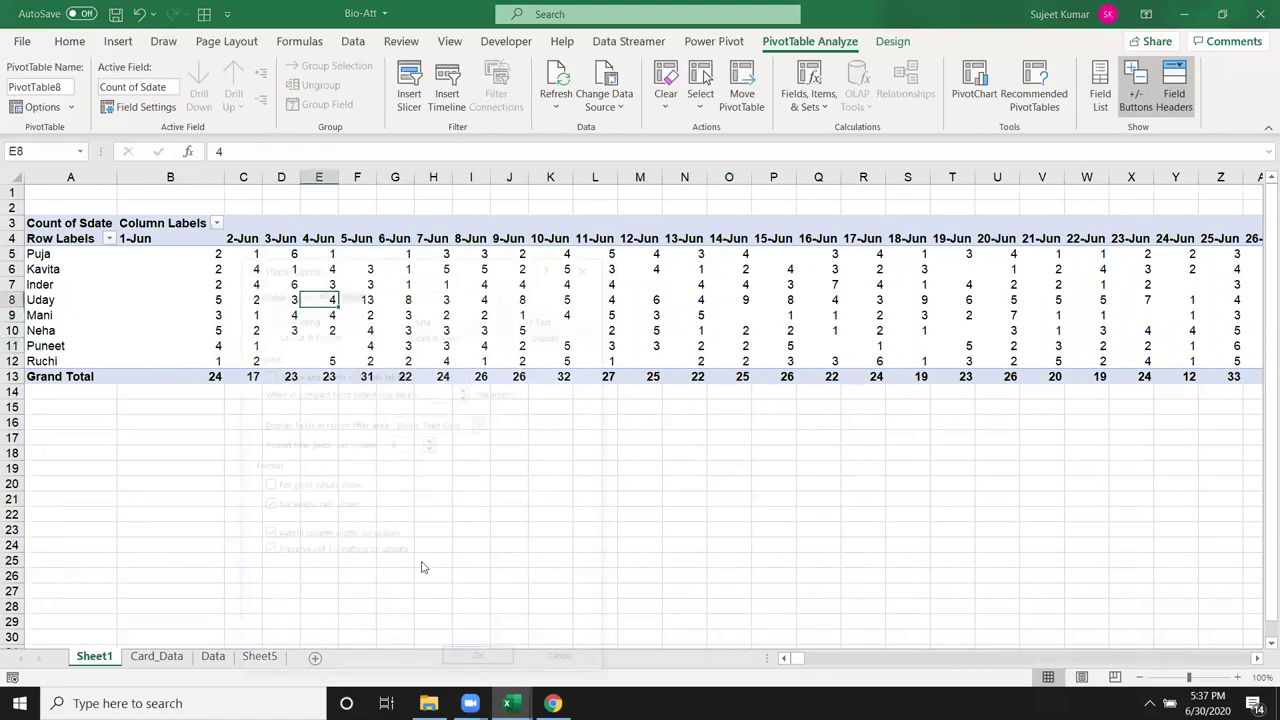
{"action": "left_click", "coordinate": [386, 506]}
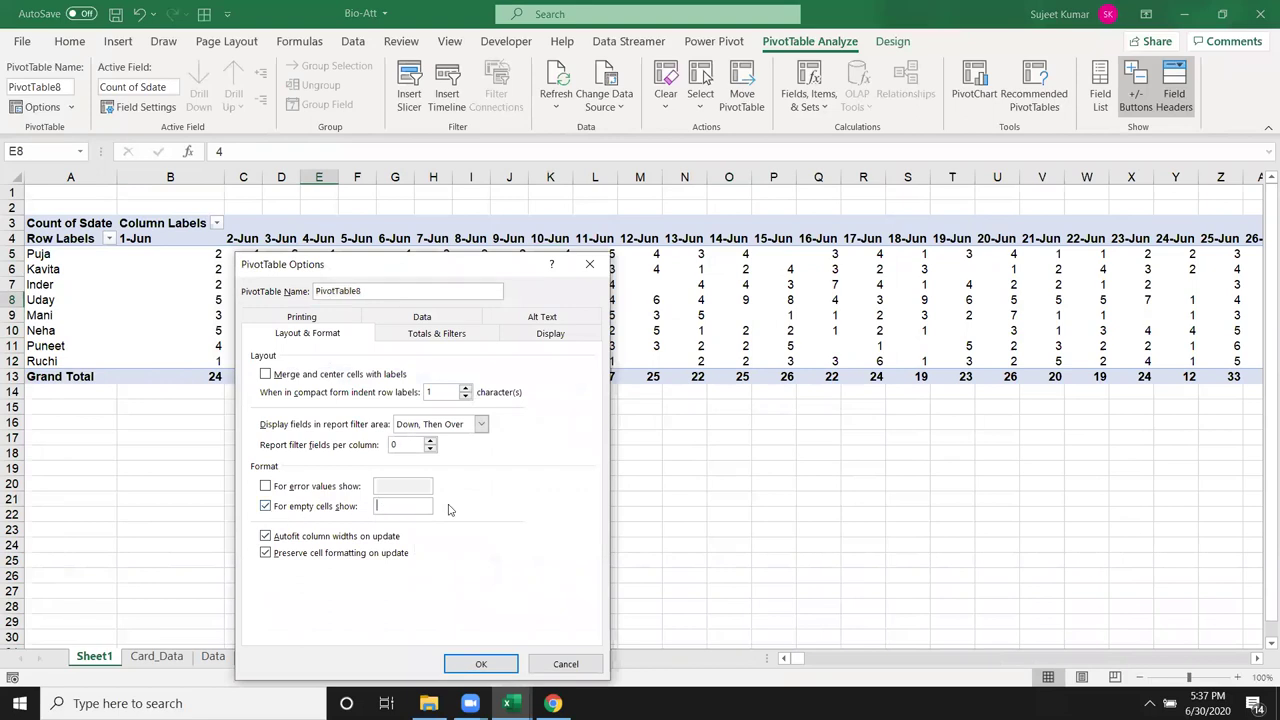
{"action": "type", "text": "A"}
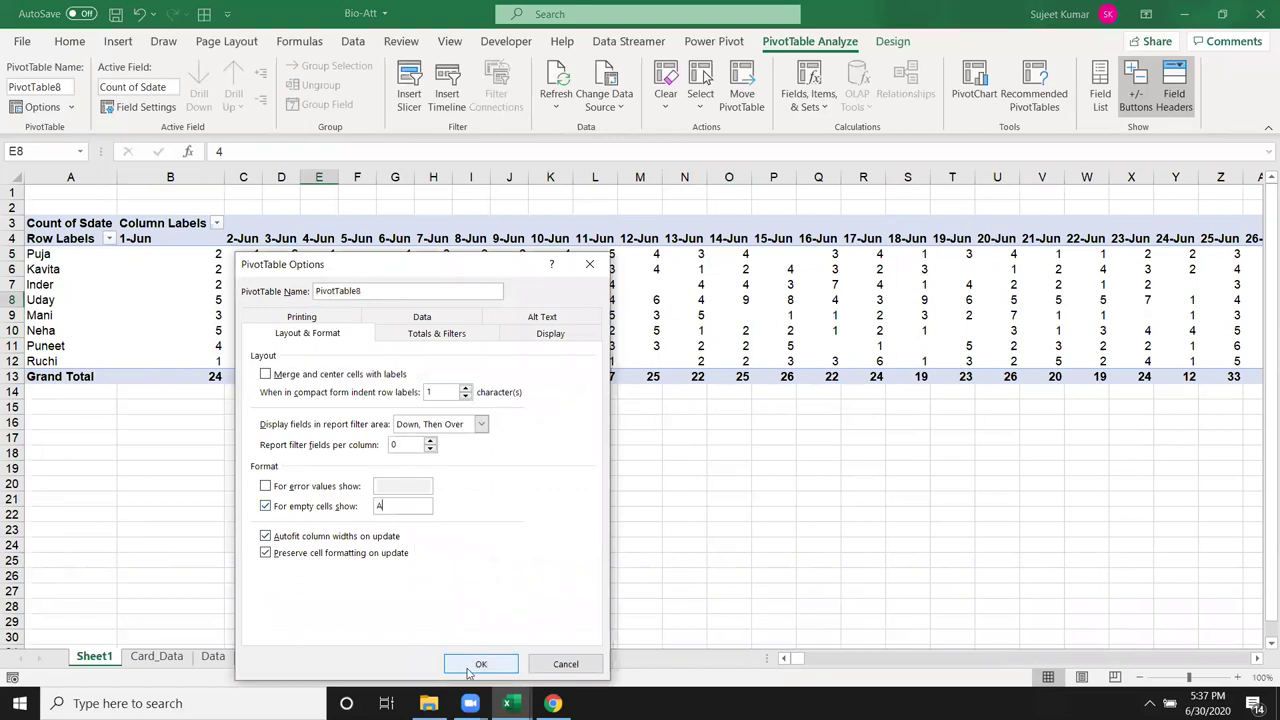
{"action": "left_click", "coordinate": [480, 664]}
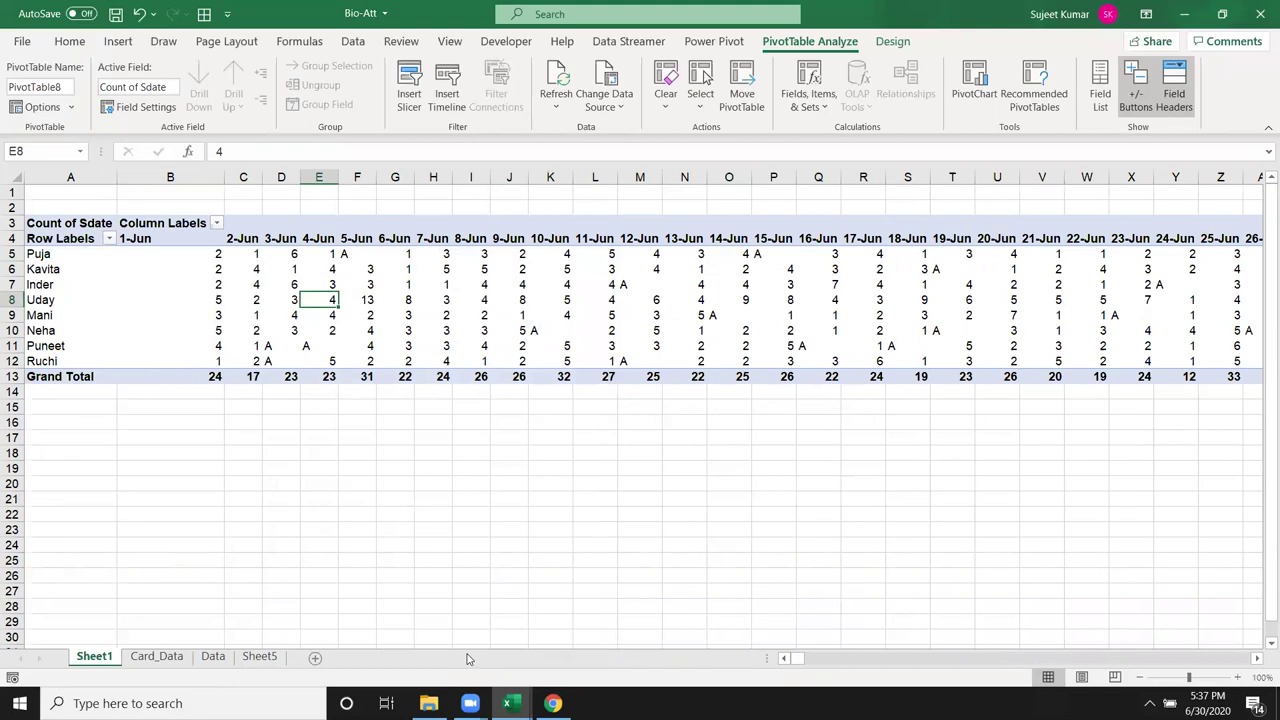
{"action": "key", "text": "ctrl+z"}
- Set PivotTable Options to show 0 in empty cells and check cell F11
{"action": "right_click", "coordinate": [420, 318]}
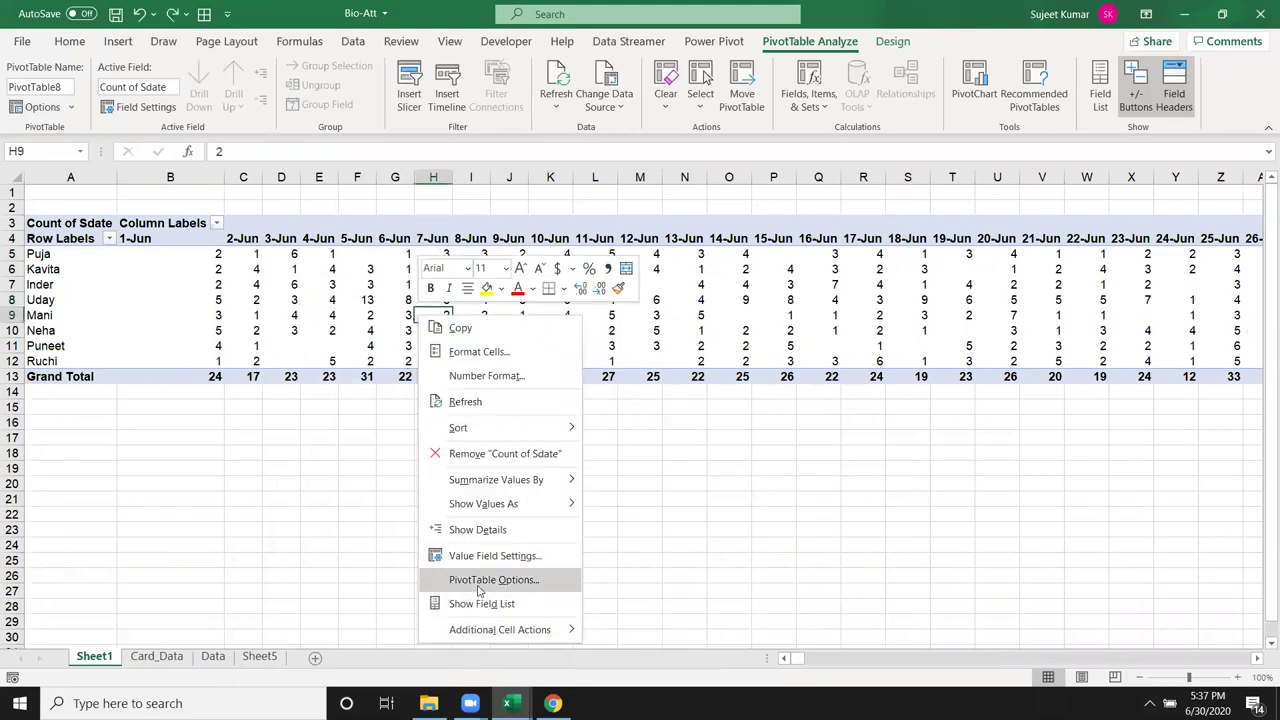
{"action": "left_click", "coordinate": [480, 582]}
{"action": "left_click", "coordinate": [437, 507]}
{"action": "type", "text": "0"}
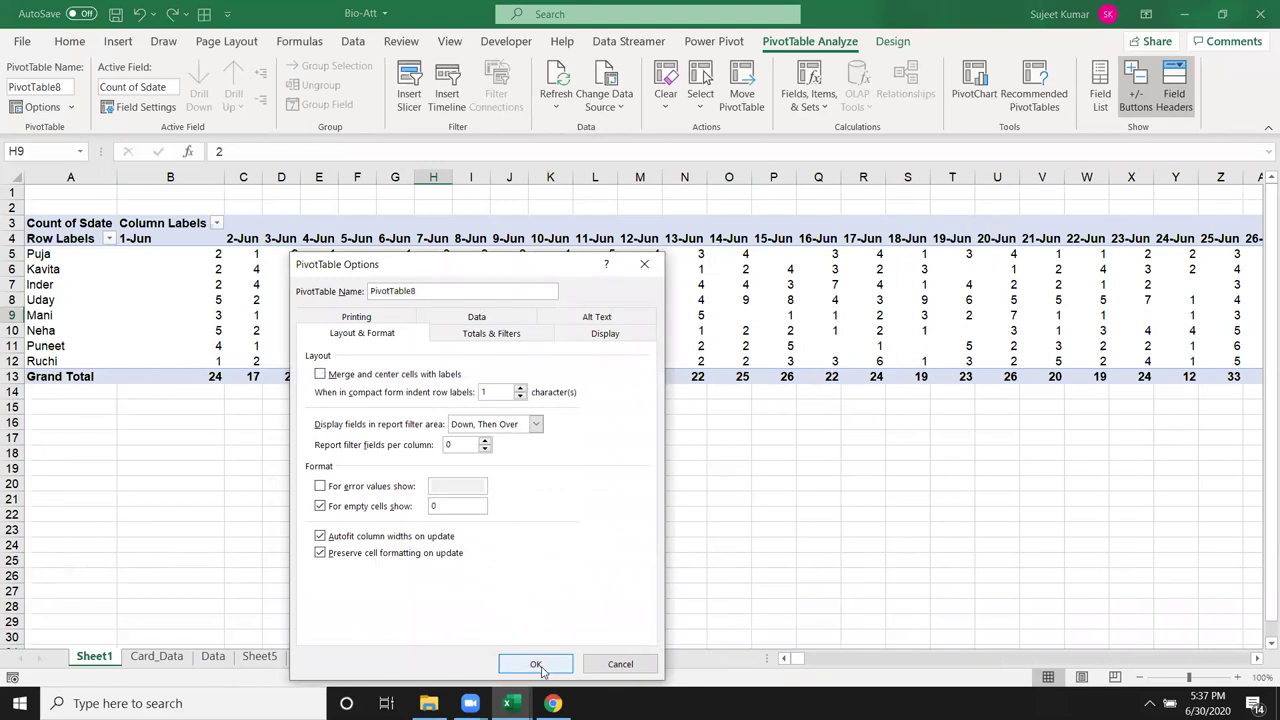
{"action": "left_click", "coordinate": [536, 664]}
{"action": "left_click", "coordinate": [352, 348]}
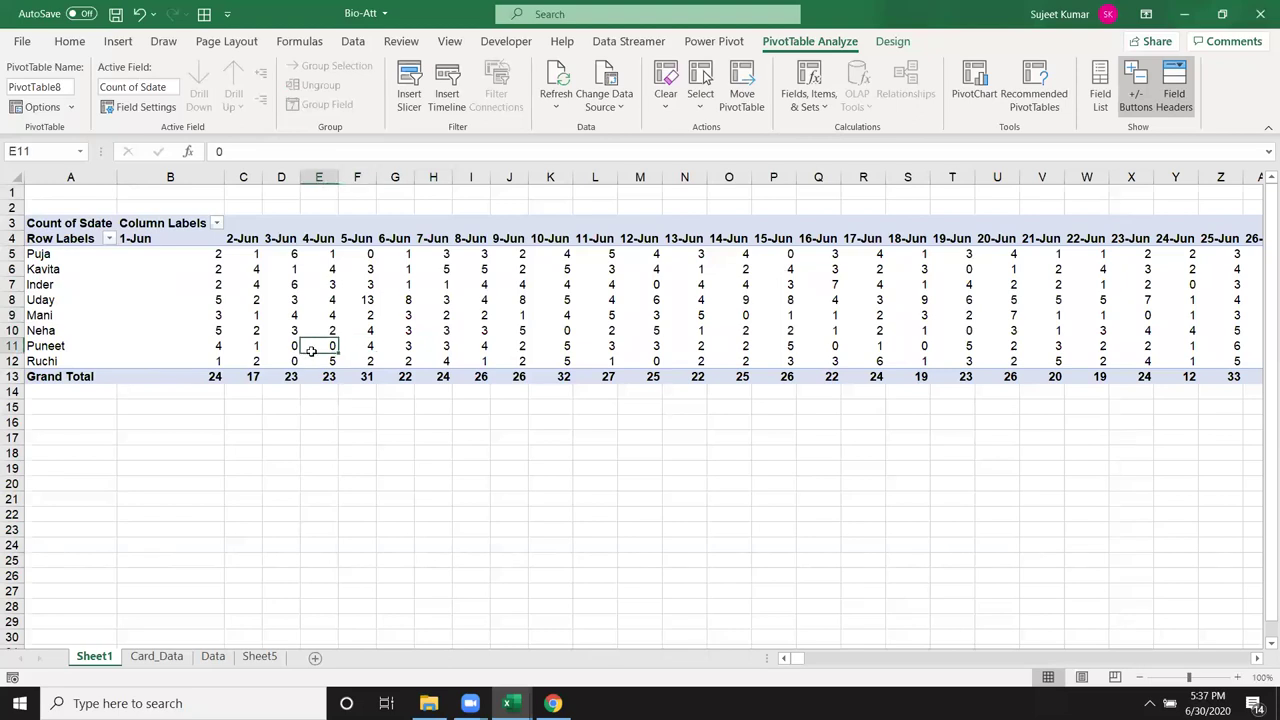
- Select all attendance counts B5:AE12 and open Format Cells for them
{"action": "left_click", "coordinate": [293, 344]}
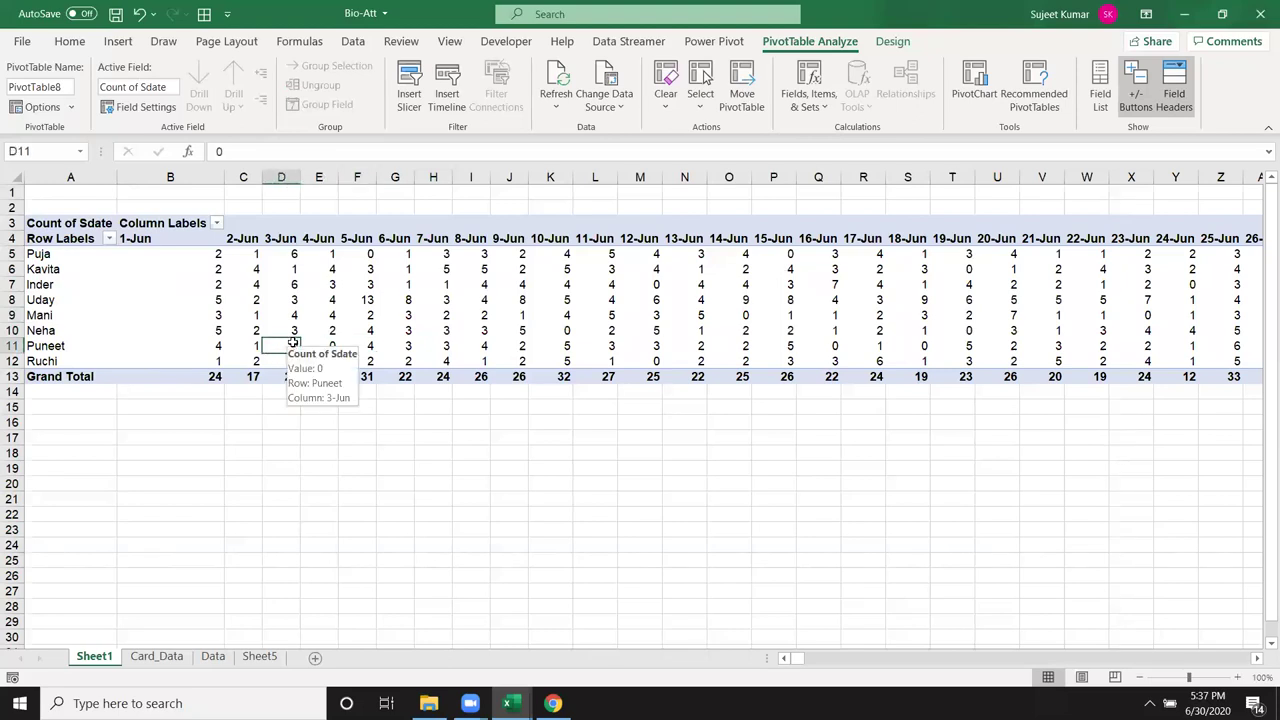
{"action": "left_click_drag", "start_coordinate": [212, 255], "coordinate": [278, 314]}
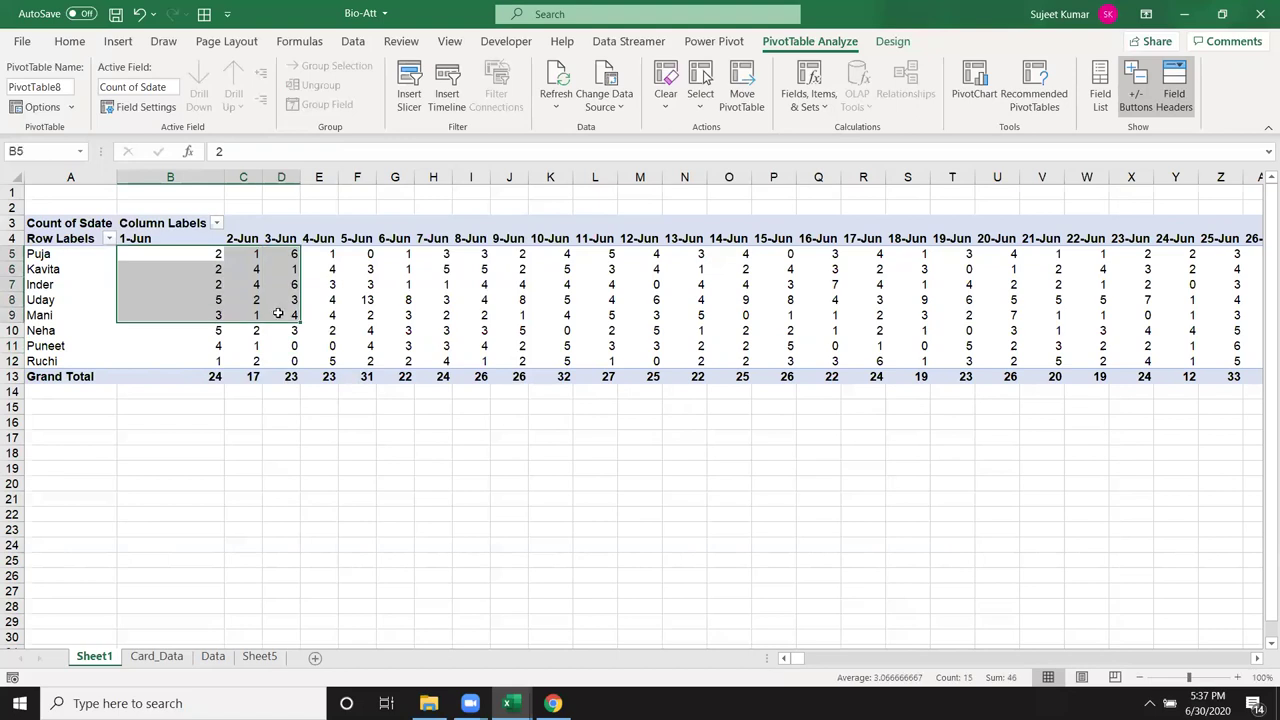
{"action": "mouse_move", "coordinate": [254, 256]}
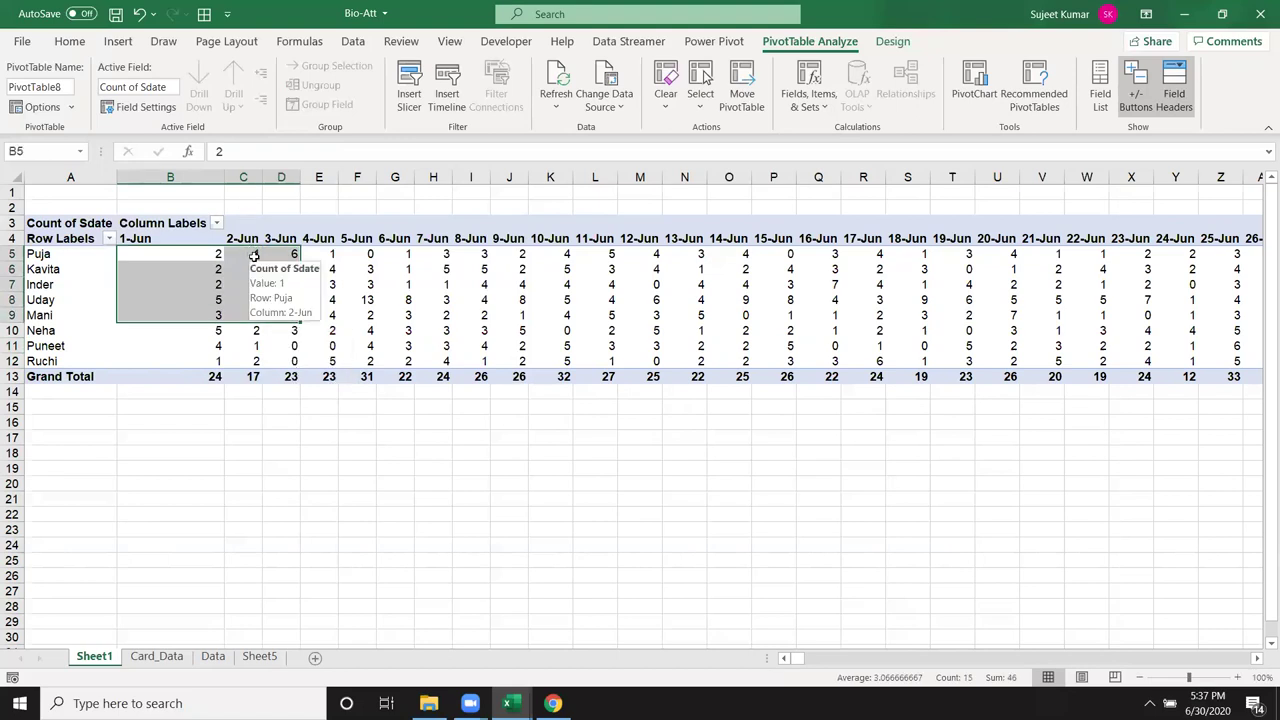
{"action": "key", "text": "Up"}
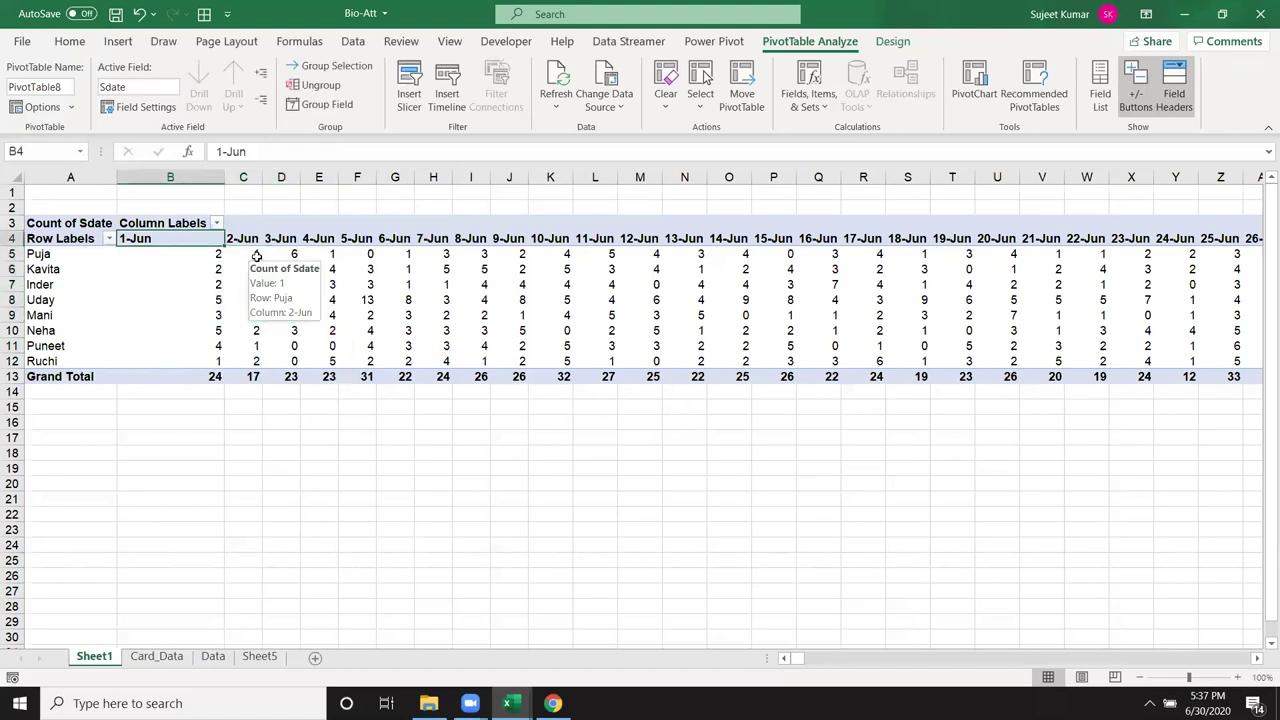
{"action": "key", "text": "Down"}
{"action": "key", "text": "ctrl+shift+Right"}
{"action": "key", "text": "shift+Down"}
{"action": "key", "text": "shift+Down"}
{"action": "key", "text": "shift+Down"}
{"action": "key", "text": "shift+Down"}
{"action": "key", "text": "shift+Down"}
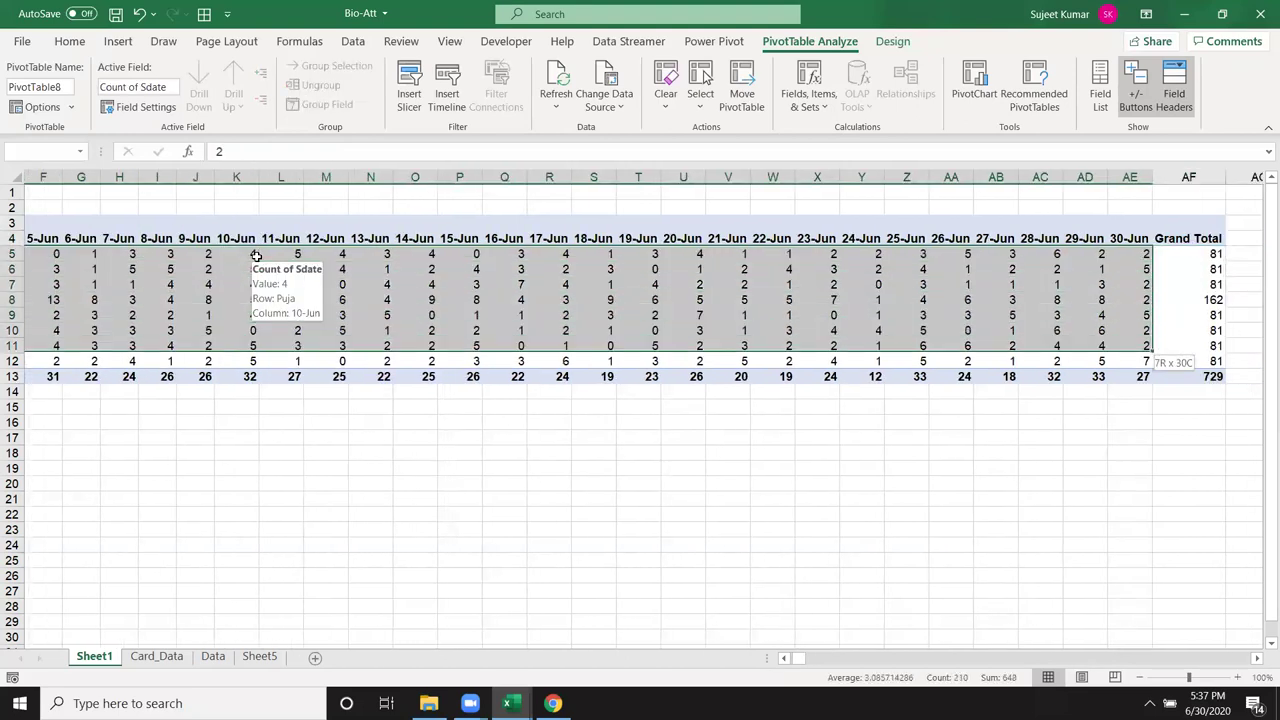
{"action": "key", "text": "shift+Down"}
{"action": "key", "text": "shift+Down"}
{"action": "right_click", "coordinate": [287, 279]}
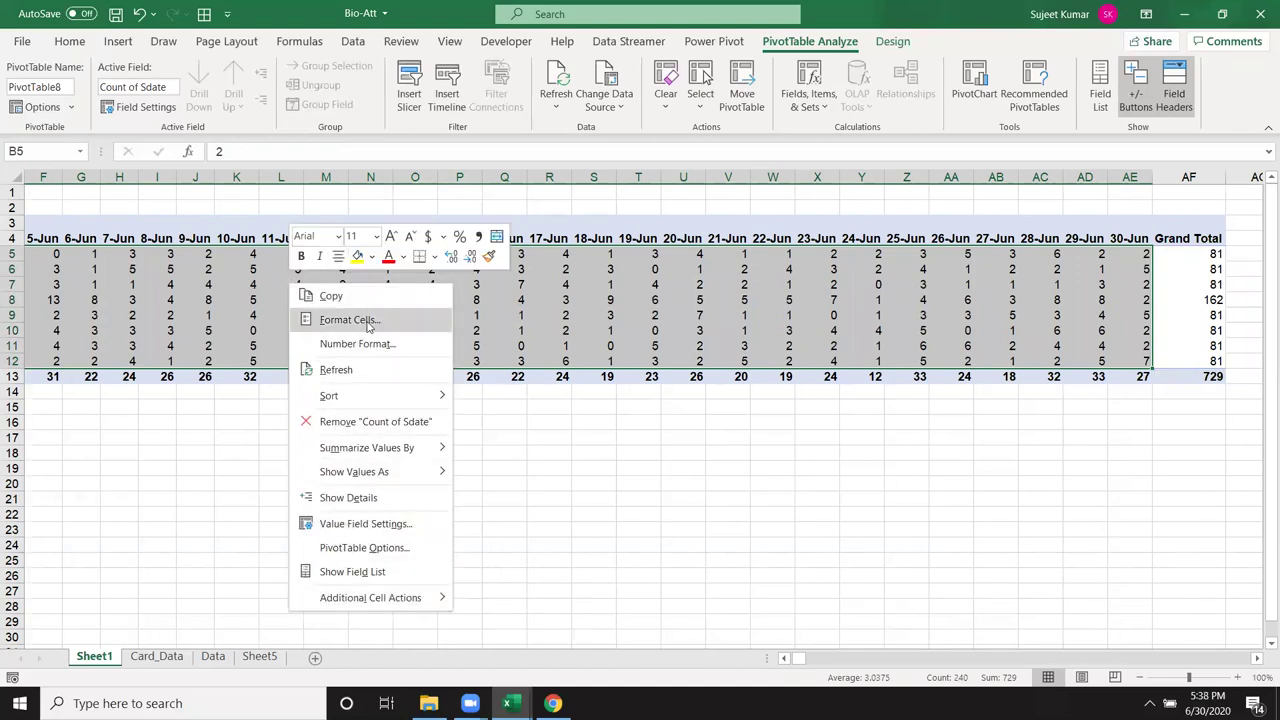
{"action": "key", "text": "Escape"}
{"action": "scroll", "coordinate": [372, 380], "scroll_direction": "left", "scroll_amount": 2}
{"action": "key", "text": "ctrl+1"}
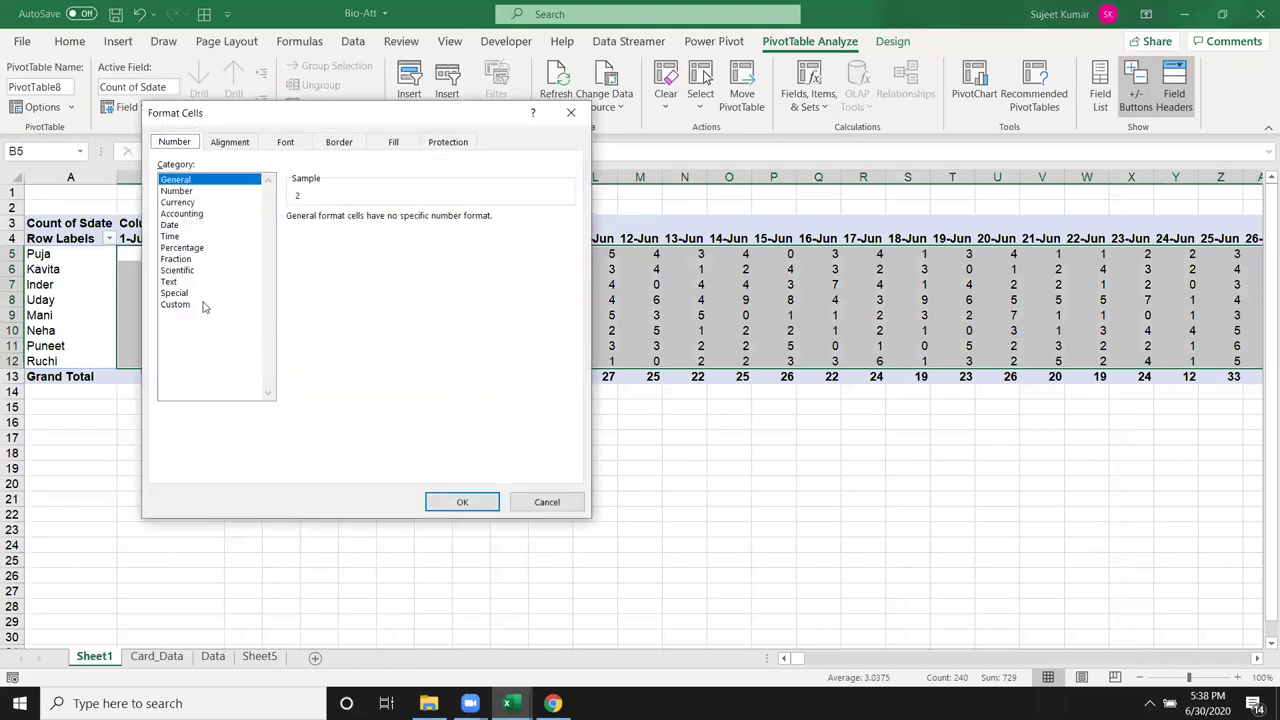
- Choose the Custom category and enter the format code "P";;"A"
{"action": "left_click", "coordinate": [186, 303]}
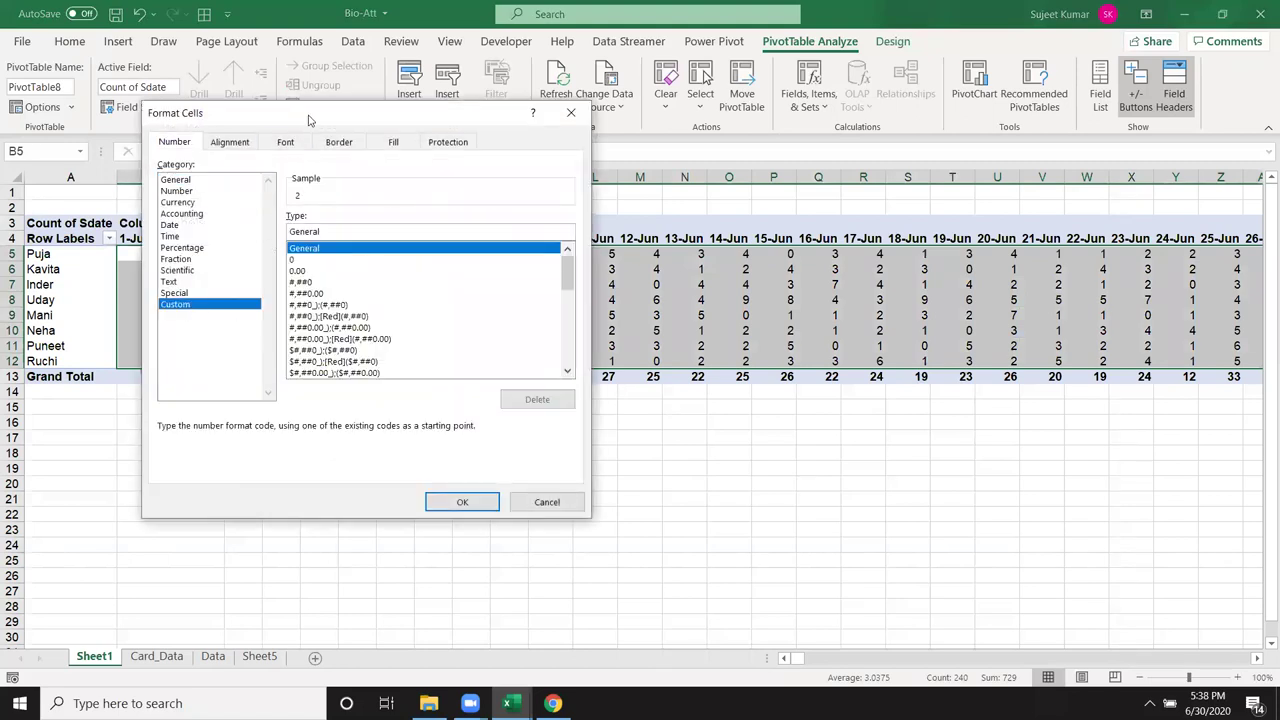
{"action": "left_click_drag", "start_coordinate": [309, 118], "coordinate": [792, 218]}
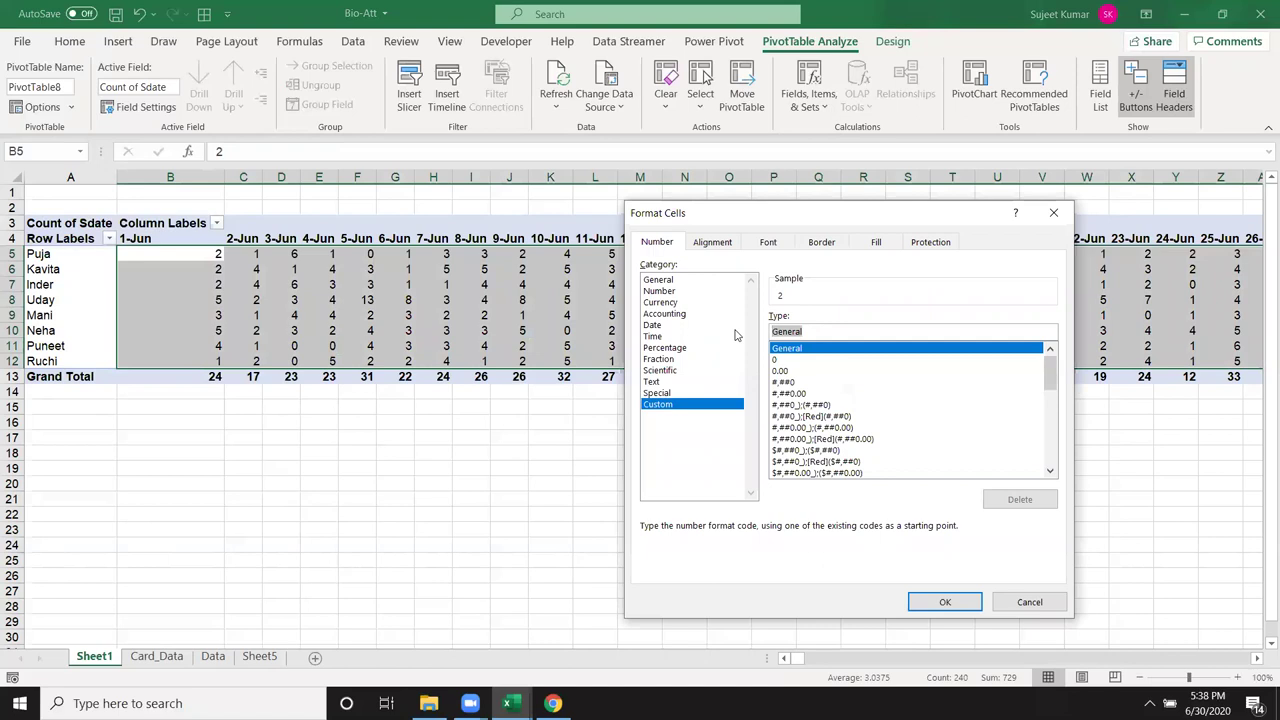
{"action": "type", "text": "\"P\""}
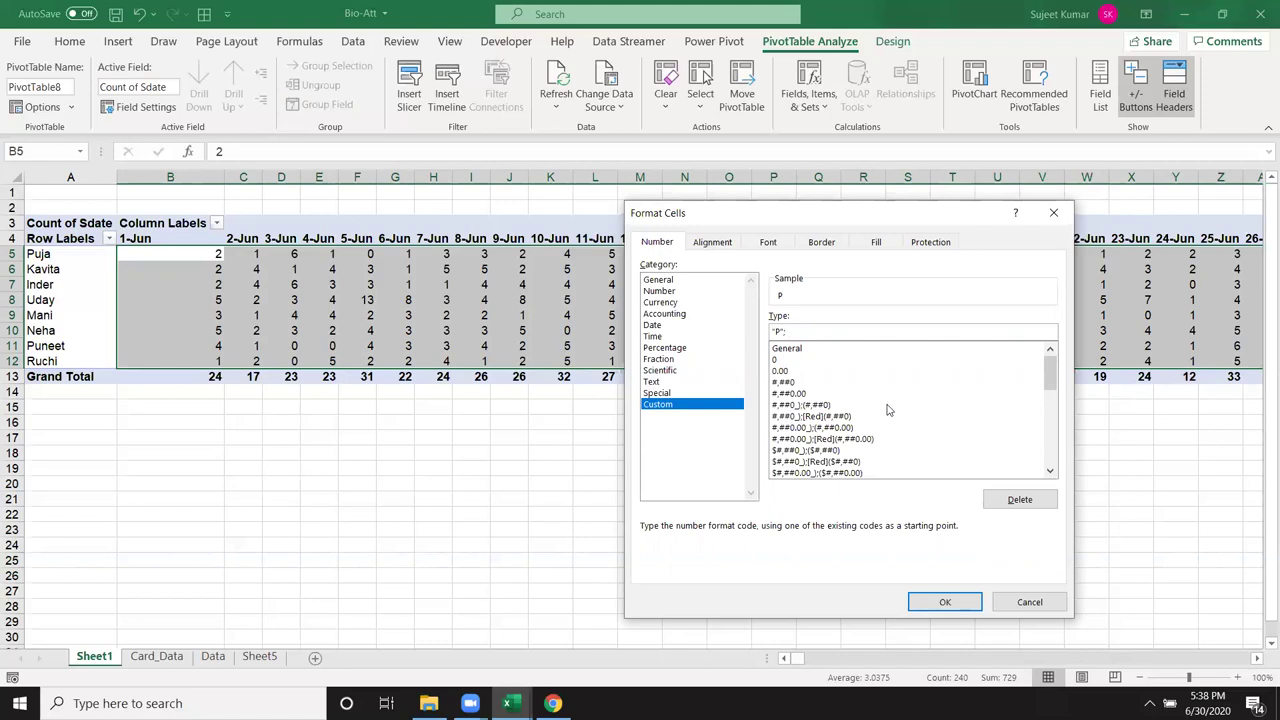
{"action": "type", "text": ";\""}
{"action": "type", "text": "A\""}
- Tidy the custom code to "P";;"A" and apply it to the pivot counts
{"action": "left_click", "coordinate": [784, 332]}
{"action": "type", "text": "0"}
{"action": "key", "text": "BackSpace"}
{"action": "key", "text": "Home"}
{"action": "type", "text": "0"}
{"action": "key", "text": "BackSpace"}
{"action": "left_click_drag", "start_coordinate": [787, 331], "coordinate": [762, 346]}
{"action": "left_click", "coordinate": [786, 331]}
{"action": "double_click", "coordinate": [795, 331]}
{"action": "left_click", "coordinate": [944, 601]}
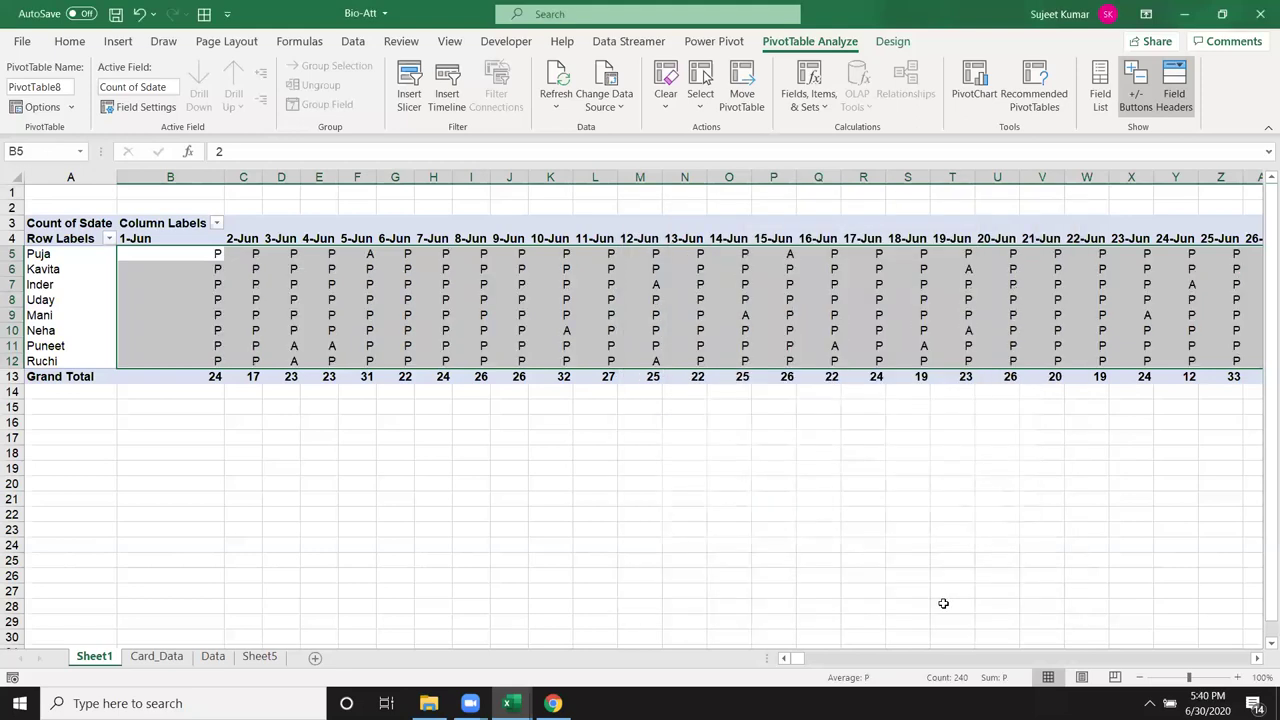
- Turn off grand totals for both rows and columns in PivotTable Options
{"action": "left_click", "coordinate": [676, 436]}
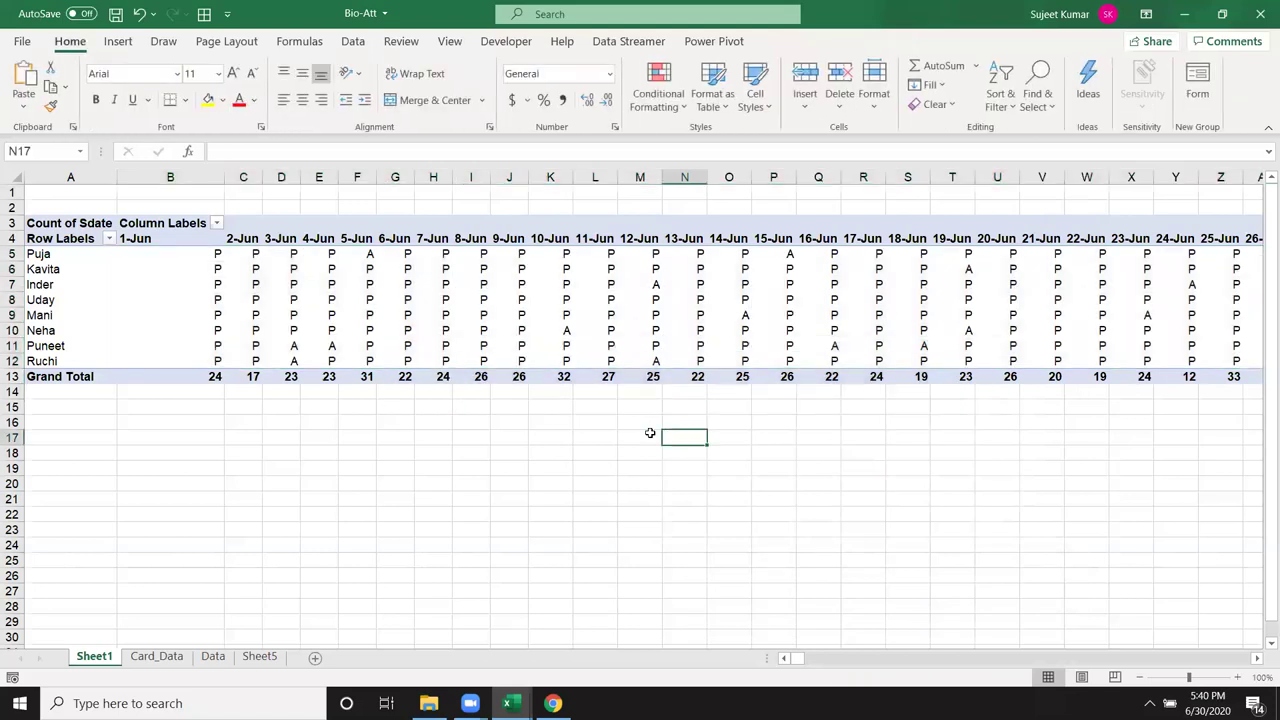
{"action": "left_click", "coordinate": [383, 375]}
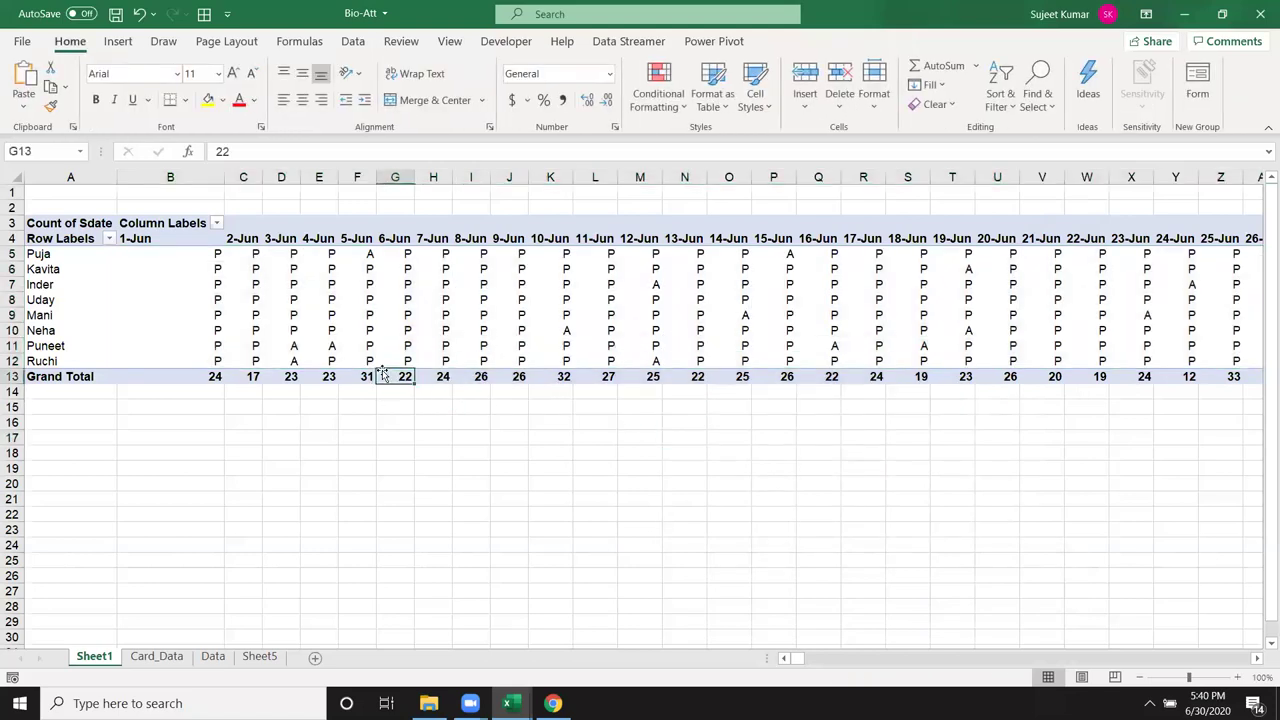
{"action": "right_click", "coordinate": [406, 317]}
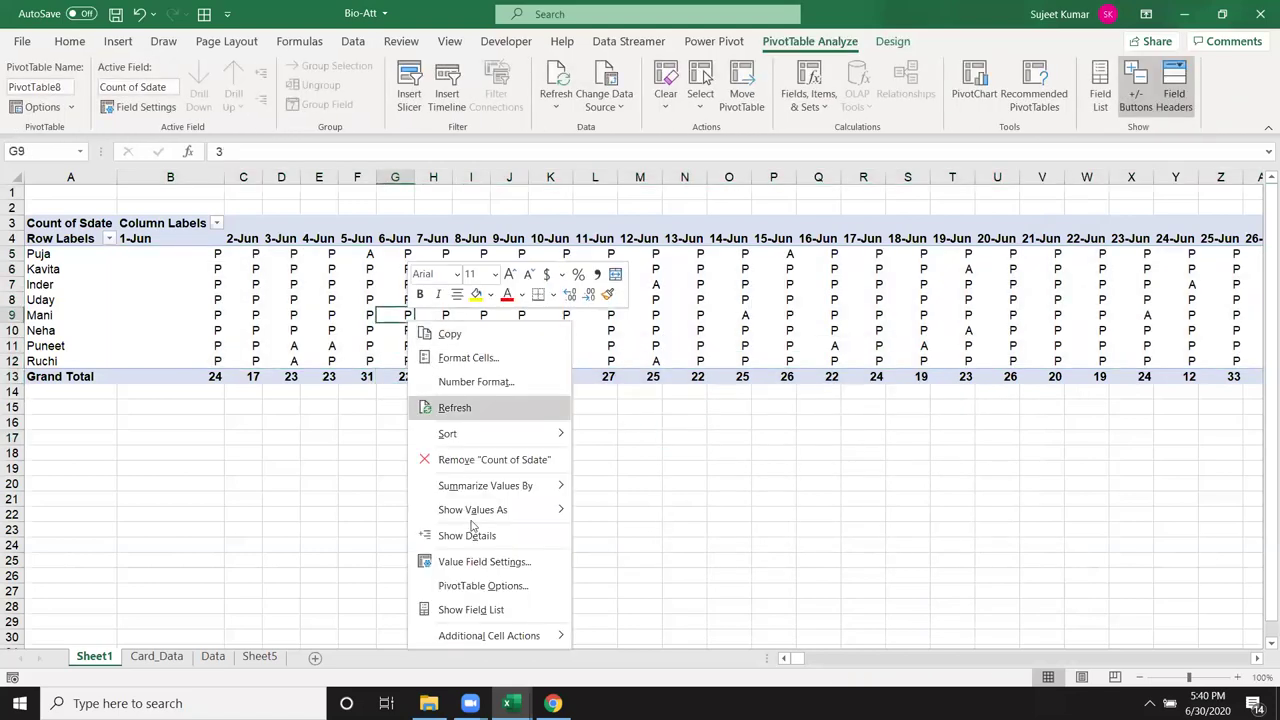
{"action": "left_click", "coordinate": [482, 585]}
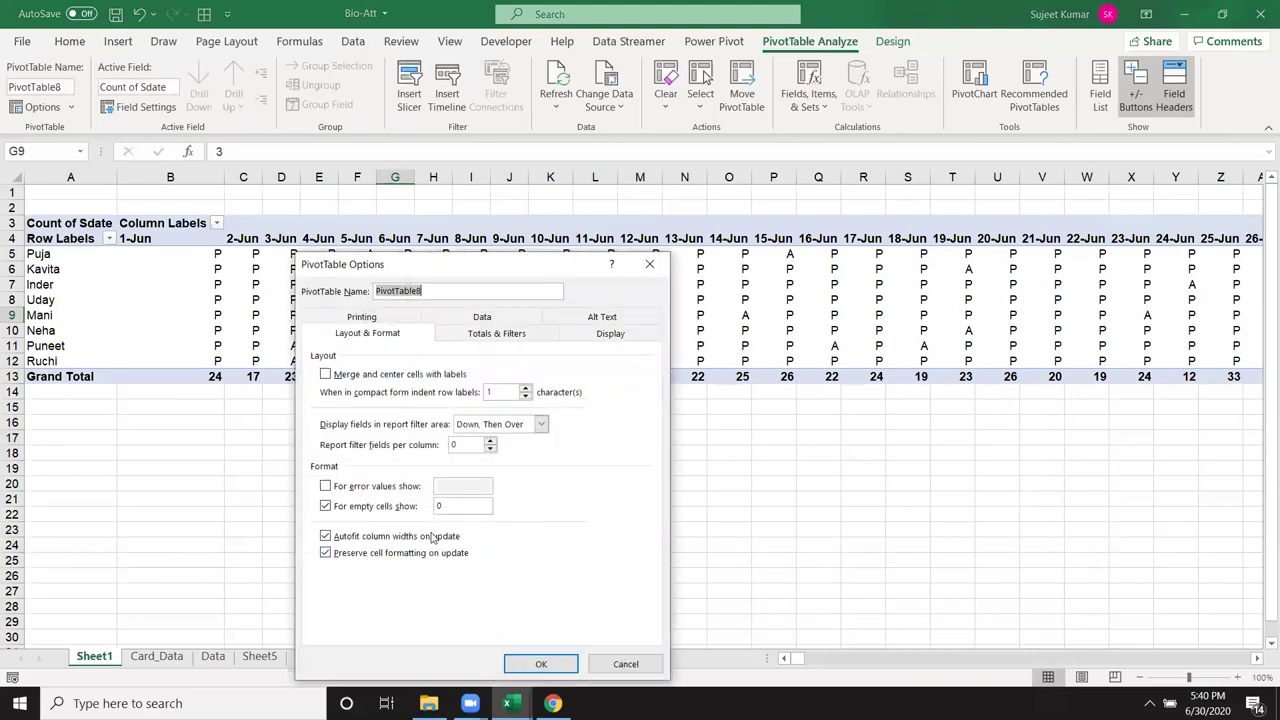
{"action": "left_click", "coordinate": [494, 337]}
{"action": "left_click", "coordinate": [325, 391]}
{"action": "left_click", "coordinate": [325, 374]}
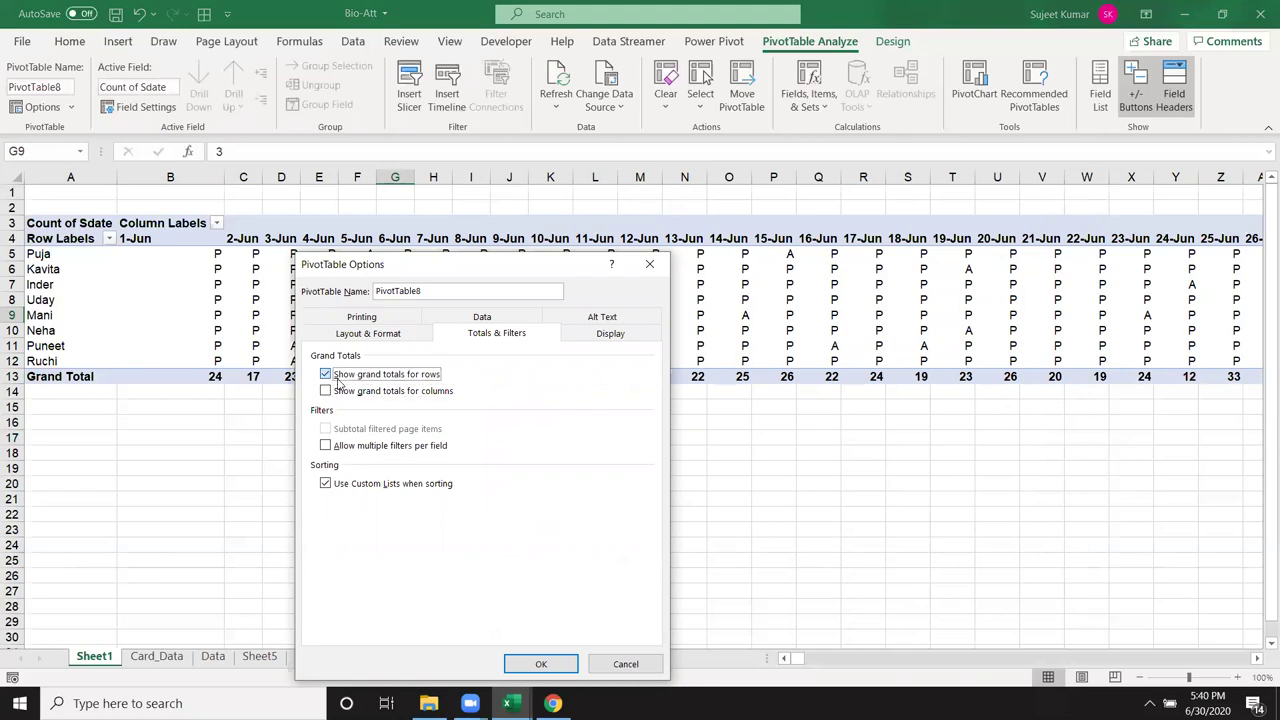
{"action": "left_click", "coordinate": [541, 664]}
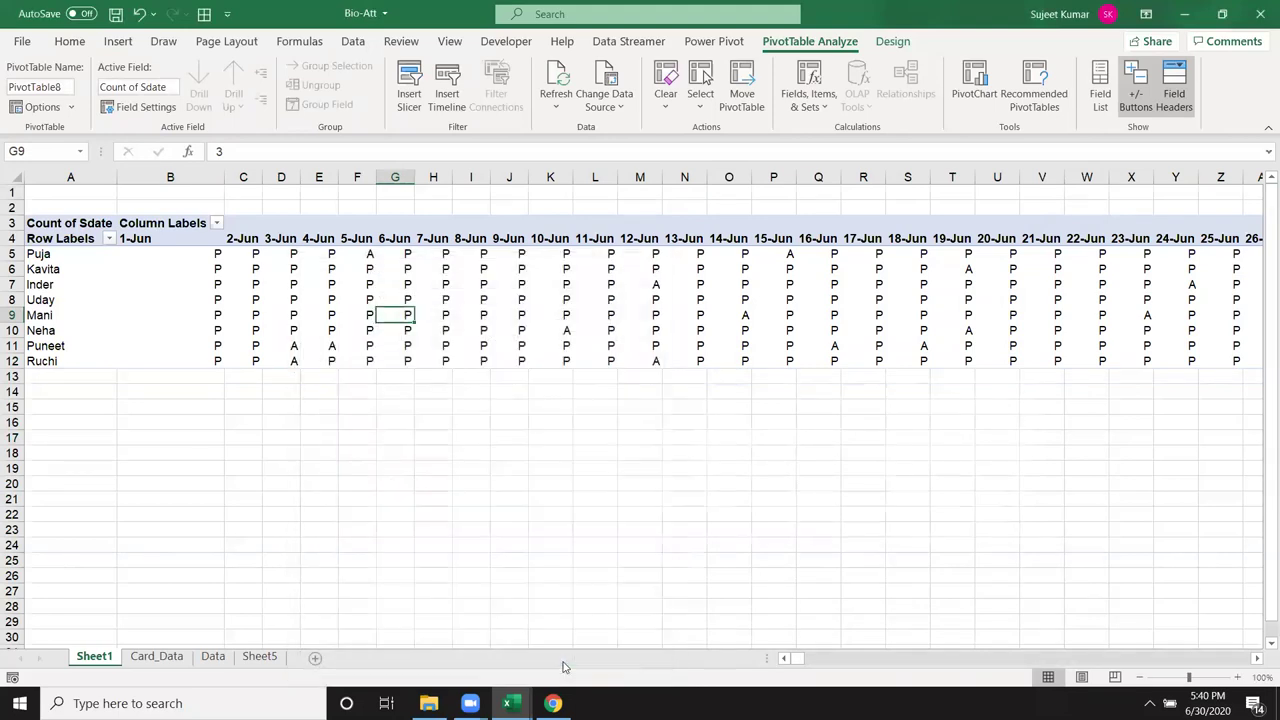
{"action": "left_click", "coordinate": [931, 658]}
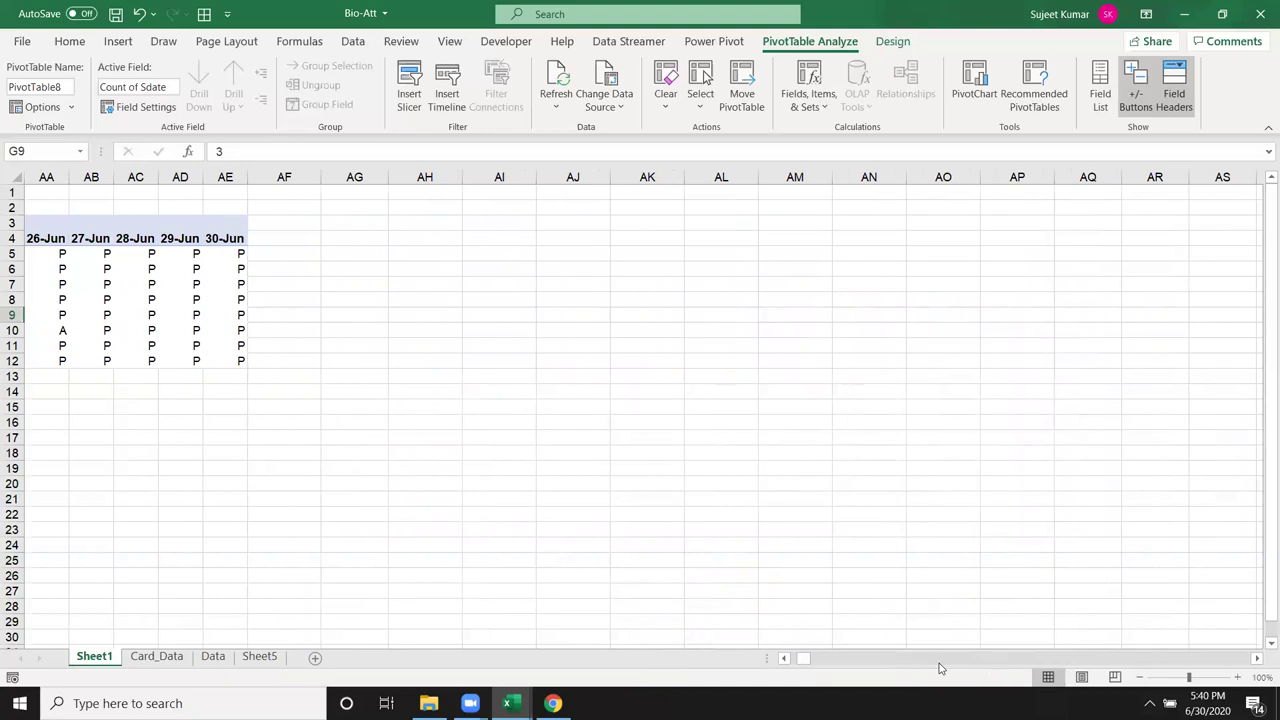
{"action": "left_click", "coordinate": [792, 660]}
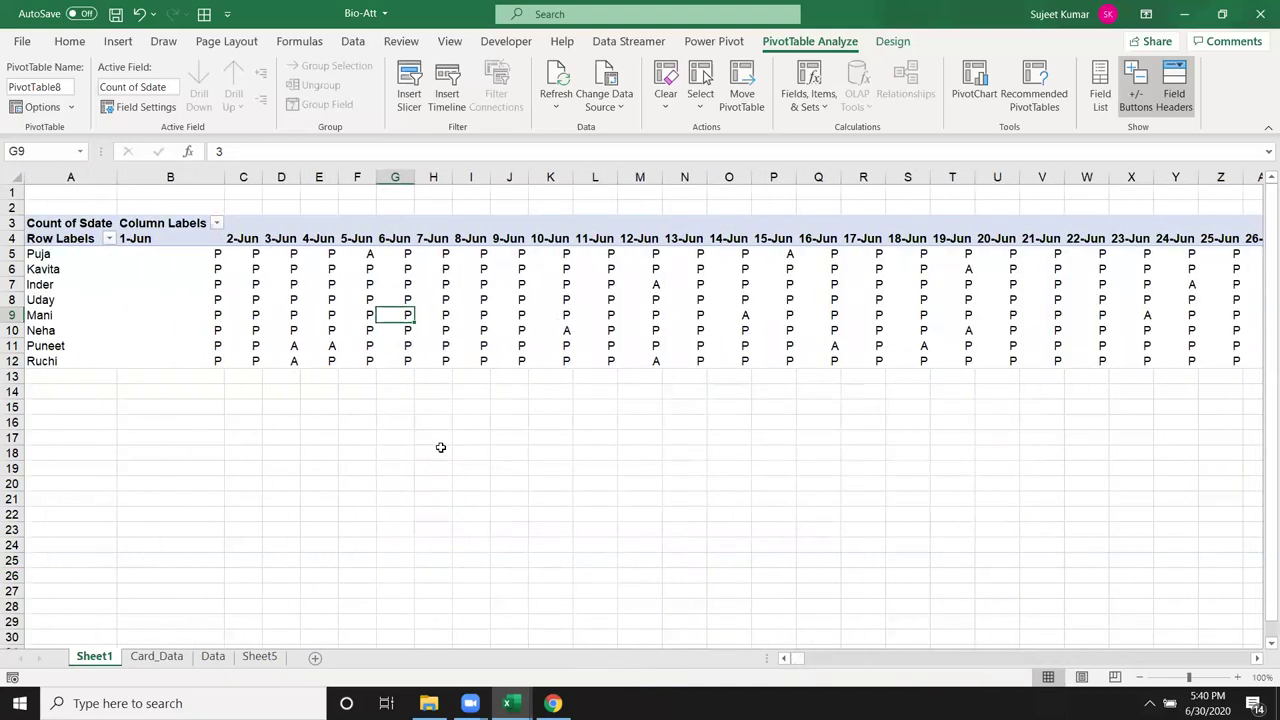
- Rename the Row Labels header in A4 to Name and select the header row through 30-Jun
{"action": "left_click", "coordinate": [76, 240]}
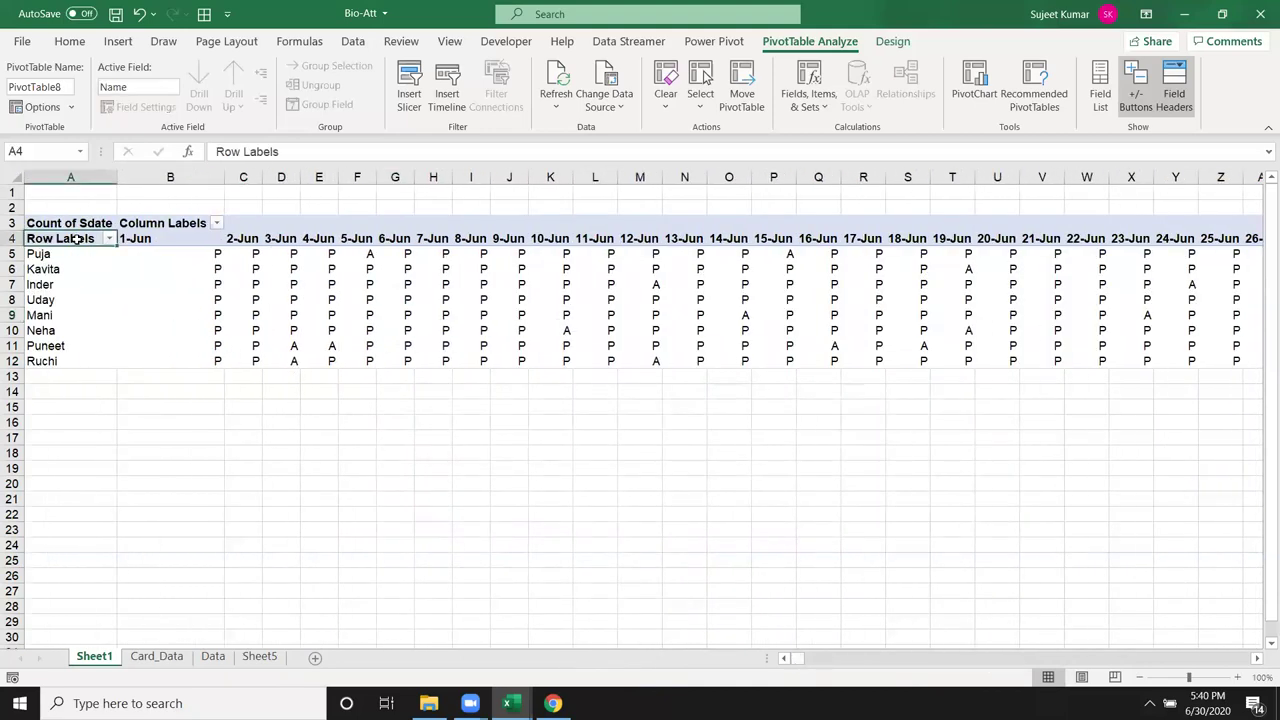
{"action": "type", "text": "Name"}
{"action": "key", "text": "Tab"}
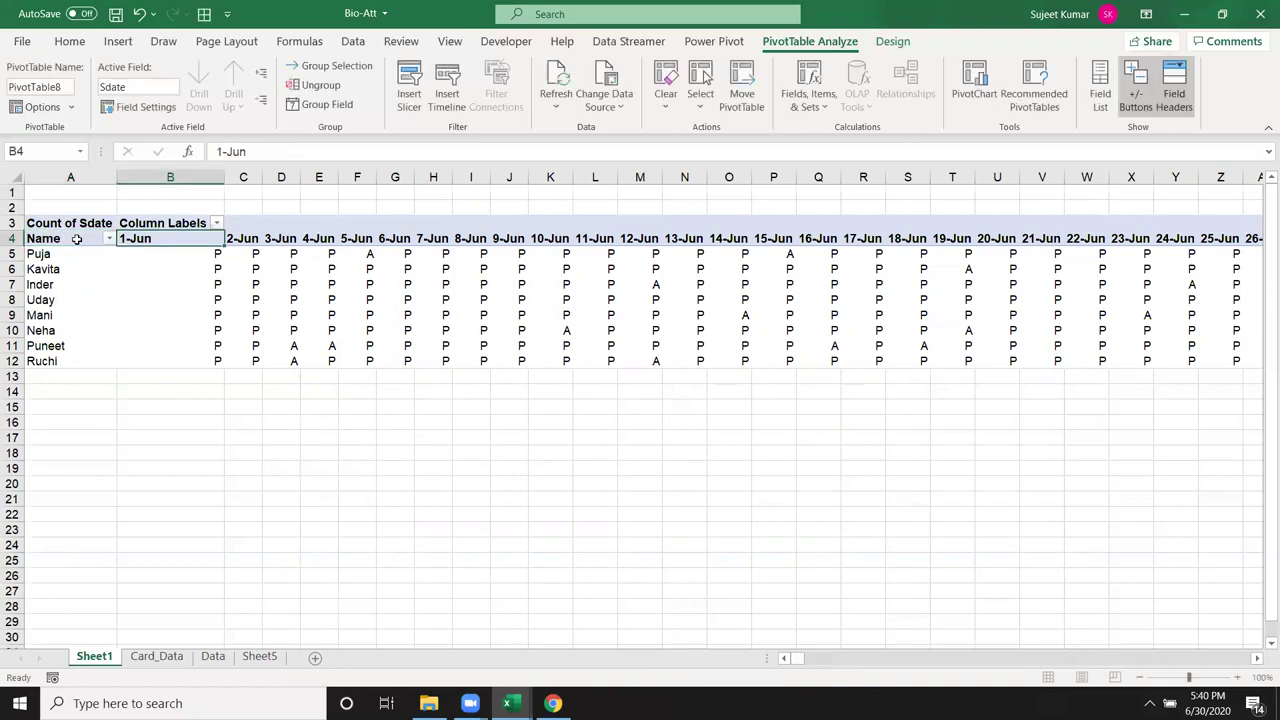
{"action": "left_click", "coordinate": [76, 239]}
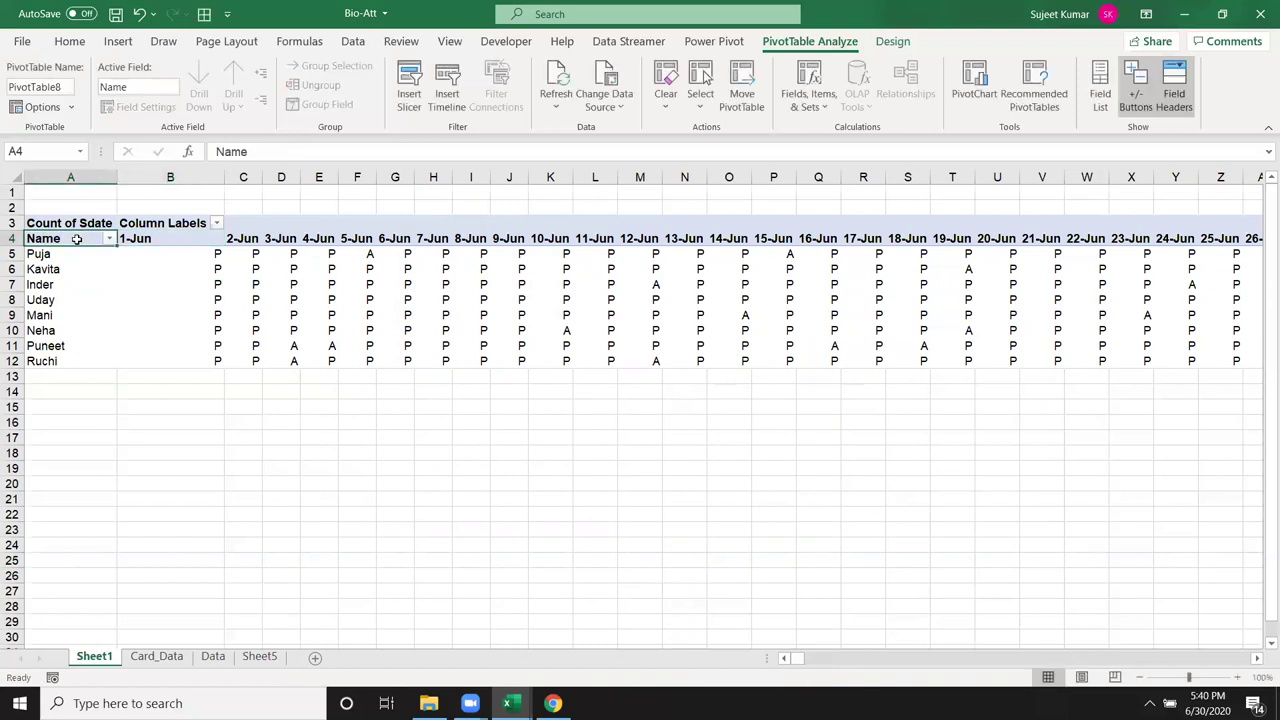
{"action": "key", "text": "ctrl+shift+Right"}
{"action": "key", "text": "ctrl+shift+Down"}
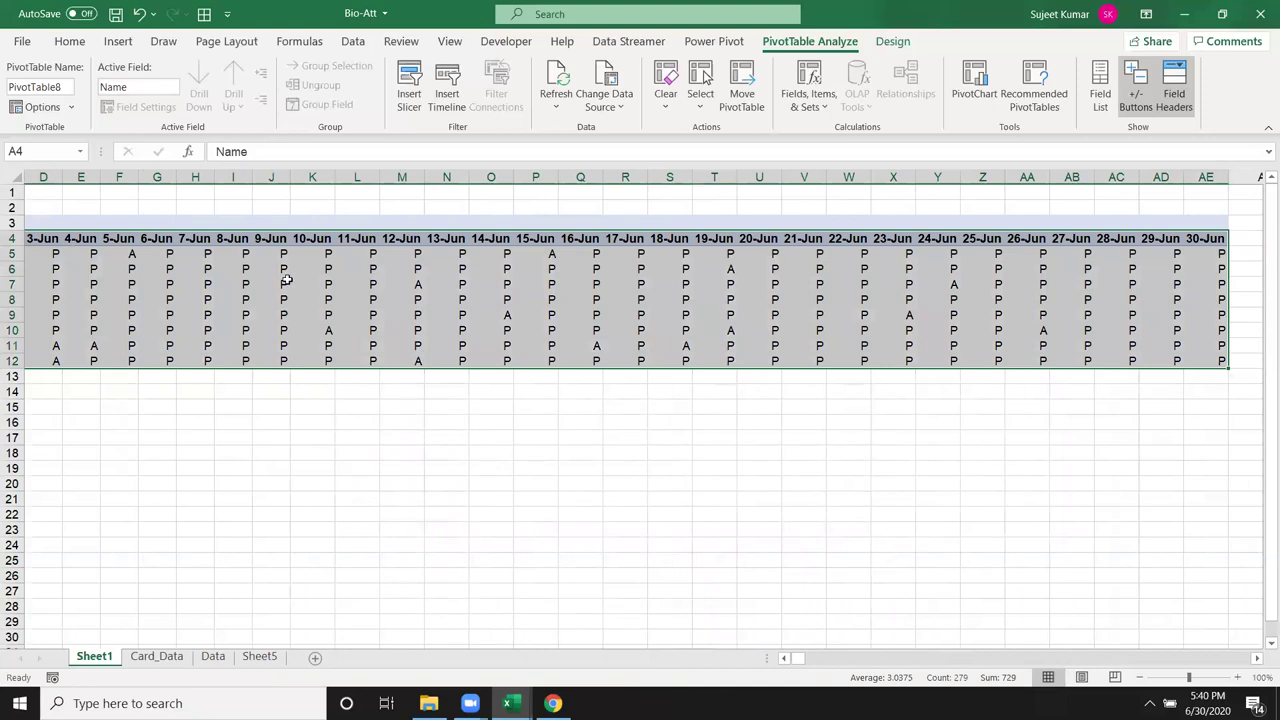
{"action": "key", "text": "Left"}
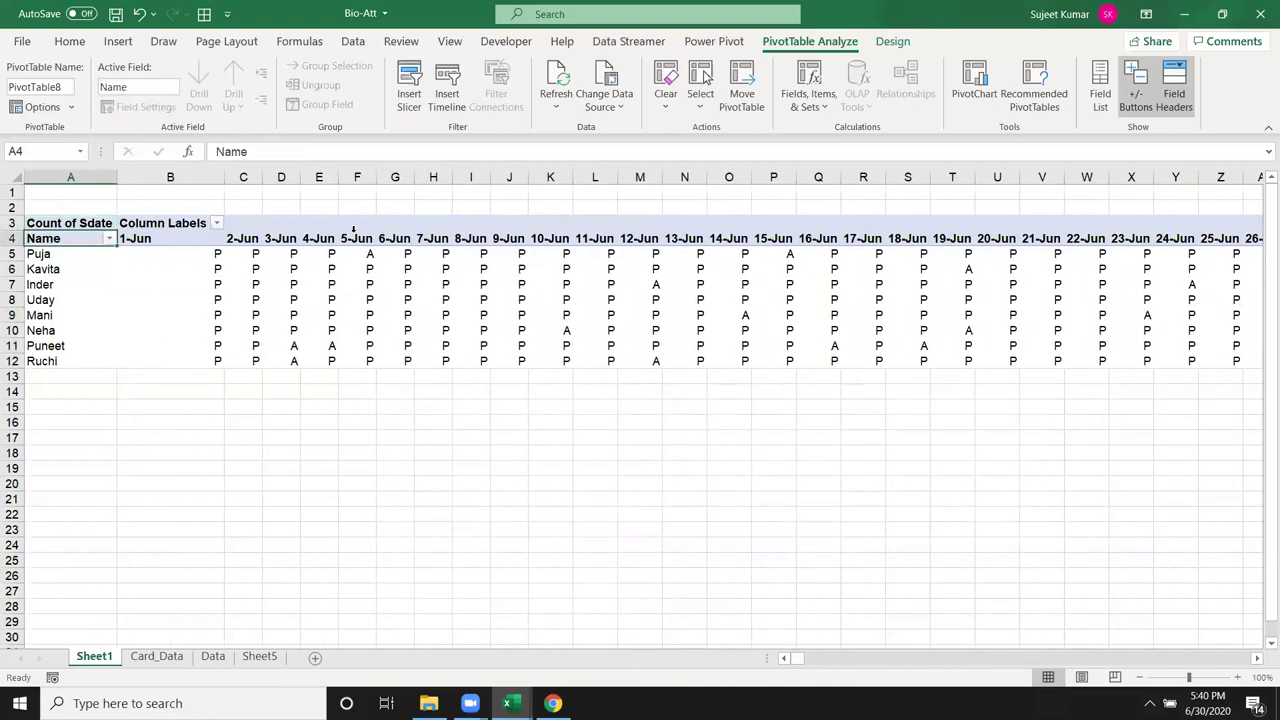
{"action": "key", "text": "ctrl+shift+Right"}
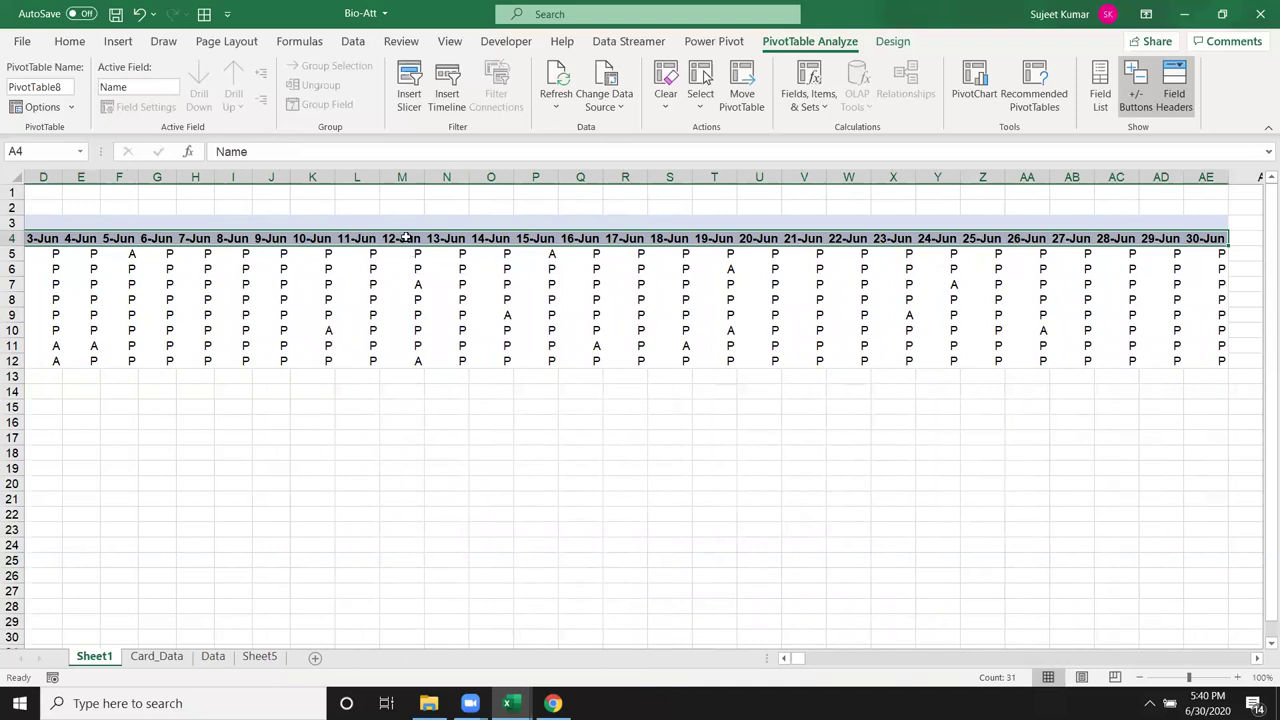
- Rotate the row 4 date headers to Rotate Text Up
{"action": "right_click", "coordinate": [404, 236]}
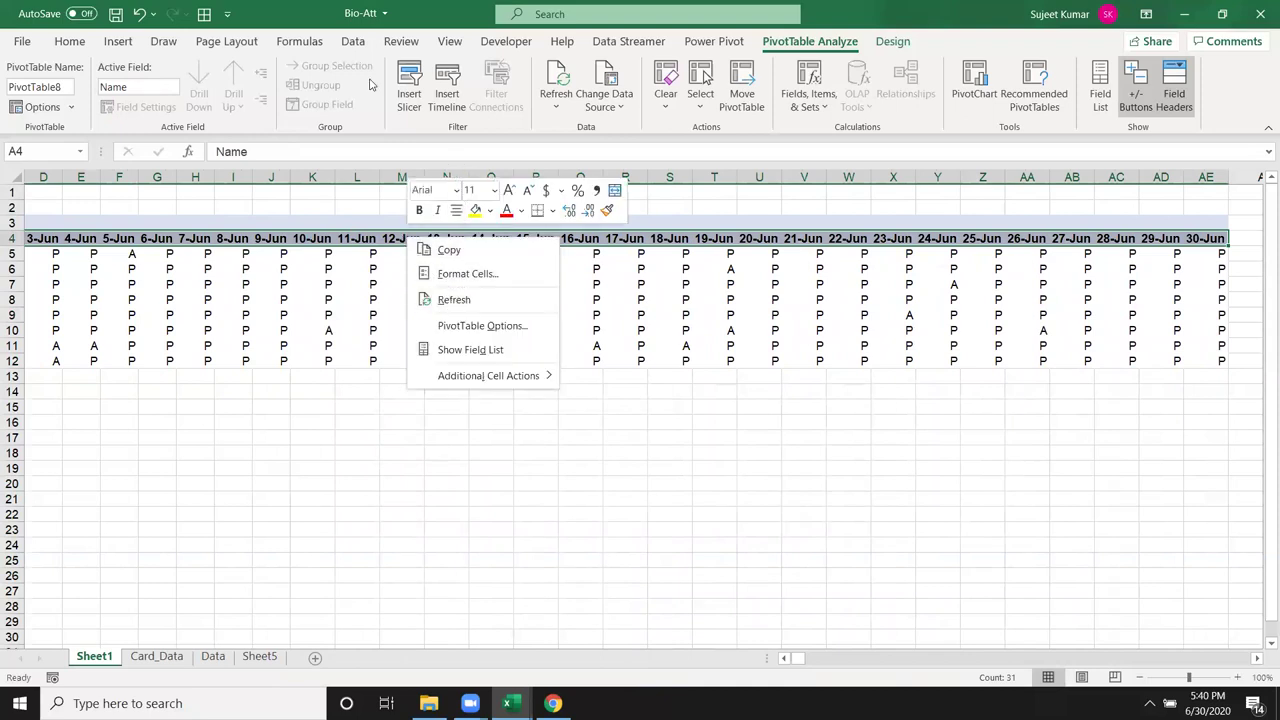
{"action": "left_click", "coordinate": [93, 40]}
{"action": "left_click", "coordinate": [70, 41]}
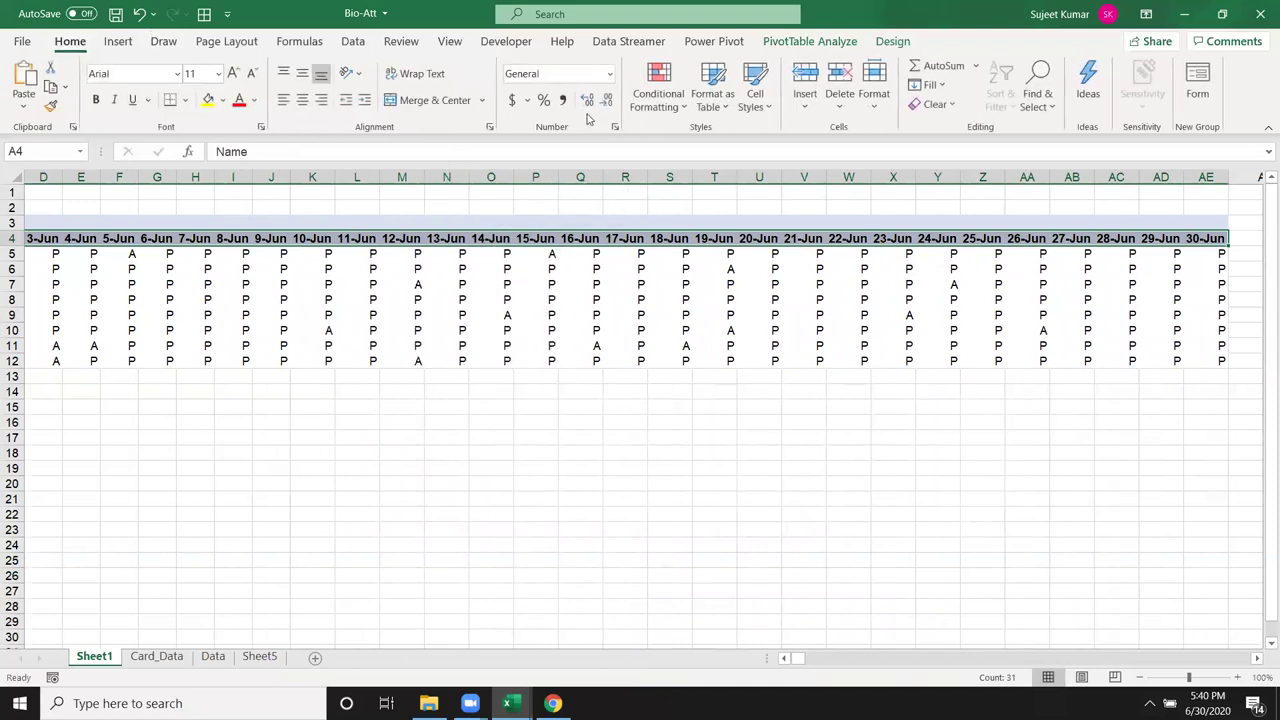
{"action": "left_click", "coordinate": [350, 73]}
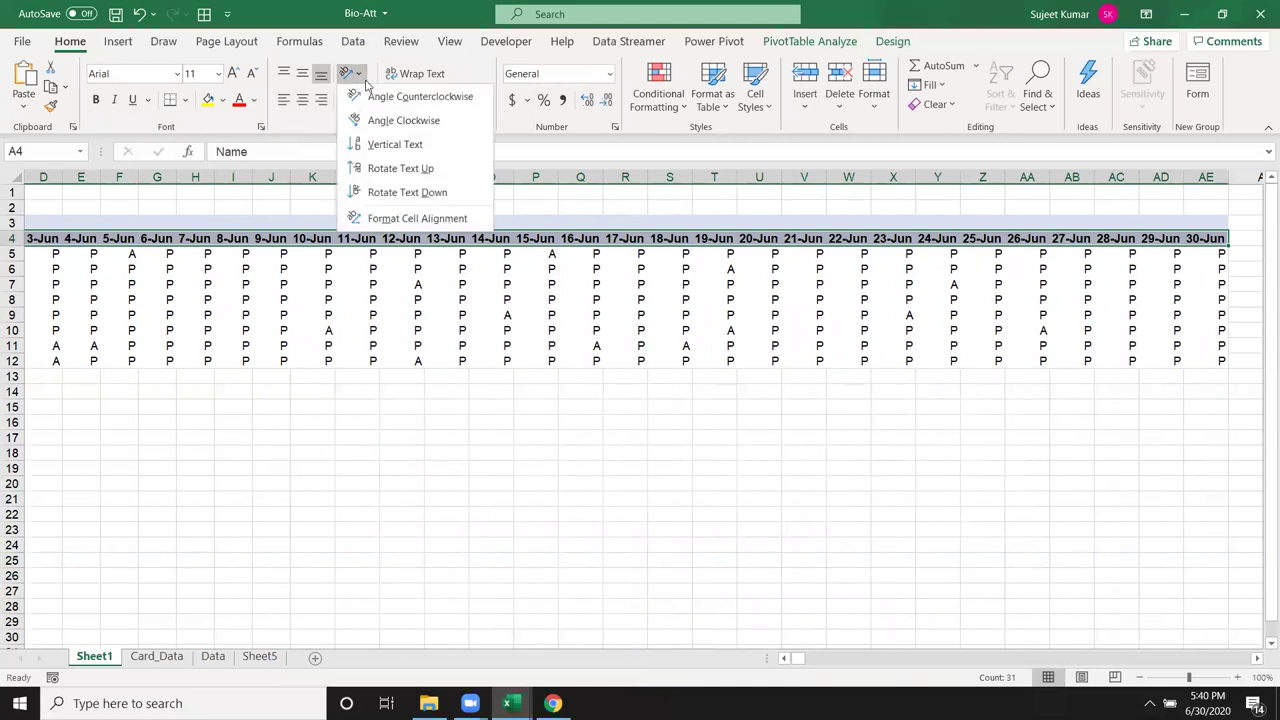
{"action": "left_click", "coordinate": [380, 168]}
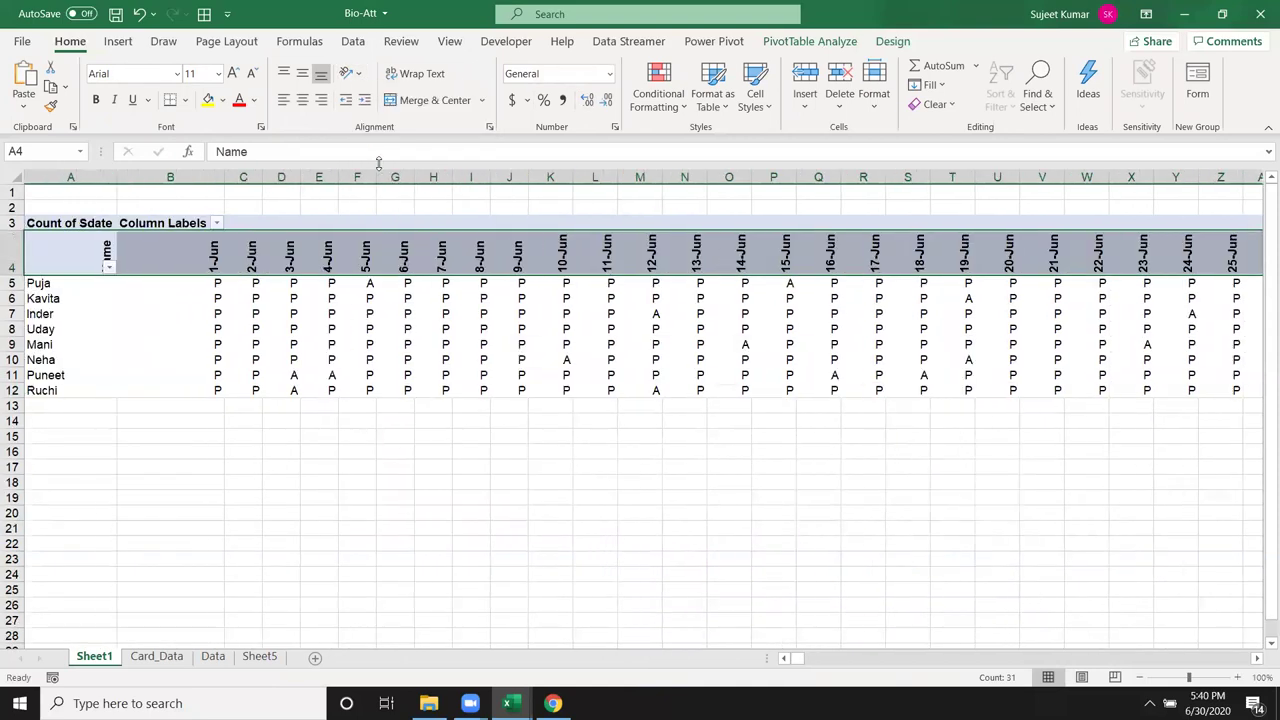
- Autofit all column widths so 1-Jun through 30-Jun fit on screen
{"action": "left_click", "coordinate": [16, 176]}
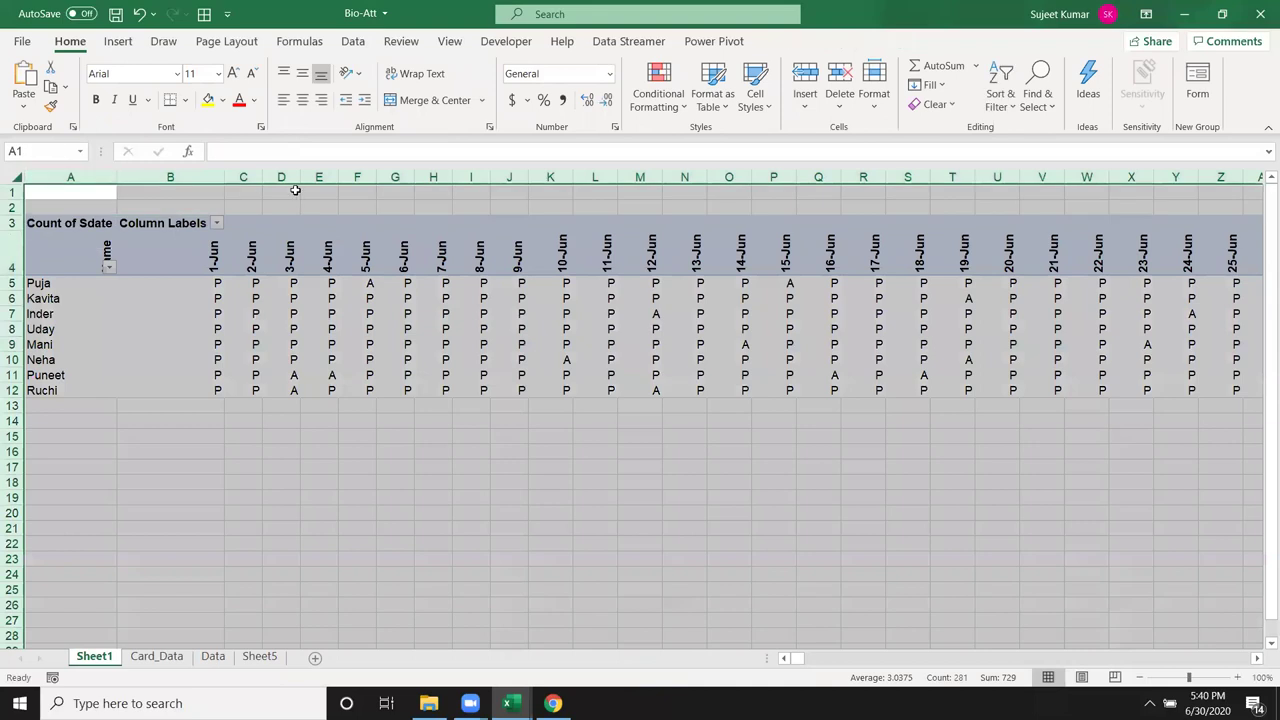
{"action": "double_click", "coordinate": [264, 176]}
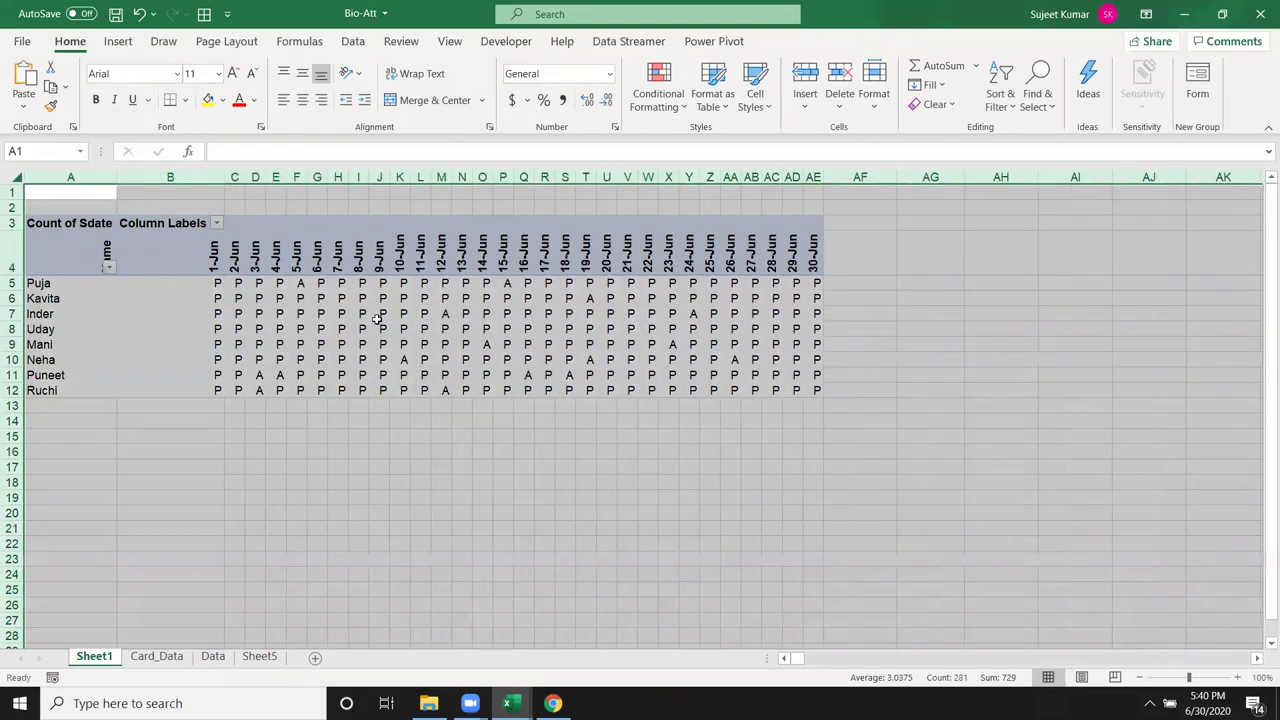
{"action": "left_click", "coordinate": [406, 410]}
- Apply All Borders to the whole pivot table range
{"action": "left_click_drag", "start_coordinate": [81, 257], "coordinate": [816, 389]}
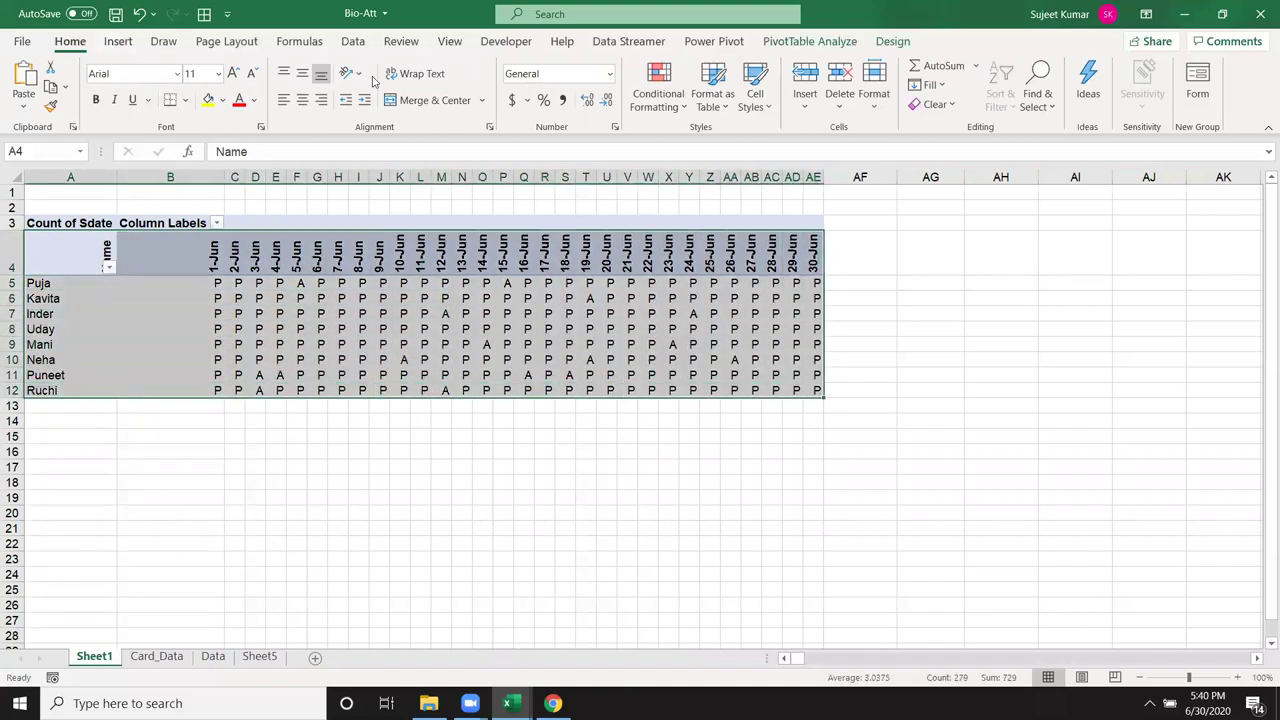
{"action": "left_click", "coordinate": [186, 101]}
{"action": "left_click", "coordinate": [201, 269]}
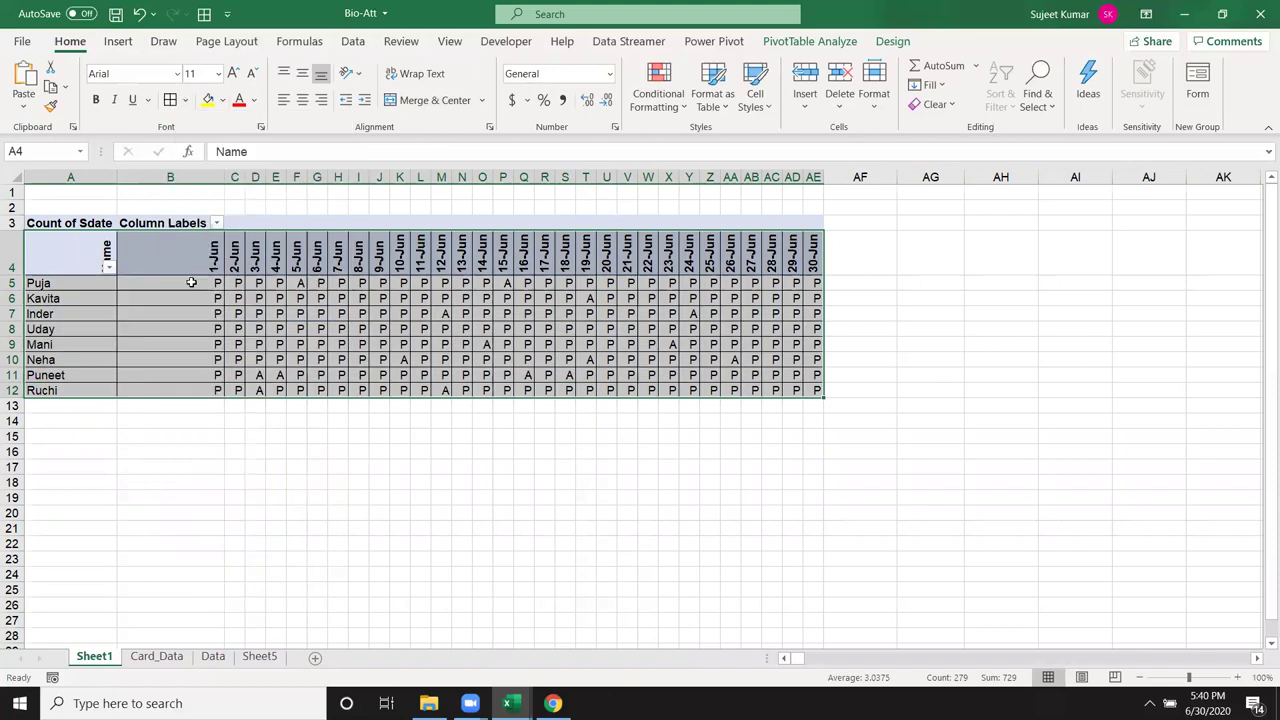
{"action": "left_click", "coordinate": [145, 310]}
{"action": "left_click", "coordinate": [428, 340]}
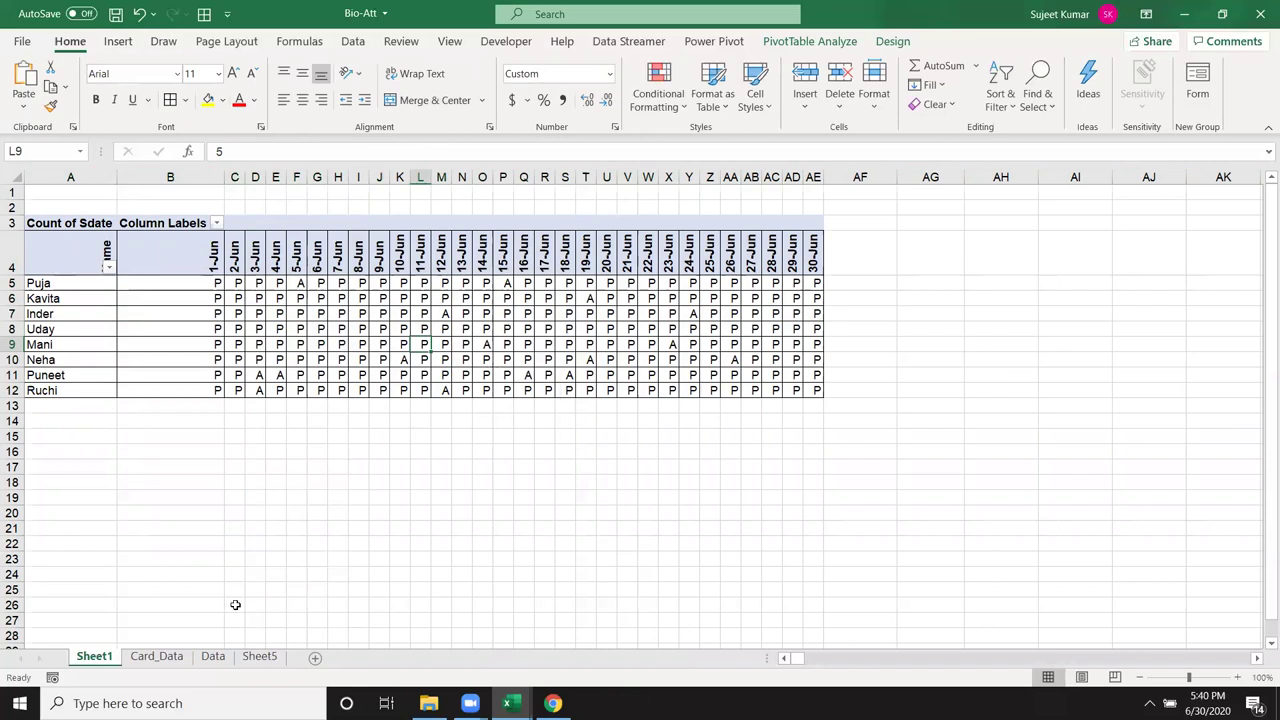
- Select the IN and OUT columns on the Data sheet
{"action": "left_click", "coordinate": [214, 657]}
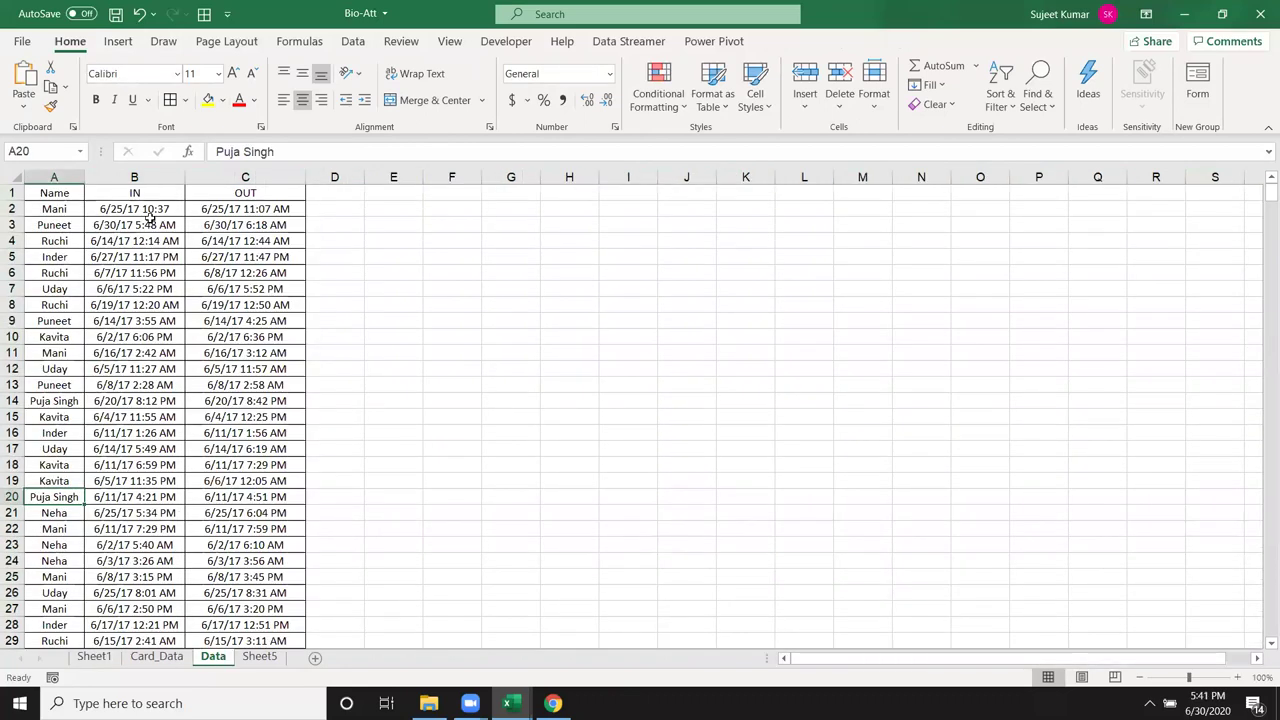
{"action": "left_click", "coordinate": [135, 177]}
{"action": "left_click", "coordinate": [213, 175]}
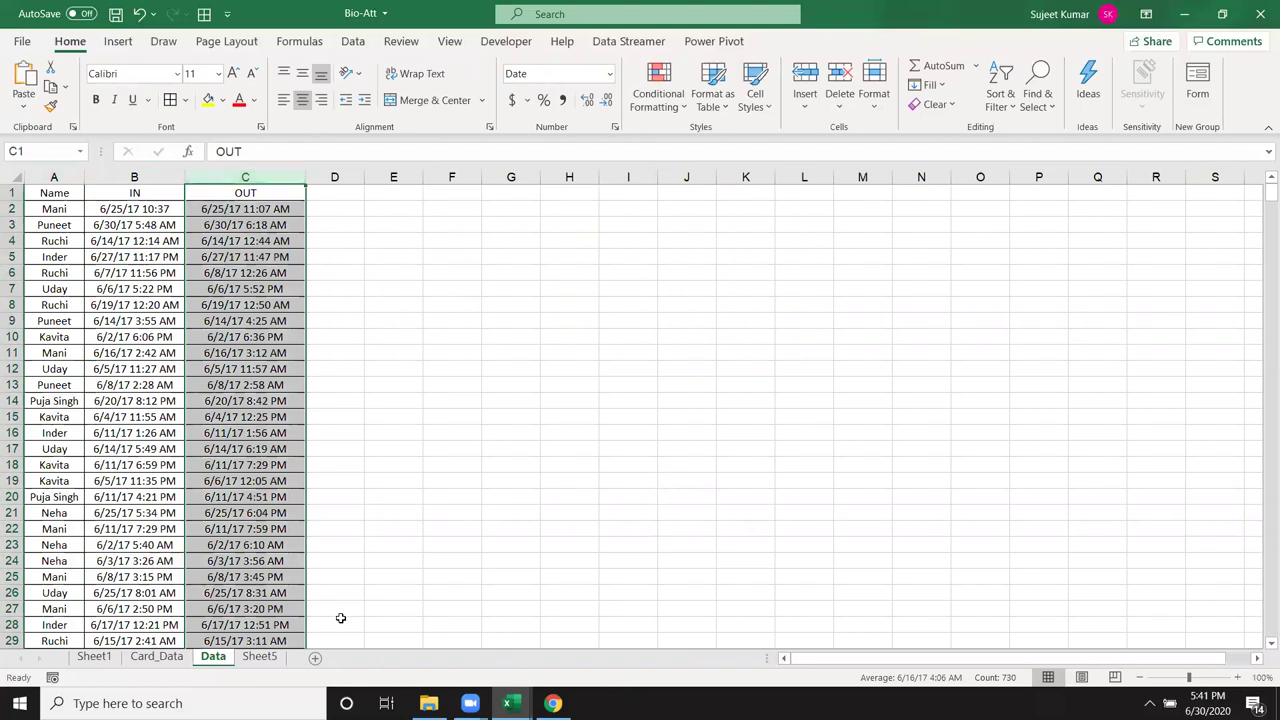
- Review Sheet5's names and 1-Jun to 3-Jun IN/Out time blocks, then return to Data
{"action": "left_click", "coordinate": [262, 663]}
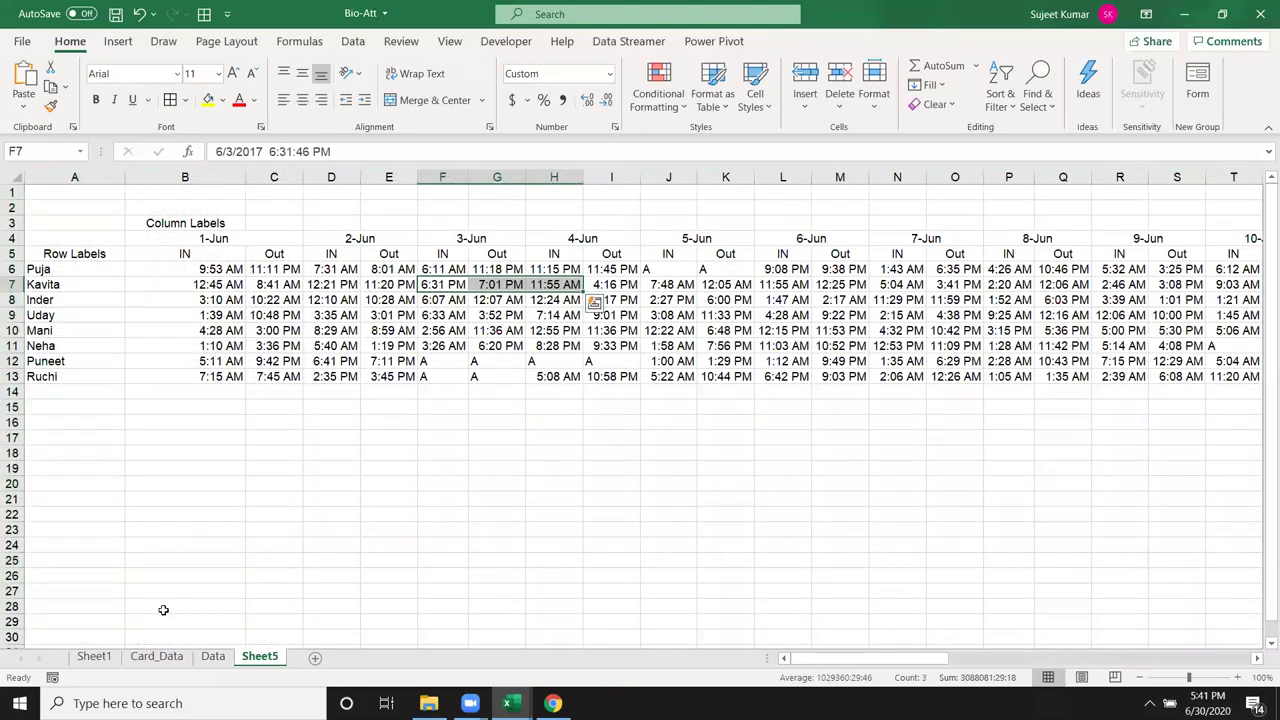
{"action": "left_click", "coordinate": [221, 359]}
{"action": "left_click_drag", "start_coordinate": [66, 271], "coordinate": [65, 379]}
{"action": "left_click", "coordinate": [202, 239]}
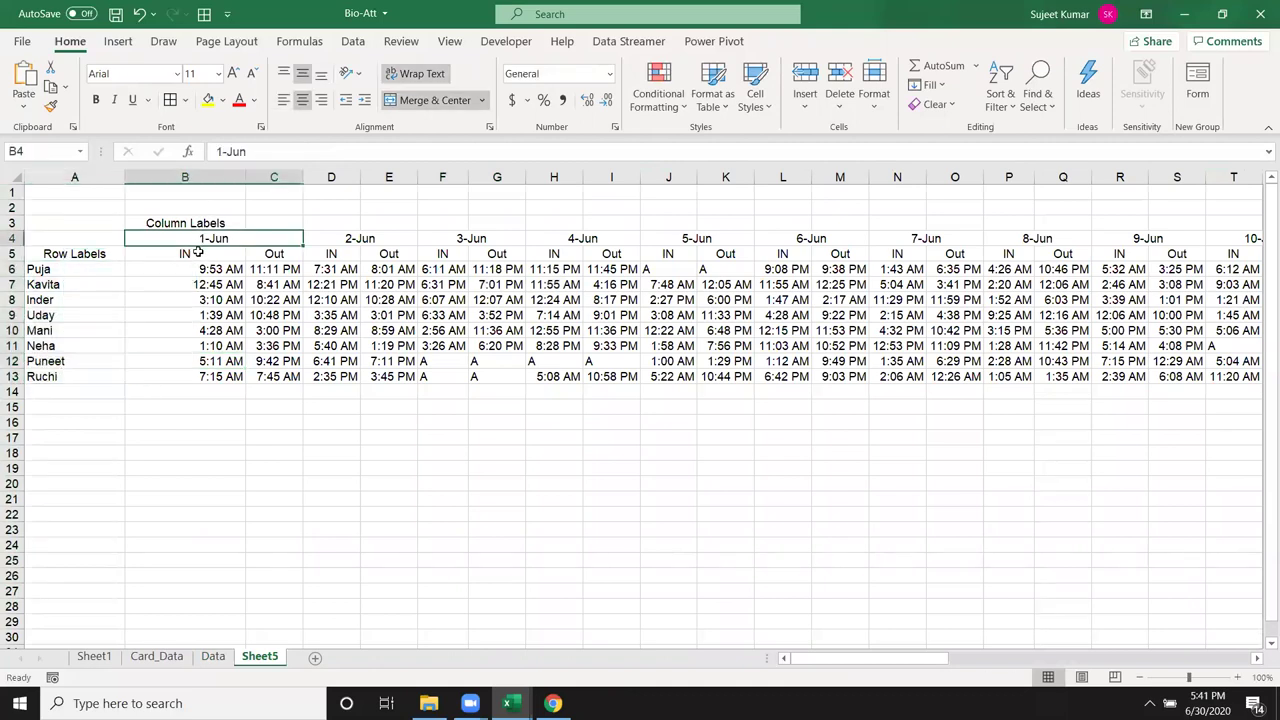
{"action": "left_click_drag", "start_coordinate": [190, 254], "coordinate": [218, 350]}
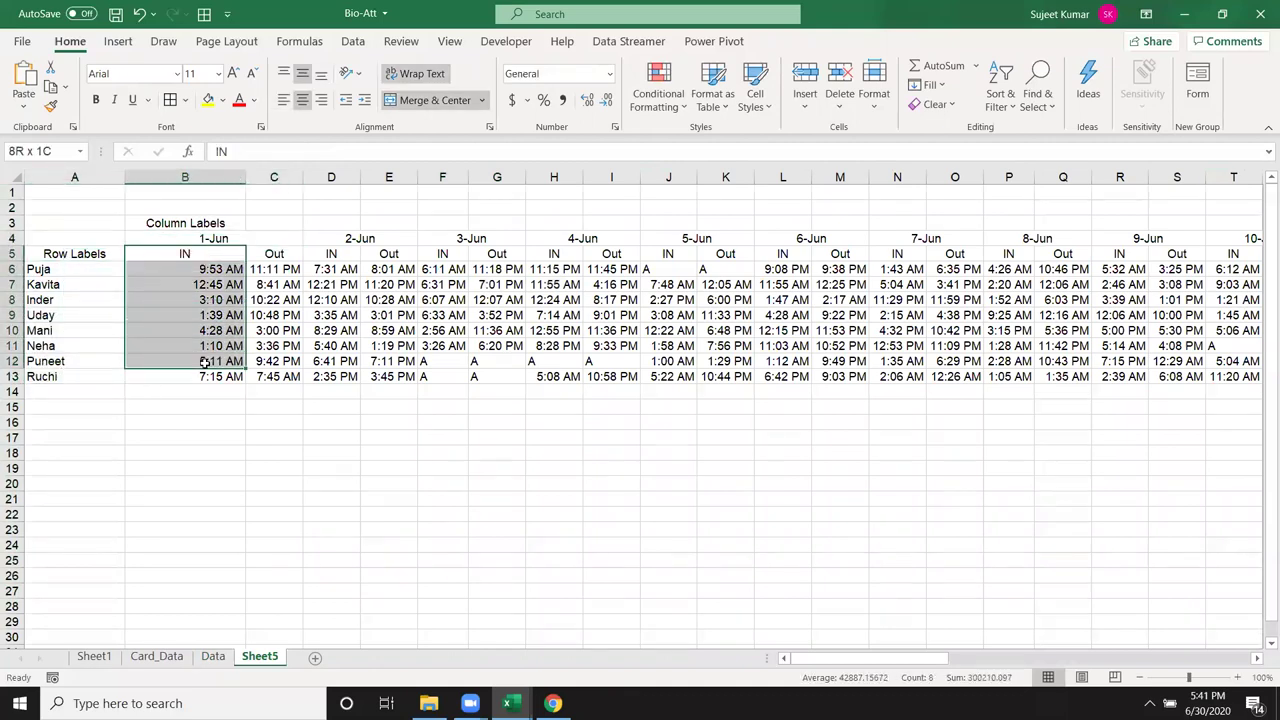
{"action": "left_click_drag", "start_coordinate": [270, 256], "coordinate": [277, 364]}
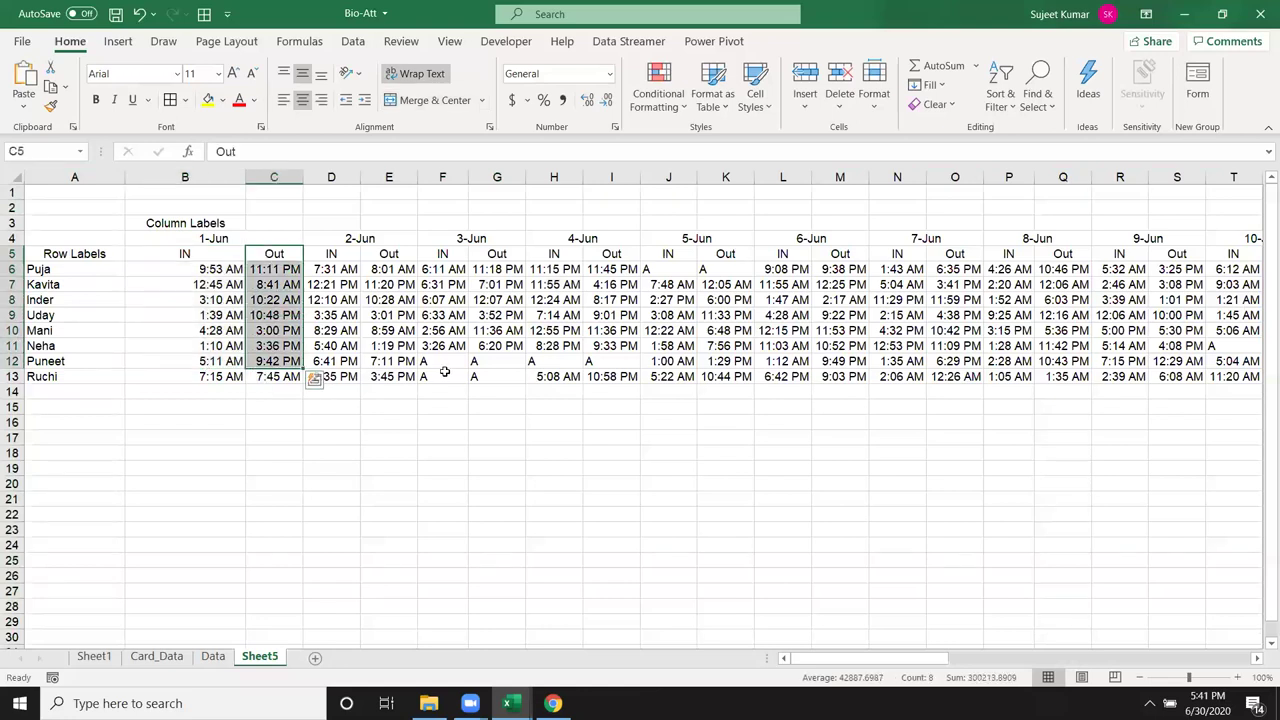
{"action": "left_click_drag", "start_coordinate": [430, 377], "coordinate": [495, 362]}
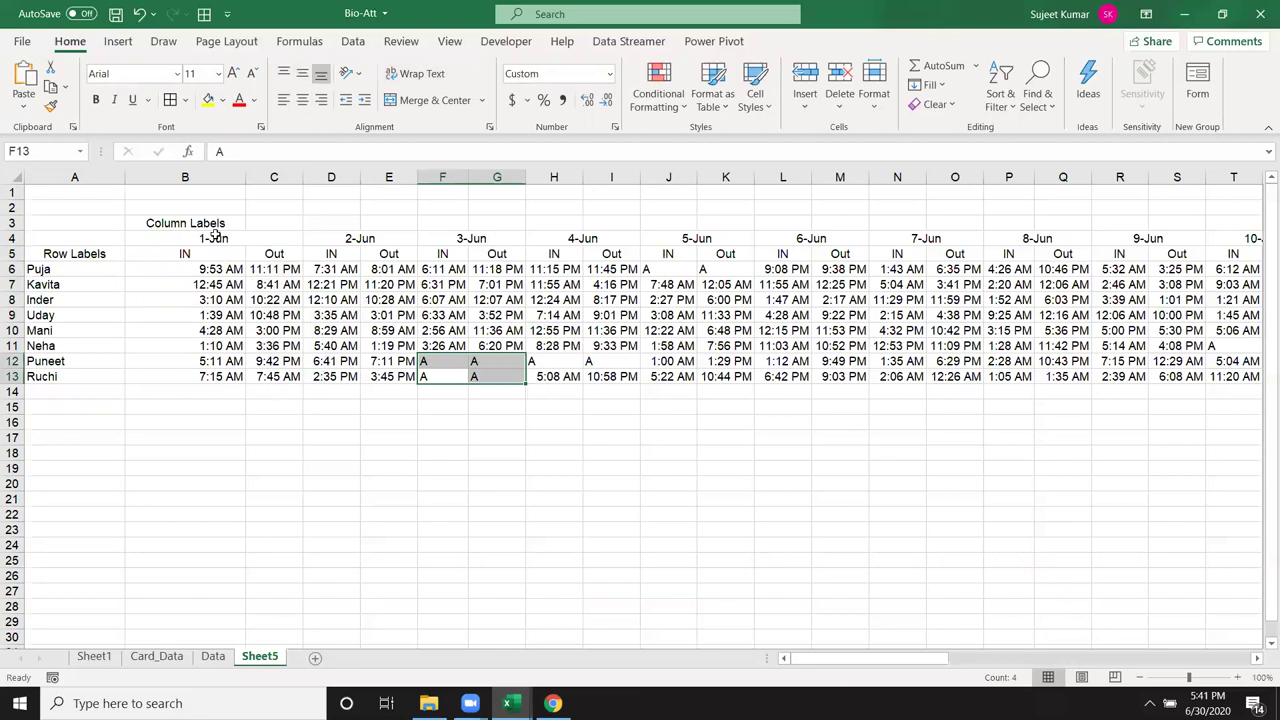
{"action": "left_click_drag", "start_coordinate": [218, 240], "coordinate": [214, 362]}
{"action": "left_click_drag", "start_coordinate": [383, 236], "coordinate": [395, 377]}
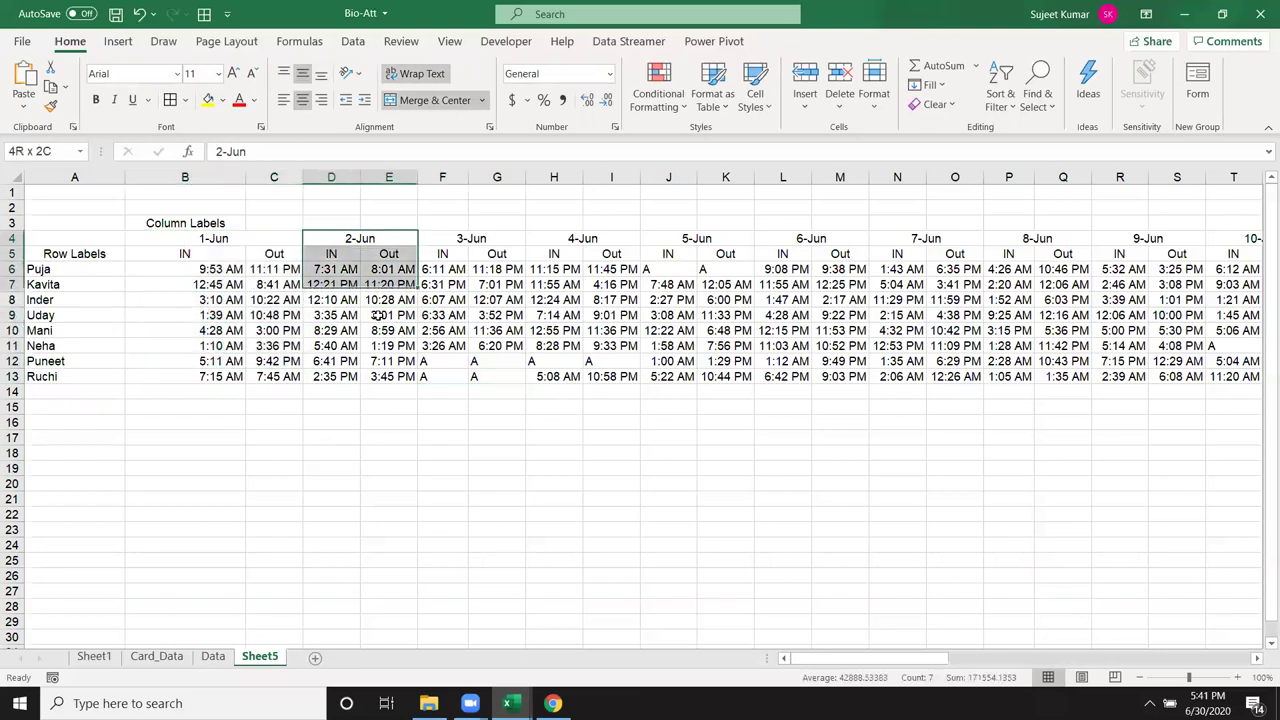
{"action": "left_click", "coordinate": [464, 240]}
{"action": "left_click_drag", "start_coordinate": [464, 240], "coordinate": [490, 340]}
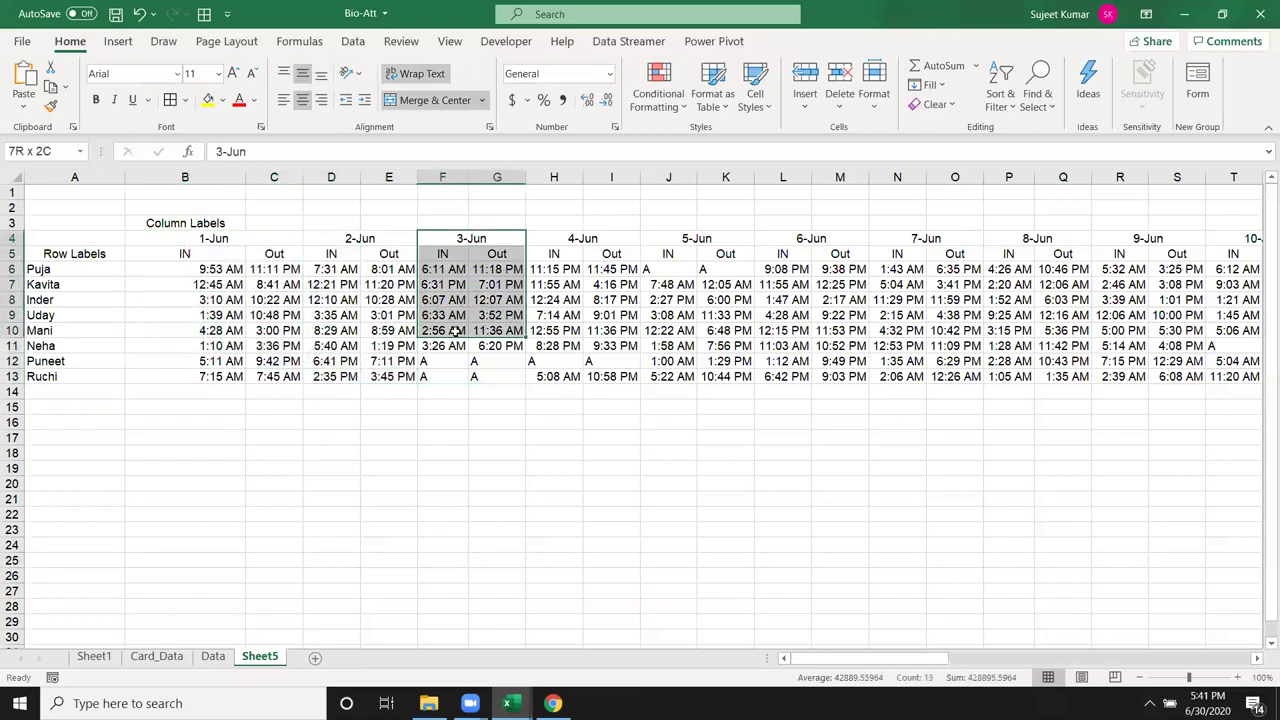
{"action": "left_click", "coordinate": [166, 377]}
{"action": "left_click", "coordinate": [213, 657]}
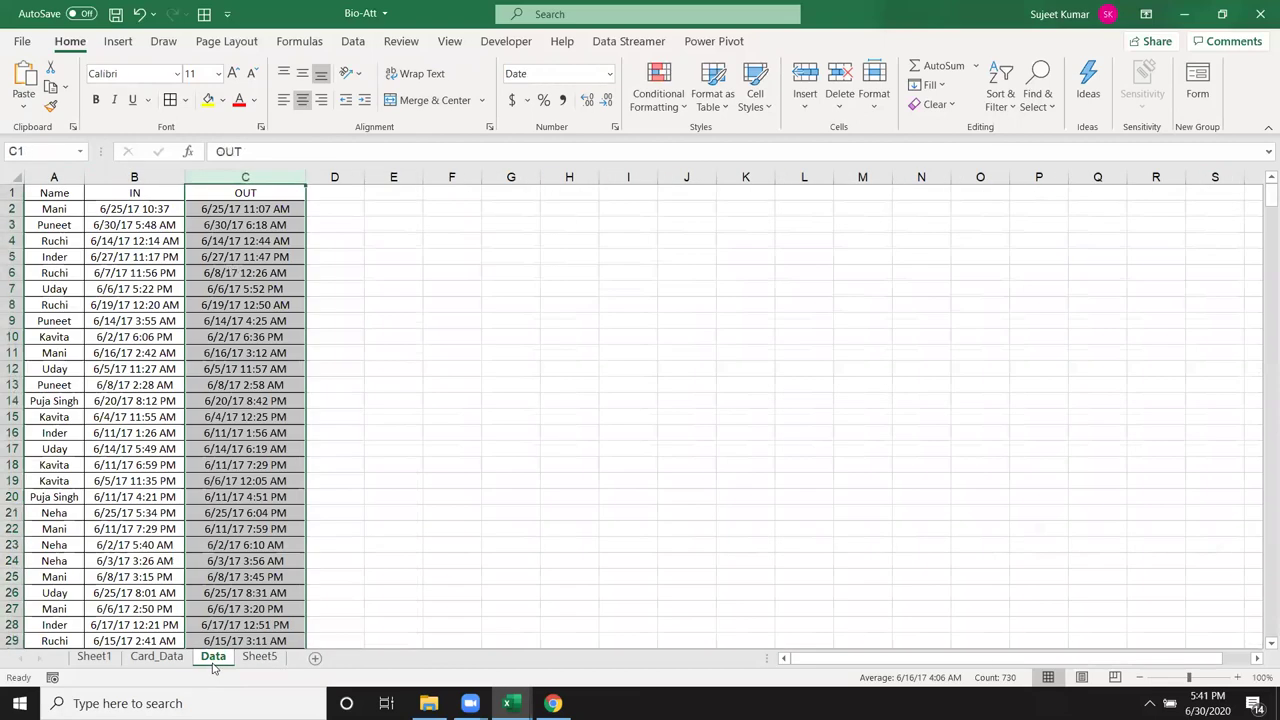
- Insert a PivotTable on a new sheet with Name in Rows and IN in Columns
{"action": "left_click", "coordinate": [55, 206]}
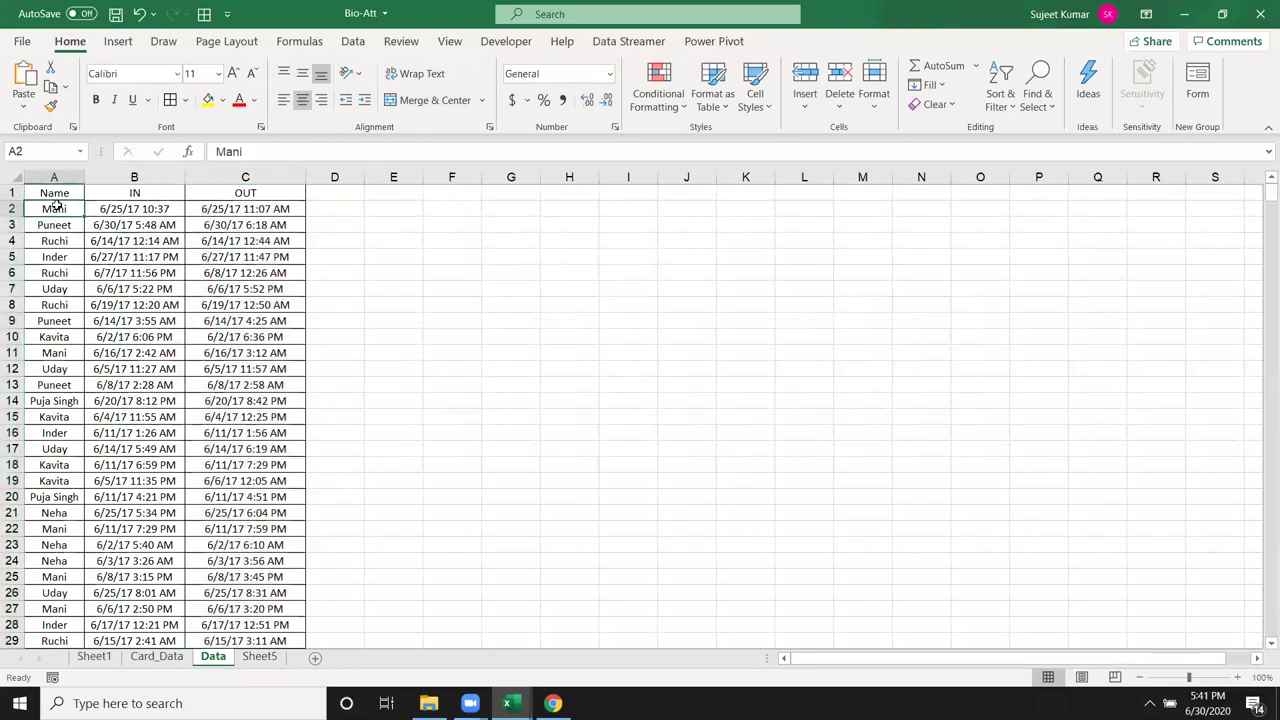
{"action": "left_click", "coordinate": [118, 41]}
{"action": "left_click", "coordinate": [42, 100]}
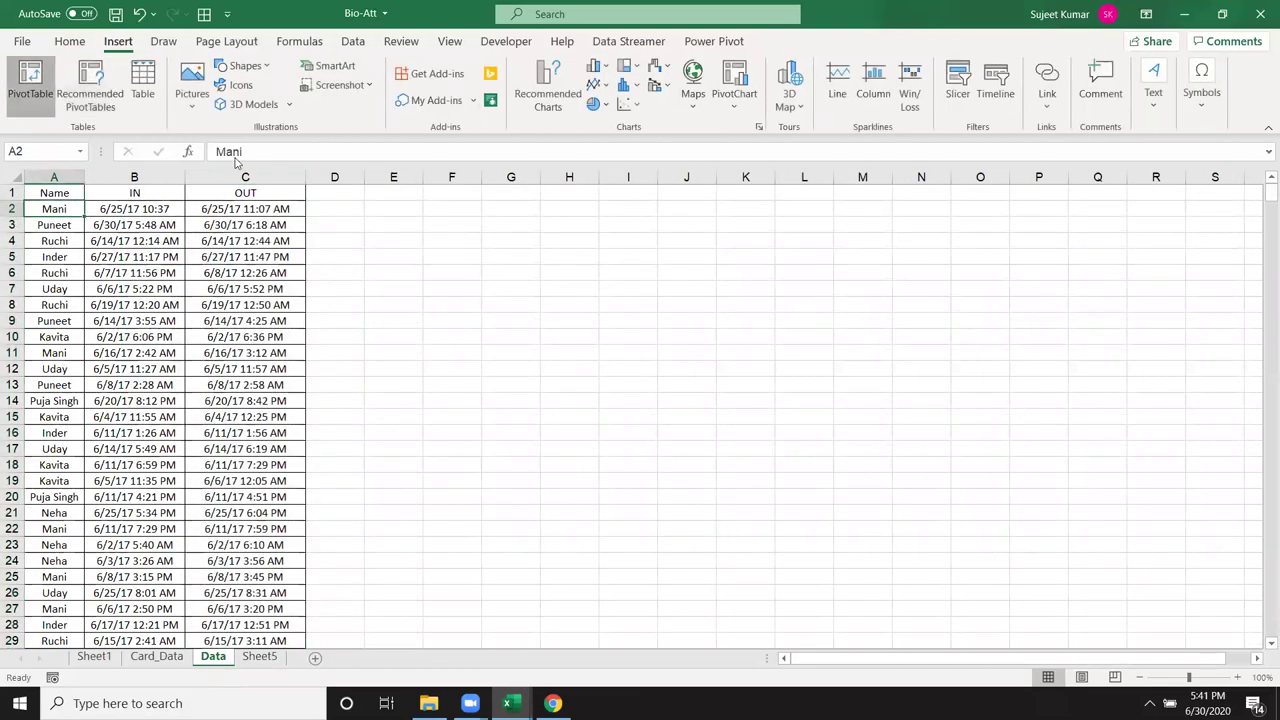
{"action": "left_click", "coordinate": [808, 470]}
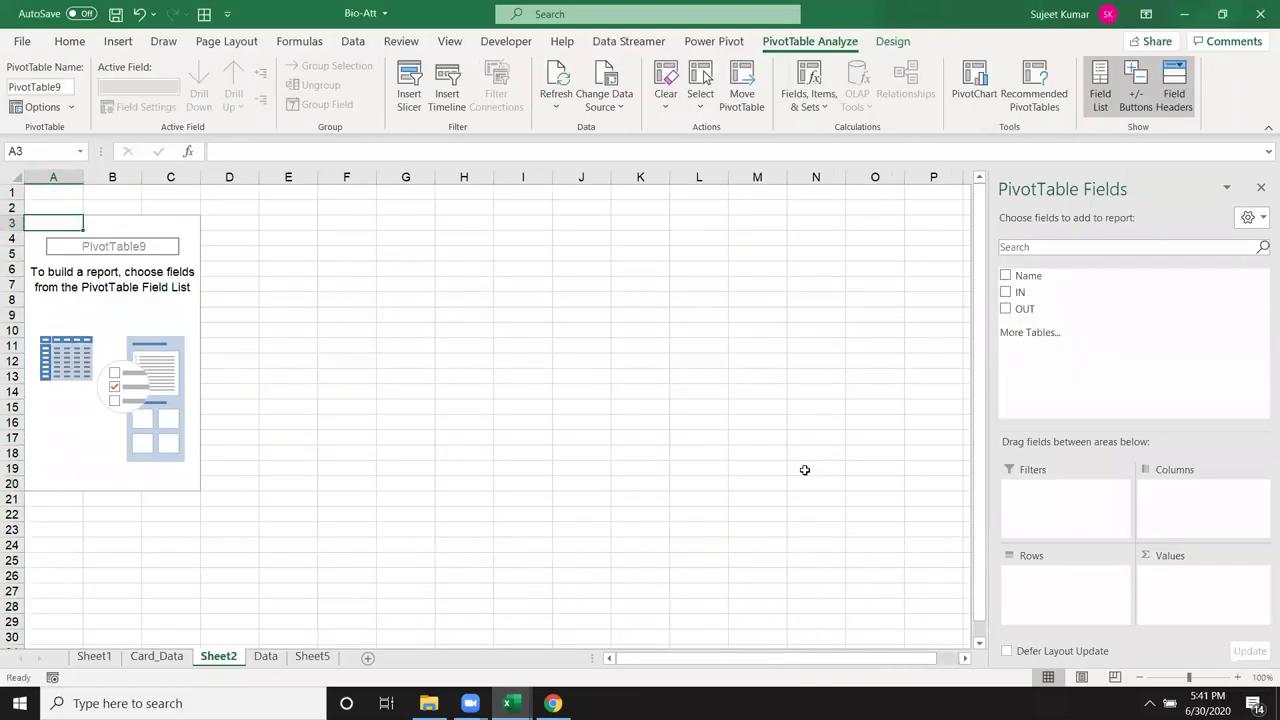
{"action": "mouse_move", "coordinate": [1028, 276]}
{"action": "left_mouse_down"}
{"action": "mouse_move", "coordinate": [1090, 380]}
{"action": "mouse_move", "coordinate": [1060, 590]}
{"action": "left_mouse_up"}
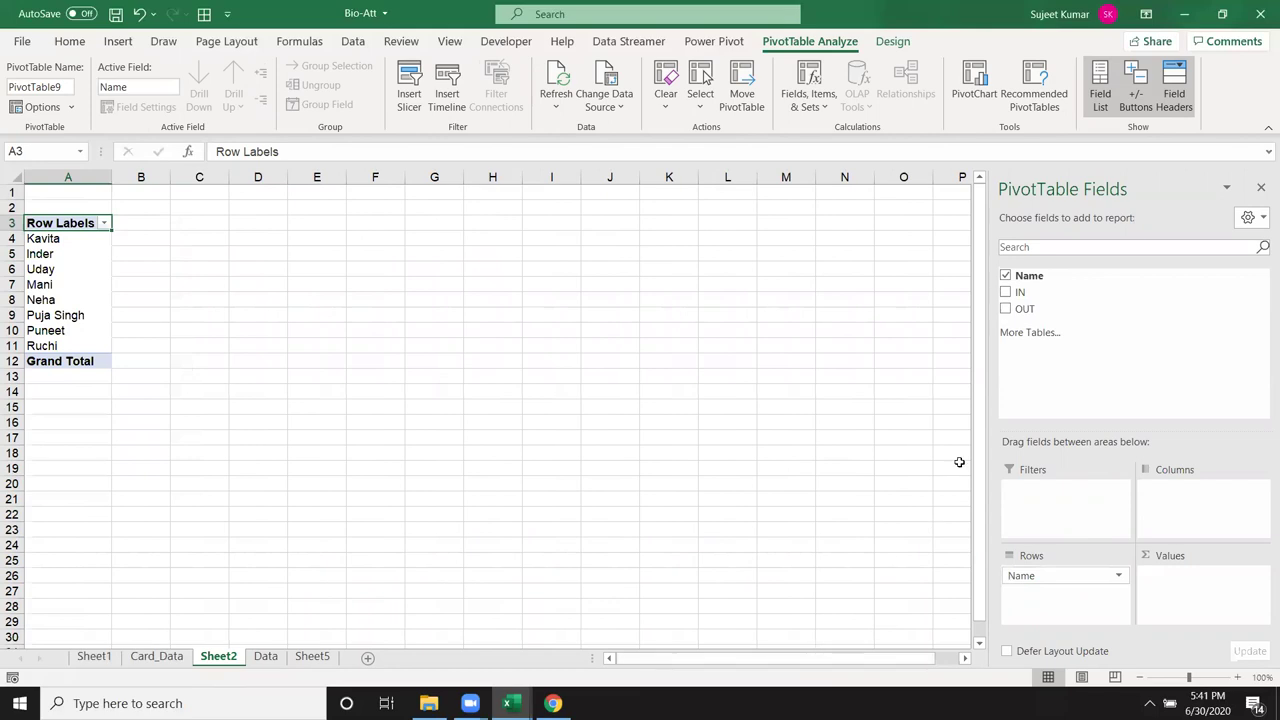
{"action": "mouse_move", "coordinate": [1020, 292]}
{"action": "left_mouse_down"}
{"action": "mouse_move", "coordinate": [1233, 520]}
{"action": "mouse_move", "coordinate": [1220, 515]}
{"action": "left_mouse_up"}
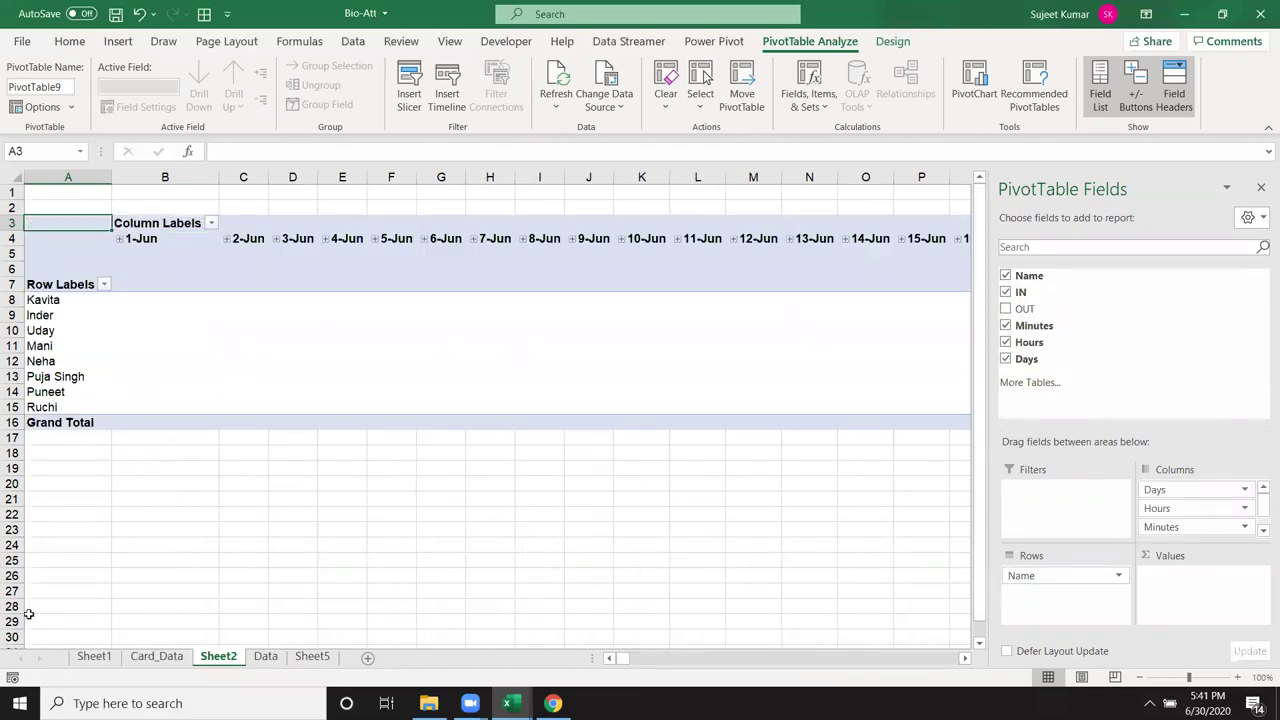
{"action": "right_click", "coordinate": [160, 246]}
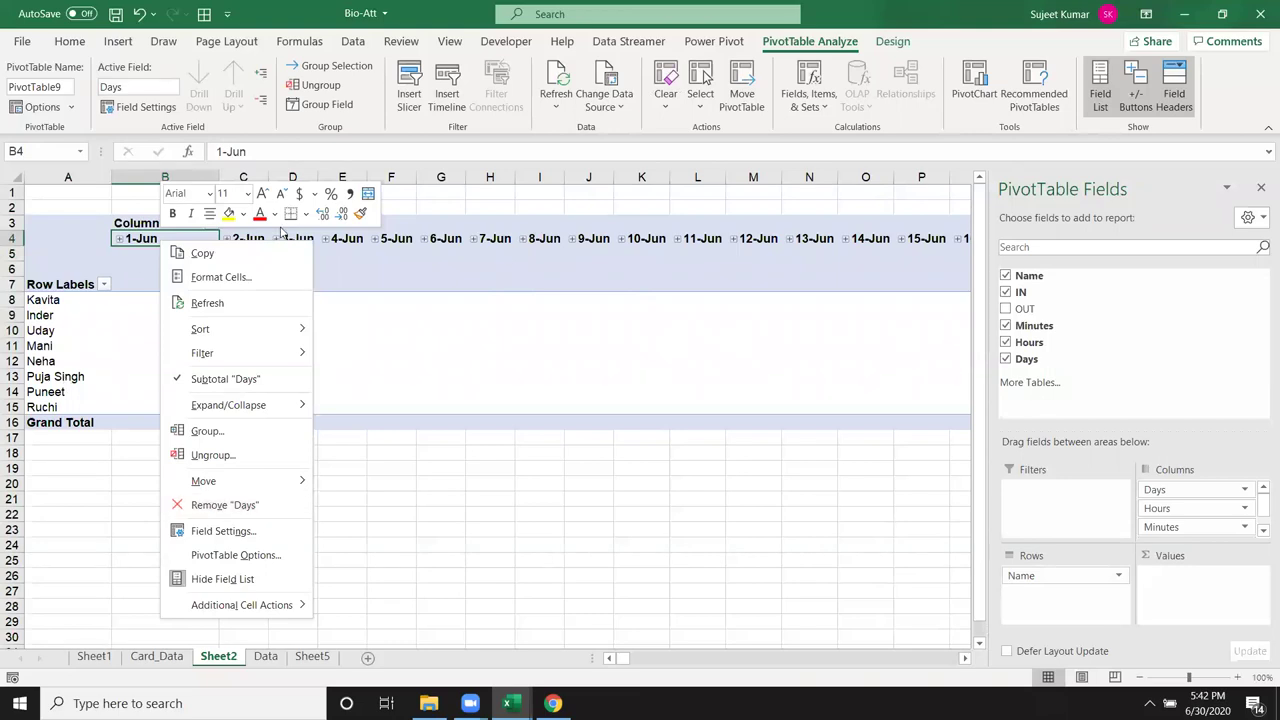
- Ungroup the IN dates, then regroup them by Days only, dropping Months
{"action": "left_click", "coordinate": [266, 456]}
{"action": "right_click", "coordinate": [190, 238]}
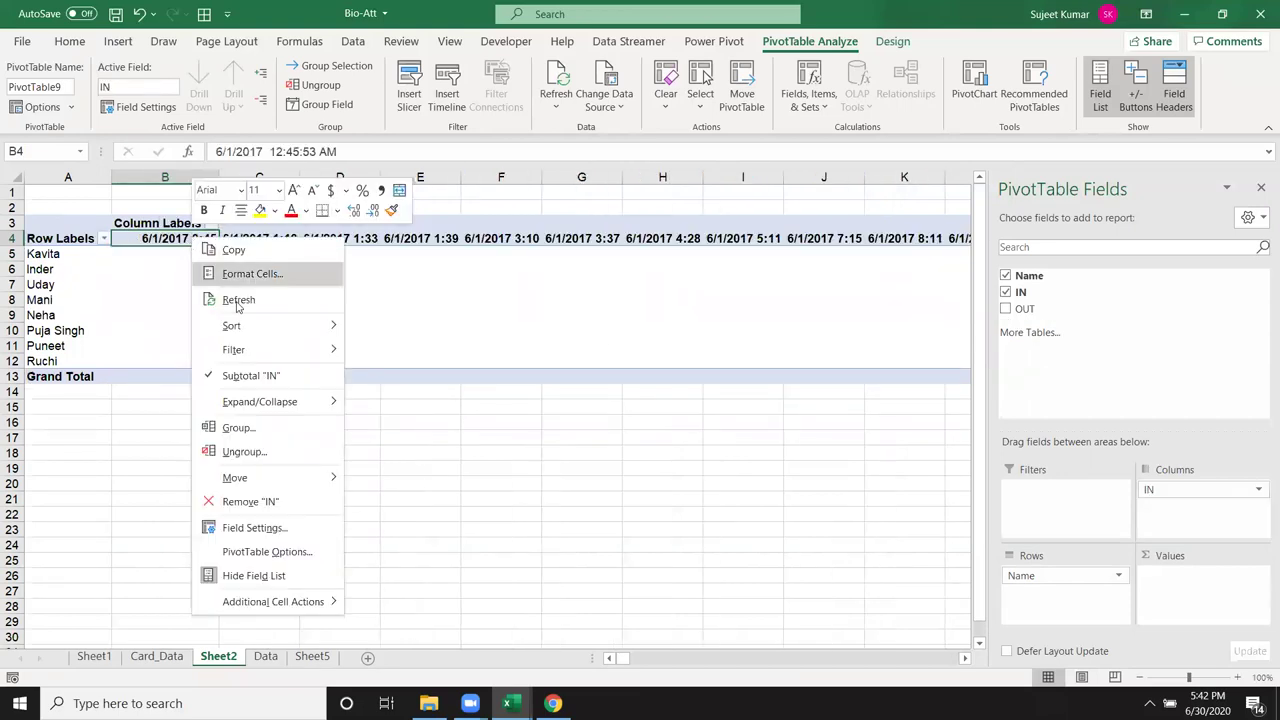
{"action": "left_click", "coordinate": [258, 430]}
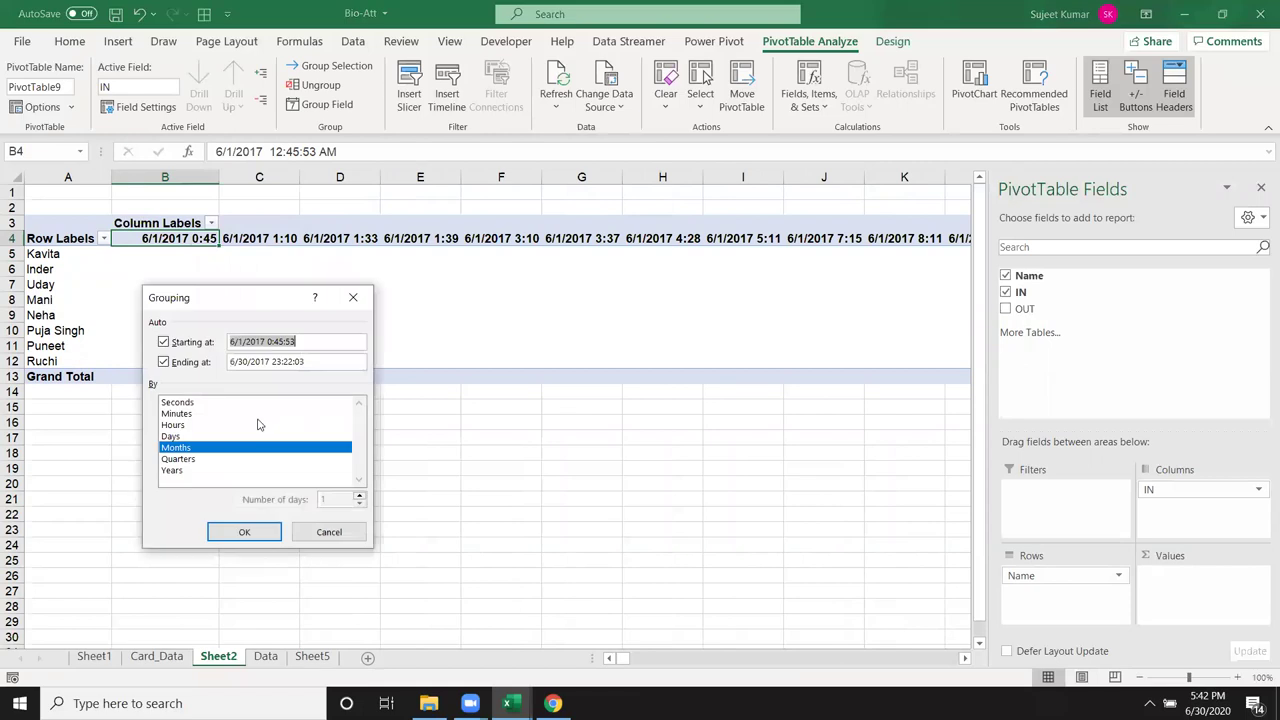
{"action": "left_click", "coordinate": [205, 437]}
{"action": "left_click", "coordinate": [207, 447]}
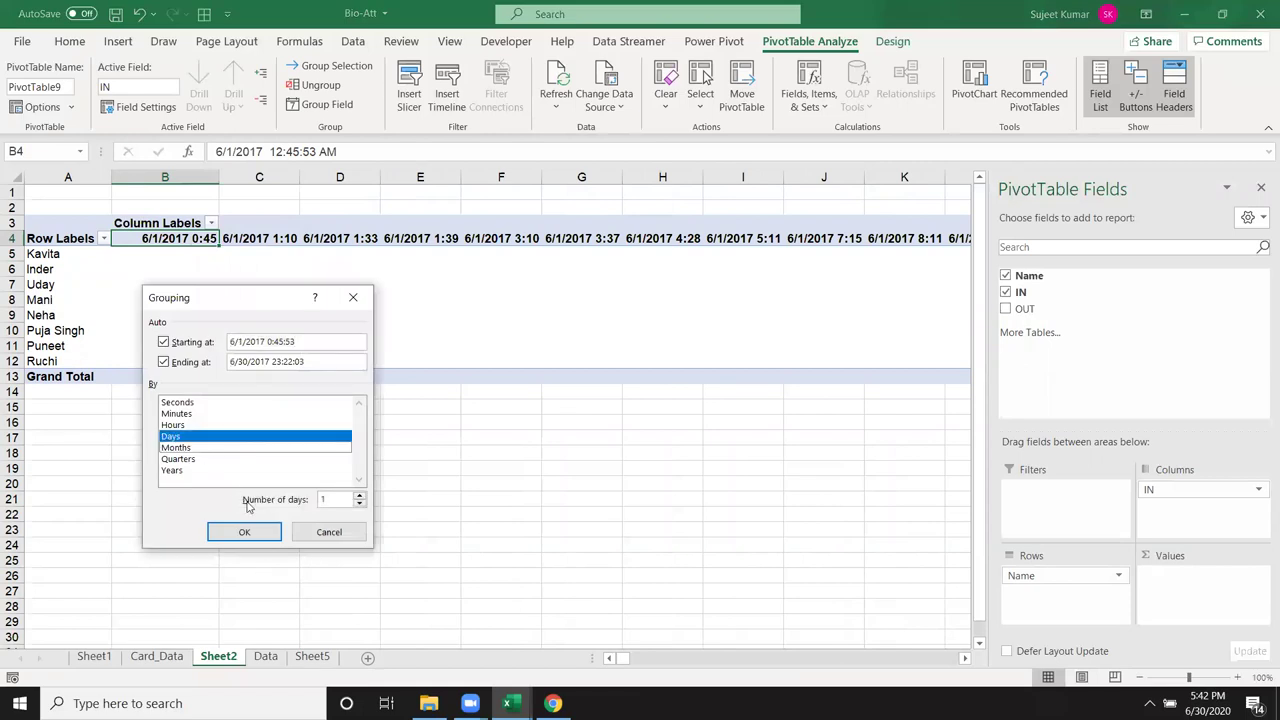
{"action": "left_click", "coordinate": [254, 537]}
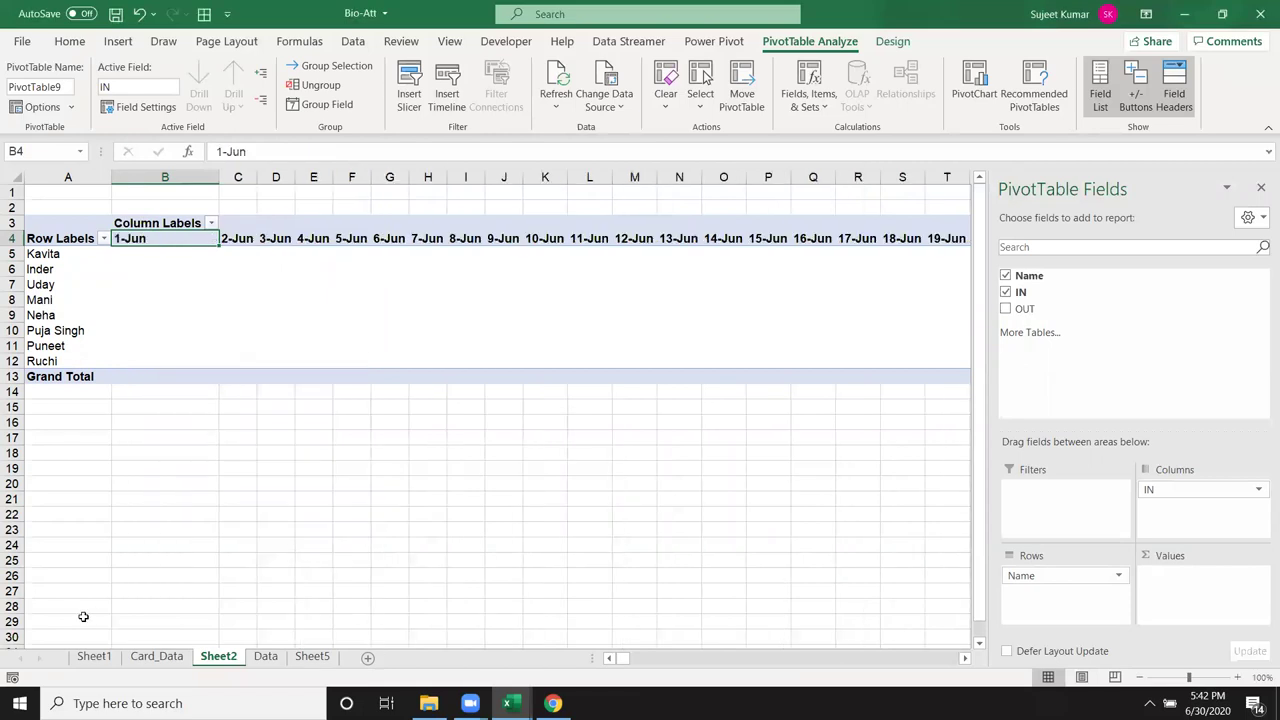
{"action": "left_click", "coordinate": [260, 242]}
{"action": "key", "text": "Right"}
{"action": "key", "text": "Right"}
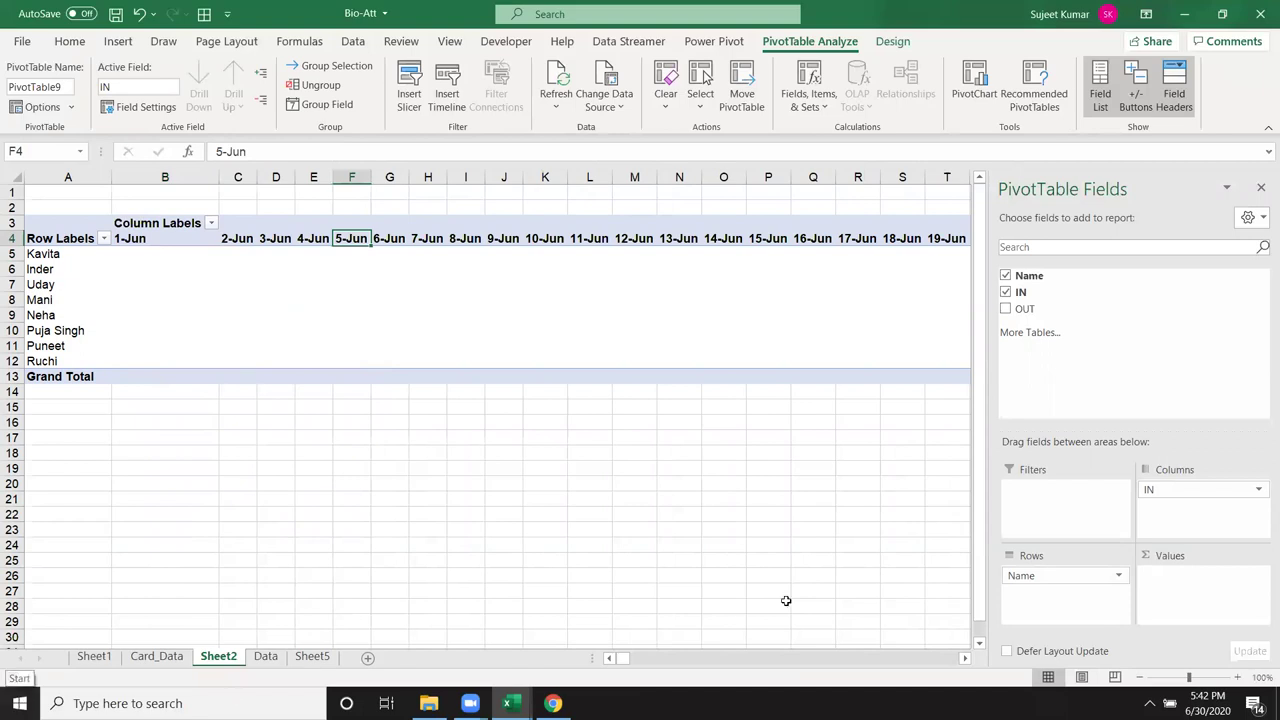
- Add IN and OUT to the pivot values and summarise IN by Min
{"action": "left_click_drag", "start_coordinate": [1027, 298], "coordinate": [1205, 575]}
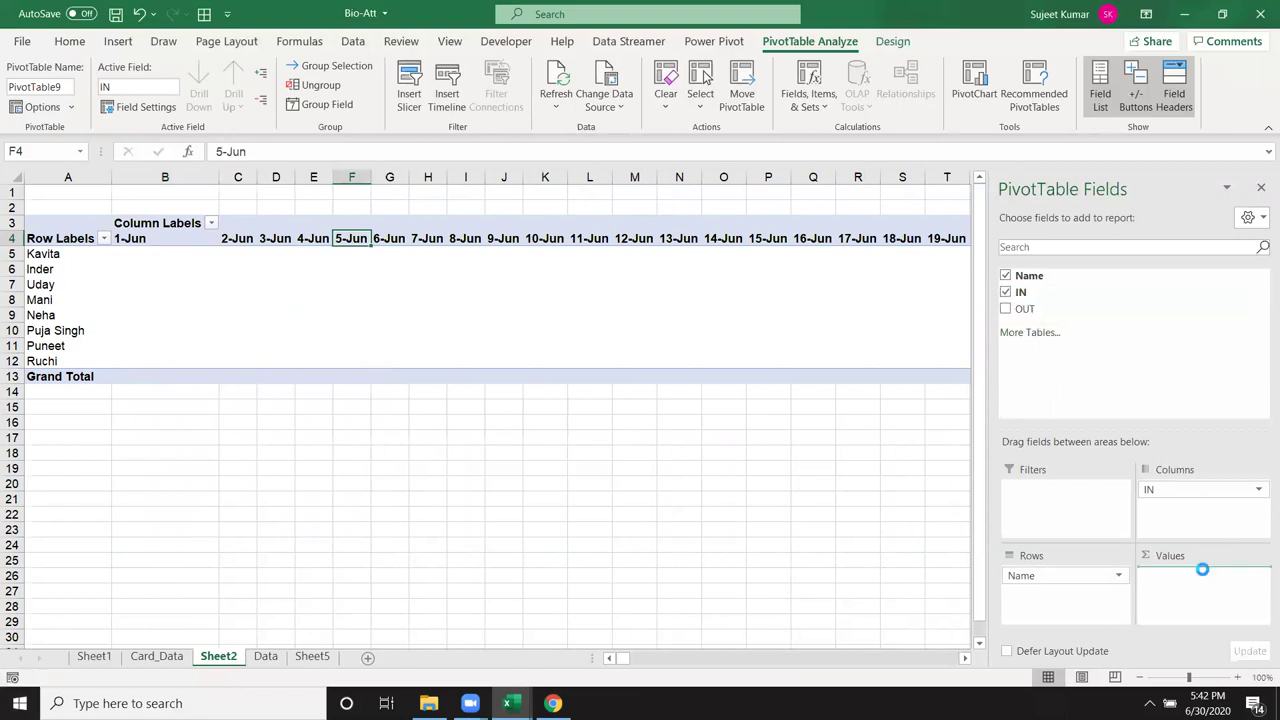
{"action": "mouse_move", "coordinate": [1025, 308]}
{"action": "left_mouse_down"}
{"action": "mouse_move", "coordinate": [1090, 355]}
{"action": "mouse_move", "coordinate": [1200, 594]}
{"action": "left_mouse_up"}
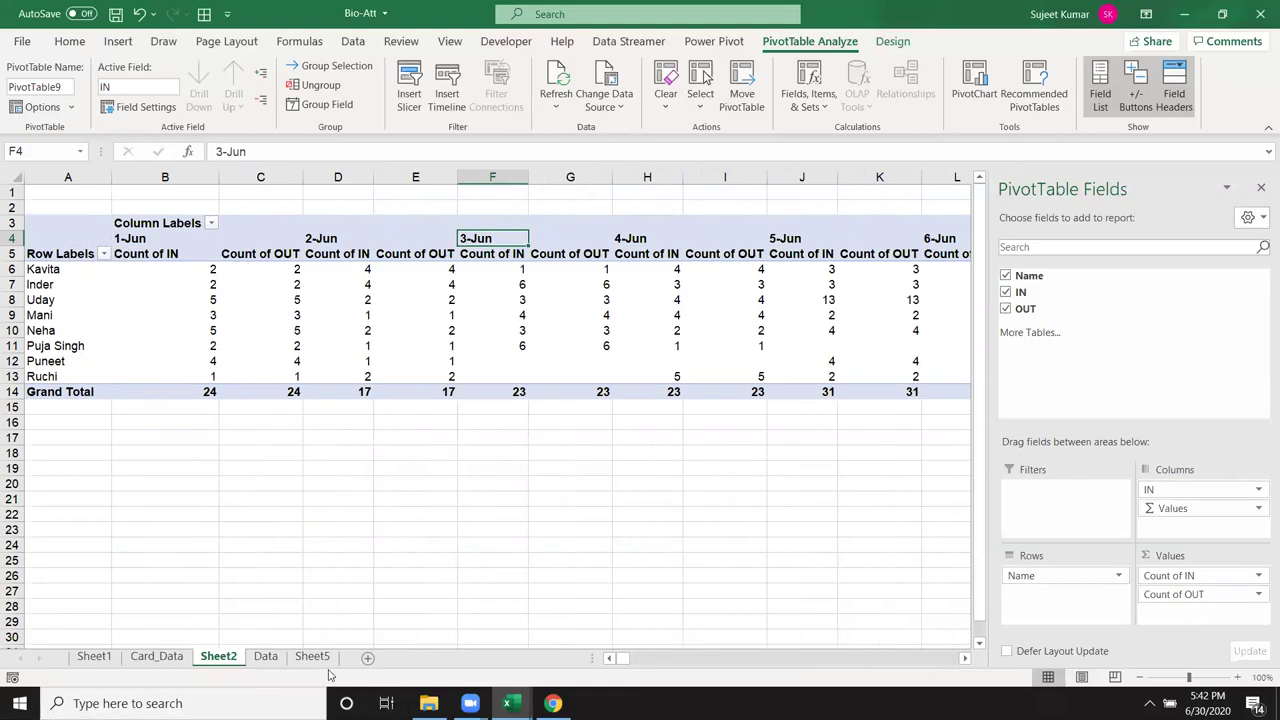
{"action": "left_click", "coordinate": [1259, 576]}
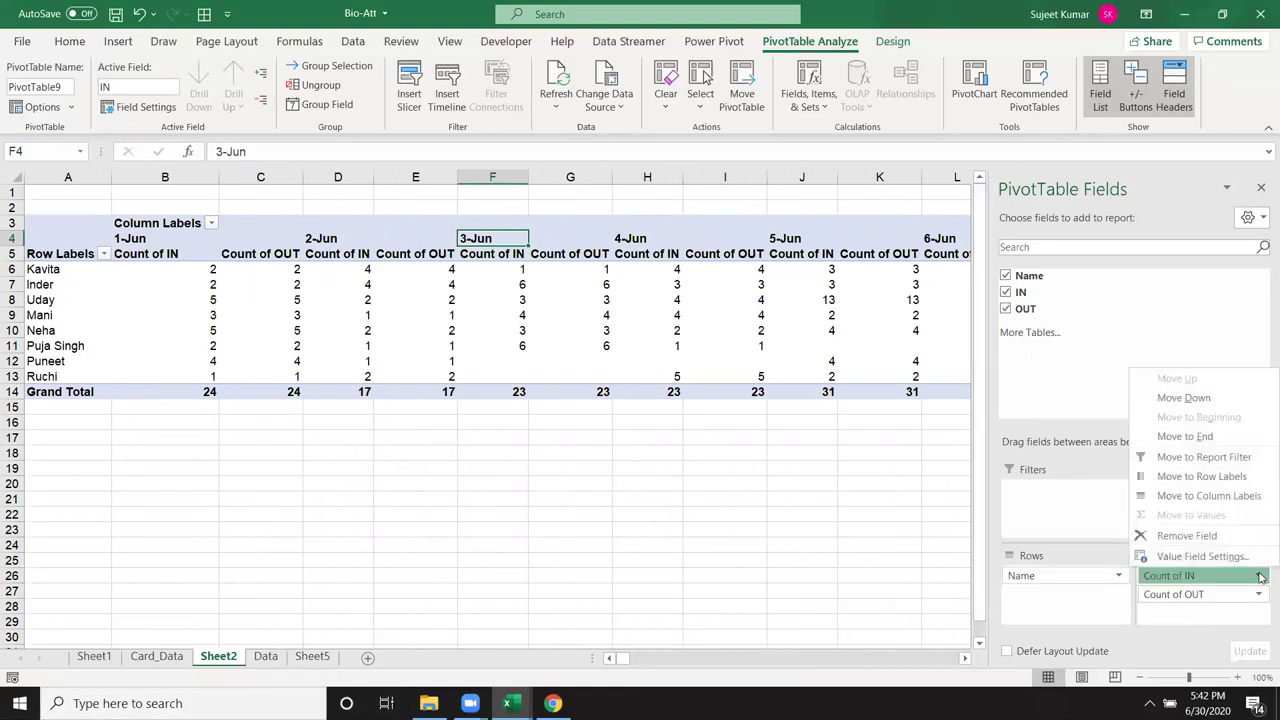
{"action": "left_click", "coordinate": [1202, 556]}
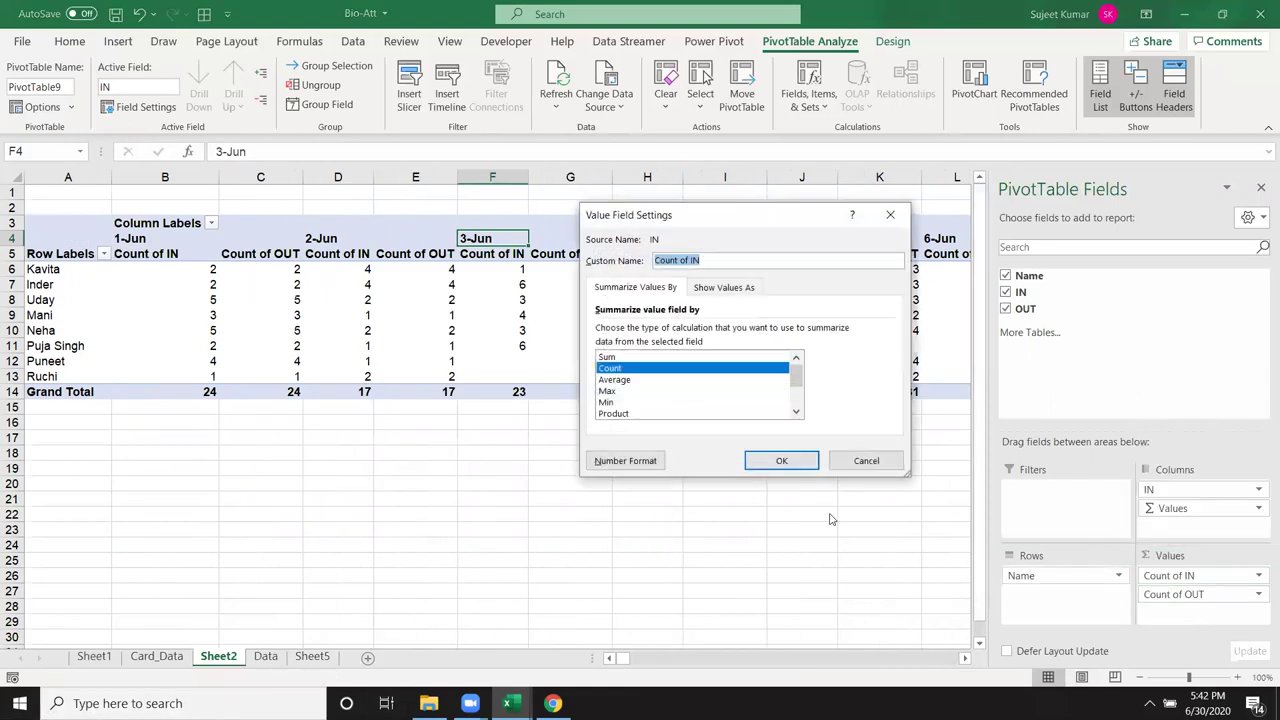
{"action": "left_click", "coordinate": [617, 402]}
{"action": "left_click", "coordinate": [782, 461]}
- Summarise OUT by Max, then select B2 on the Data sheet
{"action": "left_click", "coordinate": [1258, 597]}
{"action": "left_click", "coordinate": [1190, 598]}
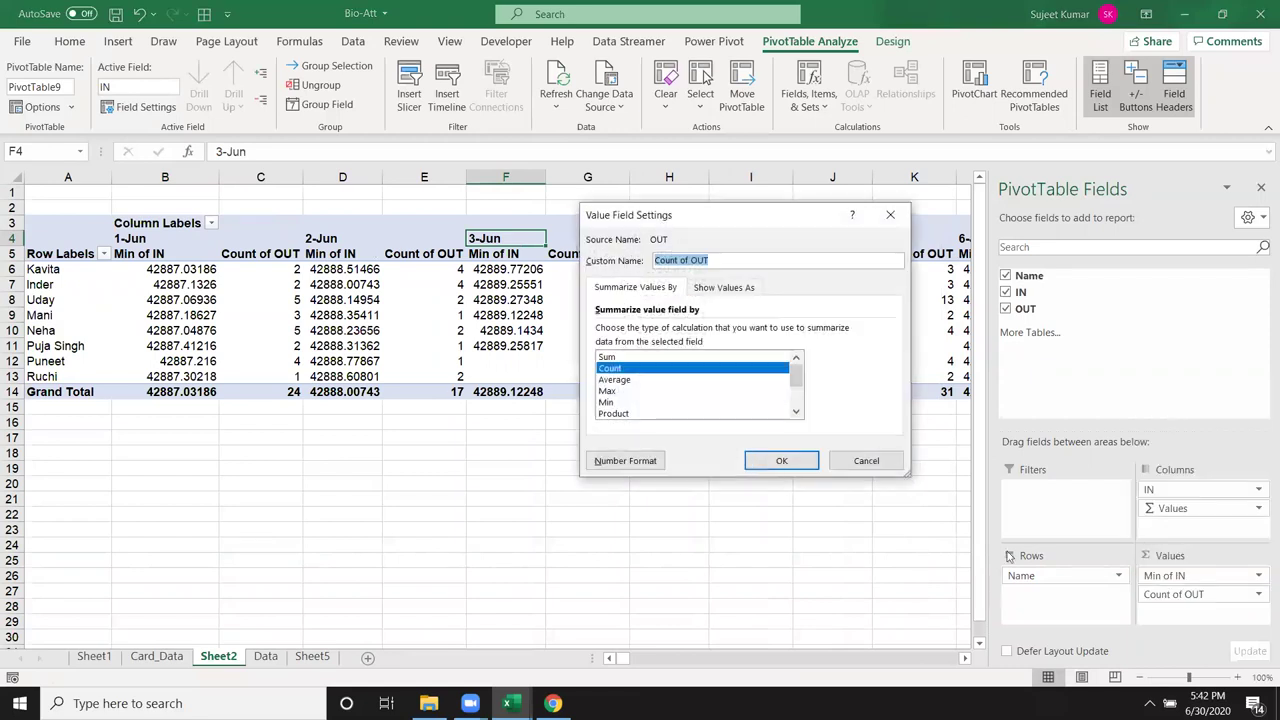
{"action": "left_click", "coordinate": [612, 392]}
{"action": "left_click", "coordinate": [782, 461]}
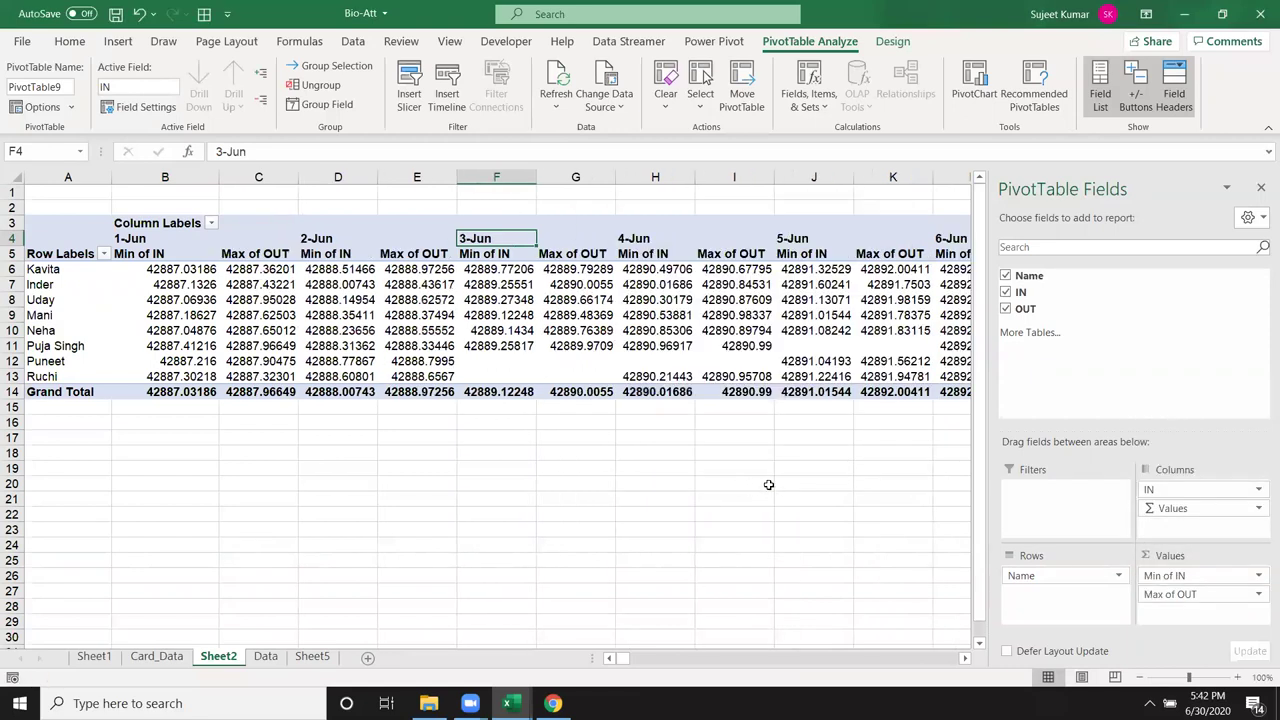
{"action": "left_click", "coordinate": [264, 657]}
{"action": "left_click", "coordinate": [179, 210]}
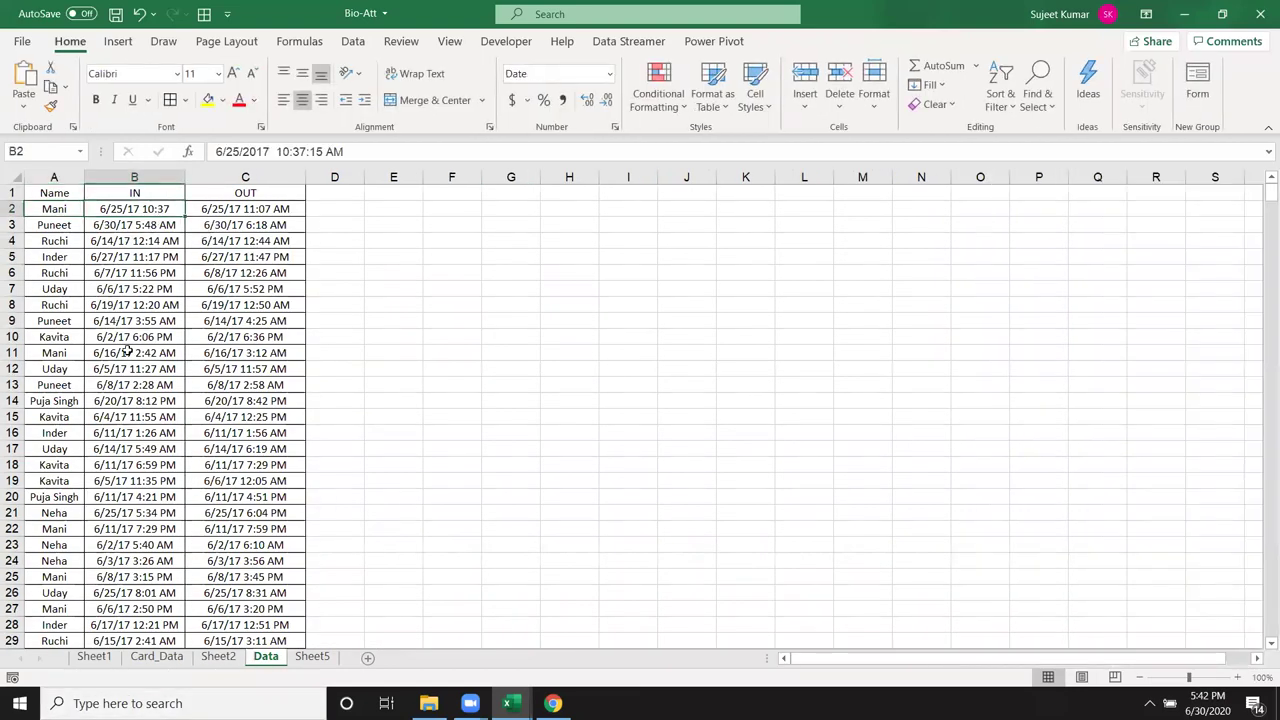
- Format B2 as General to reveal its serial number 42911.44253
{"action": "left_click", "coordinate": [610, 73]}
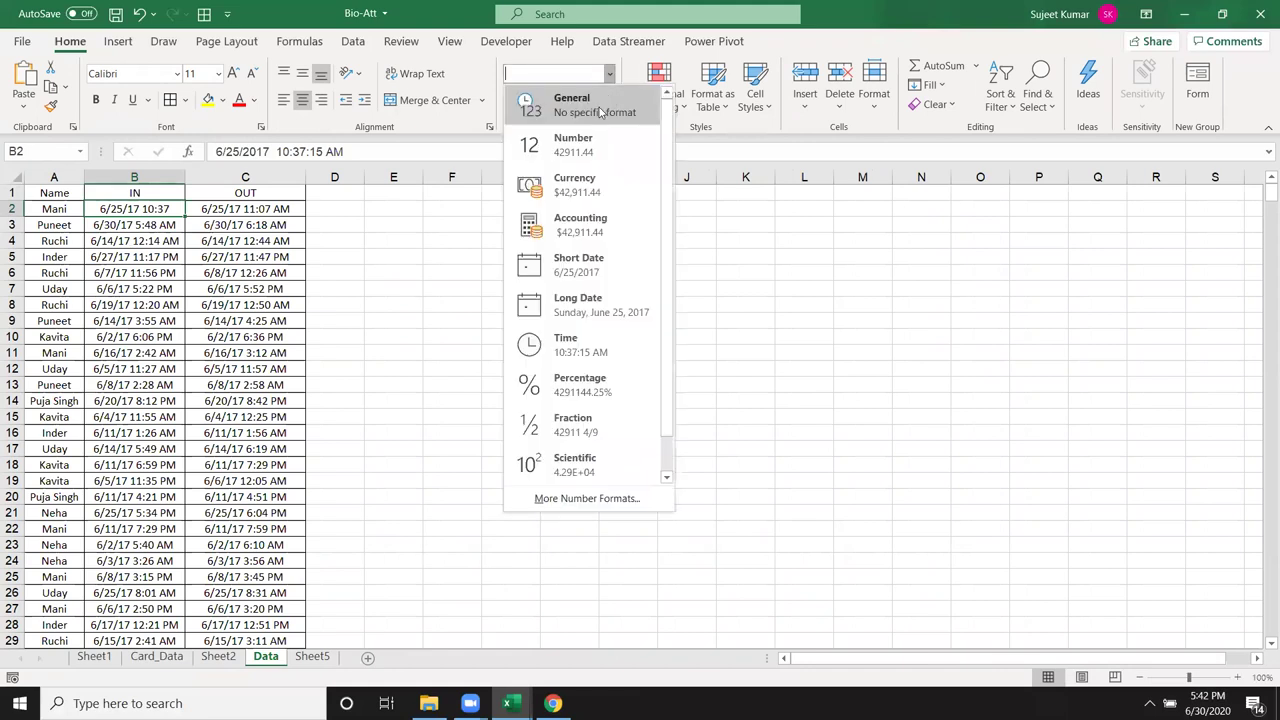
{"action": "left_click", "coordinate": [600, 108]}
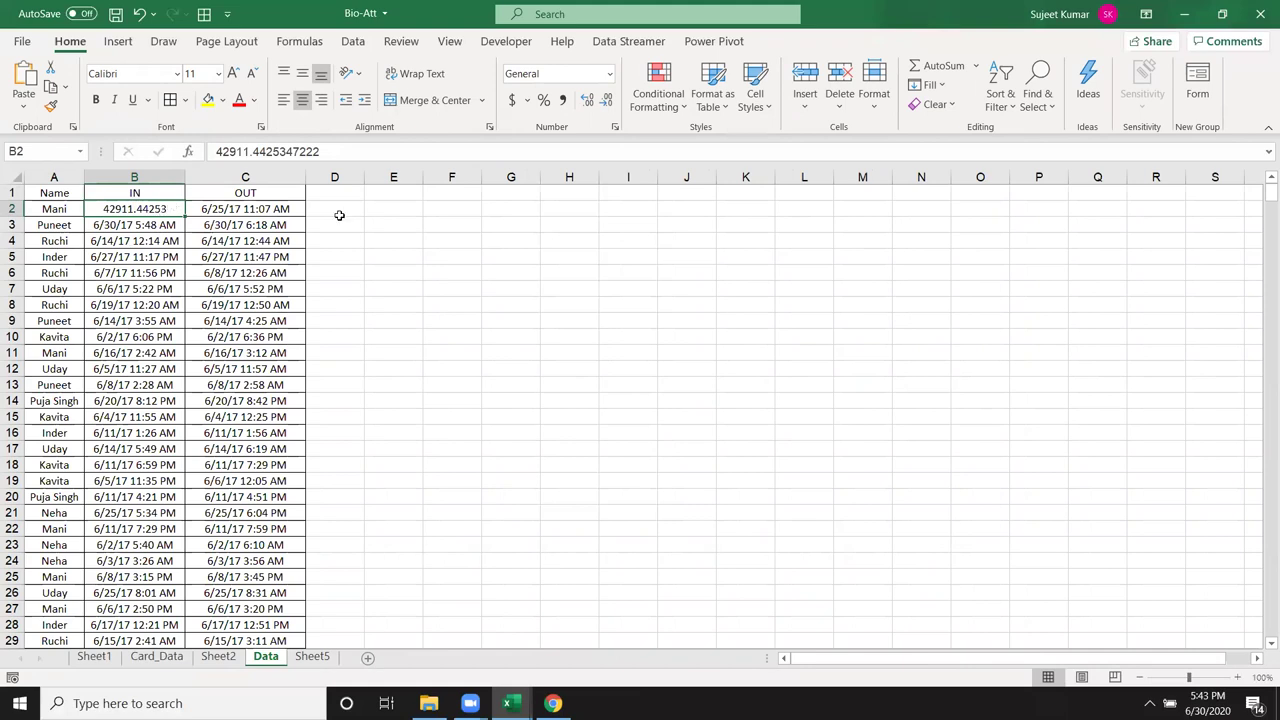
{"action": "left_click", "coordinate": [486, 257]}
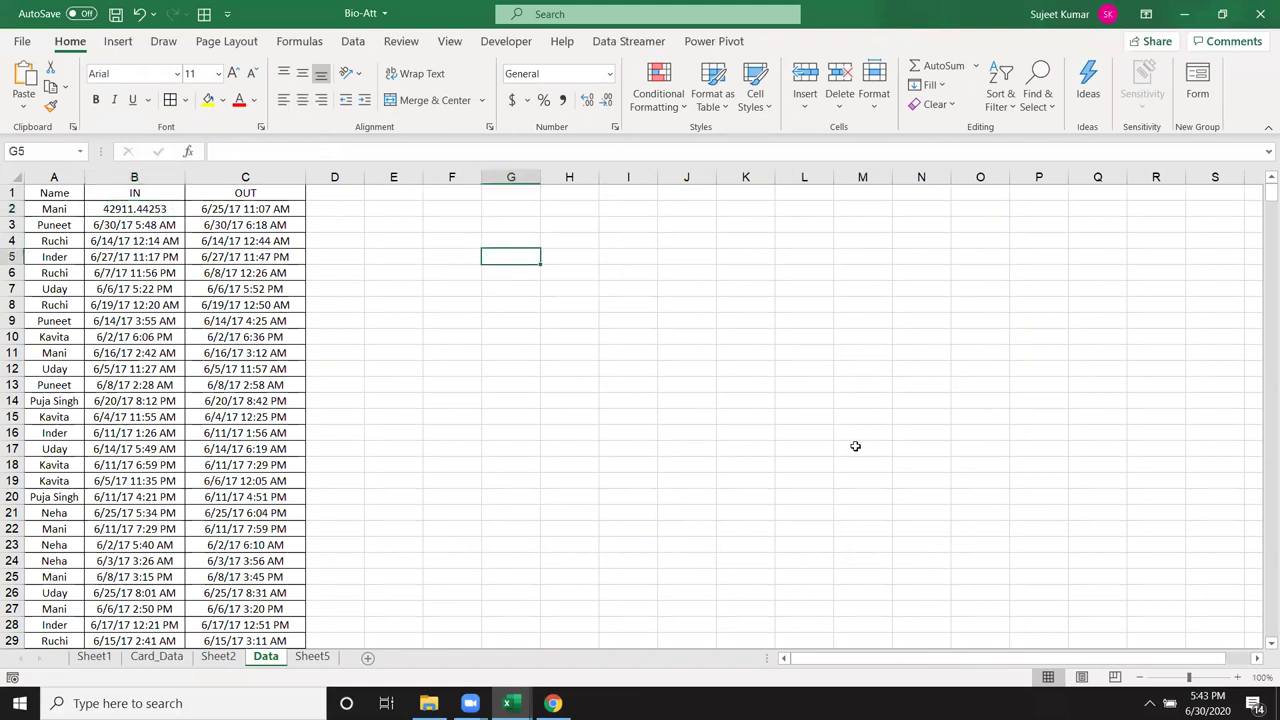
{"action": "type", "text": "24"}
{"action": "key", "text": "Tab"}
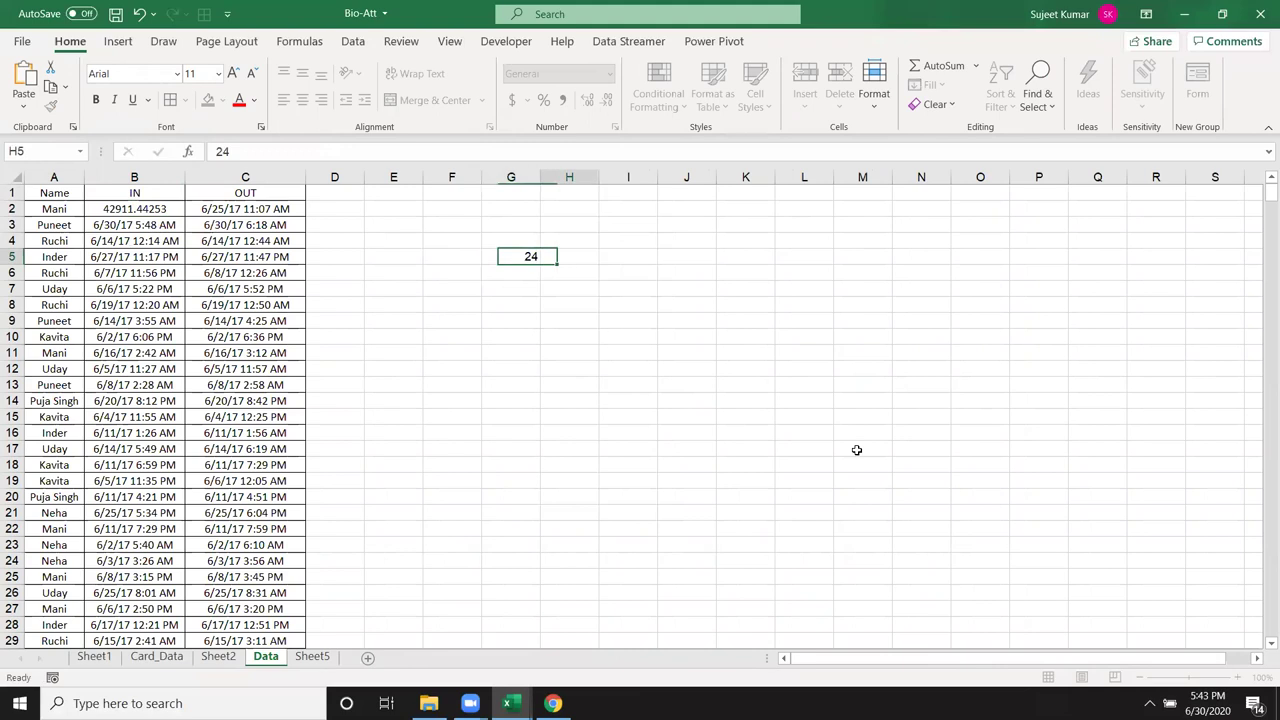
{"action": "type", "text": "1"}
{"action": "key", "text": "Return"}
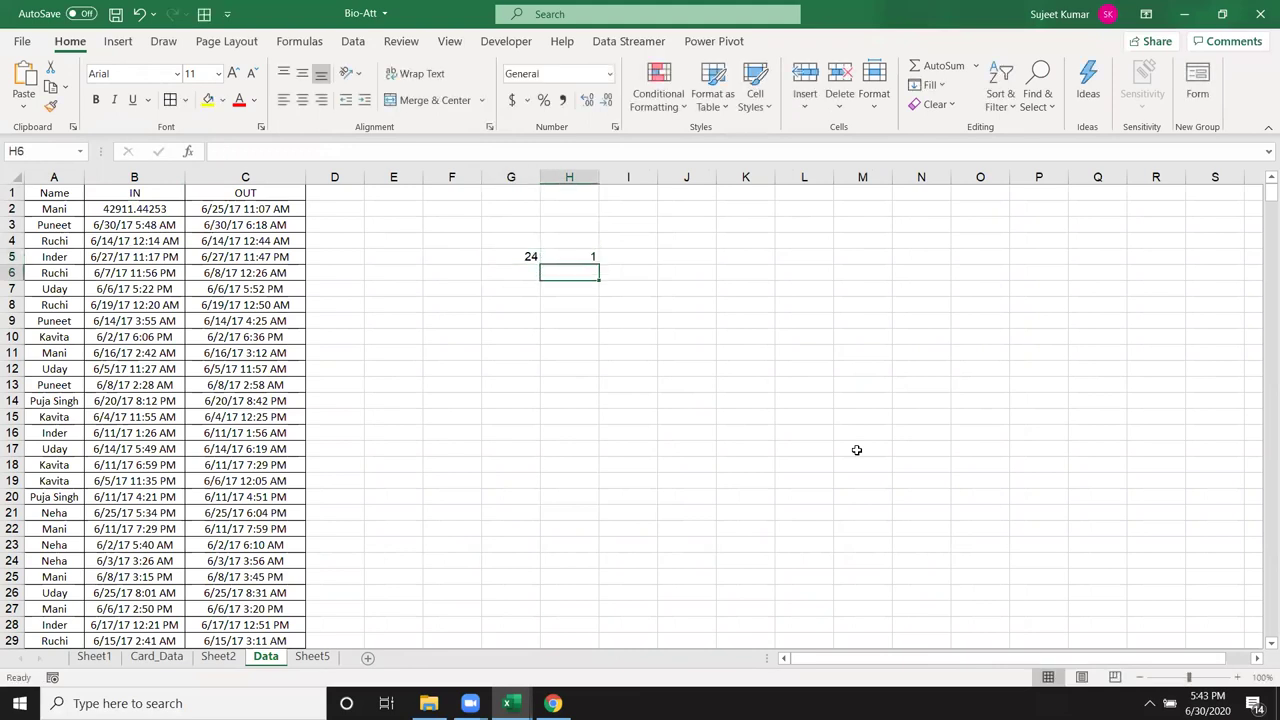
{"action": "key", "text": "Up"}
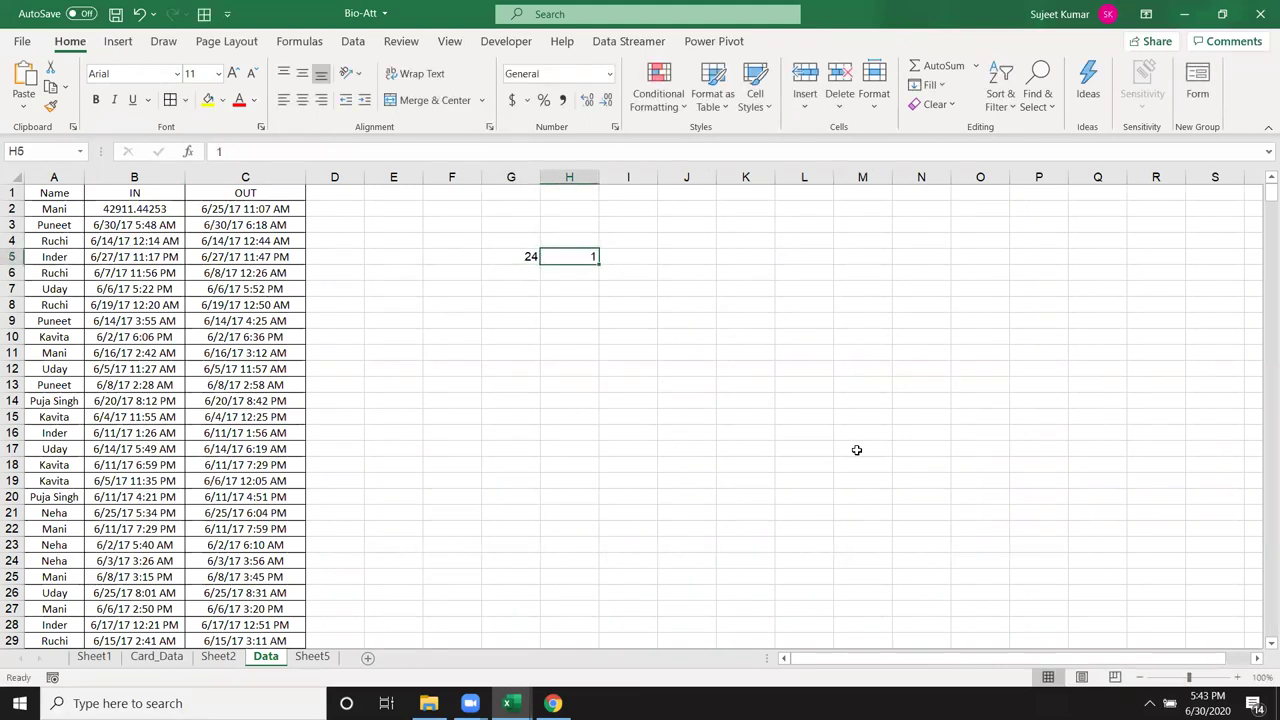
{"action": "key", "text": "Left"}
{"action": "key", "text": "Home"}
{"action": "type", "text": "23"}
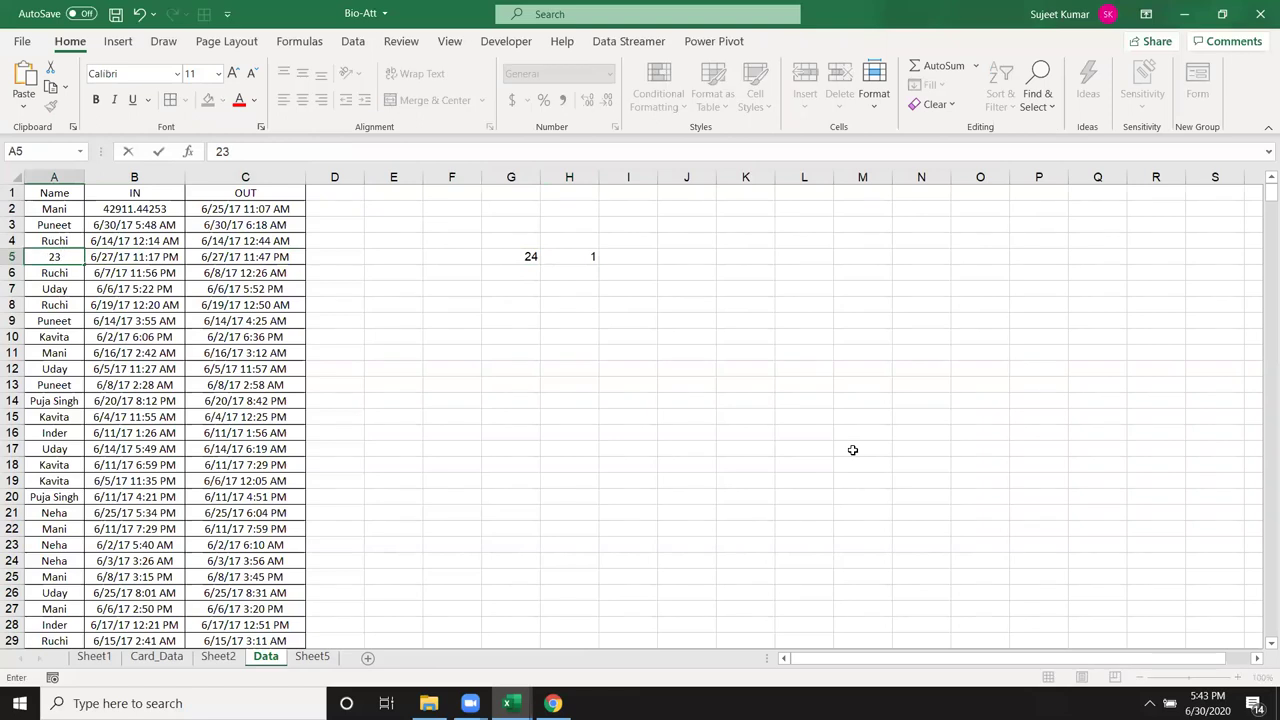
{"action": "key", "text": "Escape"}
{"action": "left_click", "coordinate": [520, 257]}
{"action": "type", "text": "23"}
{"action": "key", "text": "Tab"}
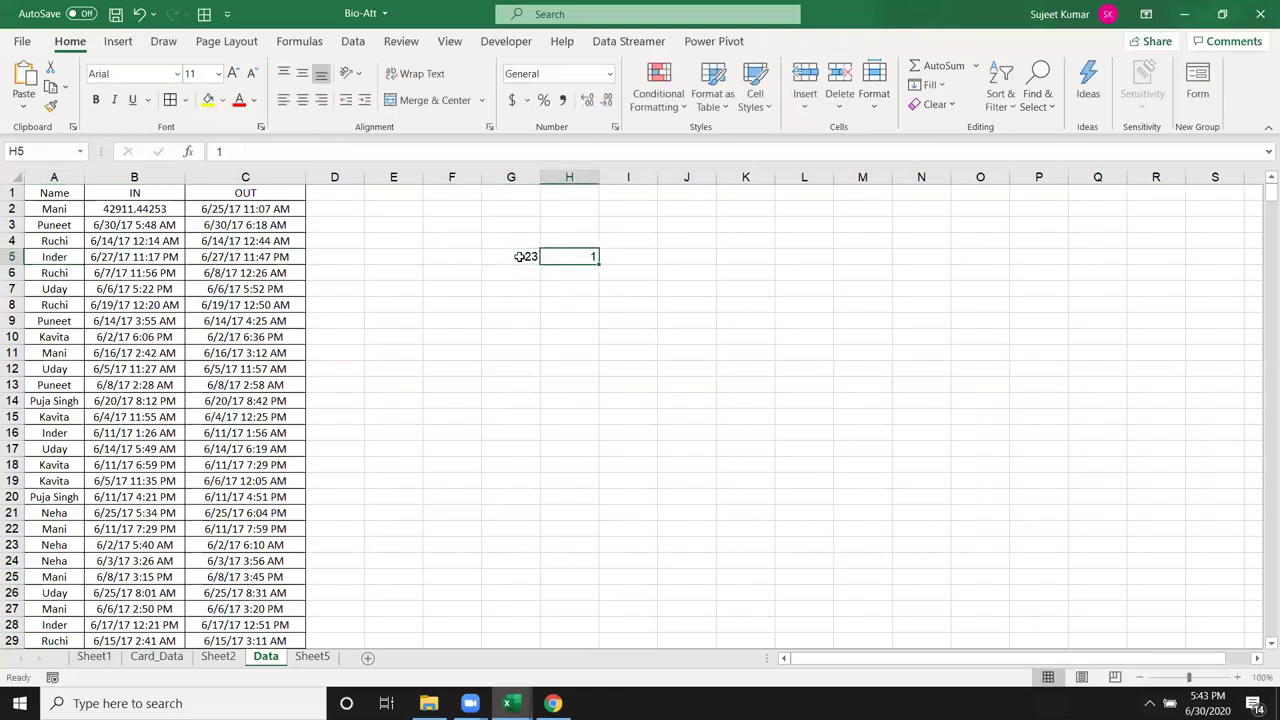
{"action": "key", "text": "Down"}
{"action": "type", "text": "0"}
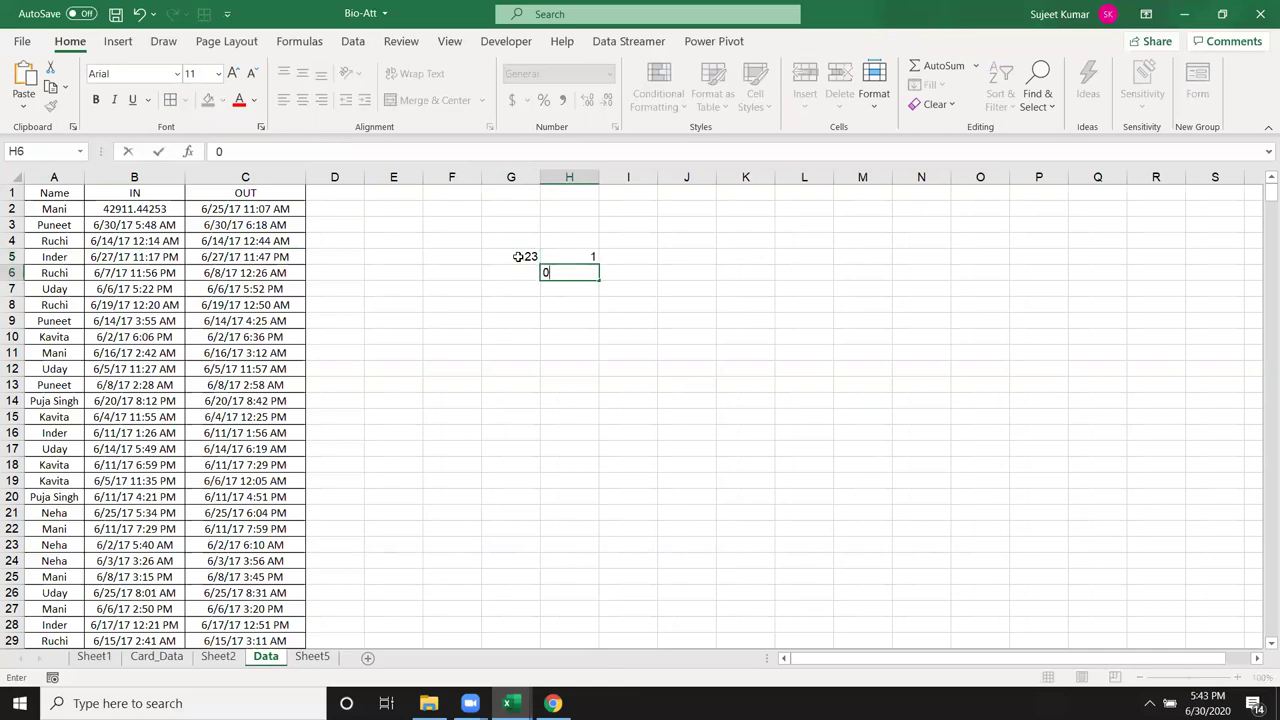
{"action": "key", "text": "Escape"}
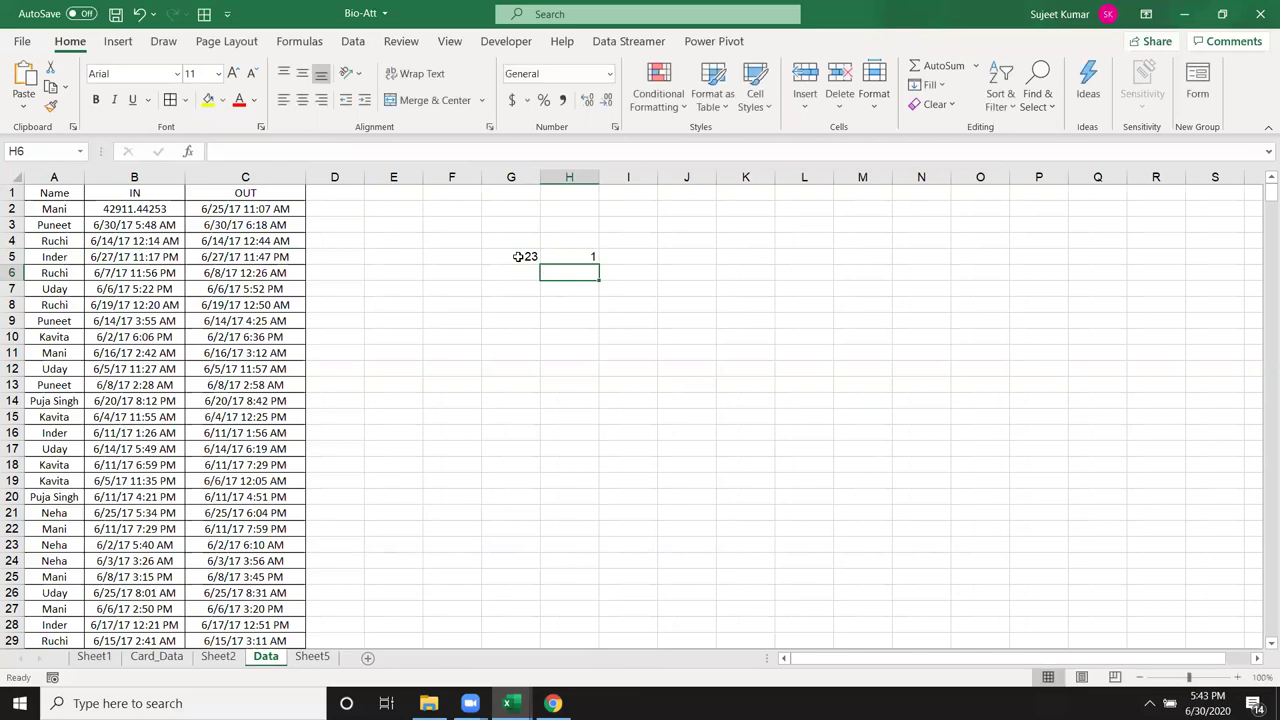
{"action": "type", "text": "23:00"}
{"action": "key", "text": "Return"}
{"action": "key", "text": "Up"}
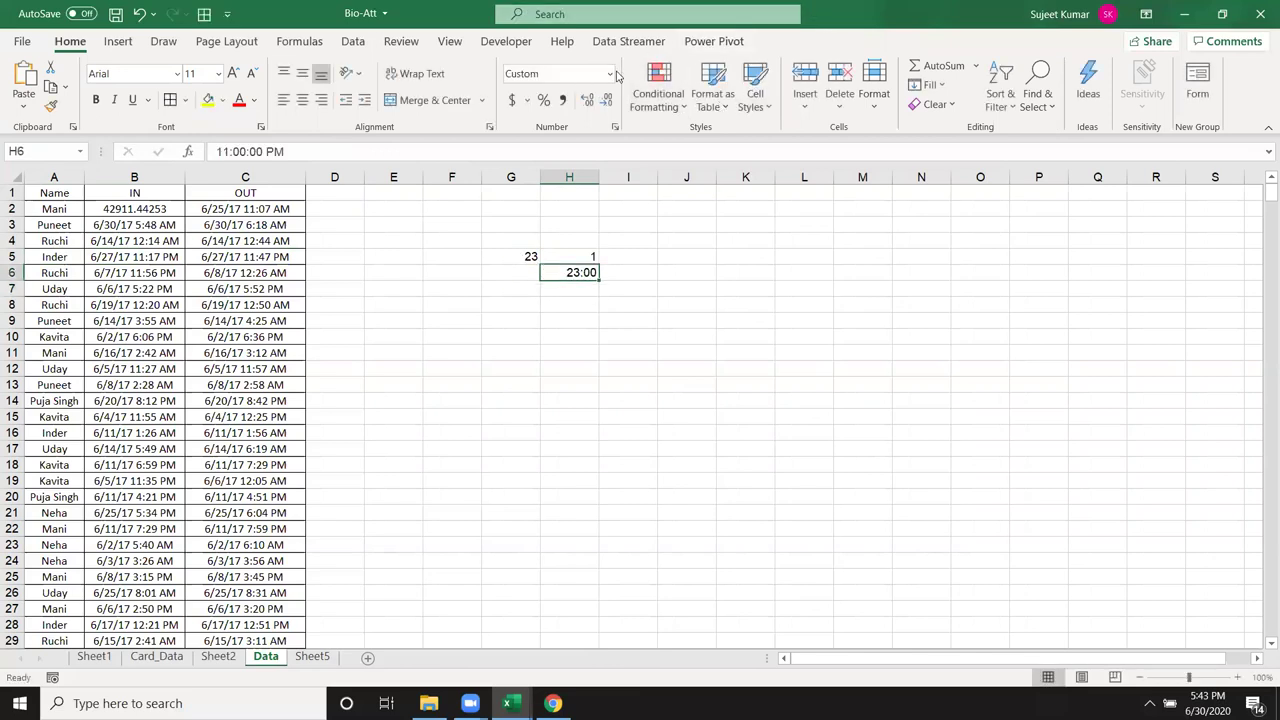
{"action": "left_click", "coordinate": [609, 74]}
{"action": "left_click", "coordinate": [580, 114]}
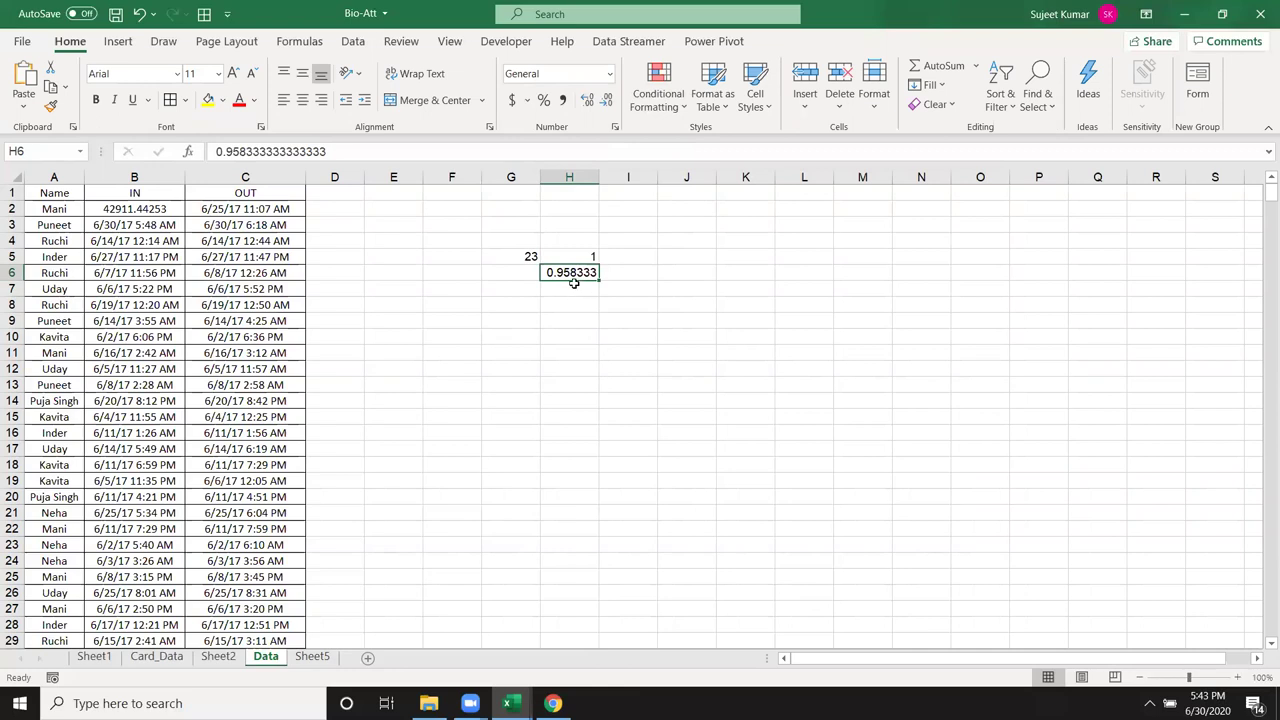
{"action": "left_click_drag", "start_coordinate": [500, 250], "coordinate": [600, 272]}
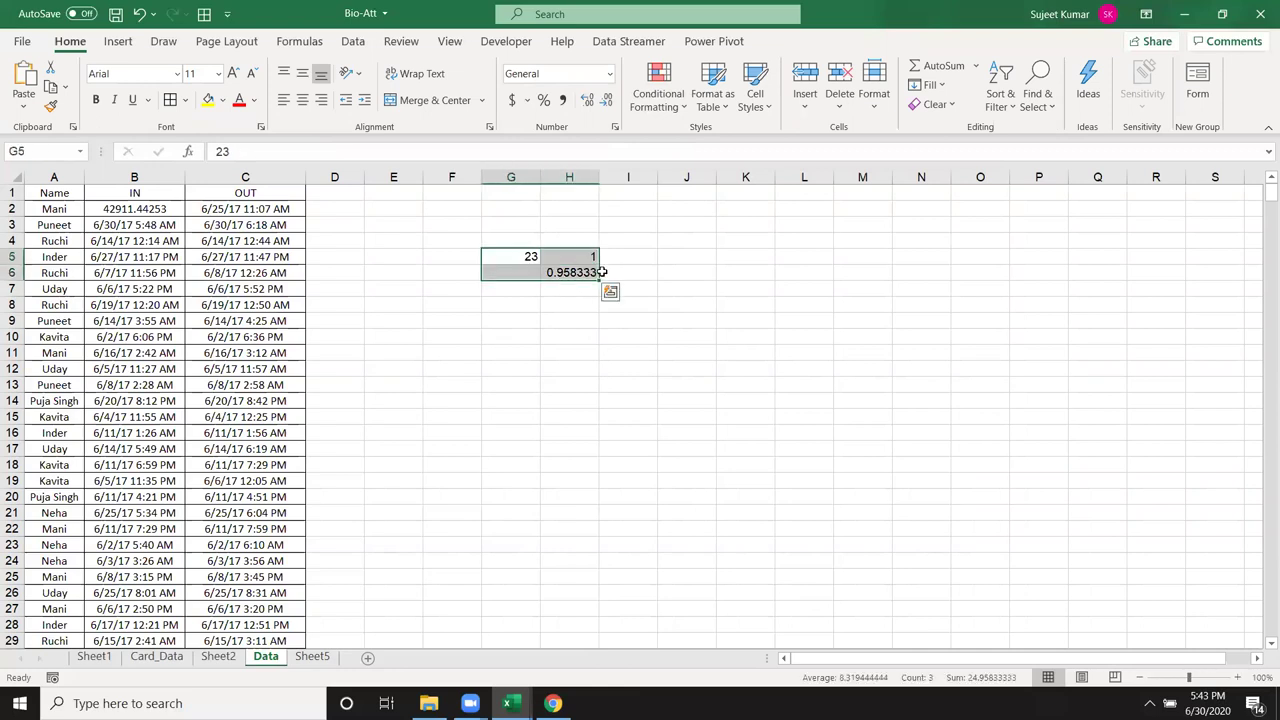
{"action": "key", "text": "Delete"}
{"action": "left_click", "coordinate": [158, 209]}
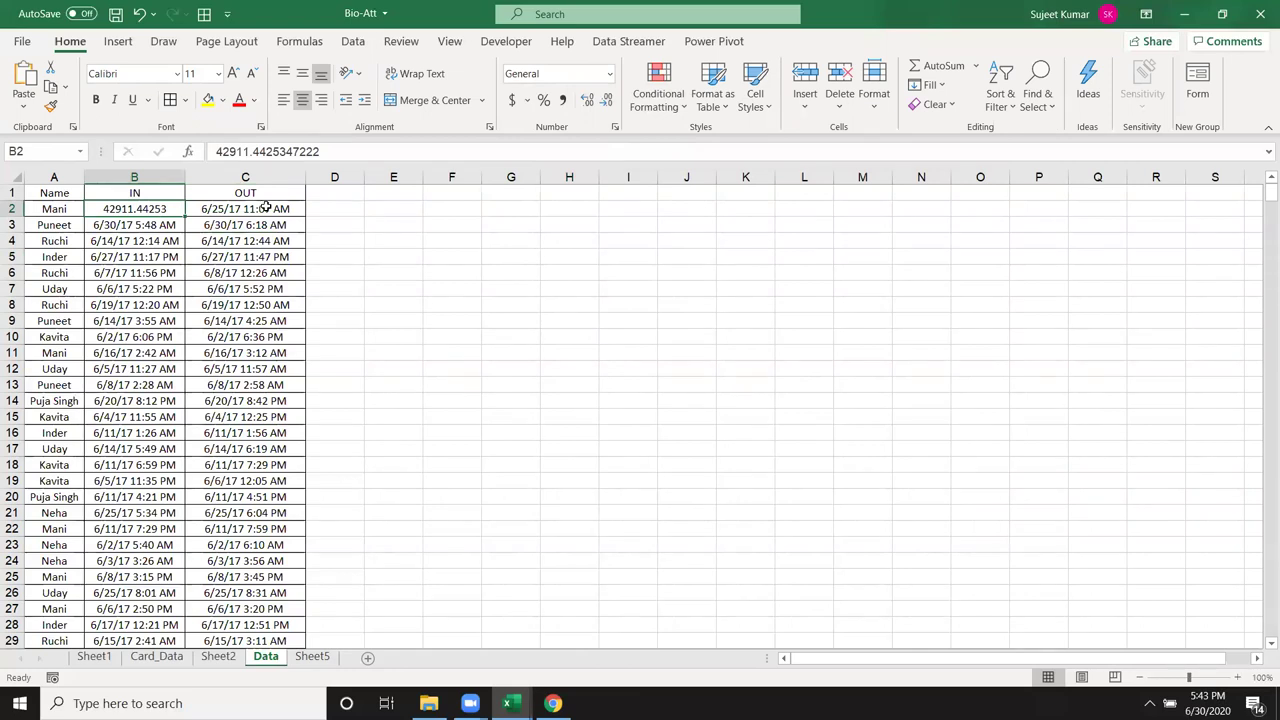
- Enter test times 10:20 in H4 and 10:00 in H5
{"action": "left_click", "coordinate": [548, 245]}
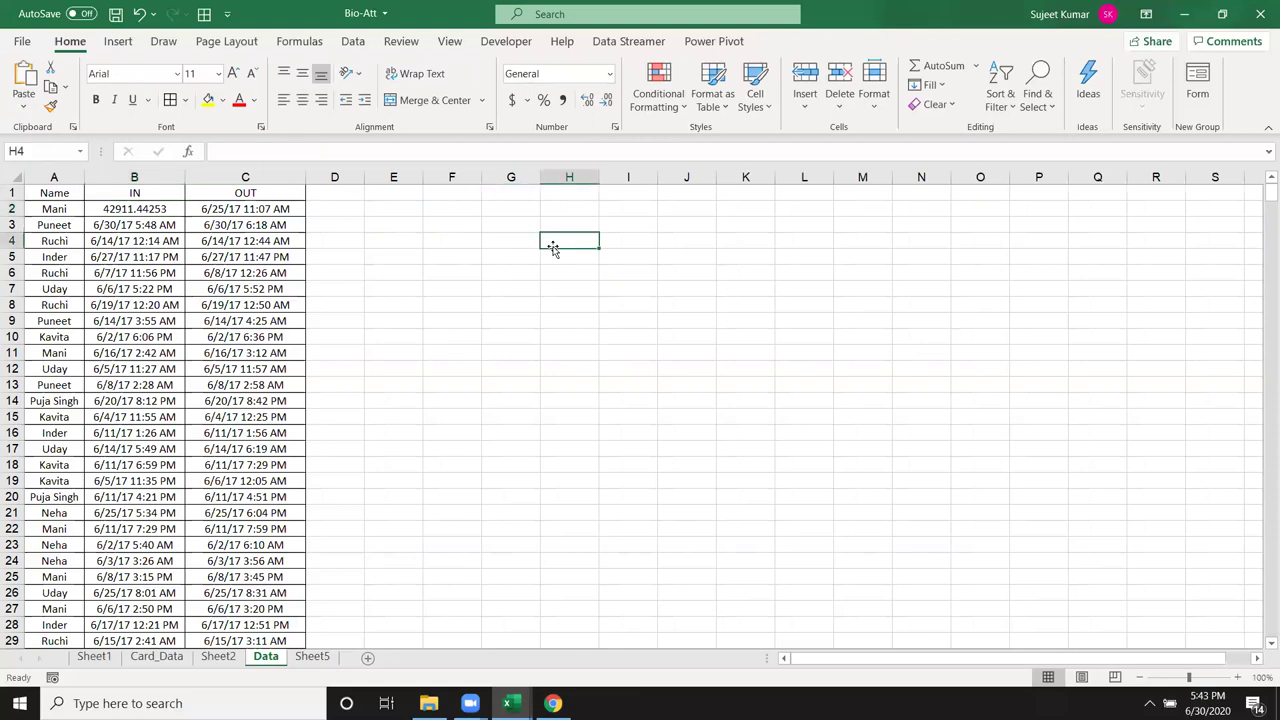
{"action": "type", "text": "10:"}
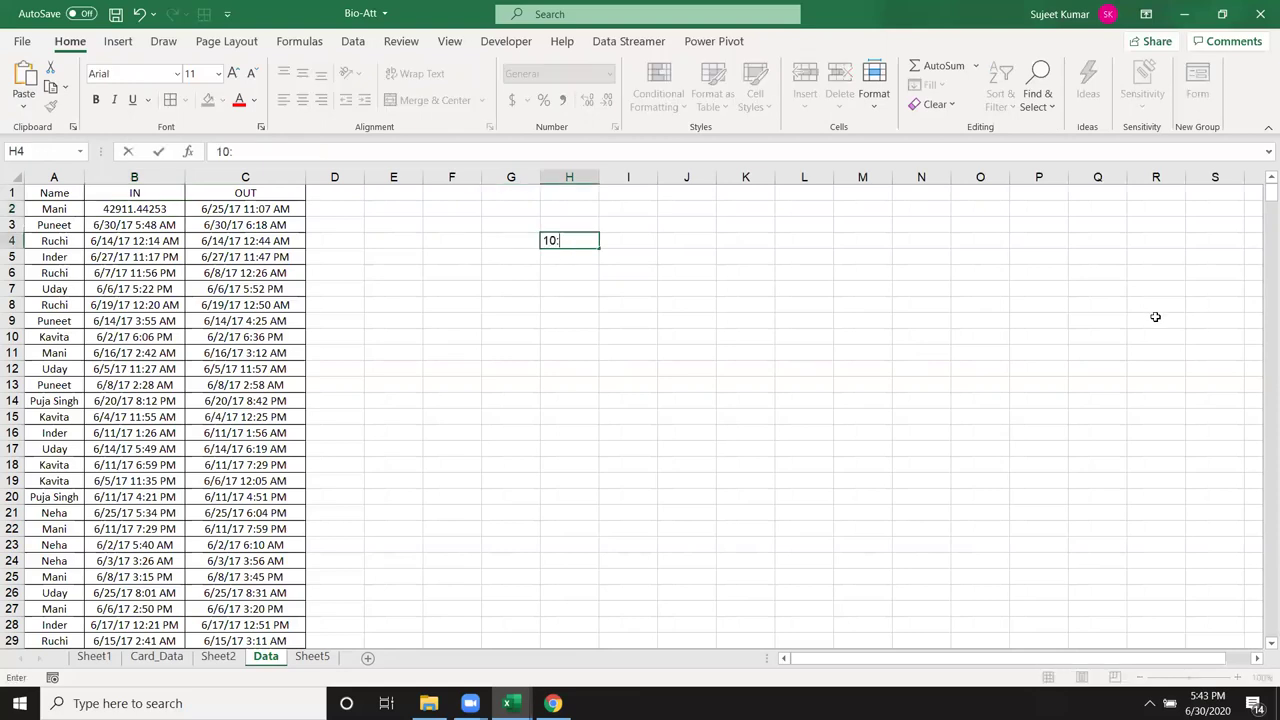
{"action": "type", "text": "20"}
{"action": "left_click", "coordinate": [558, 256]}
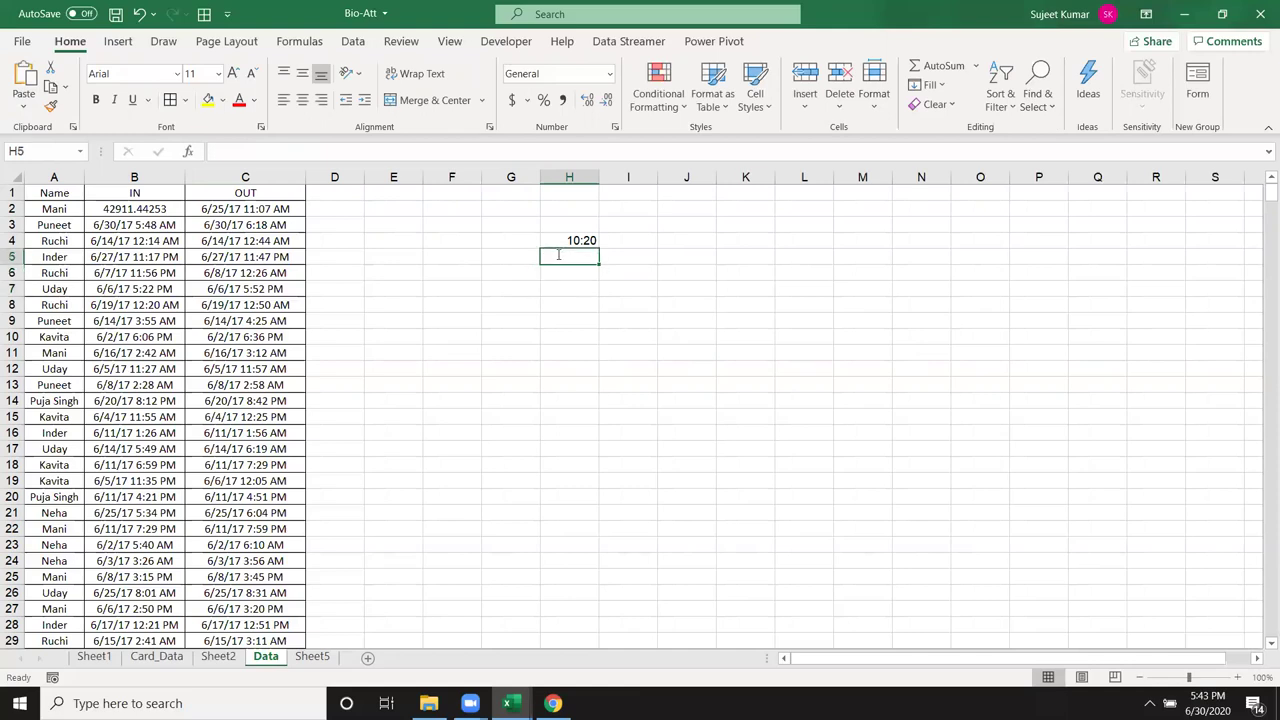
{"action": "type", "text": "10L40"}
{"action": "key", "text": "Return"}
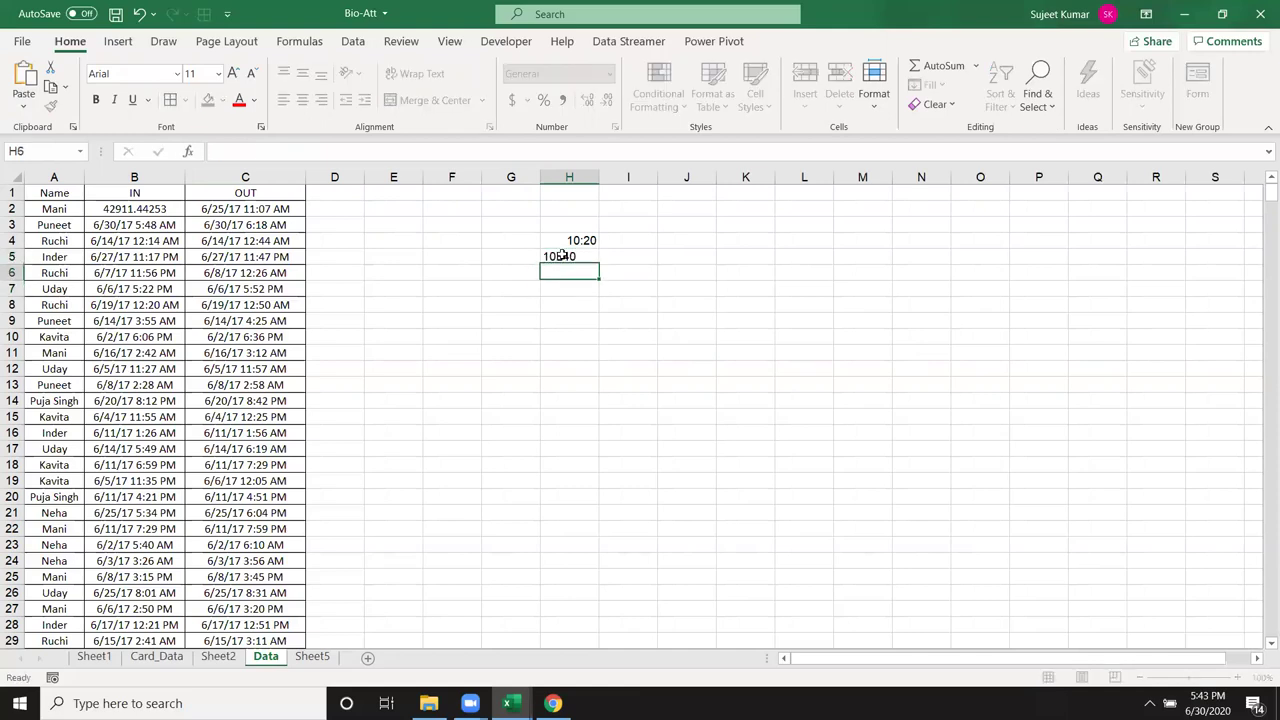
{"action": "left_click", "coordinate": [560, 254]}
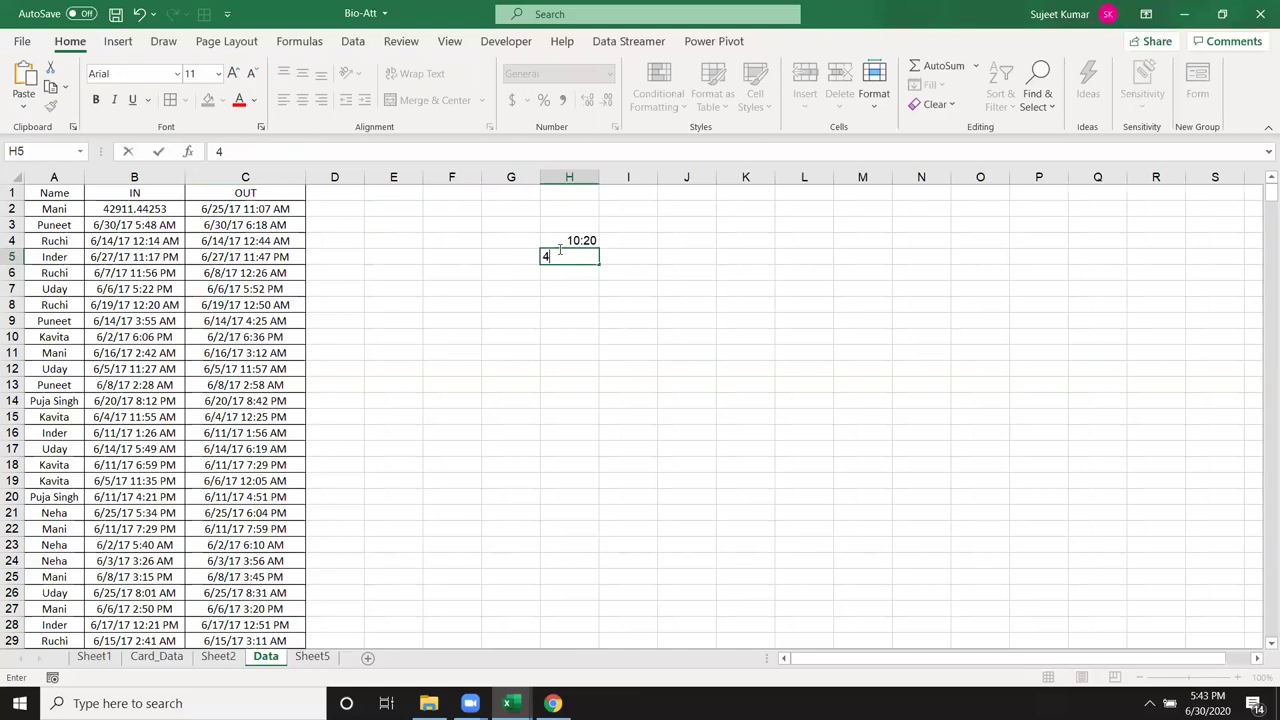
{"action": "type", "text": "10:00"}
{"action": "key", "text": "Return"}
{"action": "left_click", "coordinate": [582, 241]}
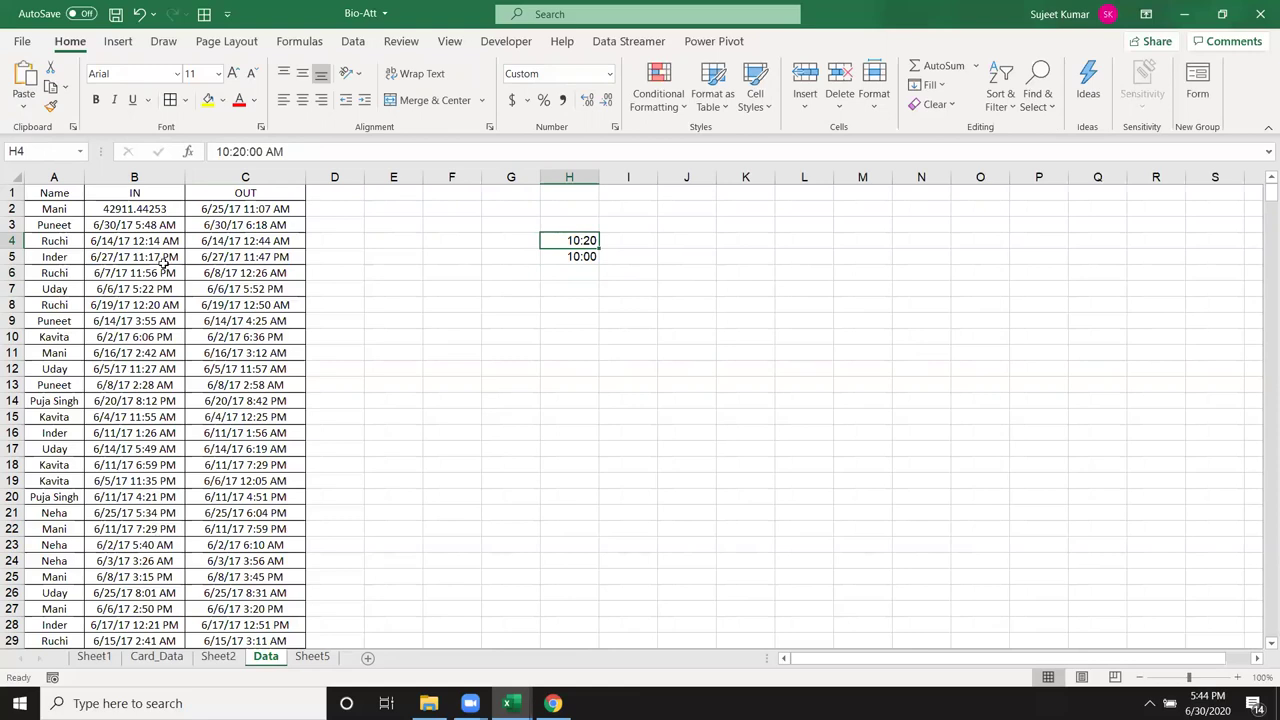
- Copy B4's date-time format onto B2 with Format Painter
{"action": "left_click", "coordinate": [152, 243]}
{"action": "left_click", "coordinate": [45, 113]}
{"action": "left_click", "coordinate": [120, 208]}
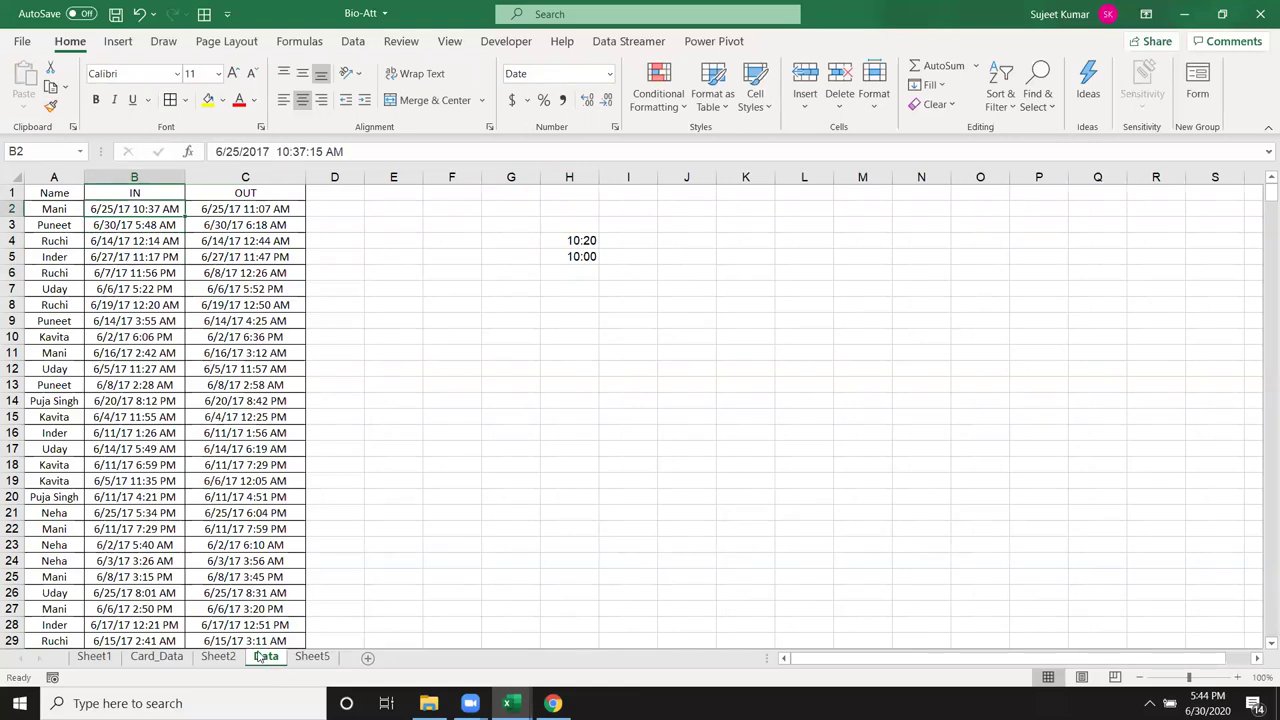
- Clear the test times in G4:H6 and reselect B2
{"action": "left_click_drag", "start_coordinate": [536, 244], "coordinate": [563, 273]}
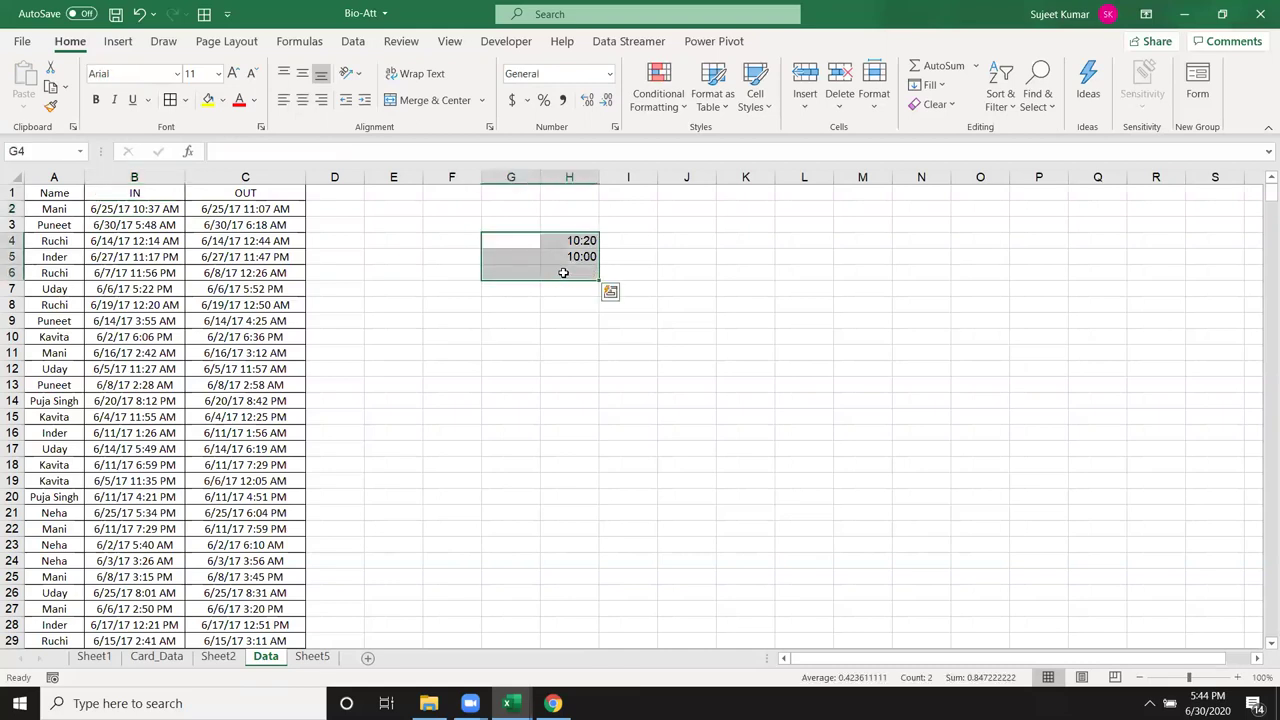
{"action": "key", "text": "Delete"}
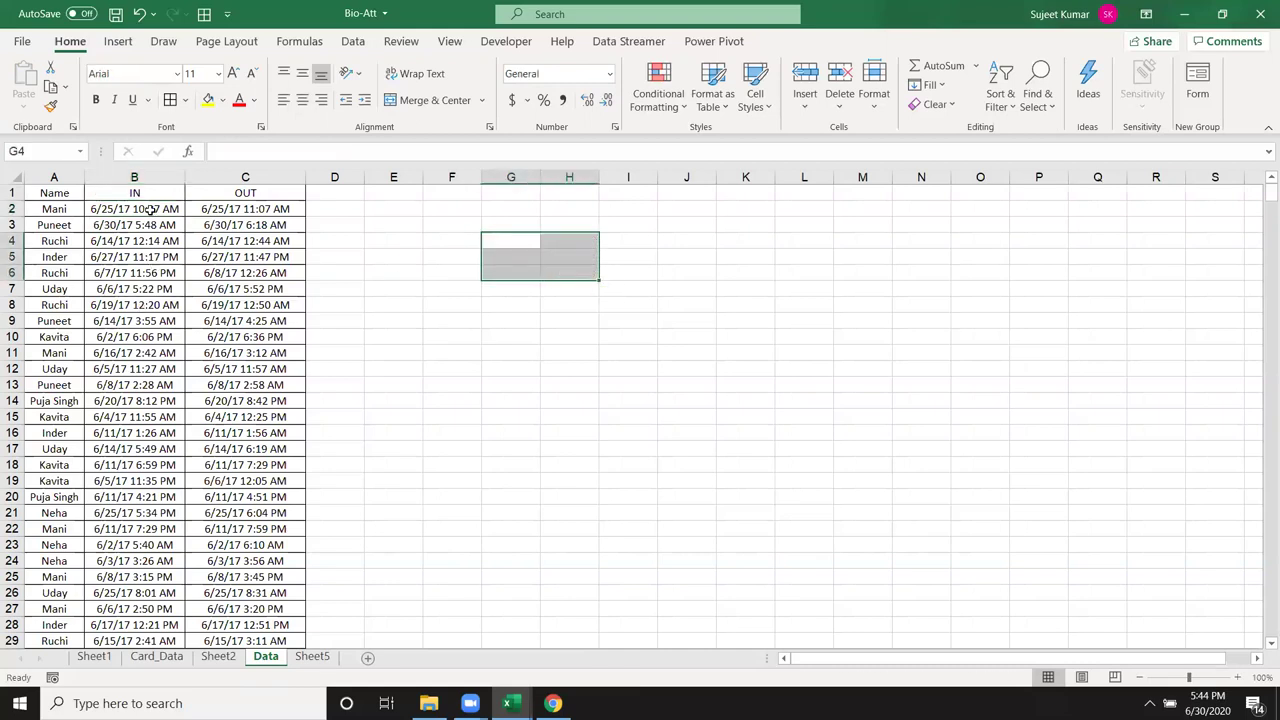
{"action": "left_click", "coordinate": [160, 211]}
{"action": "left_click_drag", "start_coordinate": [195, 215], "coordinate": [219, 226]}
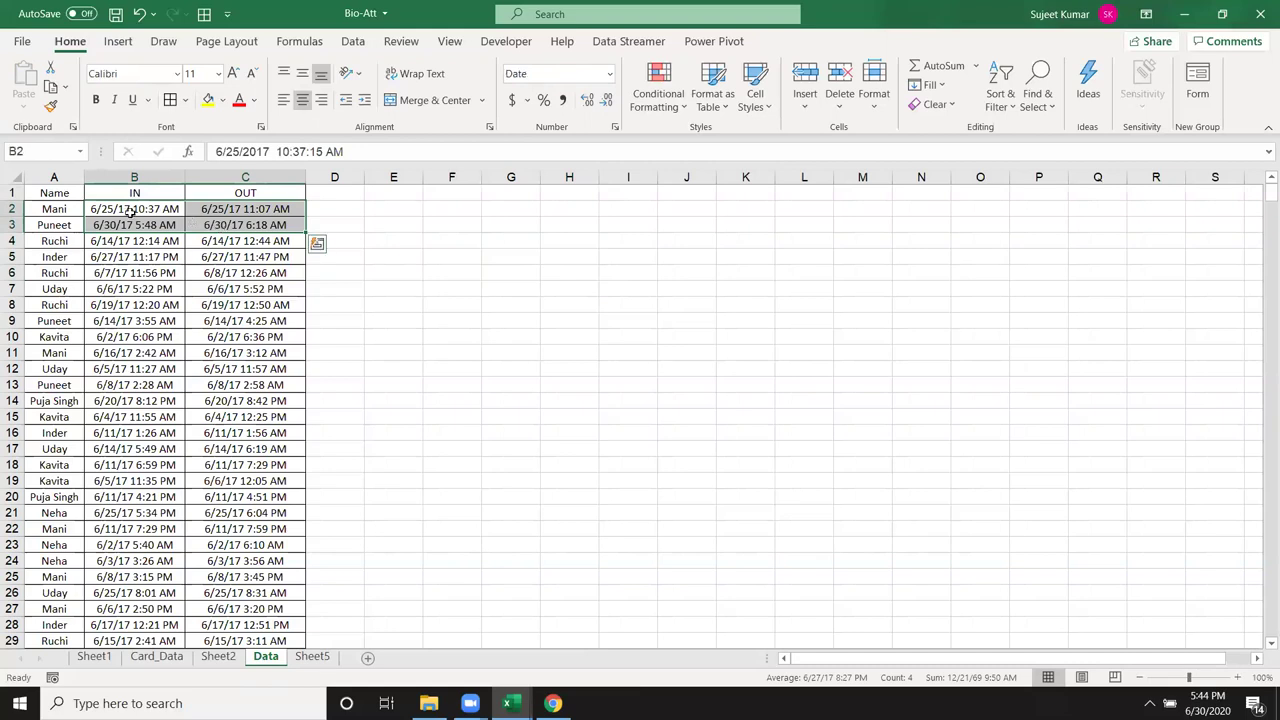
{"action": "left_click", "coordinate": [58, 192]}
{"action": "key", "text": "ctrl+a"}
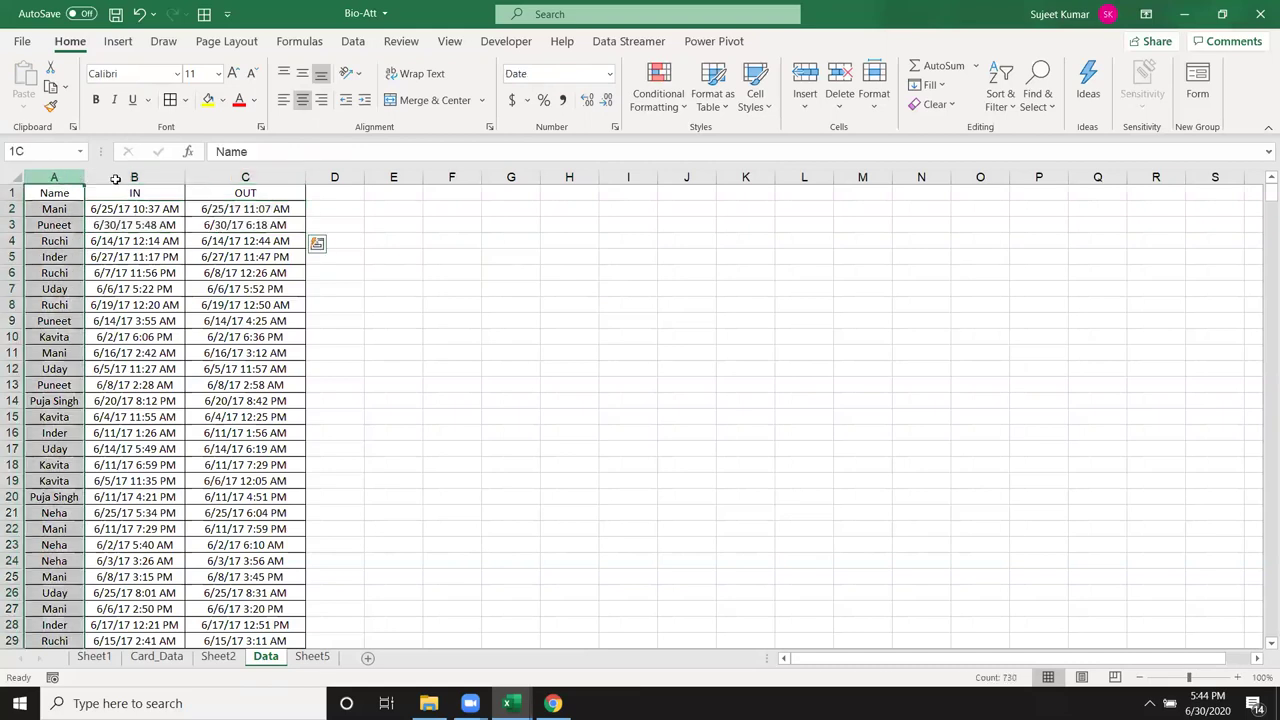
{"action": "left_click", "coordinate": [103, 214]}
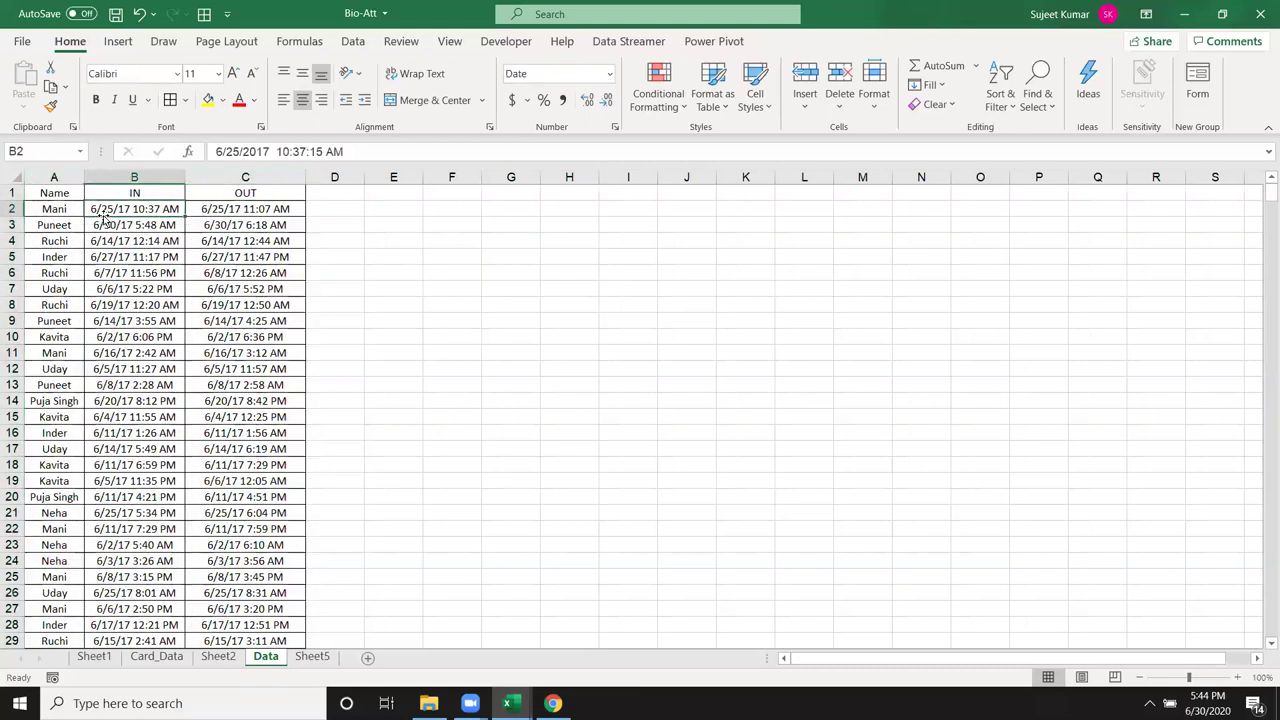
{"action": "left_click", "coordinate": [310, 657]}
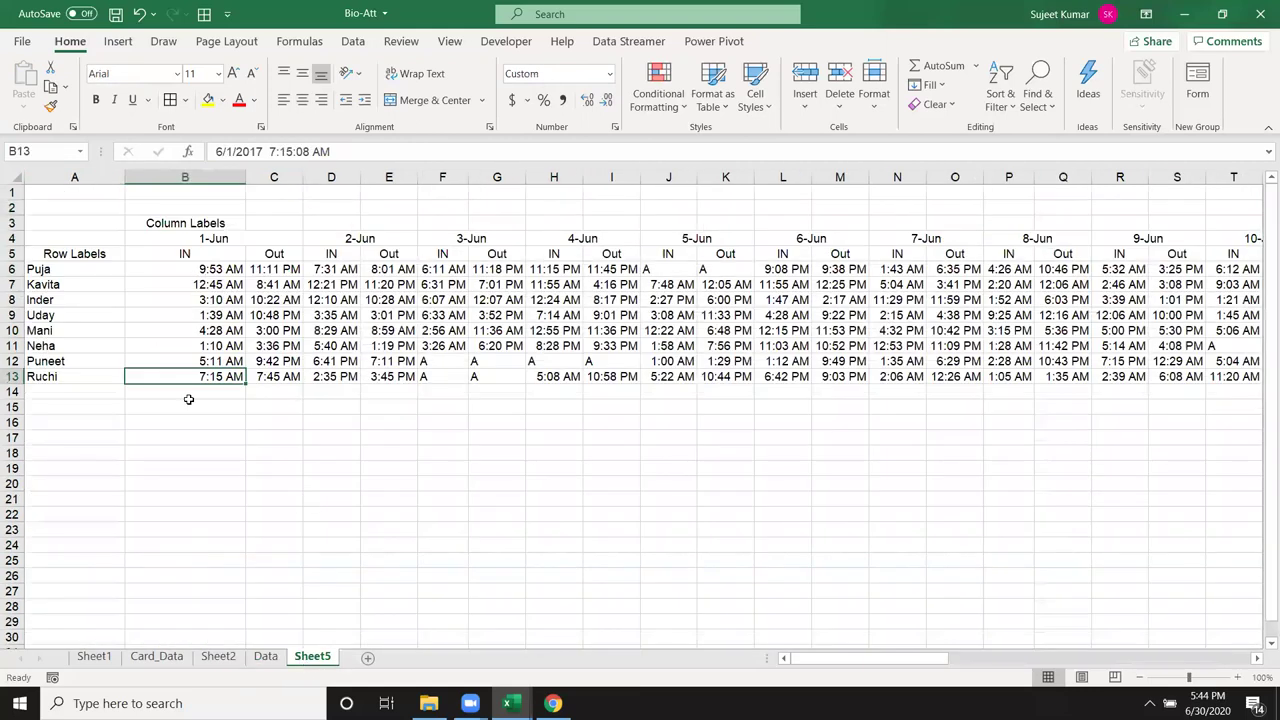
{"action": "left_click", "coordinate": [265, 657]}
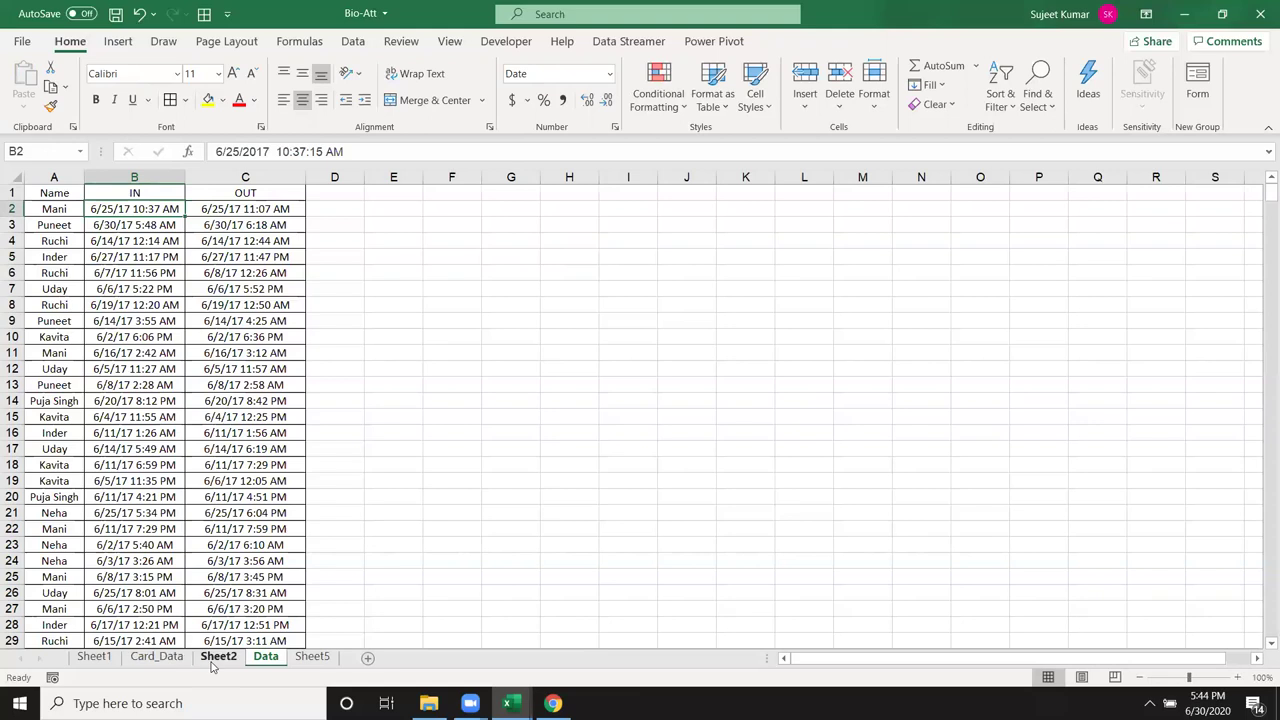
{"action": "left_click", "coordinate": [218, 657]}
{"action": "left_click", "coordinate": [186, 312]}
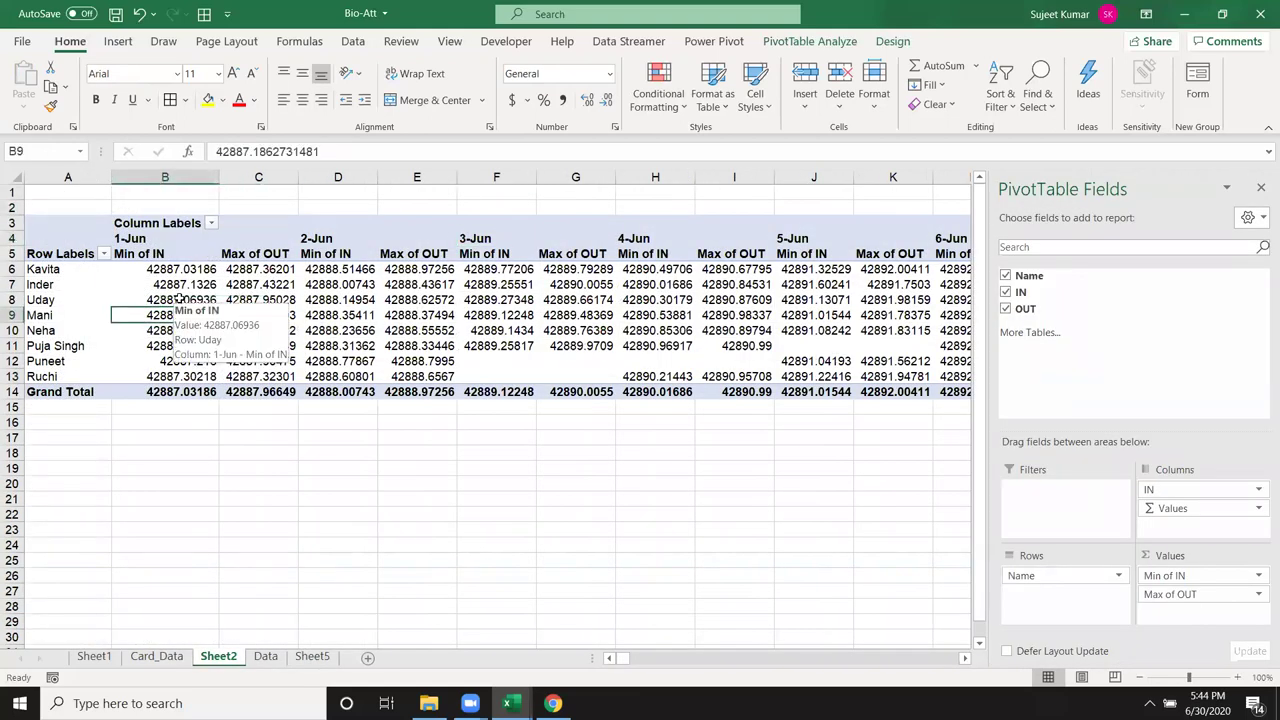
{"action": "left_click", "coordinate": [145, 238]}
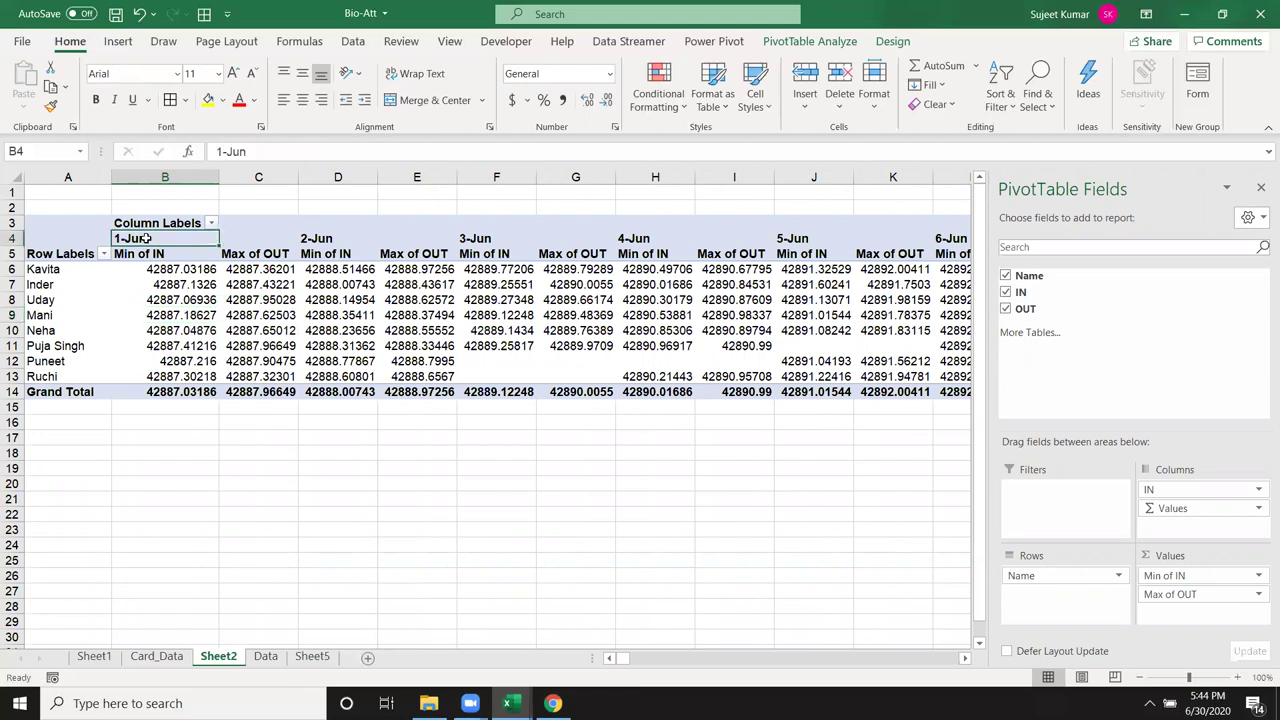
{"action": "left_click", "coordinate": [314, 240]}
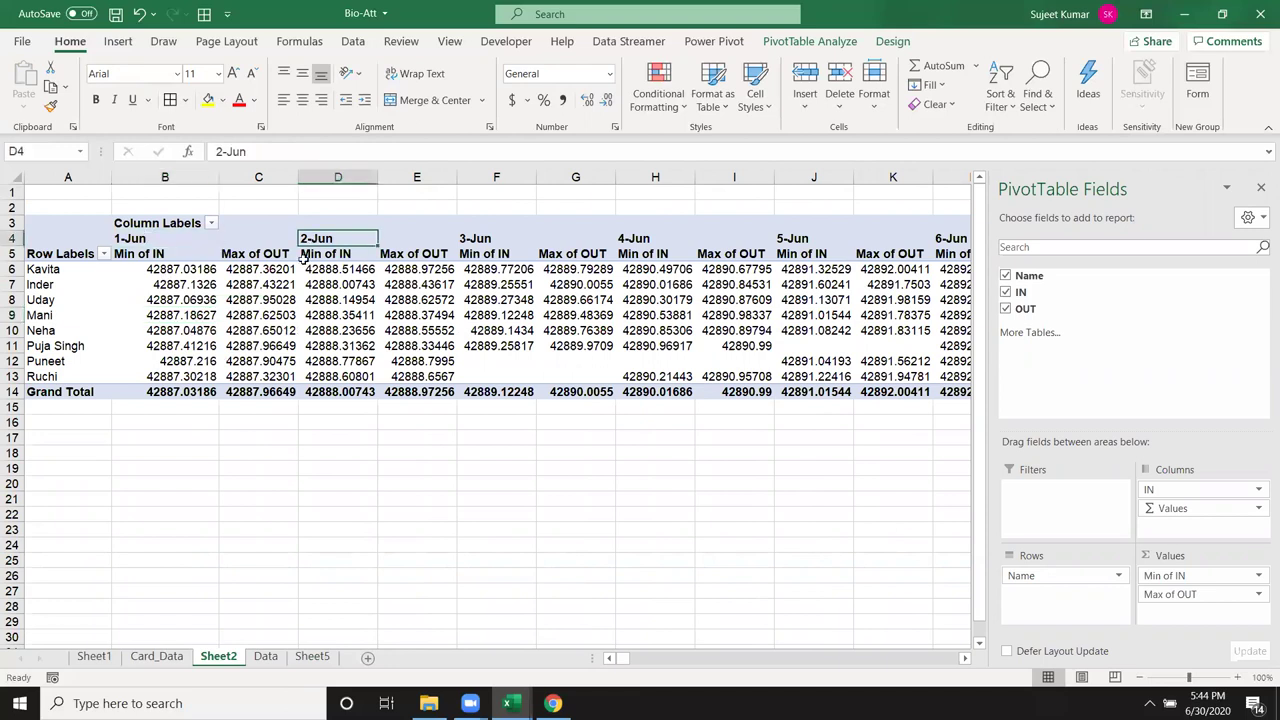
- Select the pivot's row 6 values from B6 across to the last Total column
{"action": "left_click", "coordinate": [178, 238]}
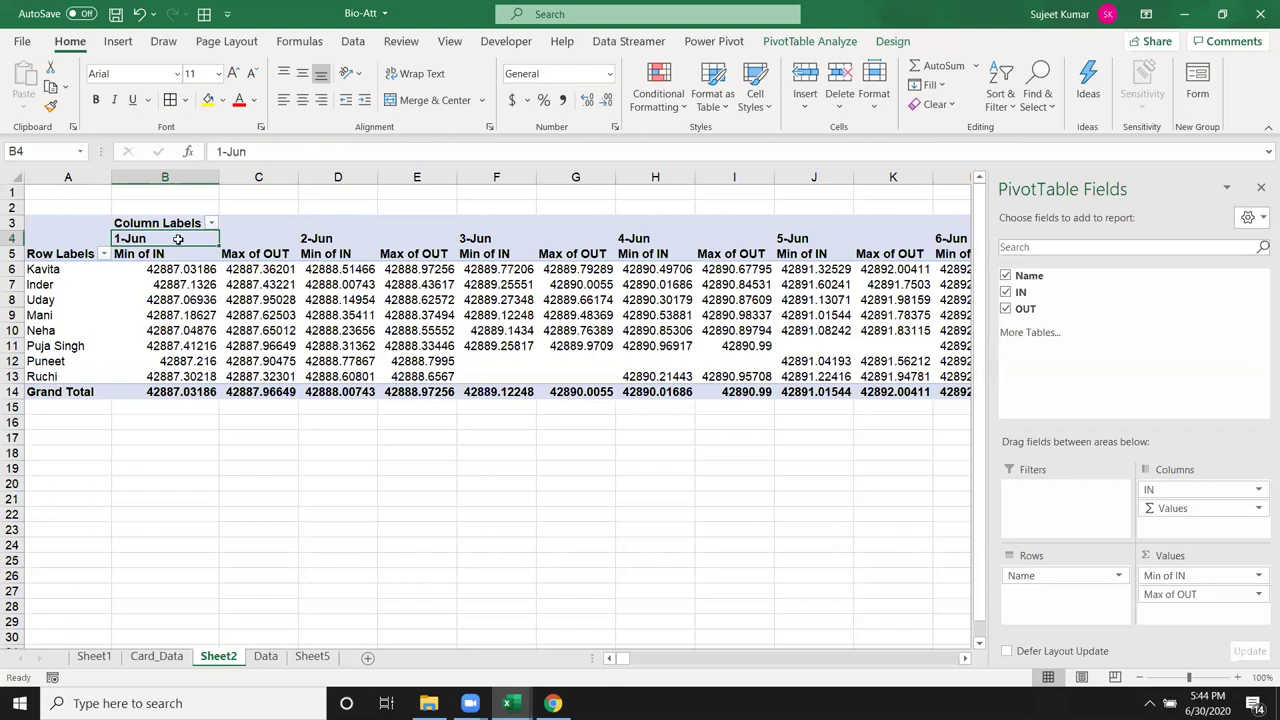
{"action": "left_click", "coordinate": [174, 270]}
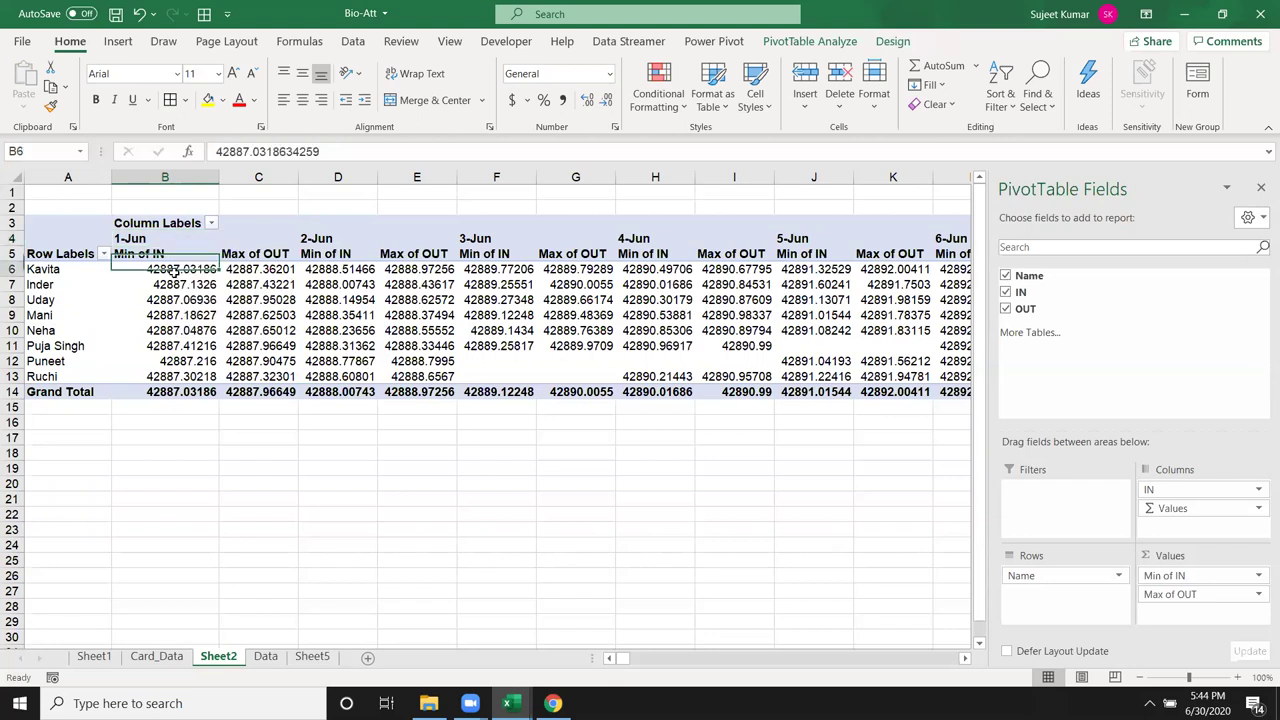
{"action": "left_click", "coordinate": [263, 270]}
{"action": "left_click_drag", "start_coordinate": [185, 270], "coordinate": [897, 271]}
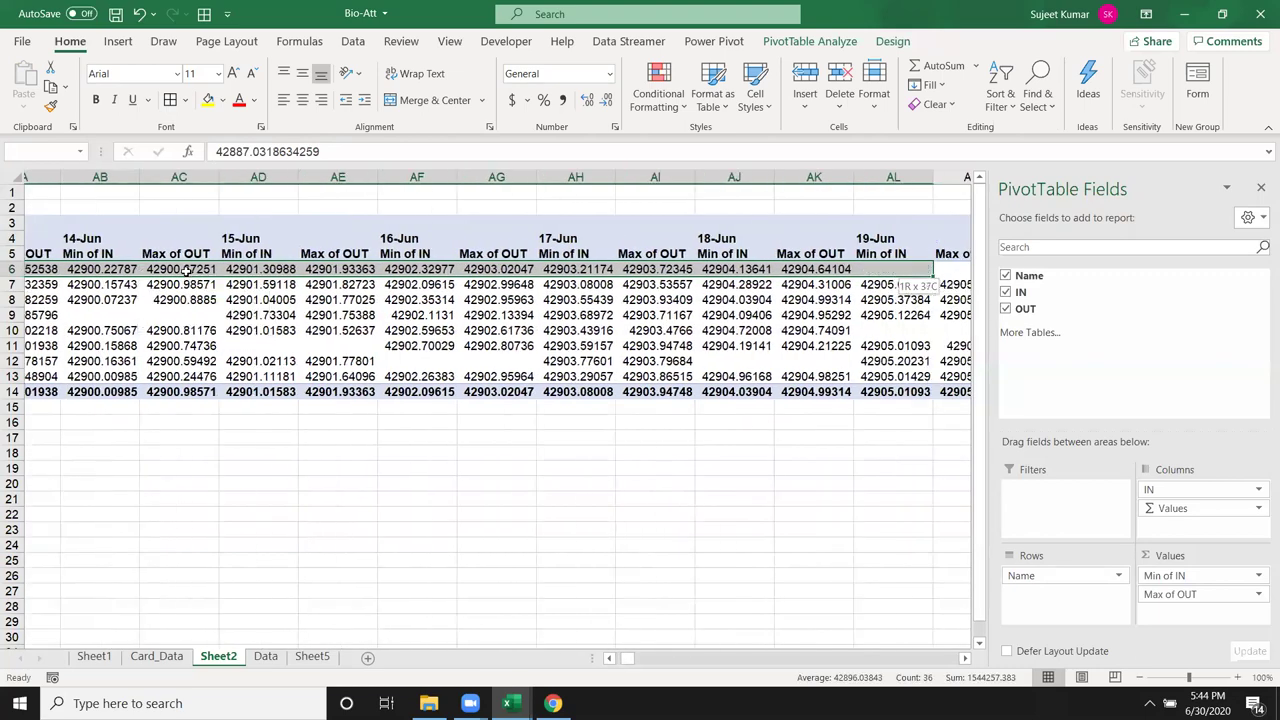
{"action": "left_click_drag", "start_coordinate": [897, 271], "coordinate": [935, 271]}
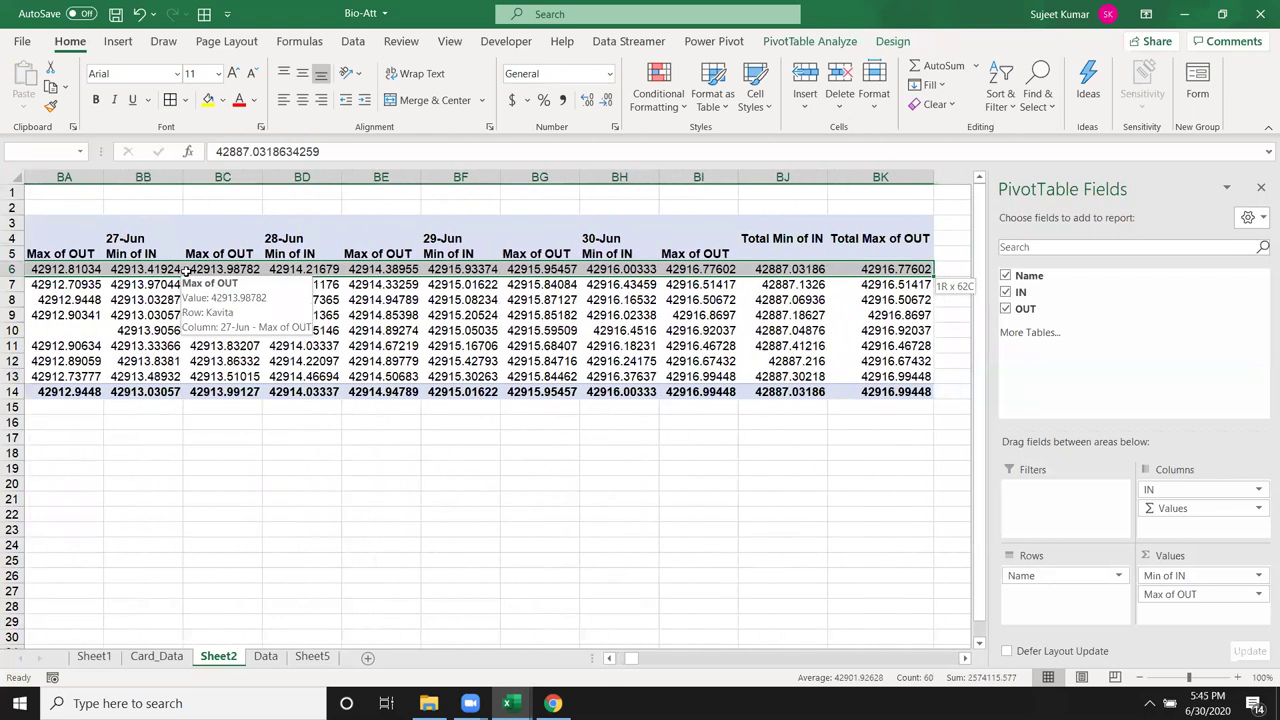
- Format the B6:row 13 values as clock times and turn off column grand totals
{"action": "left_click_drag", "start_coordinate": [935, 271], "coordinate": [820, 380]}
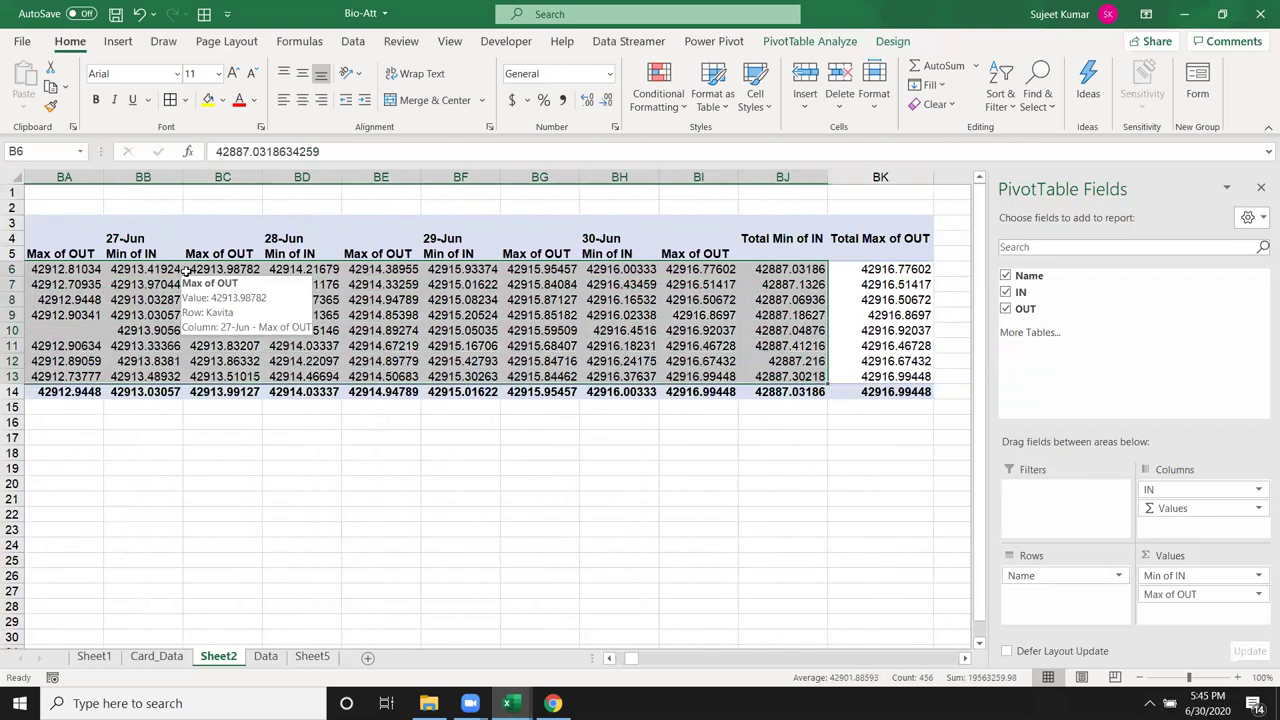
{"action": "key", "text": "ctrl+BackSpace"}
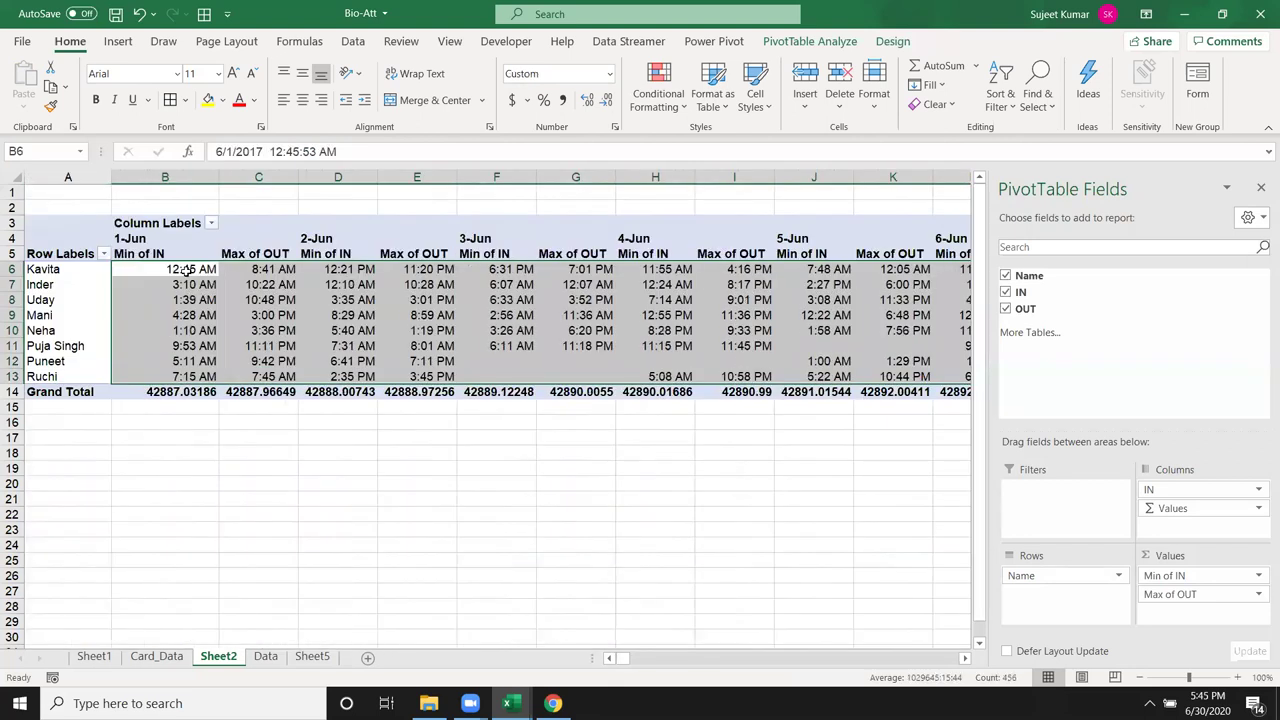
{"action": "right_click", "coordinate": [352, 345]}
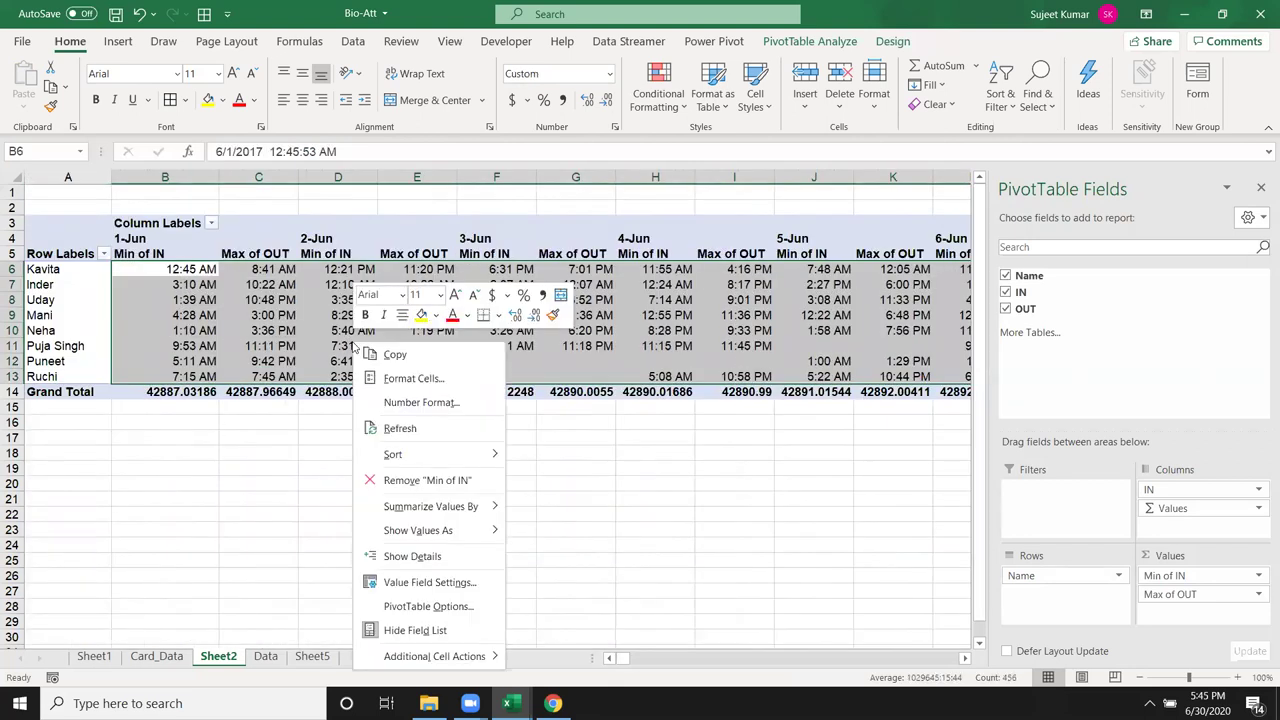
{"action": "left_click", "coordinate": [437, 609]}
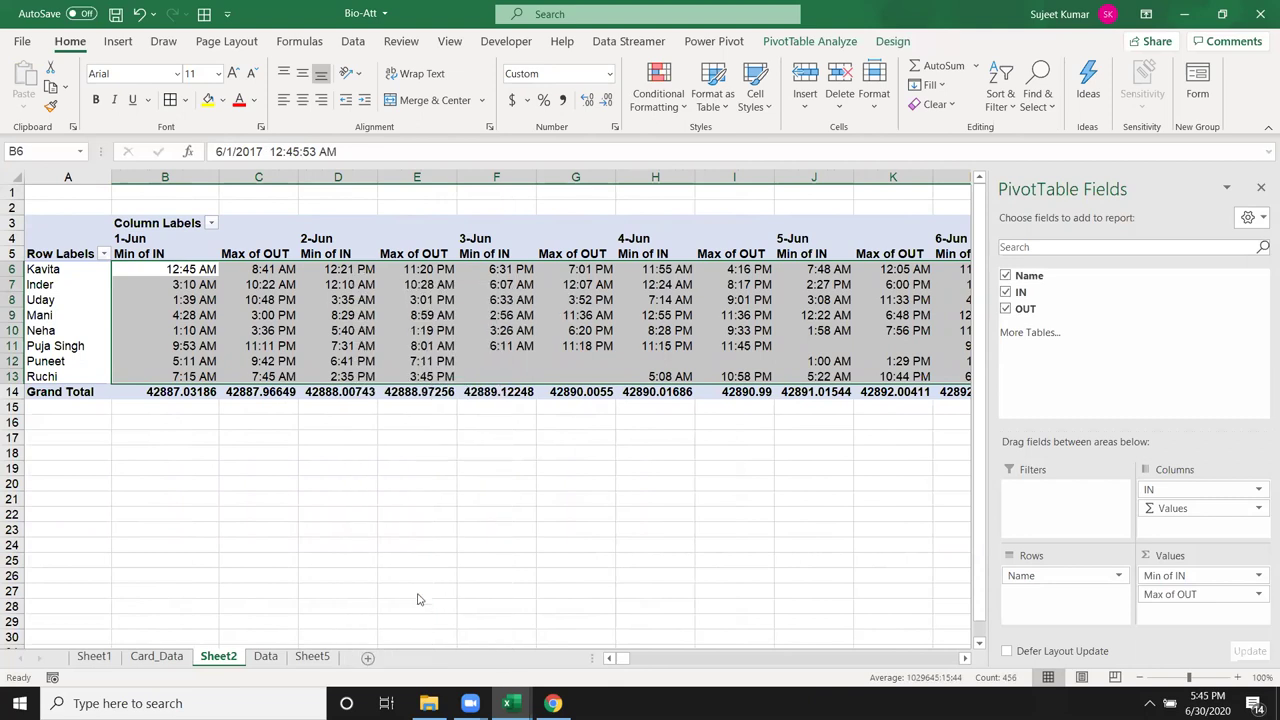
{"action": "left_click", "coordinate": [421, 342]}
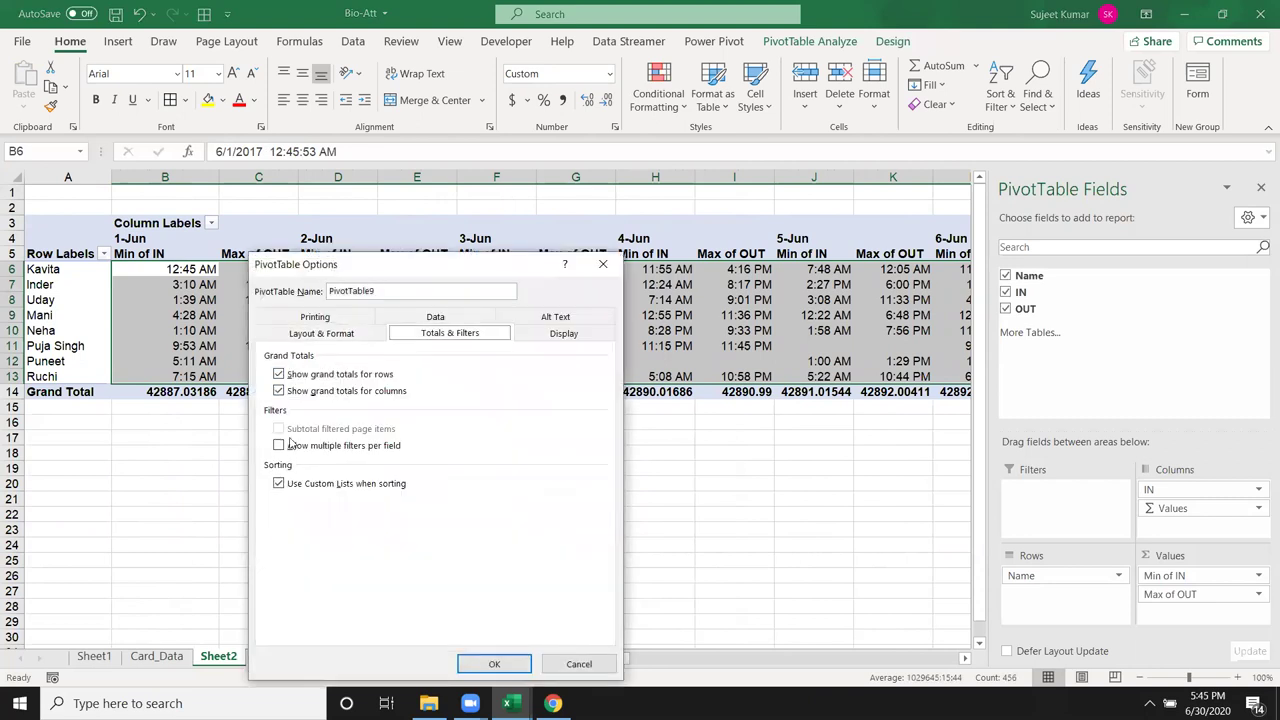
{"action": "left_click", "coordinate": [300, 391]}
{"action": "left_click", "coordinate": [280, 374]}
- Select the Min of IN heading in B5
{"action": "left_click", "coordinate": [494, 664]}
{"action": "left_click", "coordinate": [266, 450]}
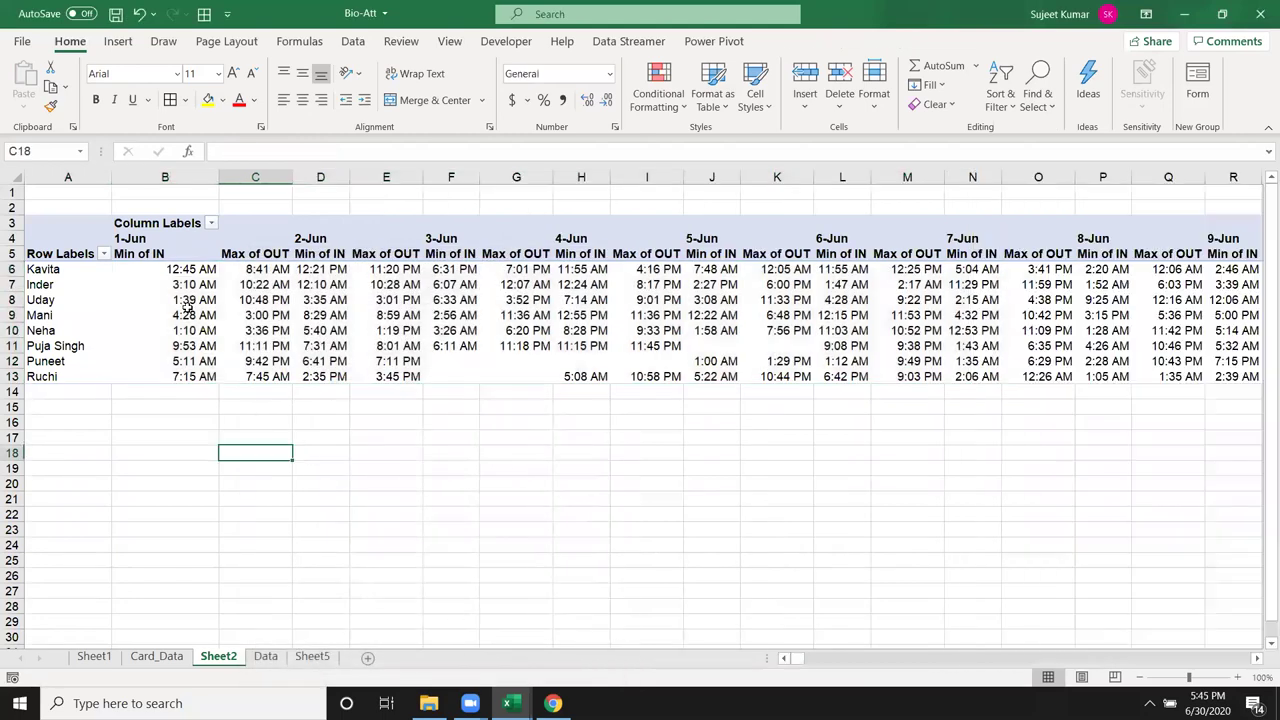
{"action": "left_click", "coordinate": [166, 258]}
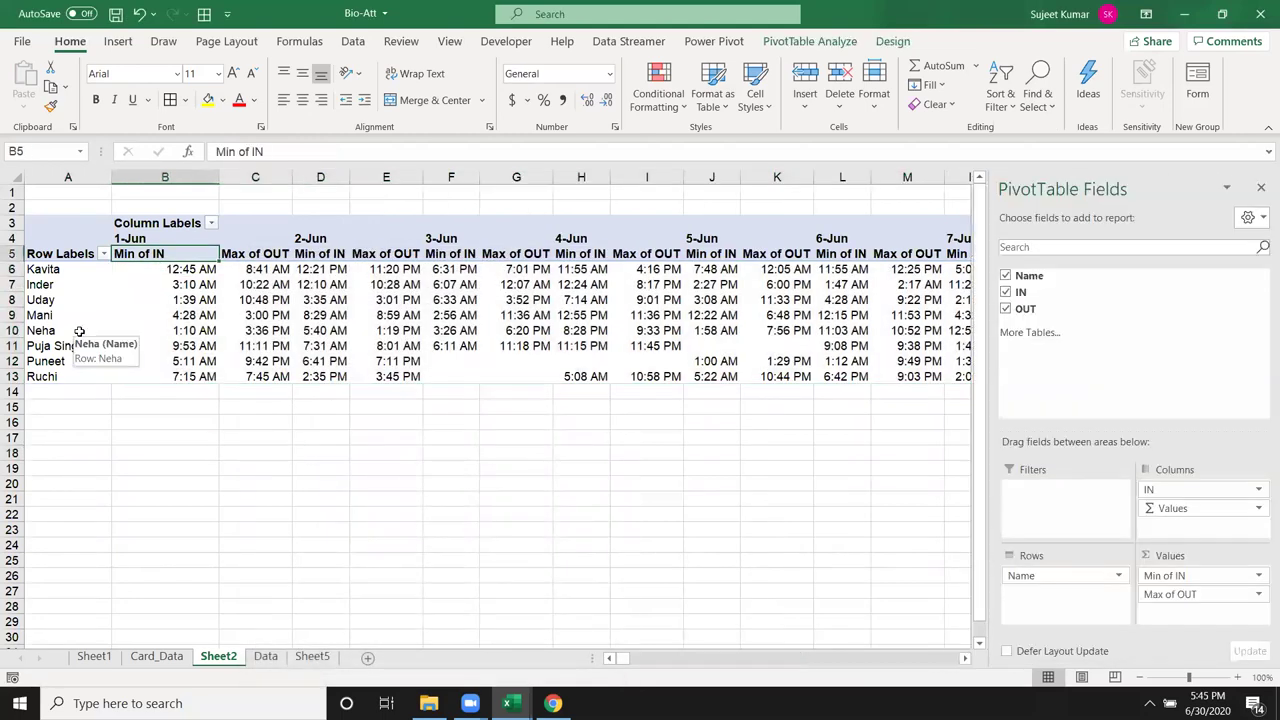
- Rename the value headings to IN and Out
{"action": "type", "text": "IN"}
{"action": "key", "text": "Return"}
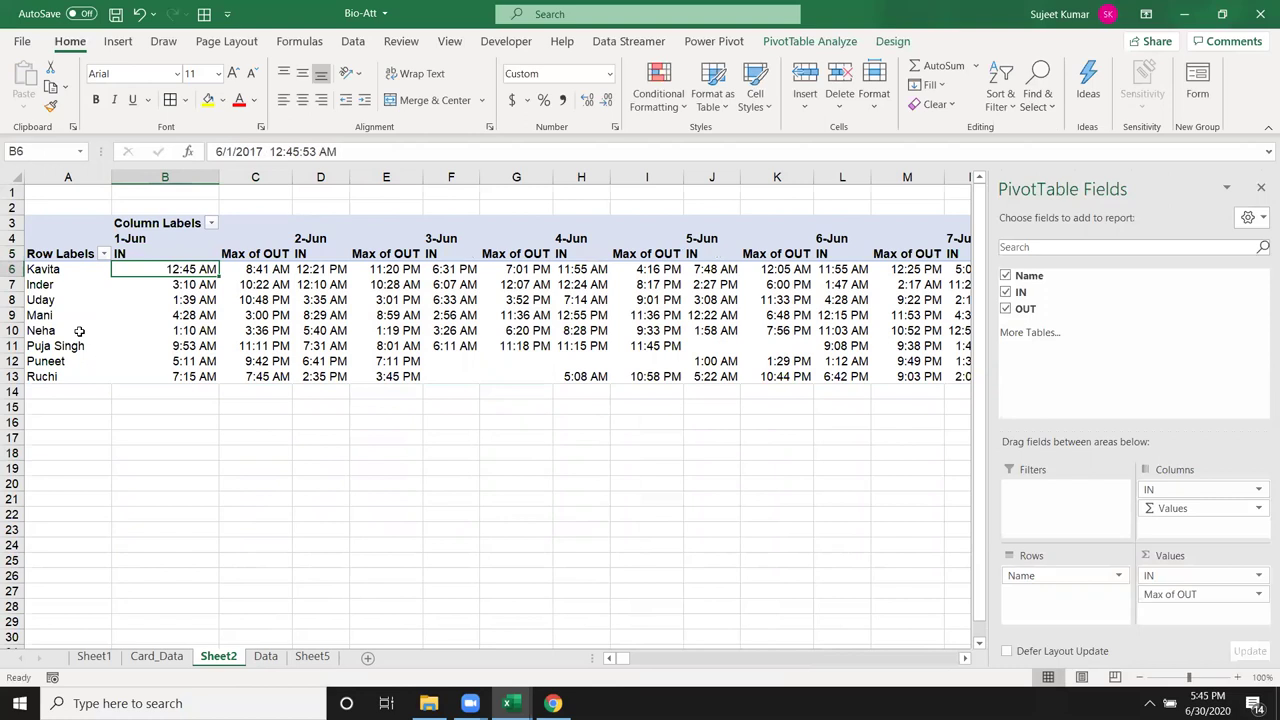
{"action": "key", "text": "Up"}
{"action": "key", "text": "Right"}
{"action": "type", "text": "O"}
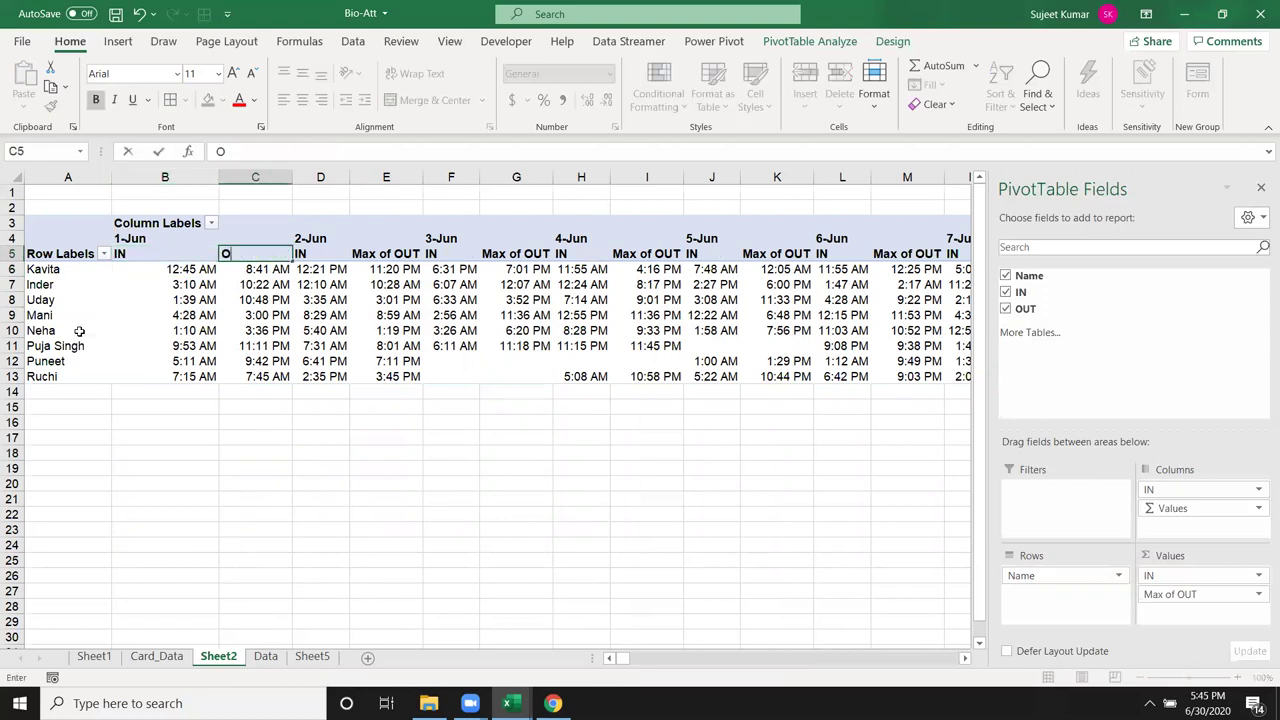
{"action": "key", "text": "Return"}
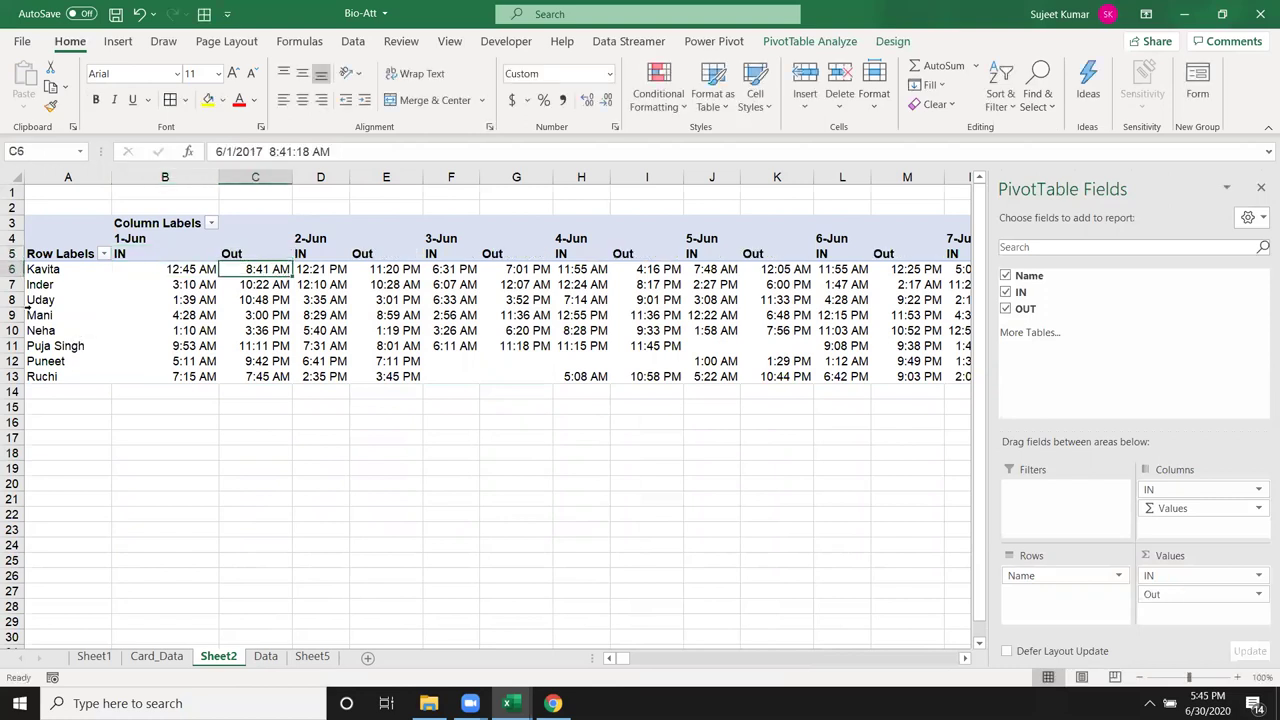
- Select the 1-Jun and 2-Jun headers and the IN/Out times in rows 6 to 11
{"action": "left_click", "coordinate": [146, 238]}
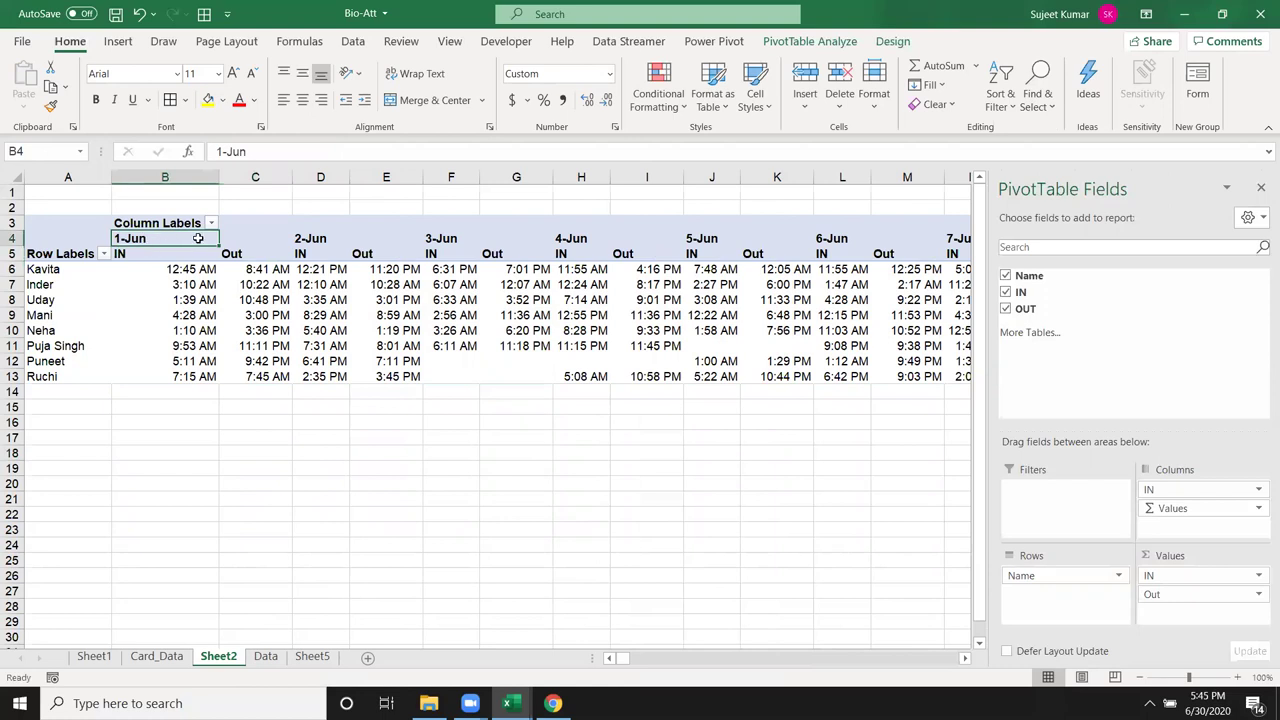
{"action": "left_click", "coordinate": [170, 272]}
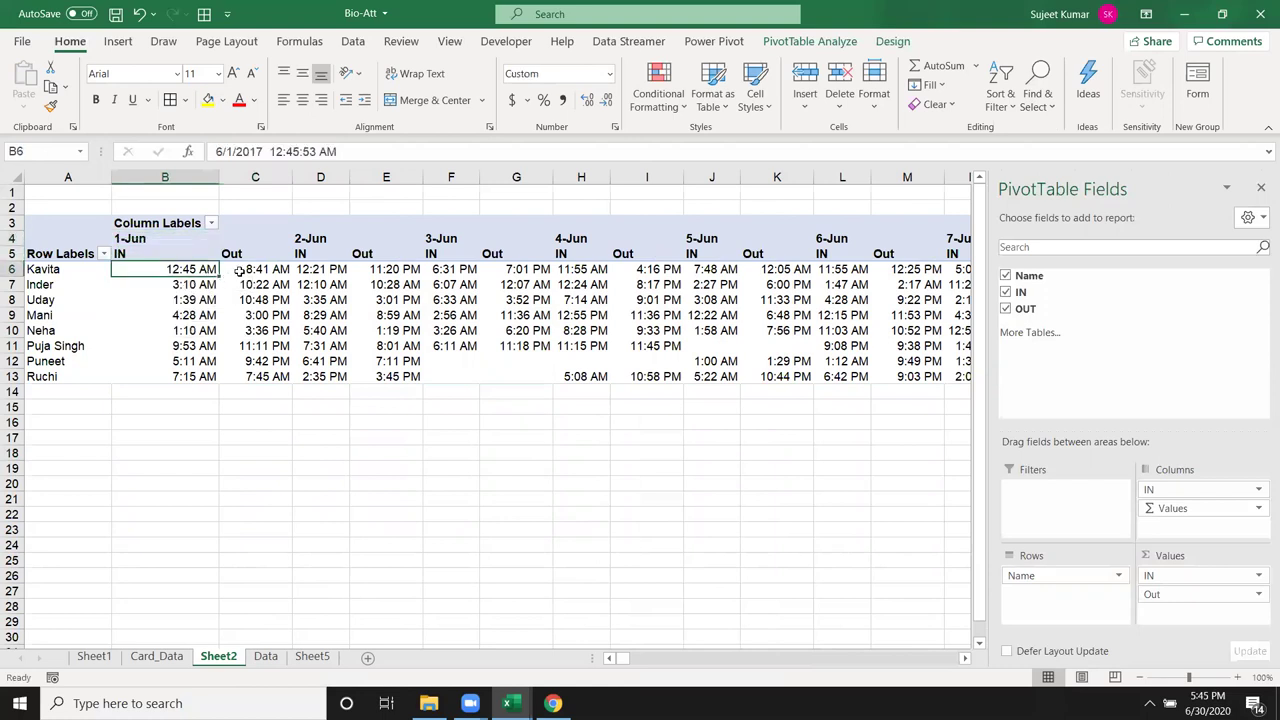
{"action": "key", "text": "Right"}
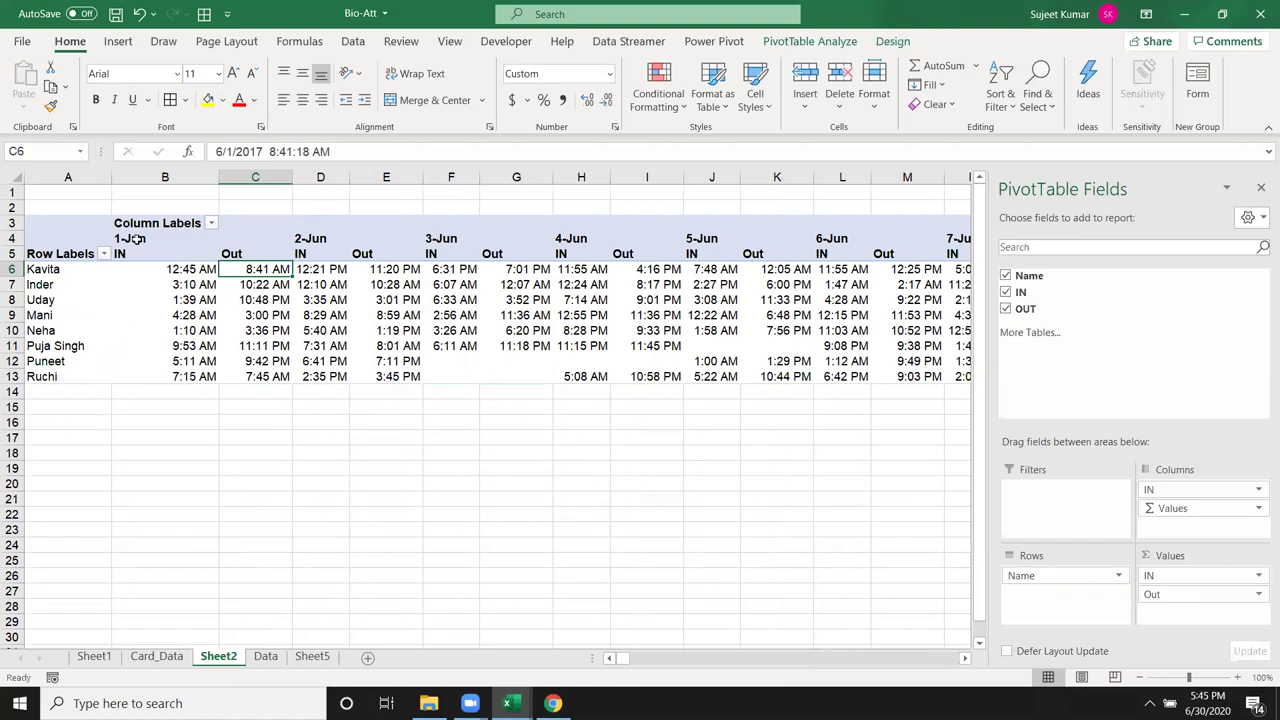
{"action": "left_click", "coordinate": [137, 240]}
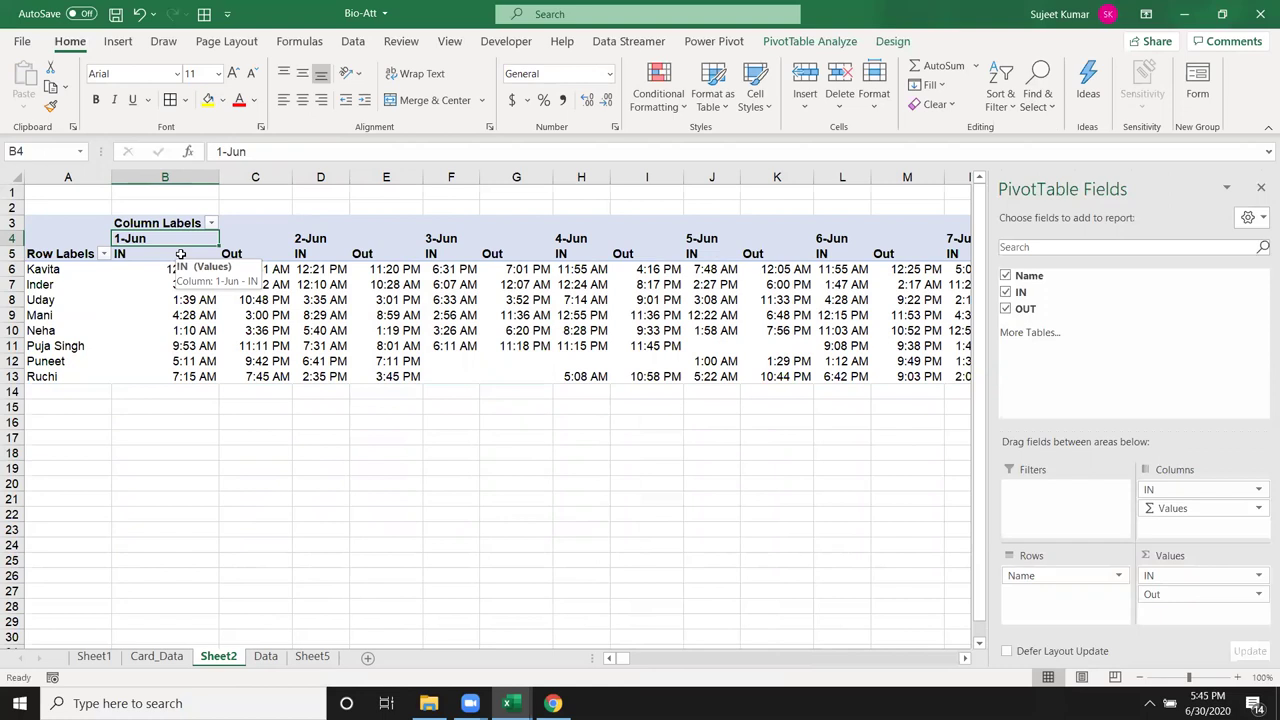
{"action": "left_click", "coordinate": [328, 242]}
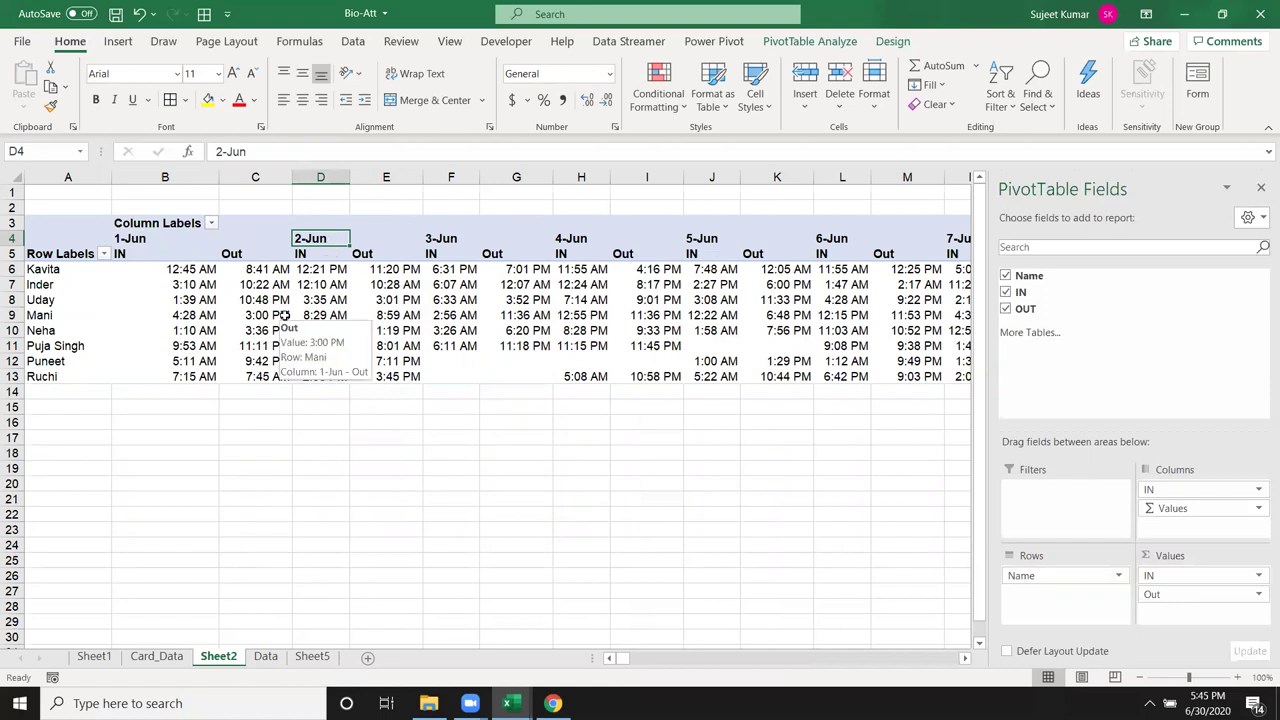
{"action": "left_click", "coordinate": [158, 242]}
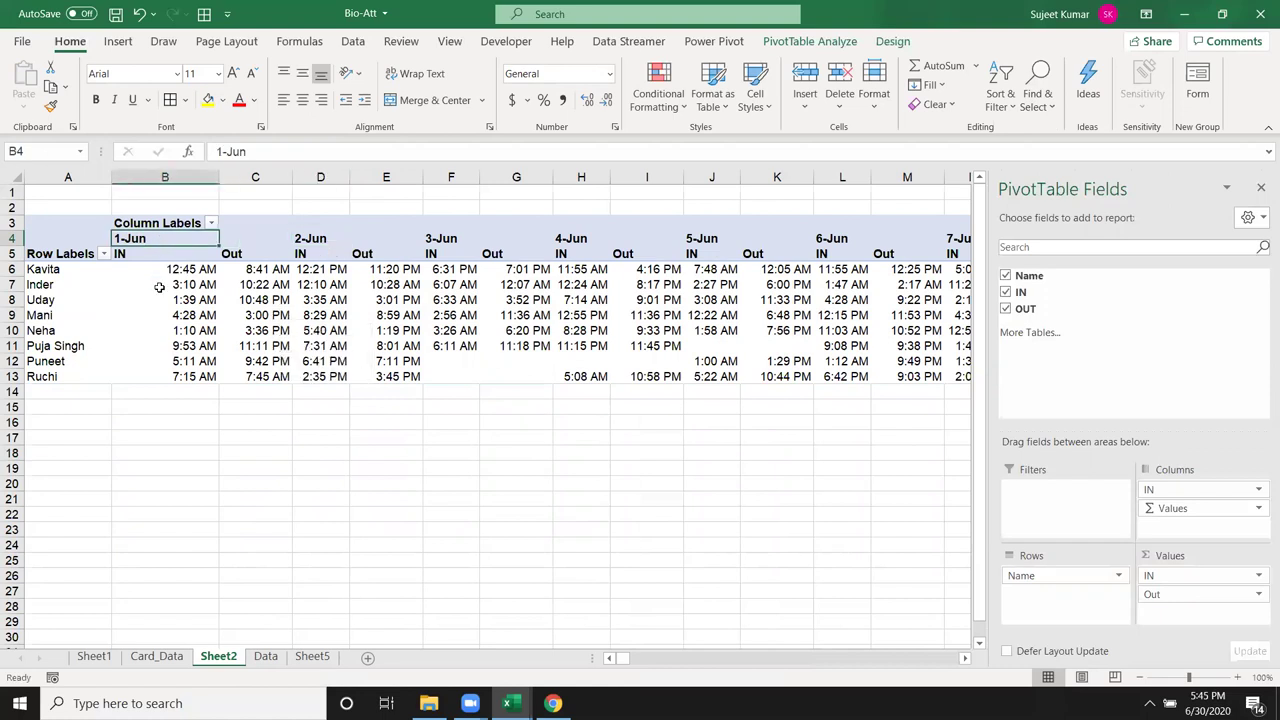
{"action": "left_click", "coordinate": [172, 272]}
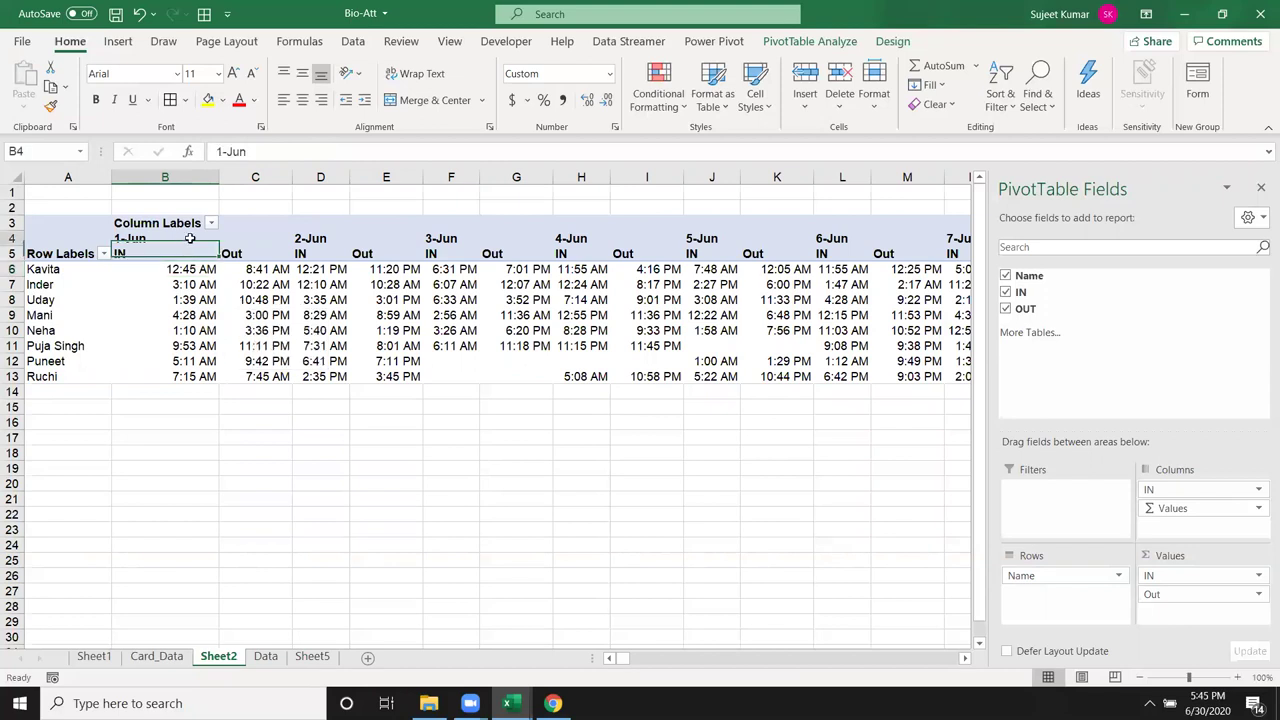
{"action": "left_click_drag", "start_coordinate": [185, 240], "coordinate": [280, 250]}
{"action": "left_click_drag", "start_coordinate": [170, 270], "coordinate": [470, 345]}
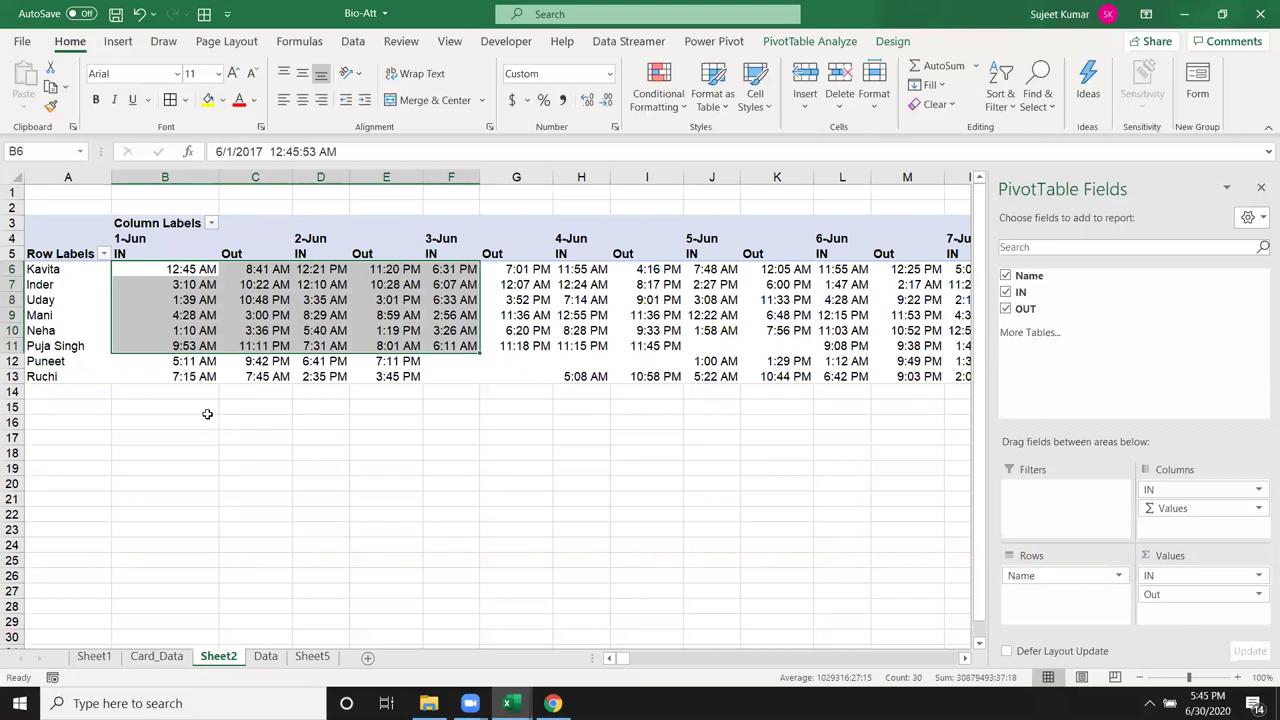
{"action": "left_click_drag", "start_coordinate": [150, 240], "coordinate": [270, 252]}
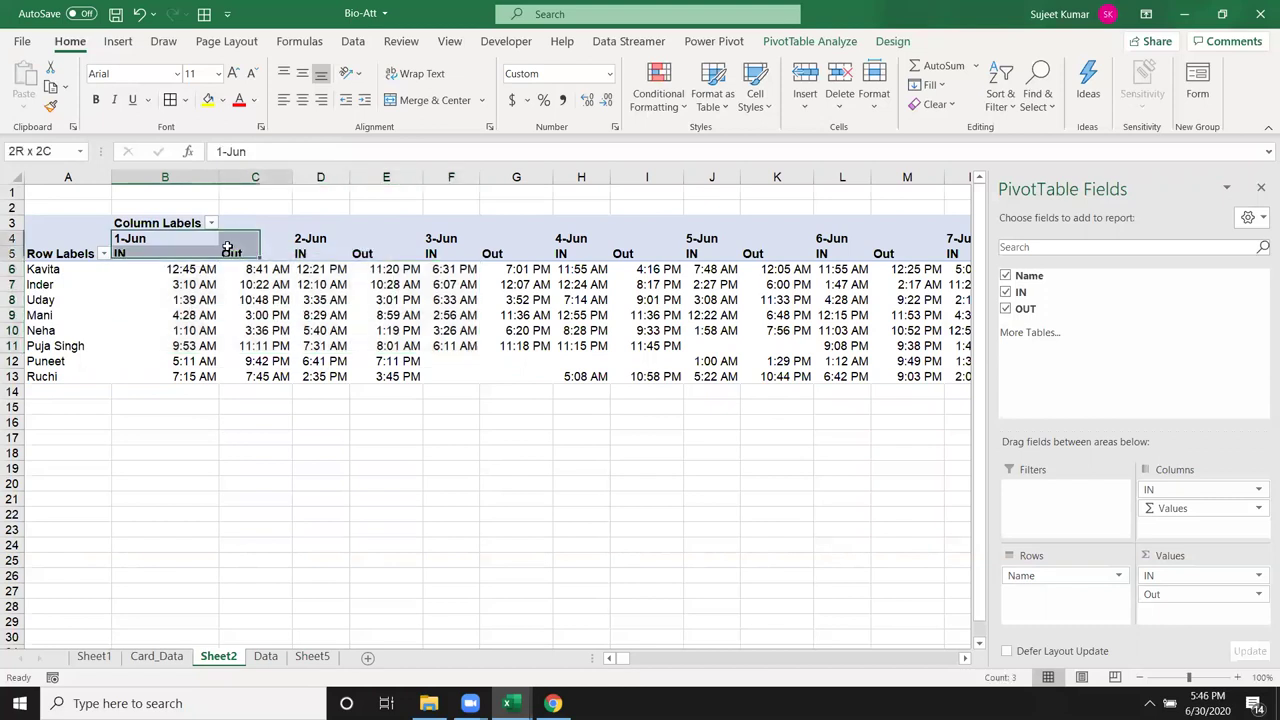
{"action": "left_click_drag", "start_coordinate": [45, 271], "coordinate": [55, 345]}
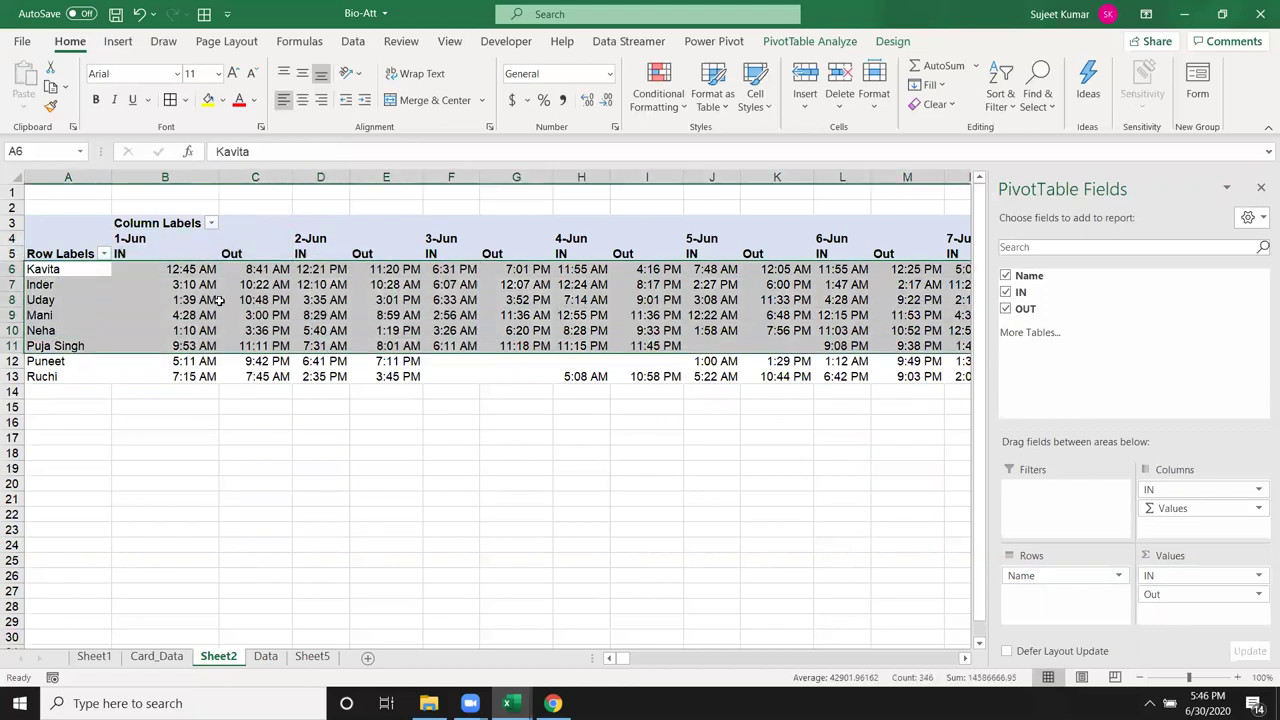
- Inspect the pivot's times in B8:E10 and the 1-Jun IN and Out cells in B6:C7
{"action": "left_click_drag", "start_coordinate": [215, 300], "coordinate": [357, 326]}
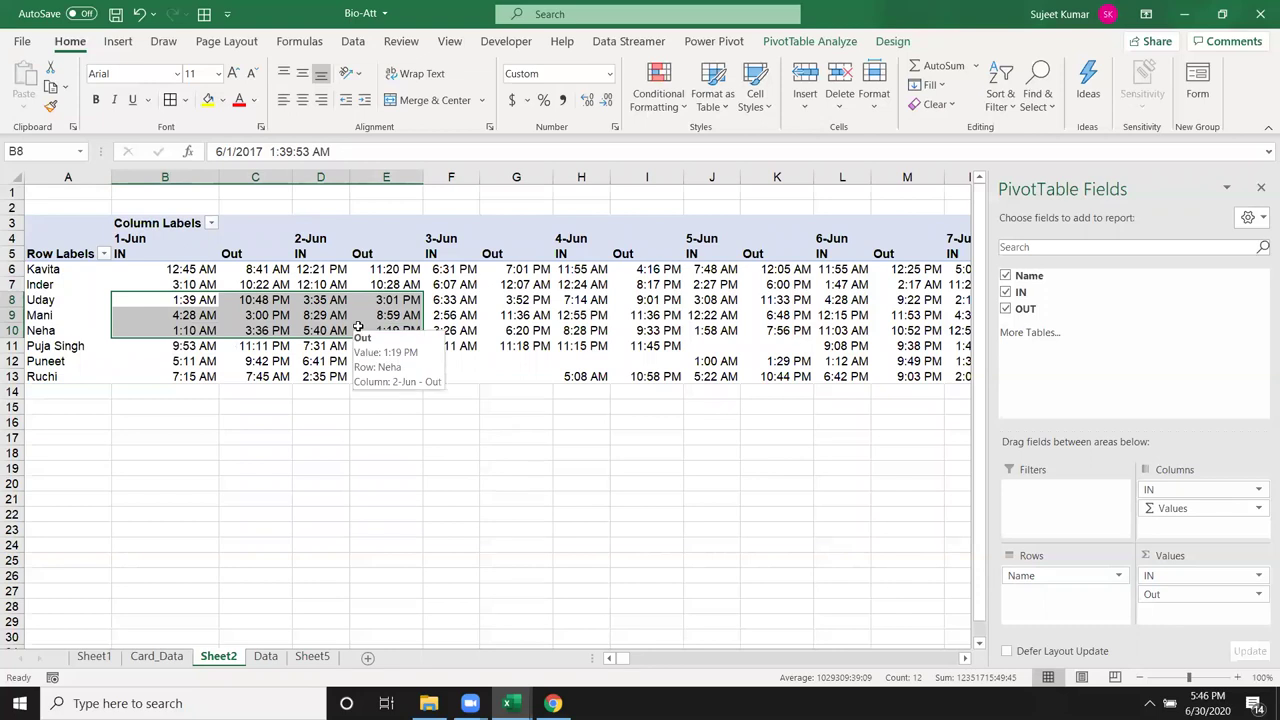
{"action": "left_click", "coordinate": [205, 284]}
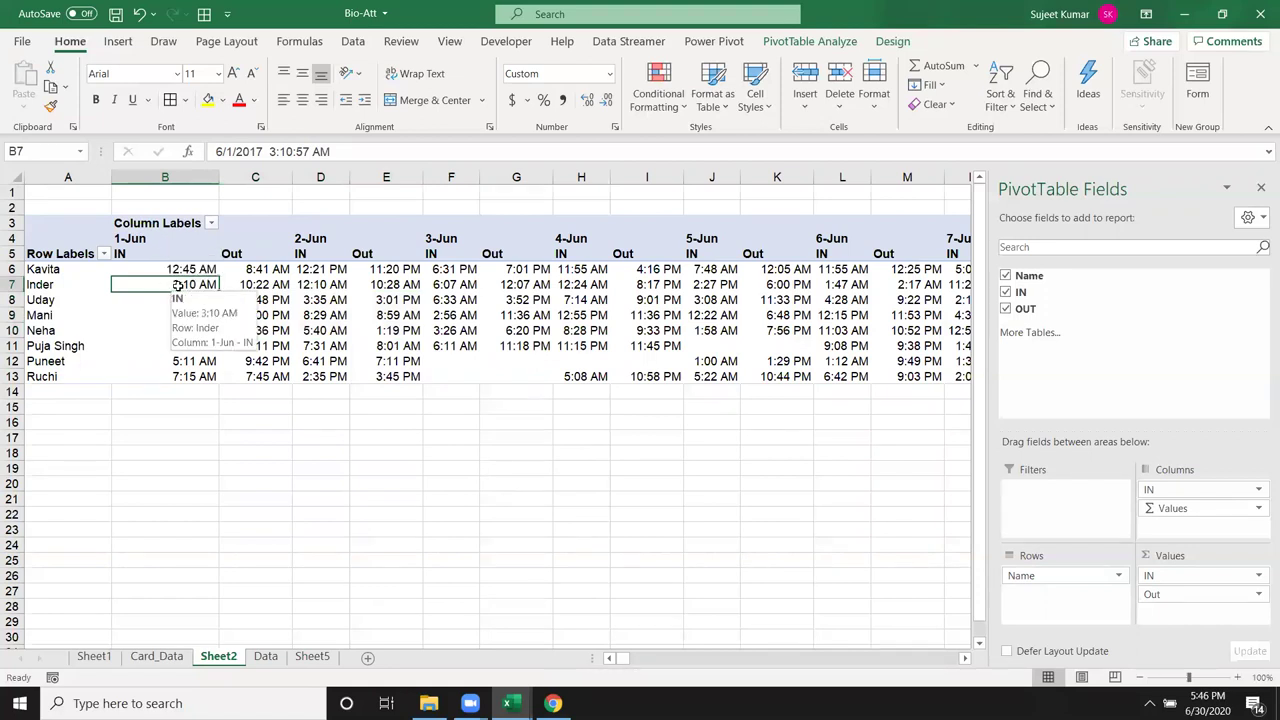
{"action": "key", "text": "Up"}
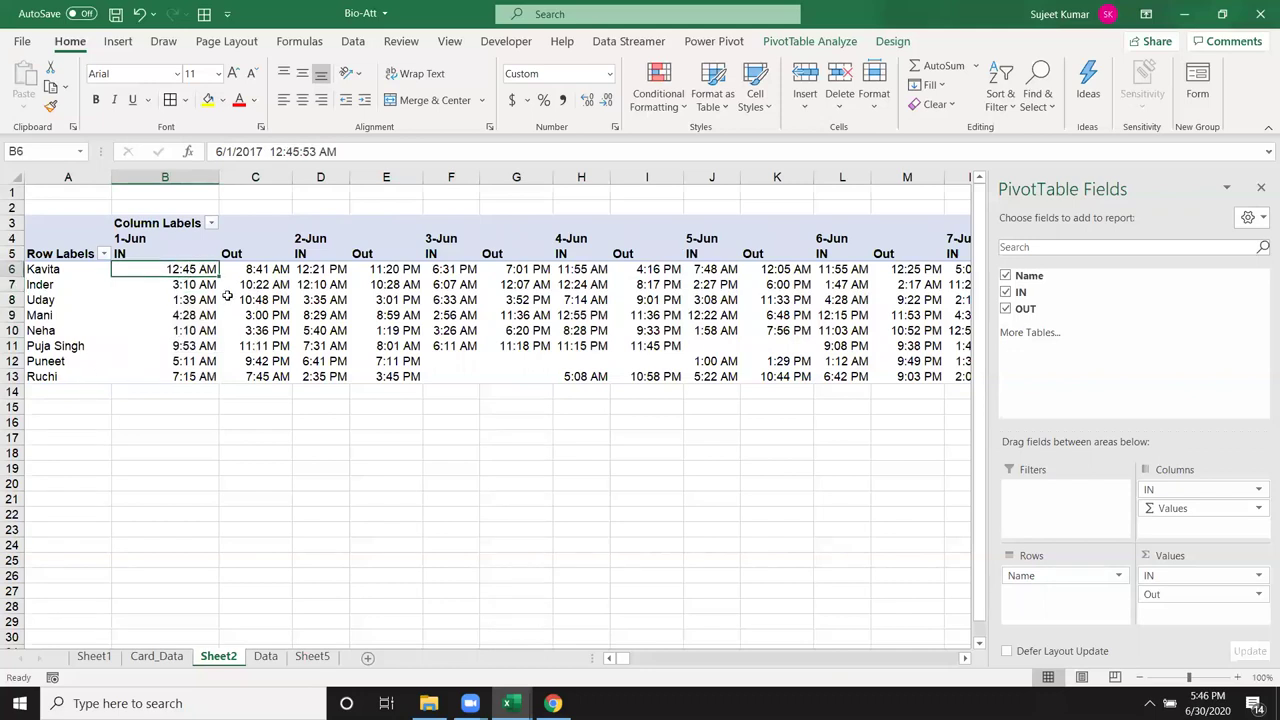
{"action": "left_click", "coordinate": [246, 275]}
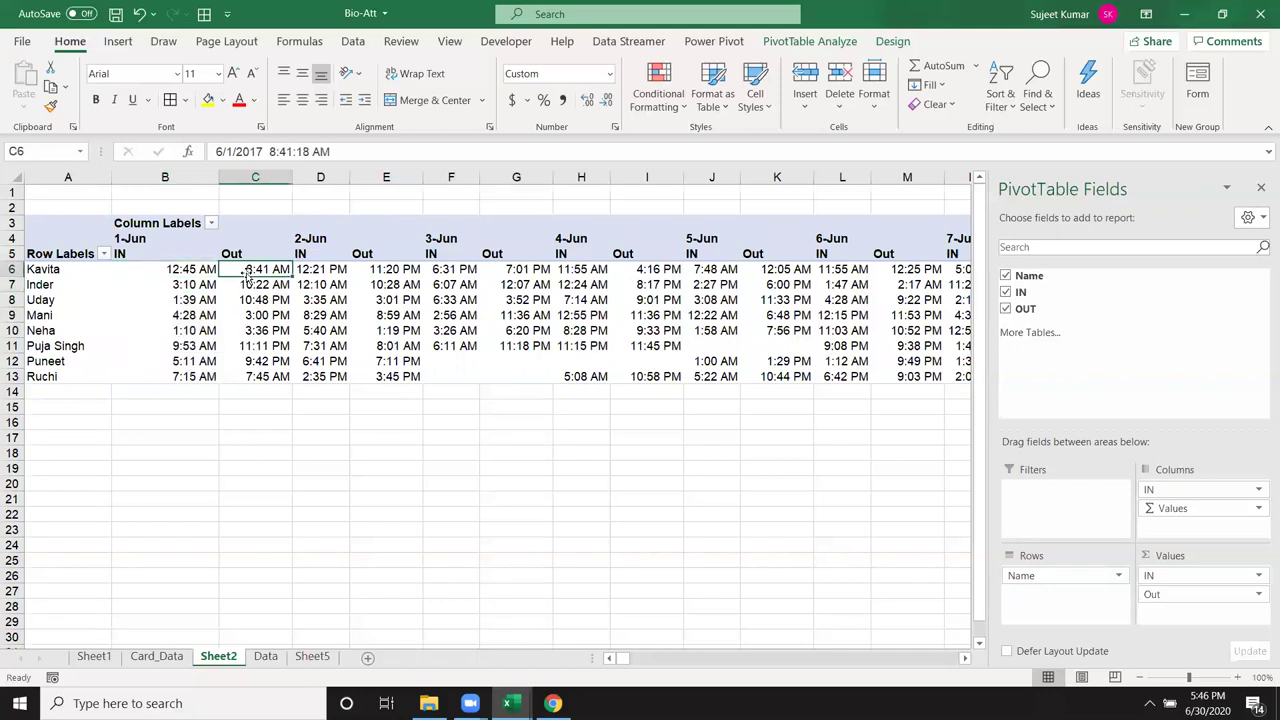
{"action": "left_click", "coordinate": [188, 277]}
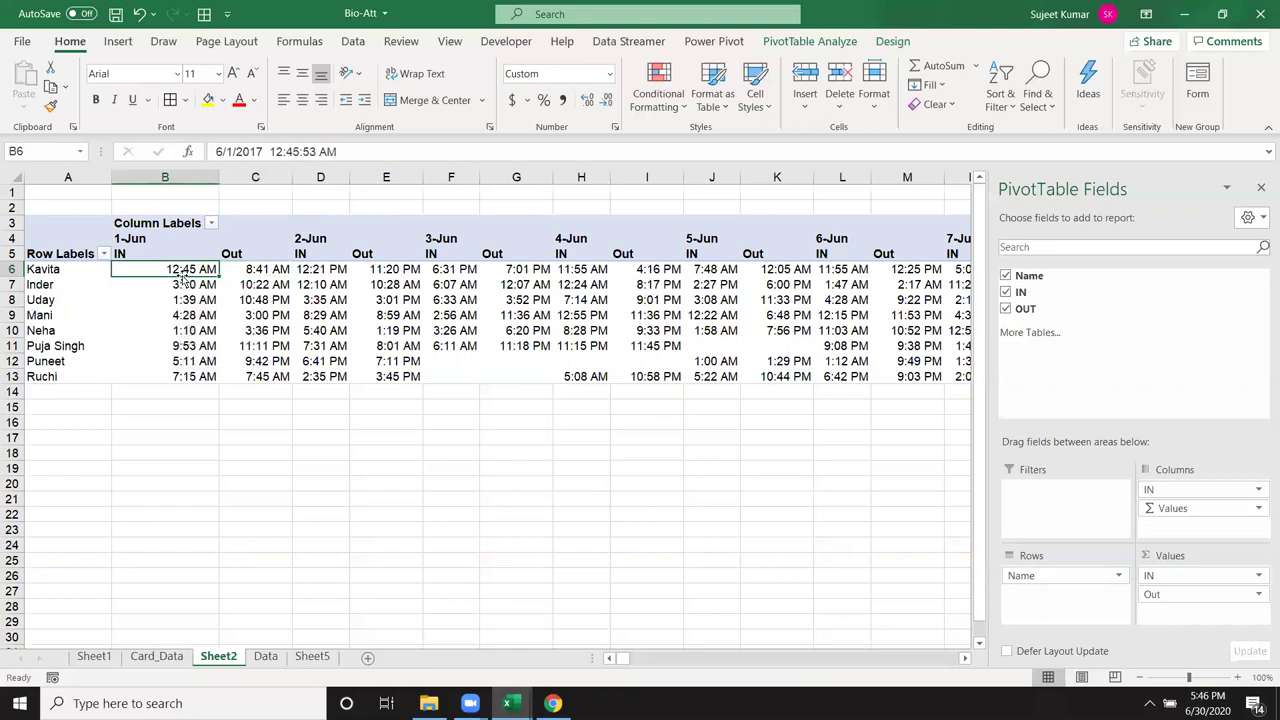
{"action": "left_click", "coordinate": [245, 277]}
{"action": "mouse_move", "coordinate": [195, 331]}
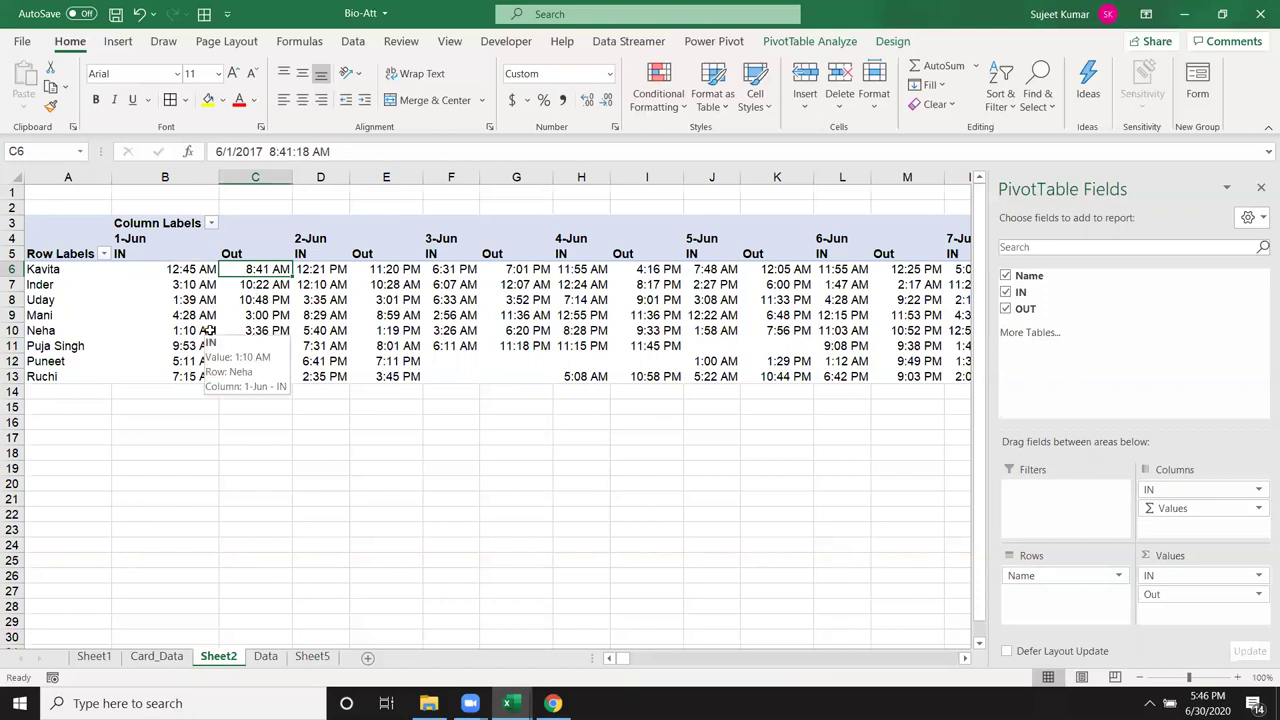
- Step through each person's 1-Jun IN and Out times from row 7 to row 12
{"action": "left_click", "coordinate": [203, 289]}
{"action": "key", "text": "Right"}
{"action": "left_click", "coordinate": [200, 299]}
{"action": "key", "text": "Right"}
{"action": "left_click", "coordinate": [202, 315]}
{"action": "key", "text": "Right"}
{"action": "left_click", "coordinate": [190, 332]}
{"action": "key", "text": "Right"}
{"action": "left_click", "coordinate": [207, 345]}
{"action": "key", "text": "Right"}
{"action": "left_click", "coordinate": [185, 360]}
{"action": "key", "text": "Right"}
- Check the 1-Jun Out time in C13 and select the blank 3-Jun cells F12:G12
{"action": "left_click", "coordinate": [203, 376]}
{"action": "key", "text": "Right"}
{"action": "left_click_drag", "start_coordinate": [456, 360], "coordinate": [538, 367]}
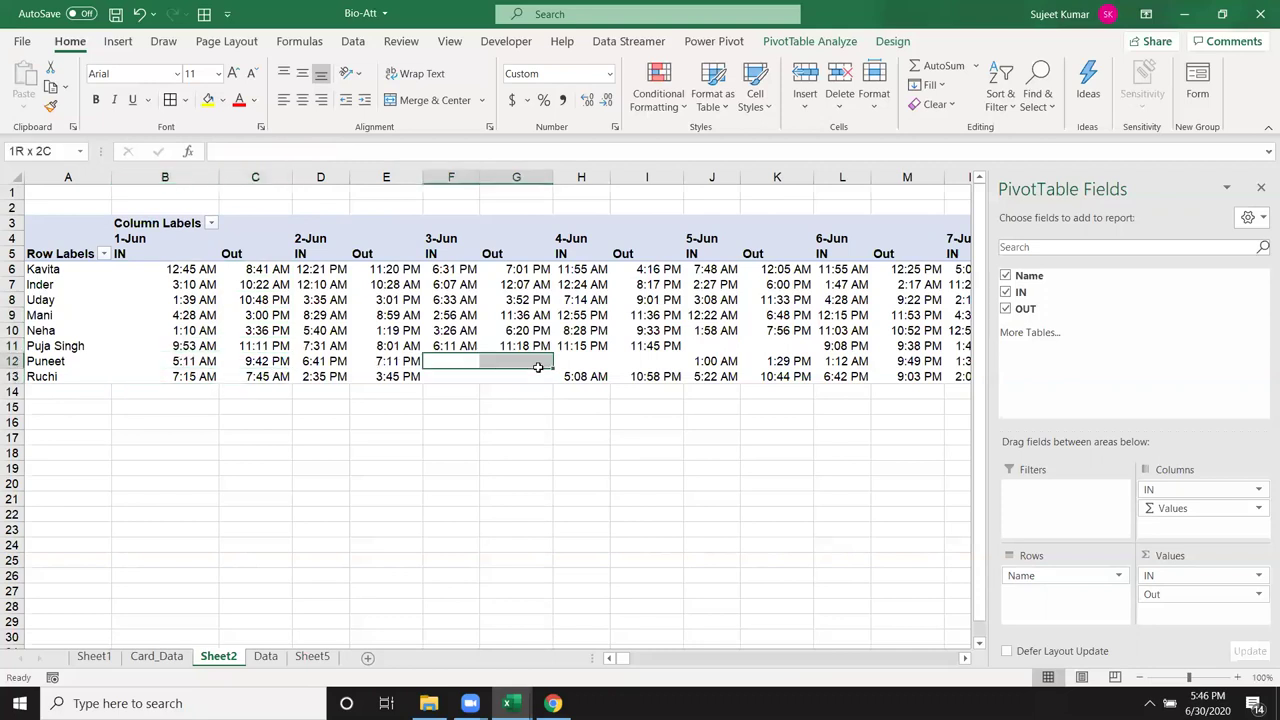
- Set PivotTable Options to show A for empty cells and hide the PivotTable Fields pane
{"action": "right_click", "coordinate": [369, 301]}
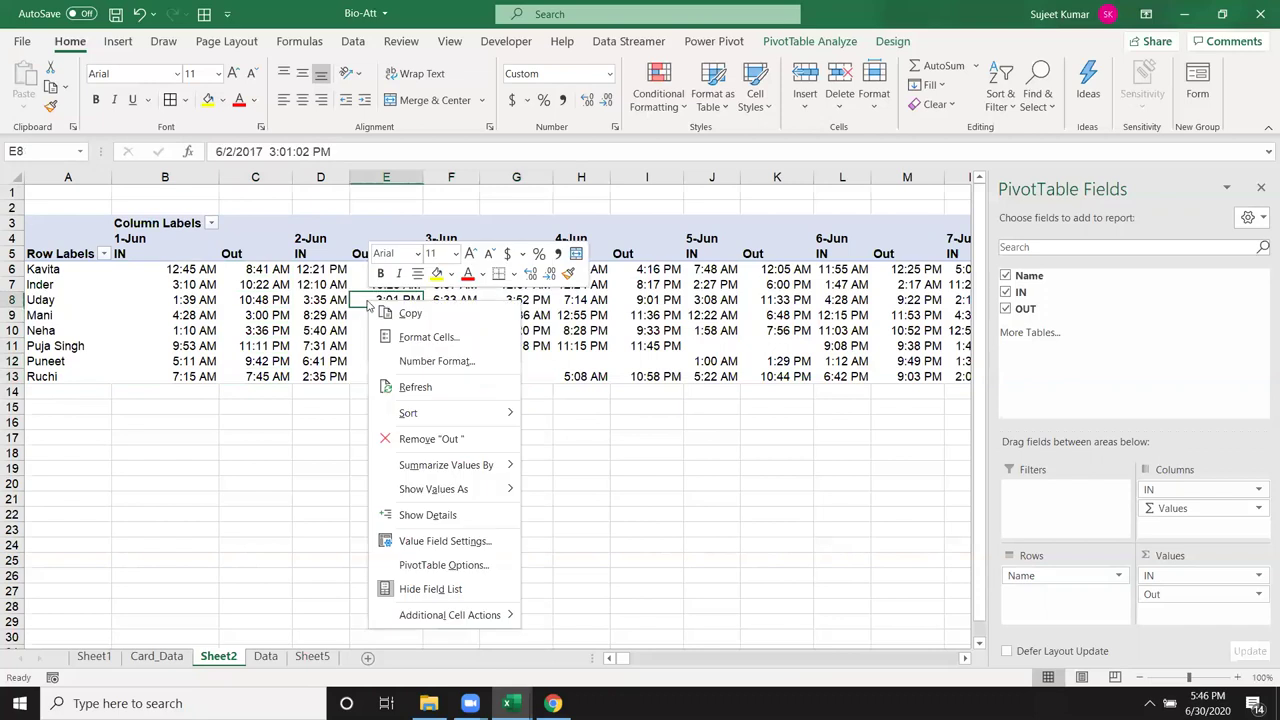
{"action": "left_click", "coordinate": [443, 565]}
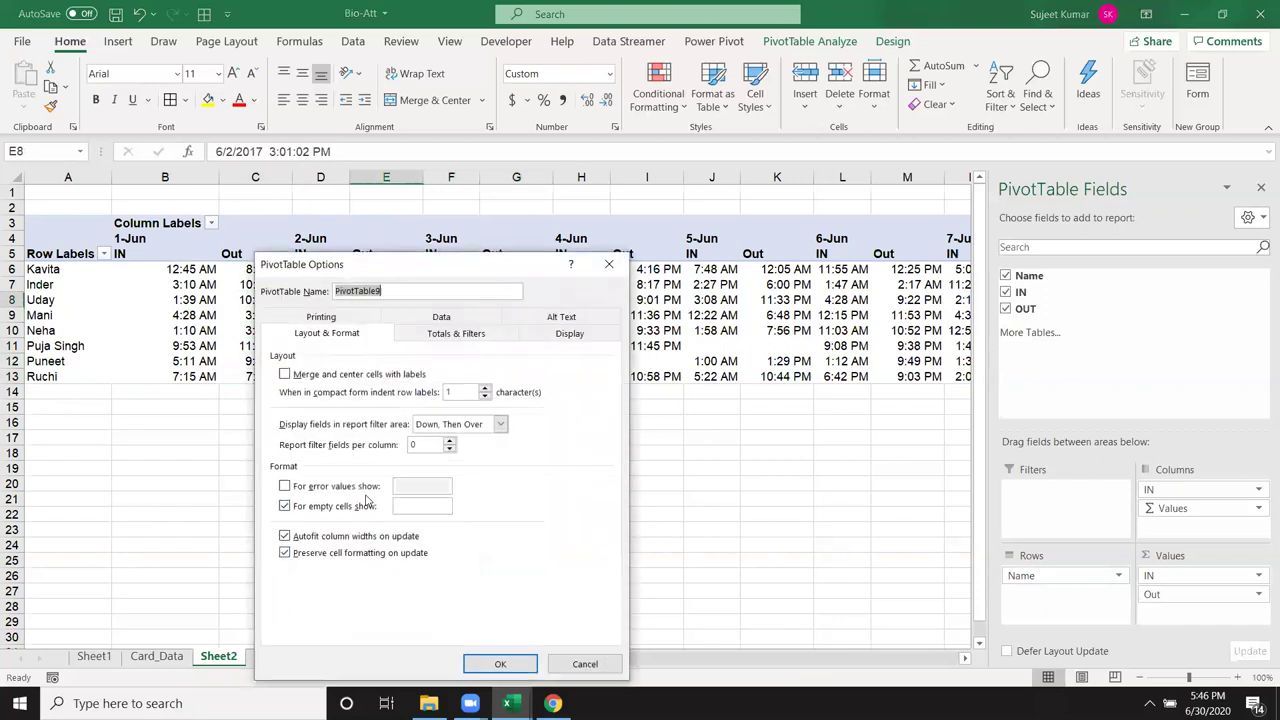
{"action": "left_click", "coordinate": [400, 506]}
{"action": "left_click", "coordinate": [500, 664]}
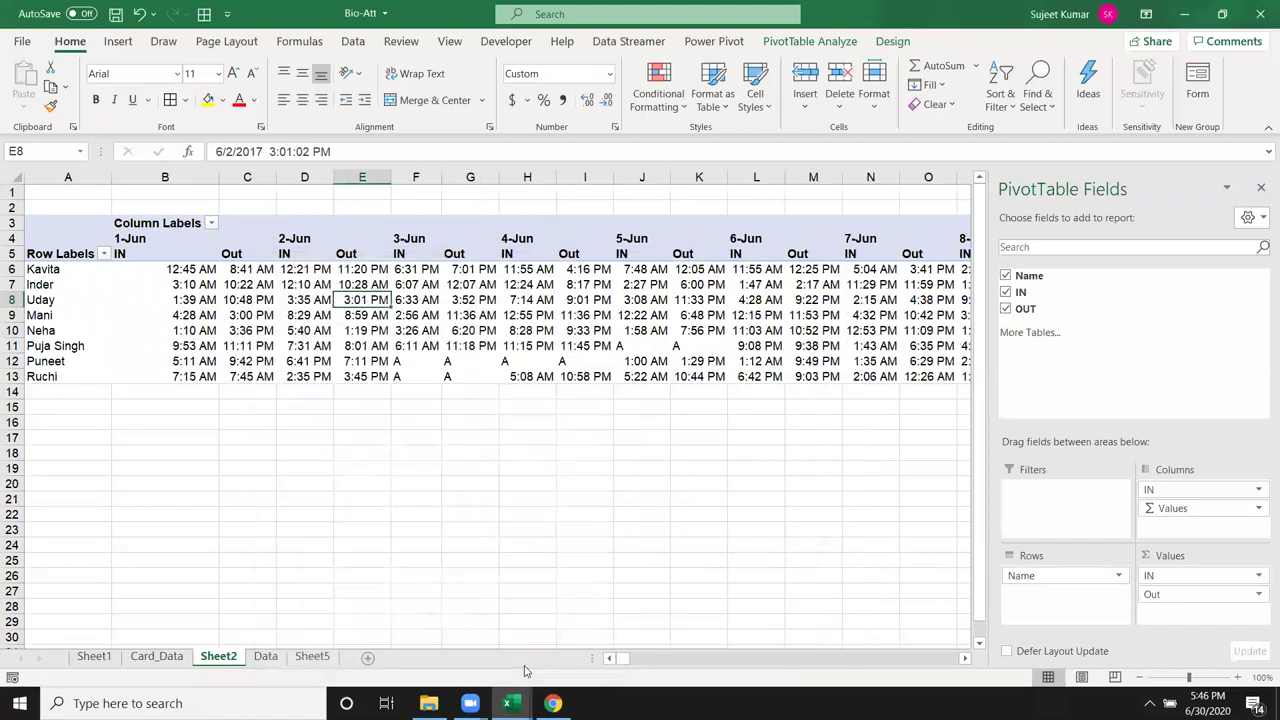
{"action": "left_click", "coordinate": [1261, 188]}
- Check the 5-Jun Out time and the header cells above the 1-Jun columns
{"action": "left_click", "coordinate": [705, 357]}
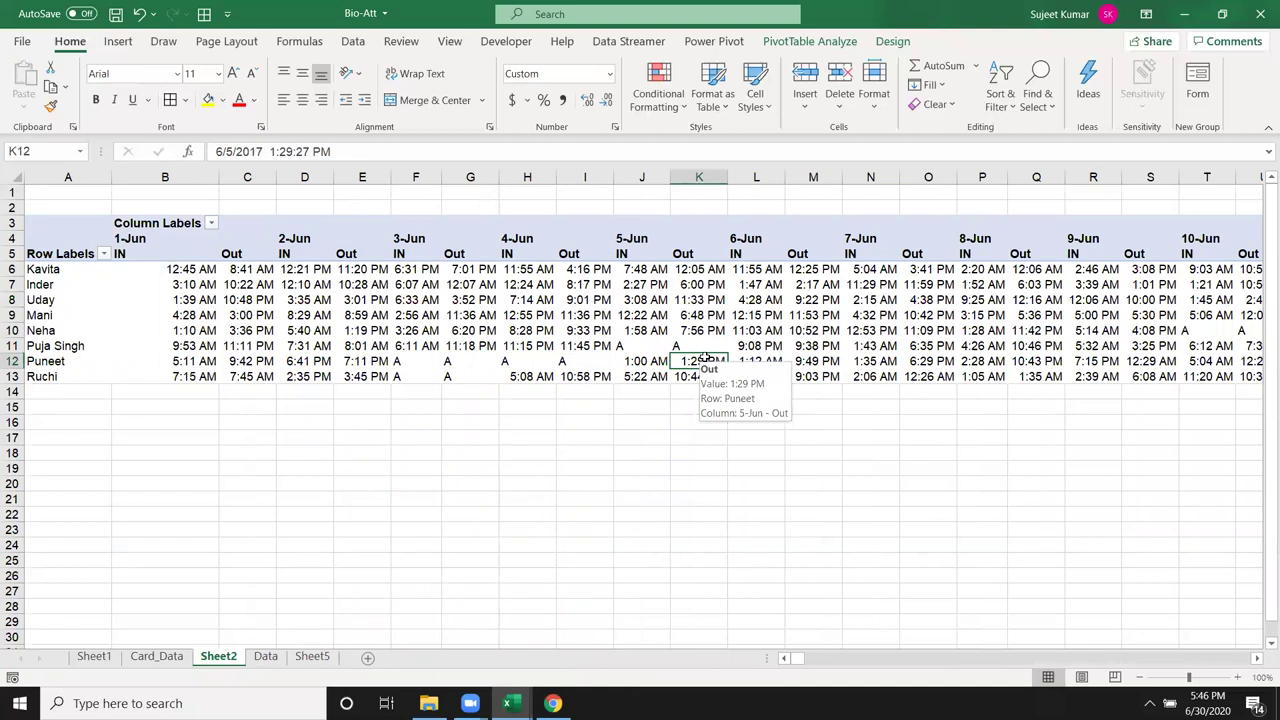
{"action": "scroll", "coordinate": [864, 331], "scroll_direction": "down", "scroll_amount": 4}
{"action": "scroll", "coordinate": [864, 334], "scroll_direction": "up", "scroll_amount": 3}
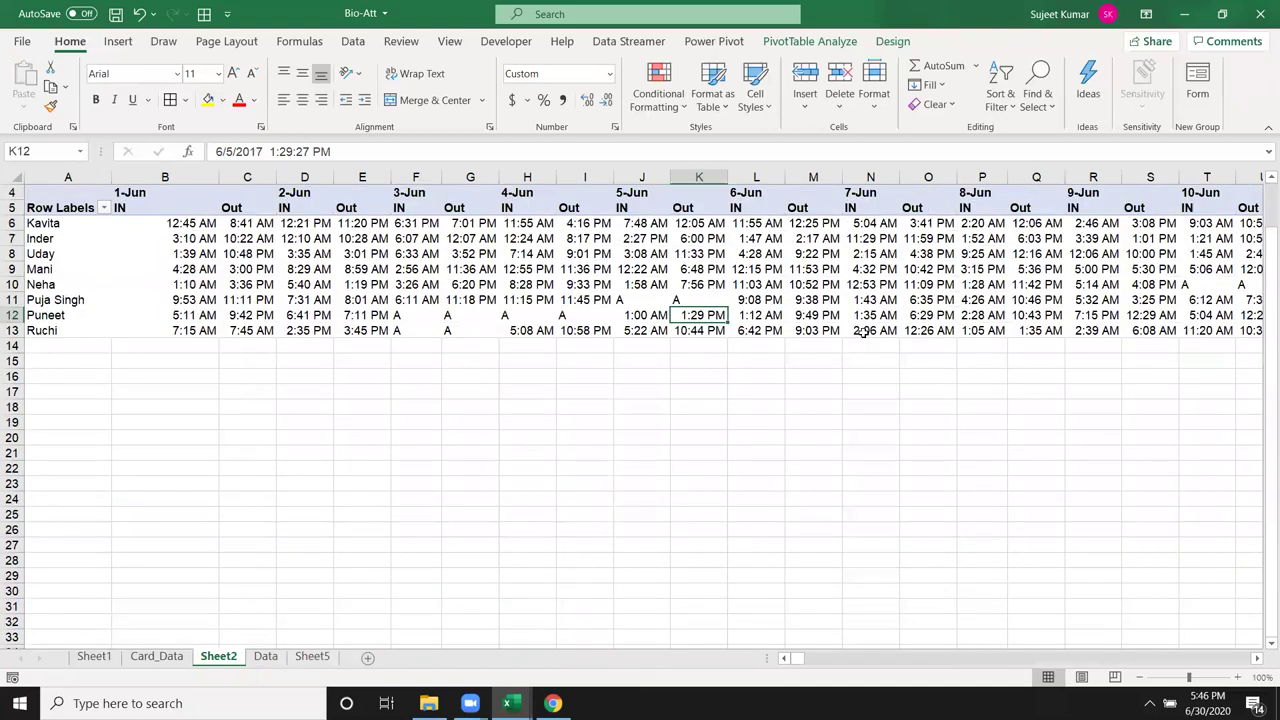
{"action": "scroll", "coordinate": [864, 333], "scroll_direction": "up", "scroll_amount": 1}
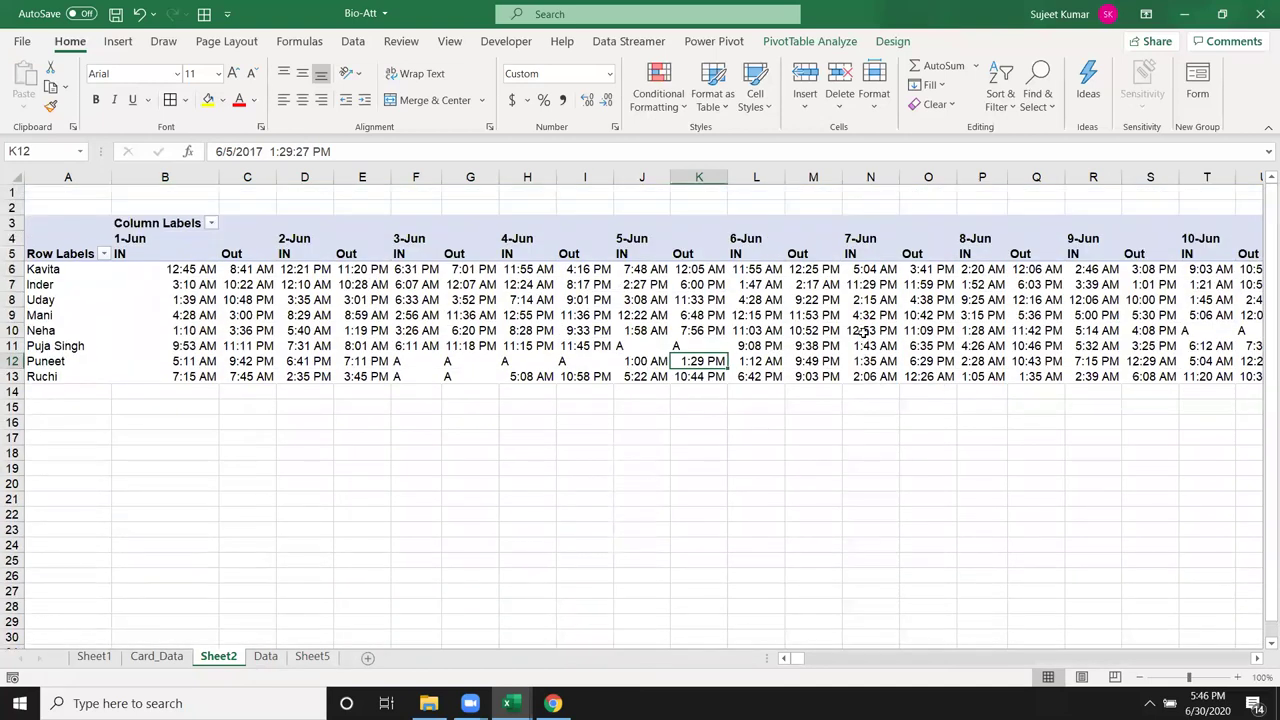
{"action": "left_click", "coordinate": [218, 243]}
{"action": "left_click", "coordinate": [257, 242]}
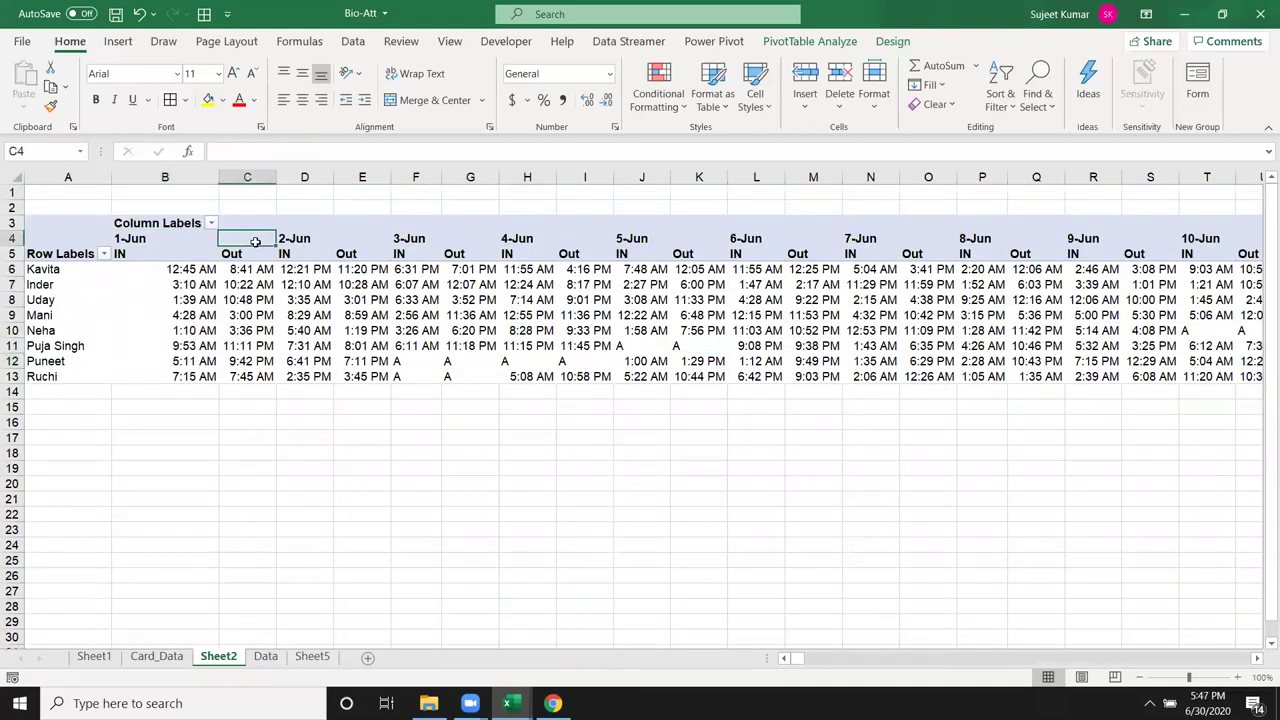
- Turn on 'Merge and center cells with labels' in PivotTable Options so dates span IN and Out
{"action": "right_click", "coordinate": [236, 272]}
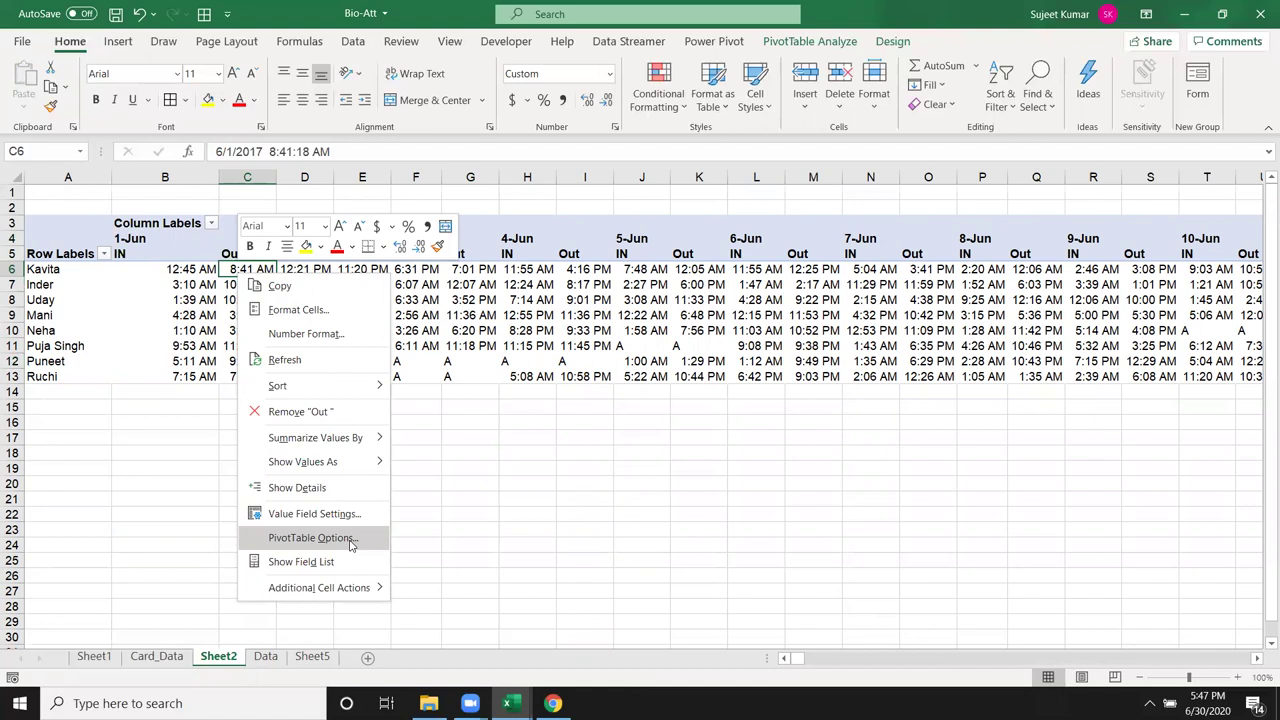
{"action": "left_click", "coordinate": [351, 541]}
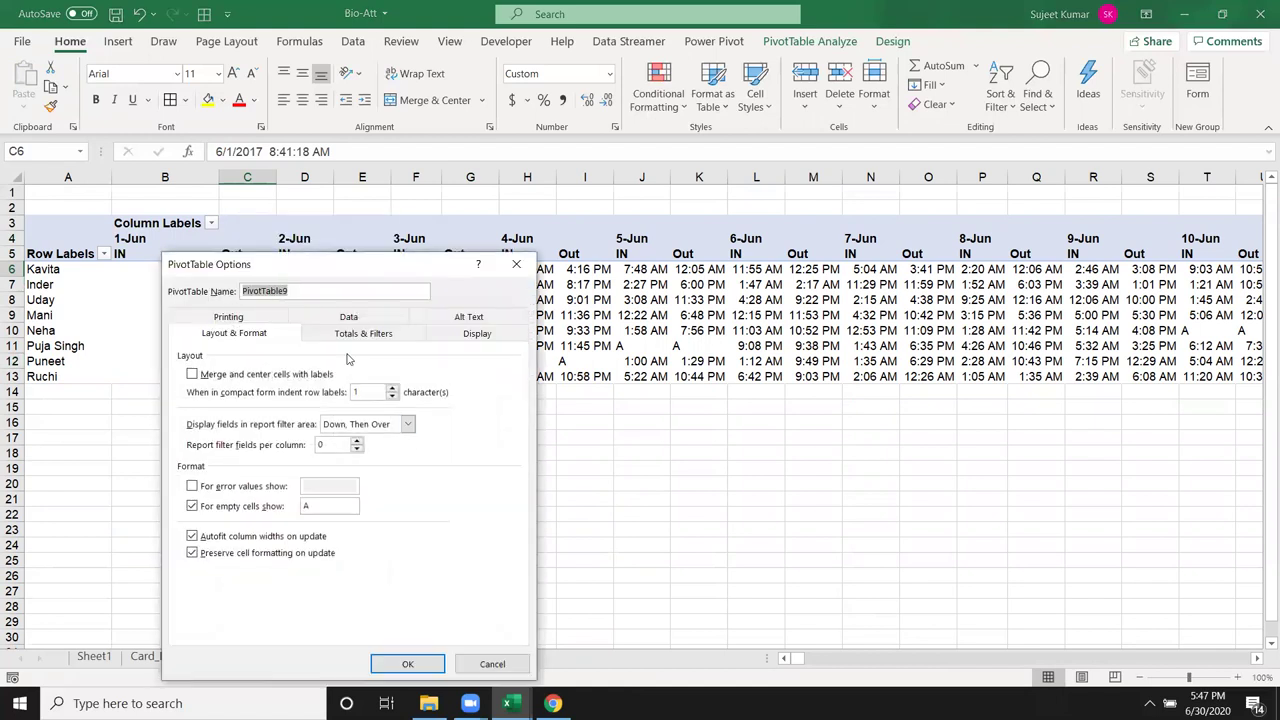
{"action": "left_click", "coordinate": [284, 375]}
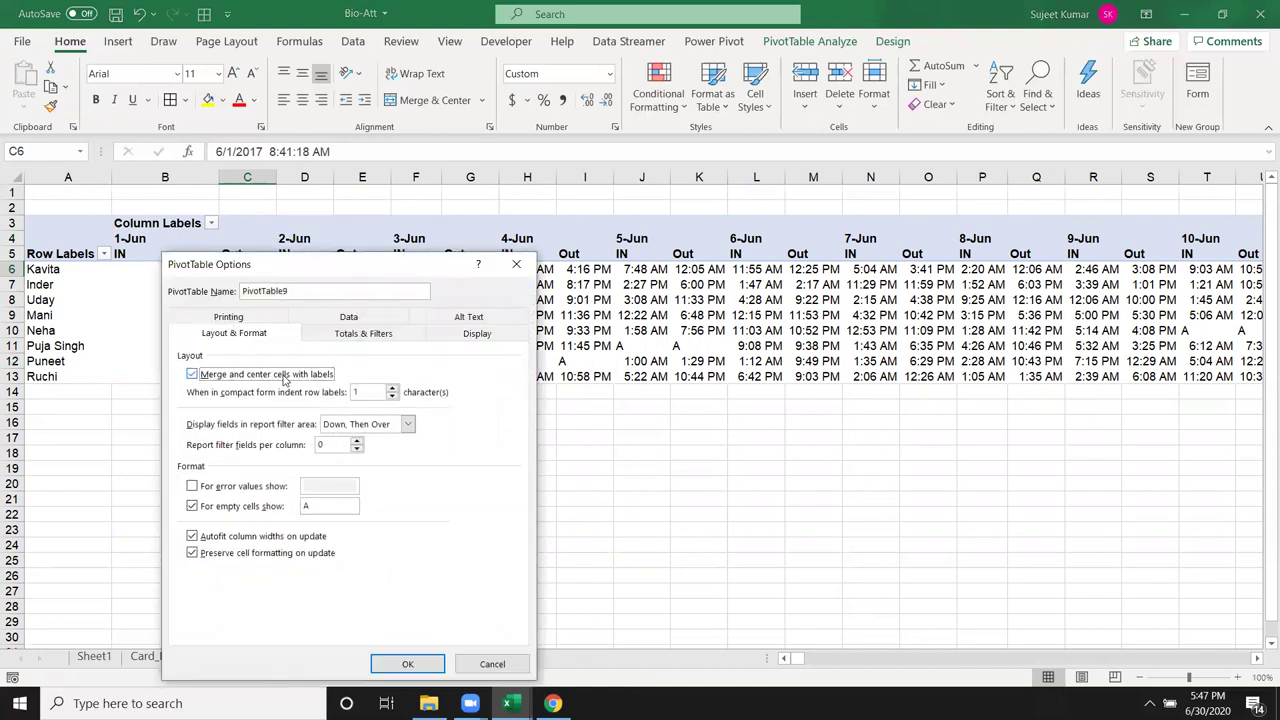
{"action": "left_click", "coordinate": [408, 663]}
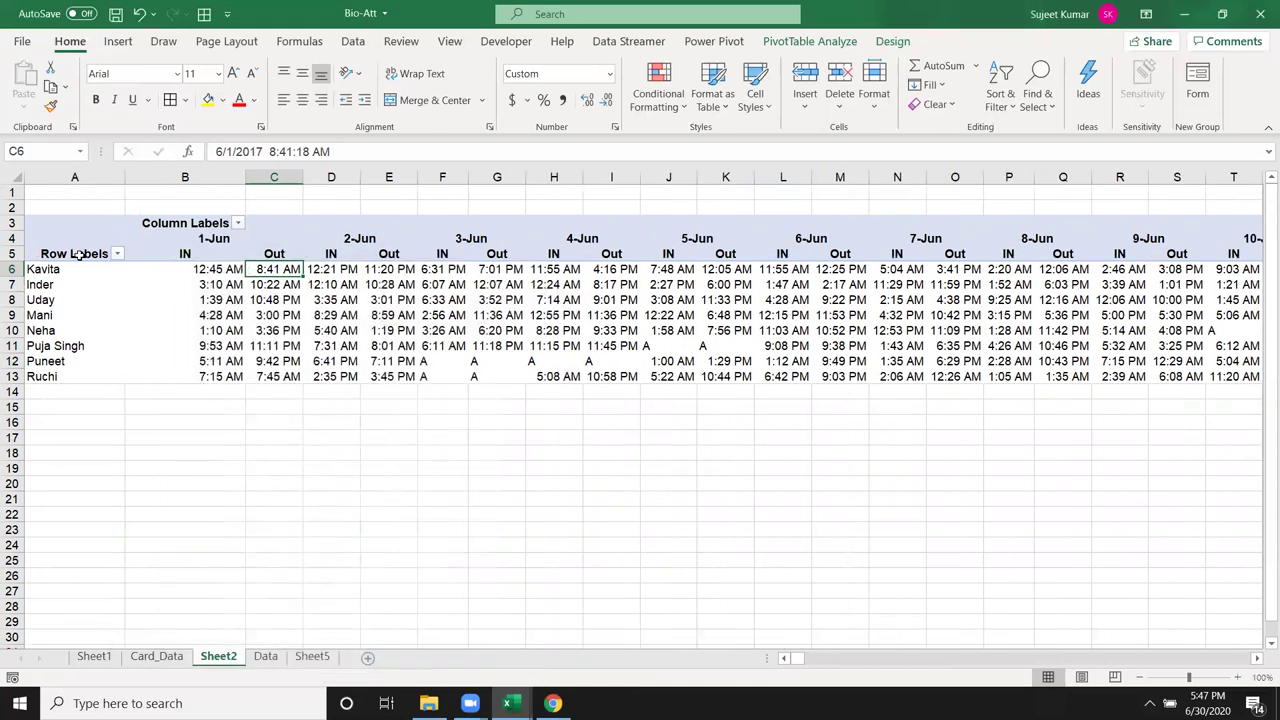
- Replace the Row Labels header in A5 with Name
{"action": "left_click", "coordinate": [78, 255]}
{"action": "type", "text": "Name"}
{"action": "key", "text": "Return"}
- Select the full pivot range A4:BI13, dates through names, and copy it
{"action": "key", "text": "Up"}
{"action": "key", "text": "Up"}
{"action": "key", "text": "Right"}
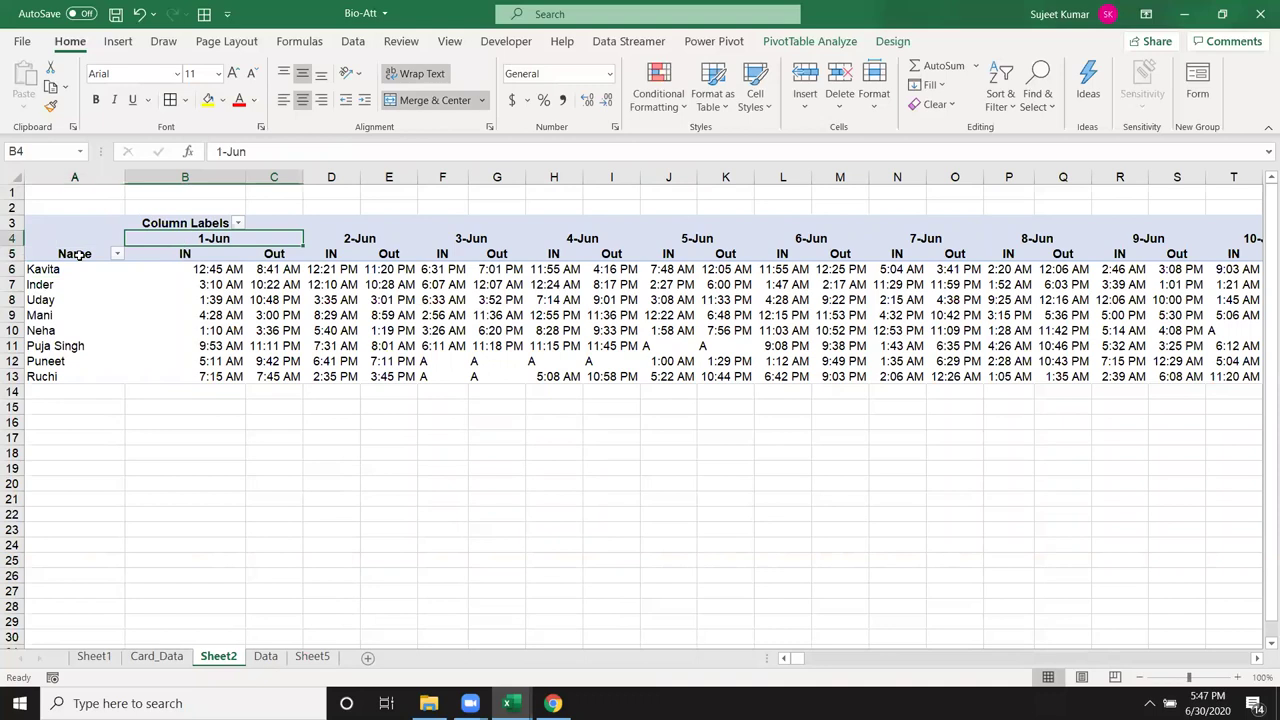
{"action": "key", "text": "Left"}
{"action": "key", "text": "shift+Right"}
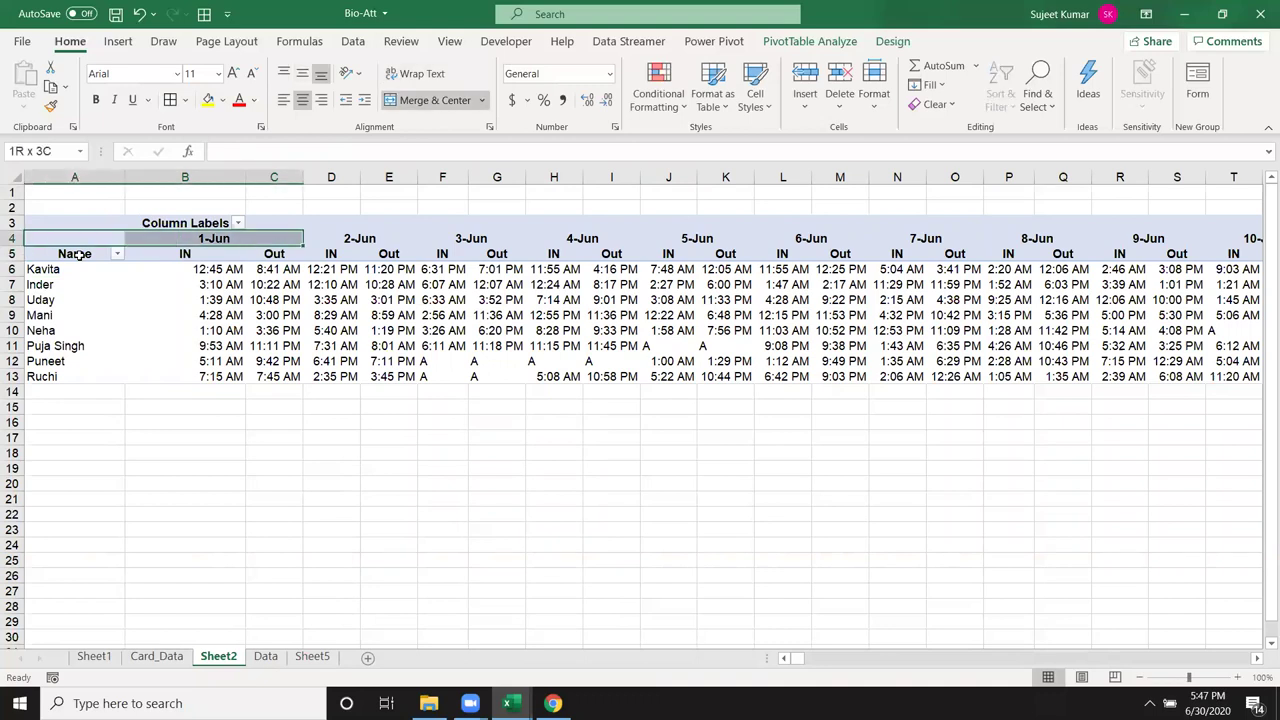
{"action": "key", "text": "shift+Right"}
{"action": "key", "text": "shift+Right"}
{"action": "key", "text": "shift+Right"}
{"action": "key", "text": "shift+Right"}
{"action": "key", "text": "shift+Right"}
{"action": "key", "text": "shift+Right"}
{"action": "key", "text": "shift+Right"}
{"action": "key", "text": "shift+Right"}
{"action": "key", "text": "shift+Right"}
{"action": "key", "text": "shift+Right"}
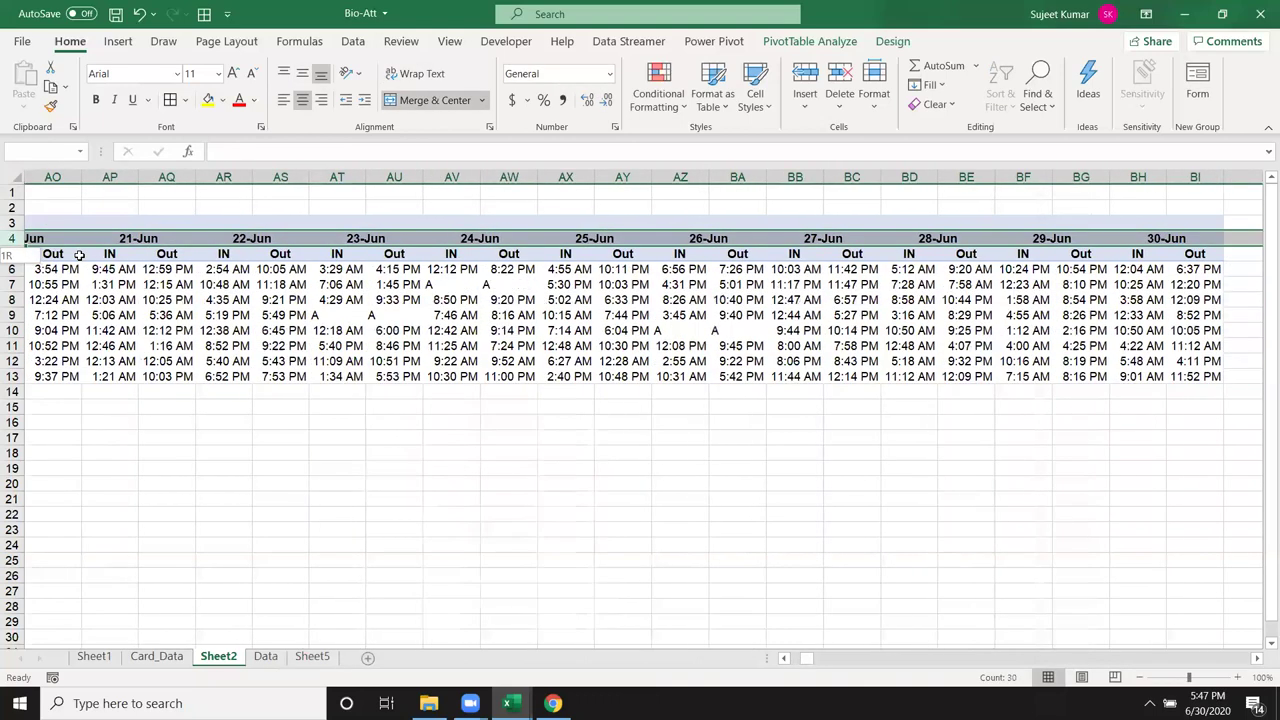
{"action": "key", "text": "ctrl+shift+Right"}
{"action": "key", "text": "ctrl+shift+Left"}
{"action": "key", "text": "shift+Down"}
{"action": "key", "text": "shift+Down"}
{"action": "key", "text": "shift+Down"}
{"action": "key", "text": "shift+Down"}
{"action": "key", "text": "shift+Down"}
{"action": "key", "text": "shift+Down"}
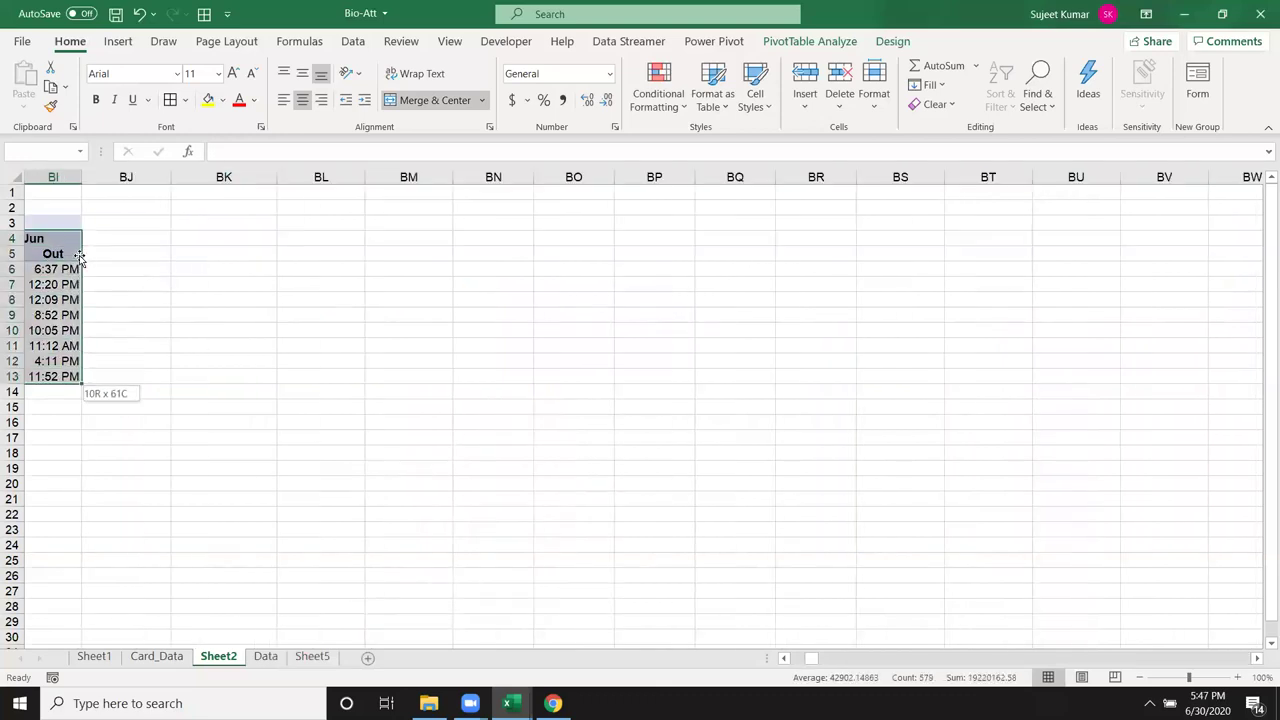
{"action": "key", "text": "ctrl+c"}
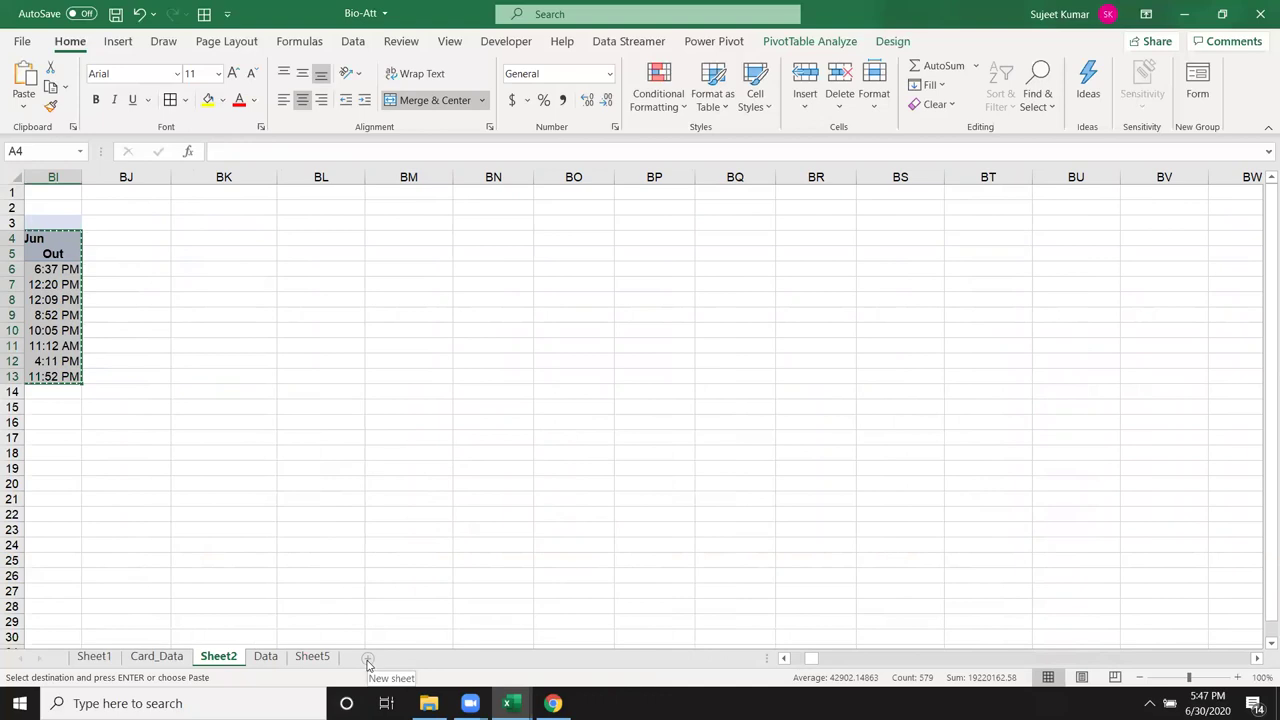
- Paste the copied table into a new Sheet3 at A2 and apply All Borders
{"action": "left_click", "coordinate": [369, 657]}
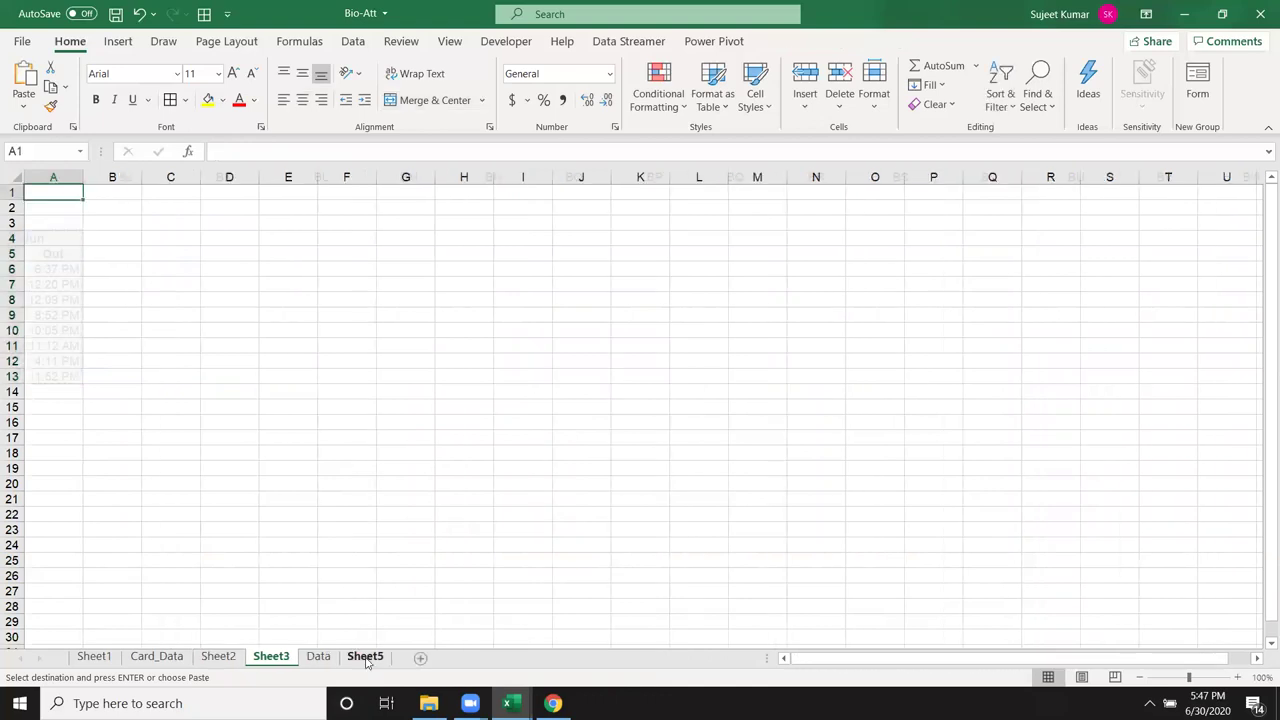
{"action": "left_click", "coordinate": [53, 206]}
{"action": "key", "text": "ctrl+v"}
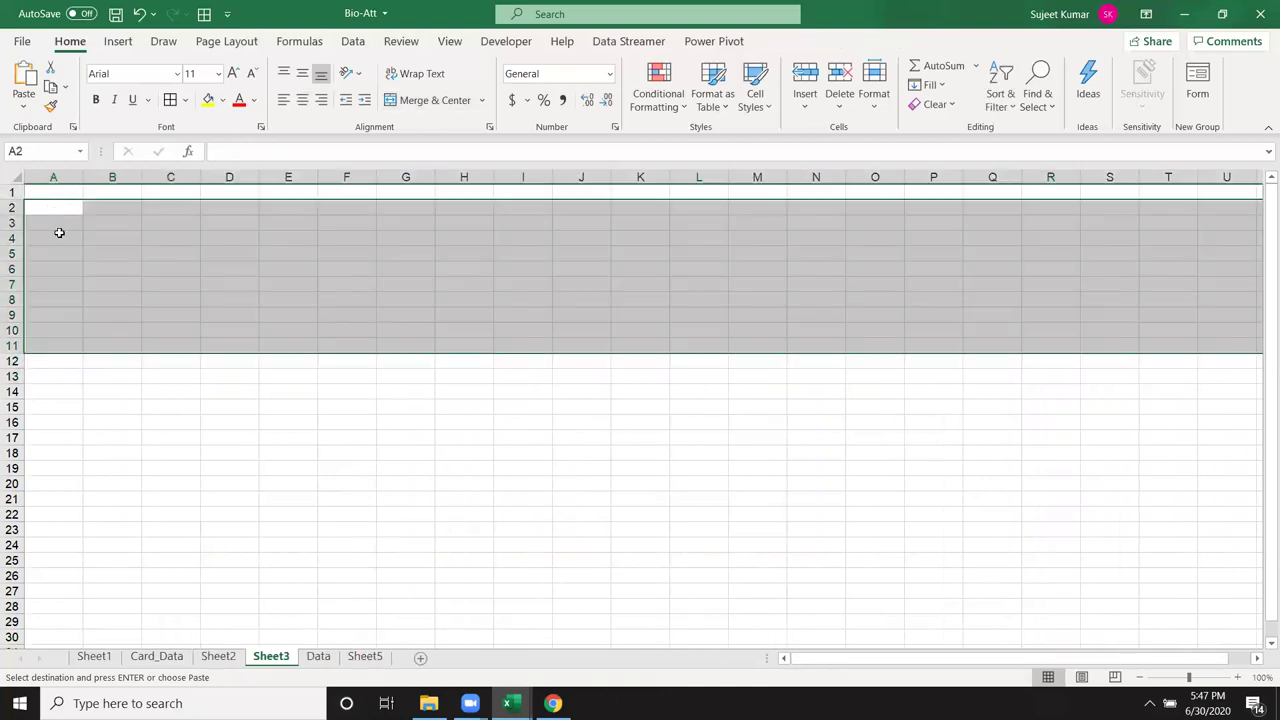
{"action": "left_click", "coordinate": [172, 101]}
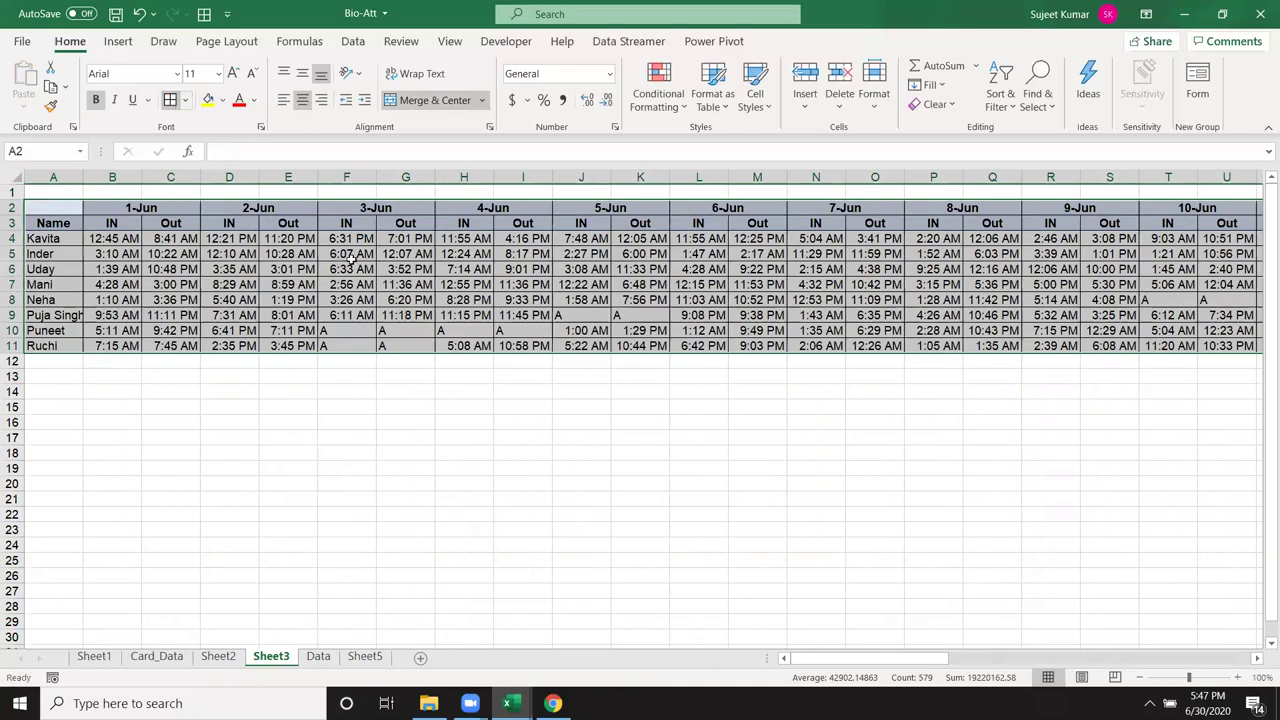
- Review the pasted 1-Jun IN and Out times down column C
{"action": "left_click", "coordinate": [510, 364]}
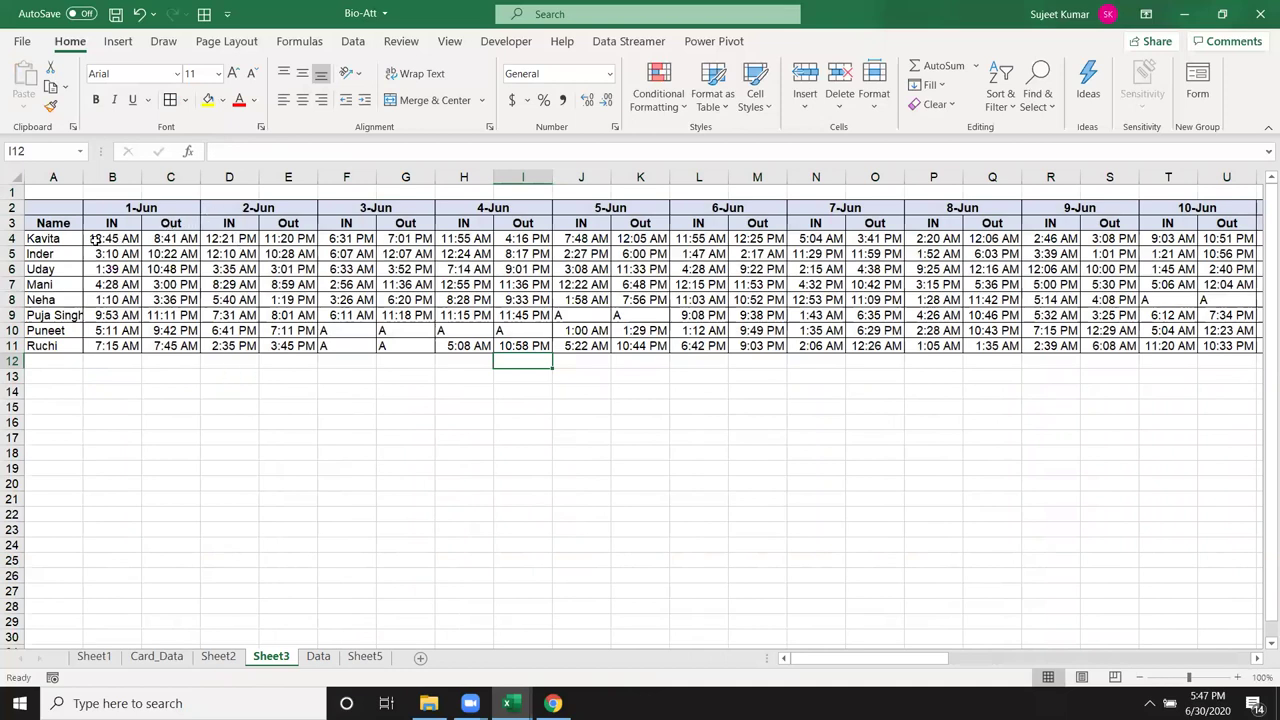
{"action": "left_click_drag", "start_coordinate": [120, 240], "coordinate": [170, 240]}
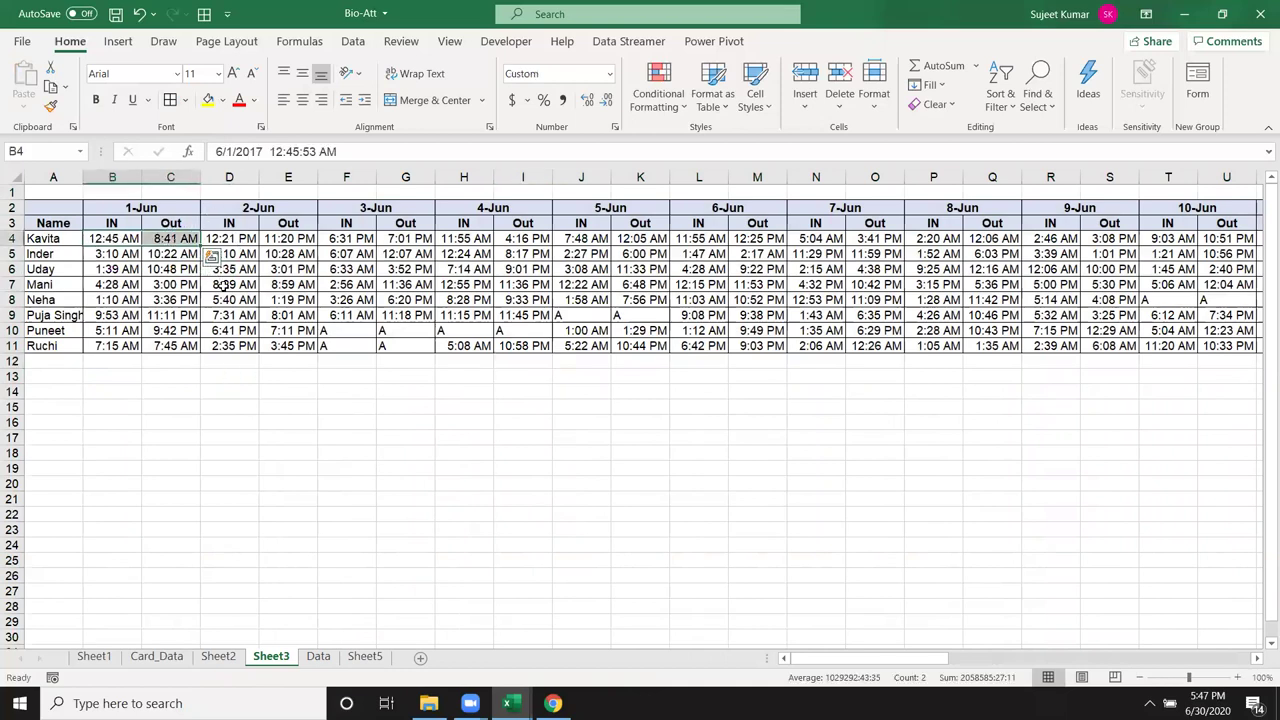
{"action": "left_click", "coordinate": [180, 267]}
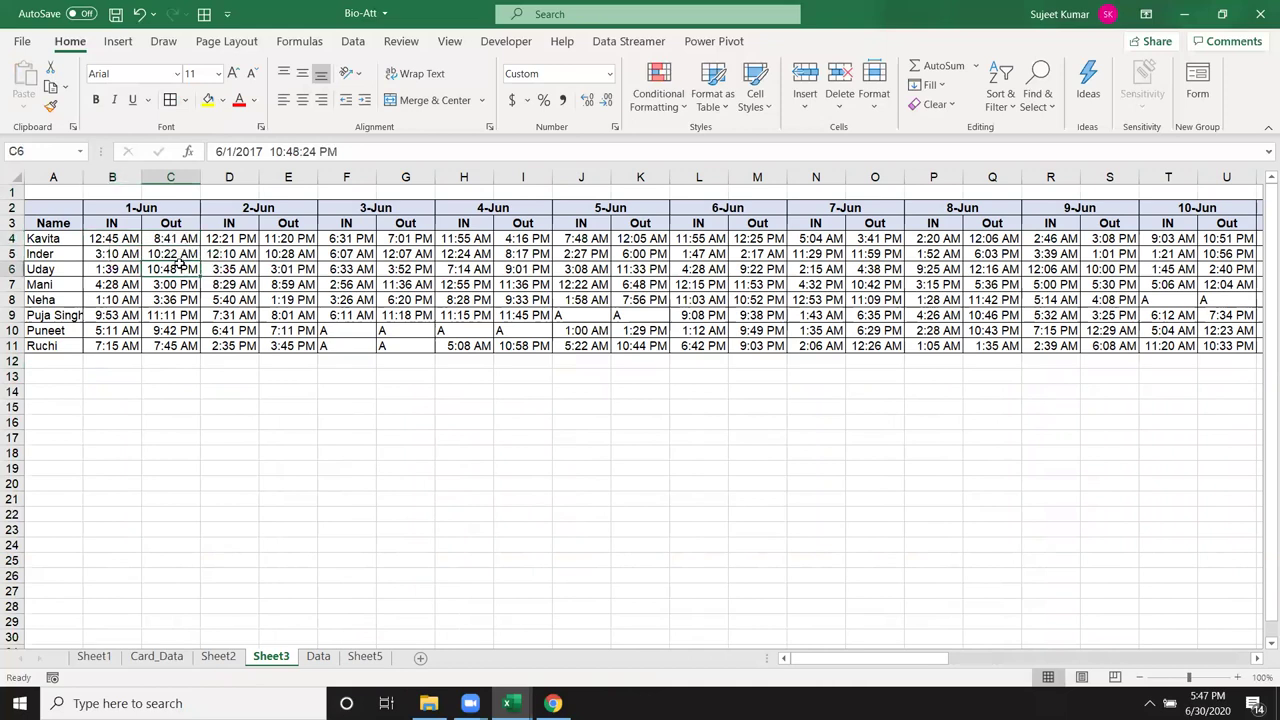
{"action": "key", "text": "Down"}
{"action": "key", "text": "Down"}
{"action": "key", "text": "Down"}
{"action": "key", "text": "Down"}
{"action": "key", "text": "Down"}
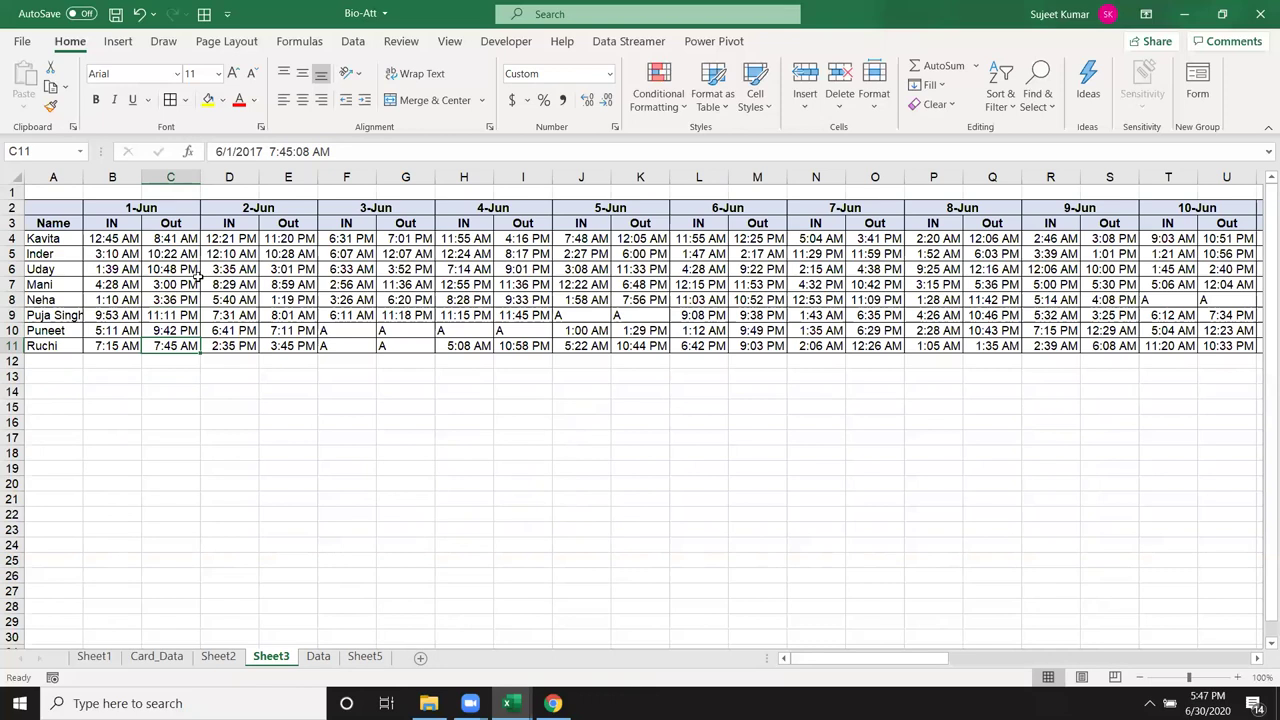
{"action": "left_click", "coordinate": [217, 180]}
{"action": "left_click_drag", "start_coordinate": [217, 180], "coordinate": [216, 177]}
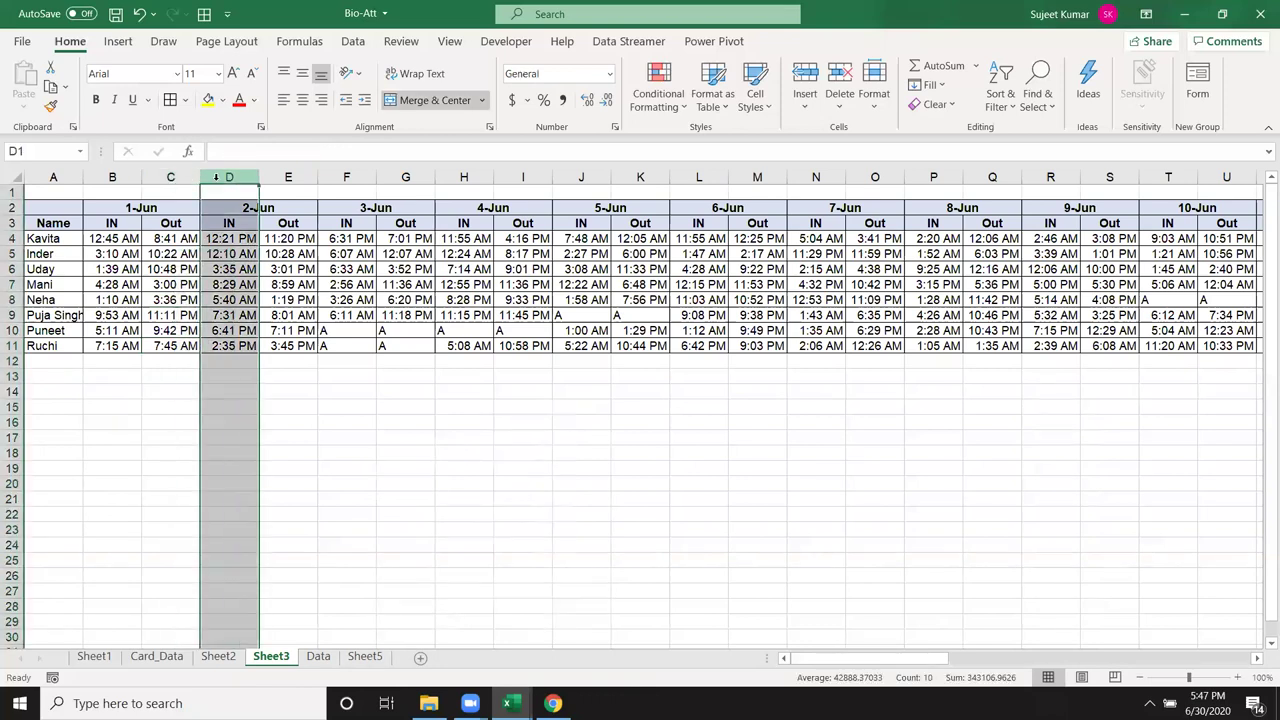
{"action": "key", "text": "ctrl+shift+plus"}
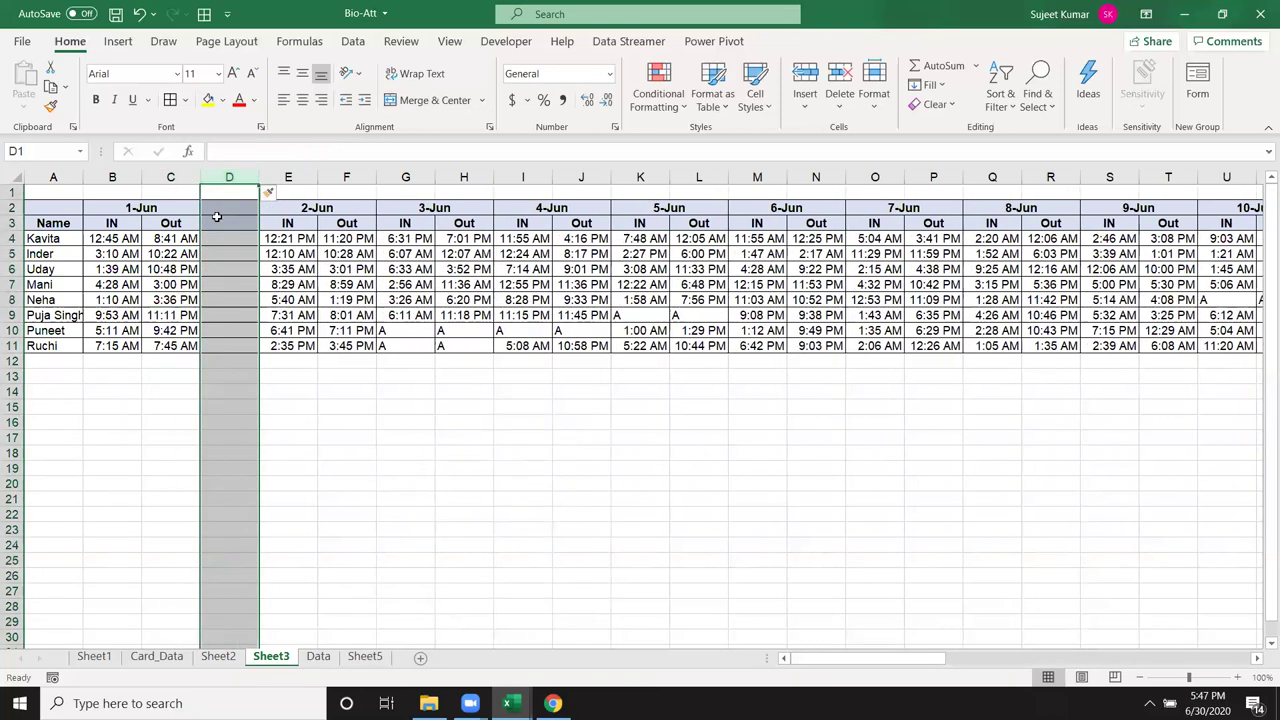
{"action": "left_click", "coordinate": [218, 222]}
{"action": "type", "text": "Dif"}
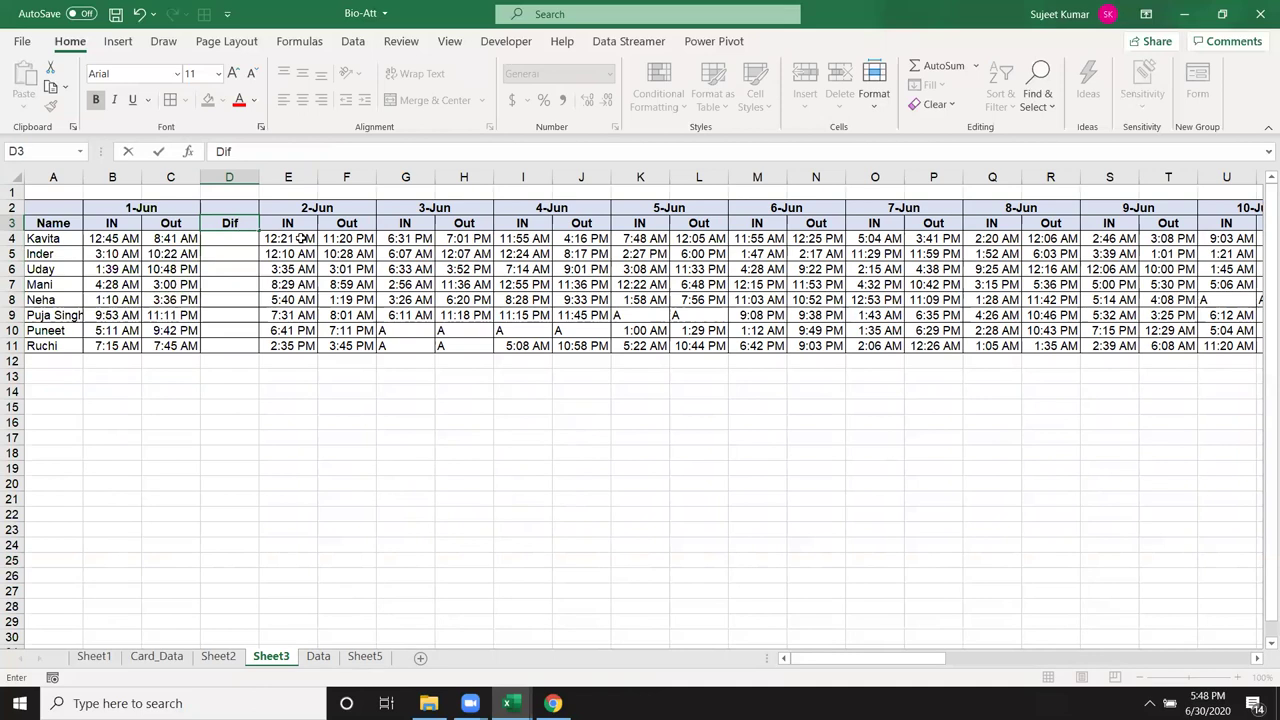
{"action": "key", "text": "Escape"}
{"action": "key", "text": "ctrl+space"}
{"action": "key", "text": "ctrl+minus"}
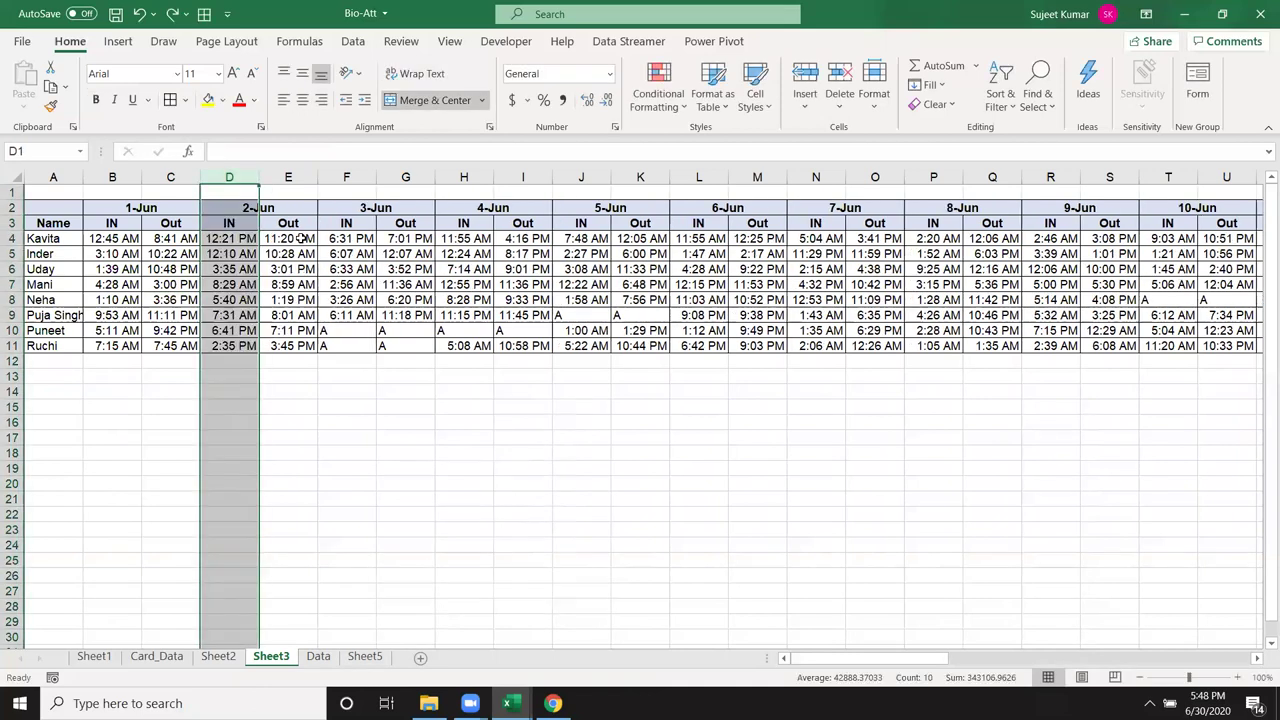
{"action": "left_click", "coordinate": [115, 194]}
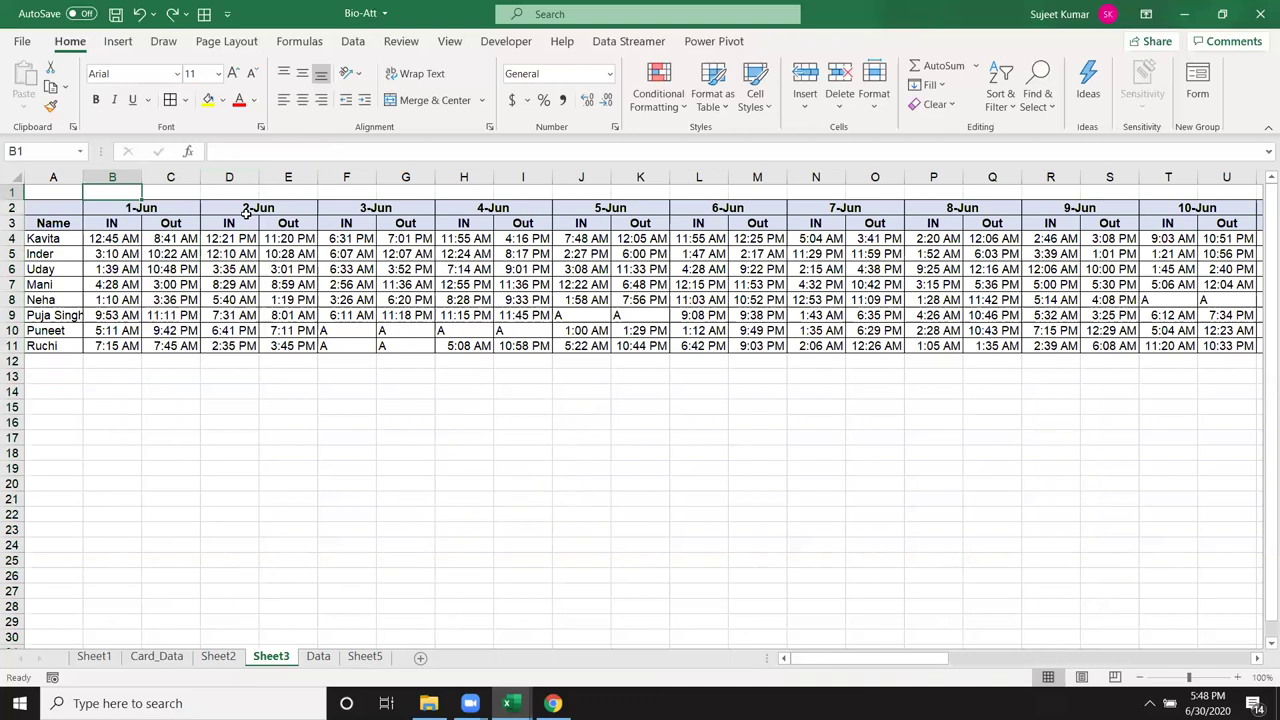
- Enter 1 in B1 and C1 above the 1-Jun IN and Out columns
{"action": "key", "text": "Right"}
{"action": "key", "text": "Left"}
{"action": "key", "text": "Right"}
{"action": "key", "text": "Left"}
{"action": "type", "text": "1"}
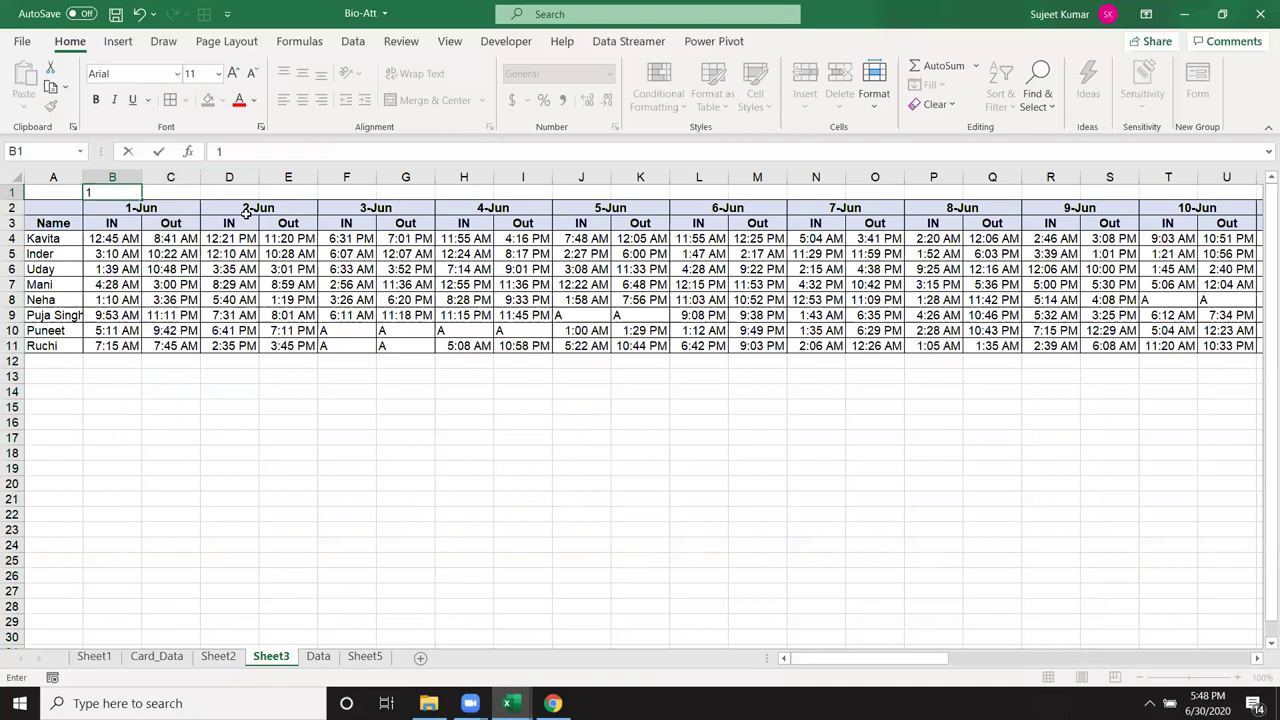
{"action": "key", "text": "Right"}
{"action": "type", "text": "1"}
{"action": "key", "text": "Right"}
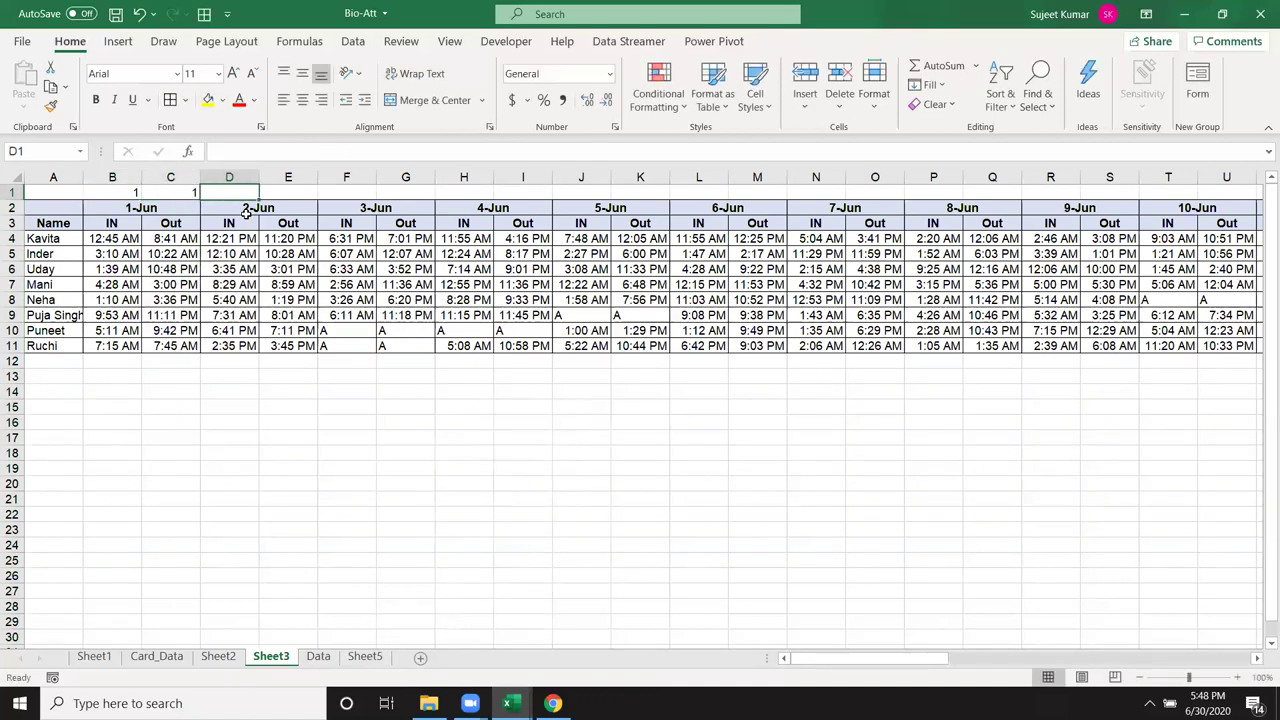
- Enter =B1+1 in D1 and copy it into E1
{"action": "type", "text": "="}
{"action": "key", "text": "Left"}
{"action": "key", "text": "Left"}
{"action": "type", "text": "+"}
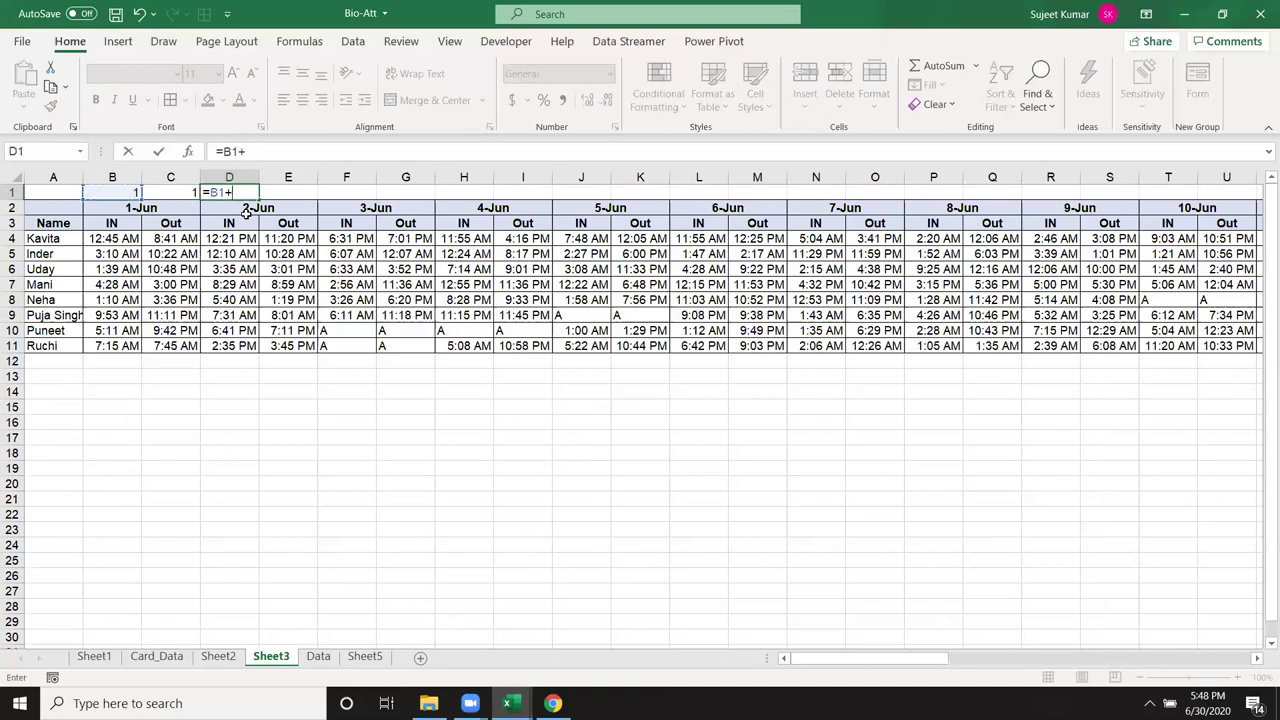
{"action": "key", "text": "Return"}
{"action": "key", "text": "Up"}
{"action": "key", "text": "shift+Right"}
{"action": "key", "text": "ctrl+r"}
- Fill the pair numbering across row 1 to the last date column
{"action": "key", "text": "Down"}
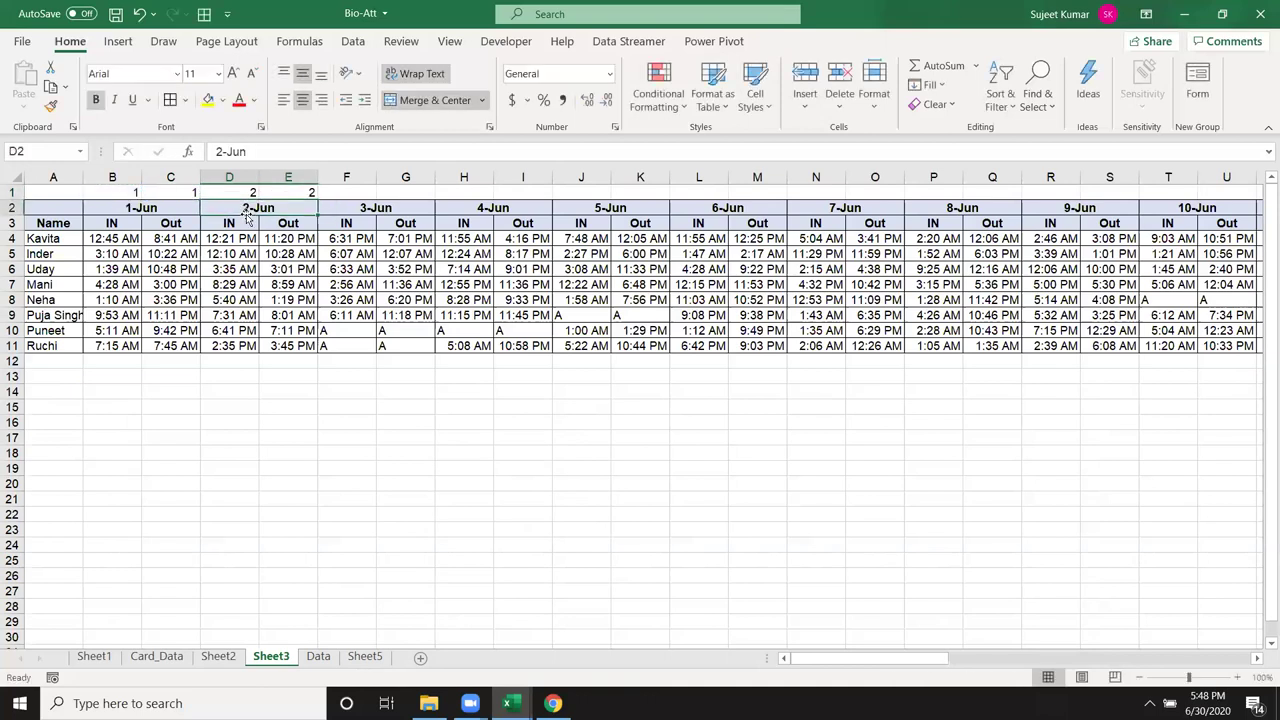
{"action": "key", "text": "Down"}
{"action": "key", "text": "Down"}
{"action": "key", "text": "ctrl+Right"}
{"action": "key", "text": "Right"}
{"action": "key", "text": "Up"}
{"action": "key", "text": "Up"}
{"action": "key", "text": "Up"}
{"action": "key", "text": "Left"}
{"action": "key", "text": "ctrl+shift+Left"}
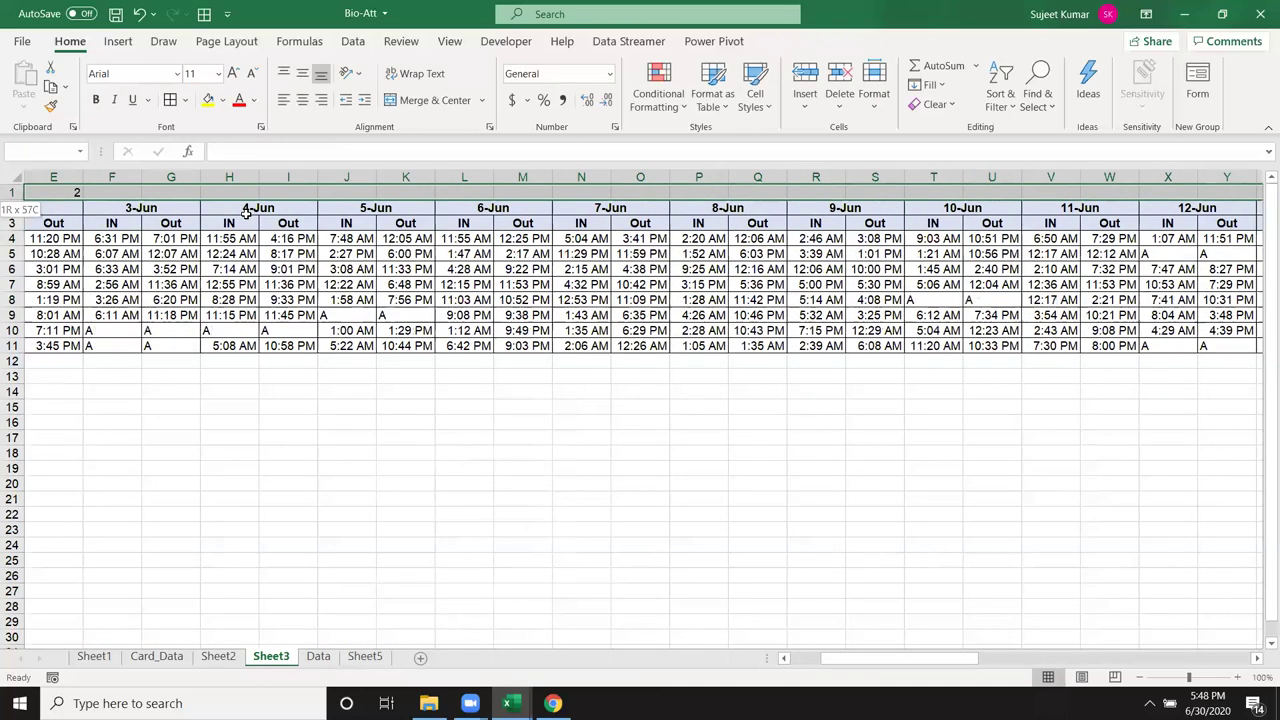
{"action": "key", "text": "ctrl+r"}
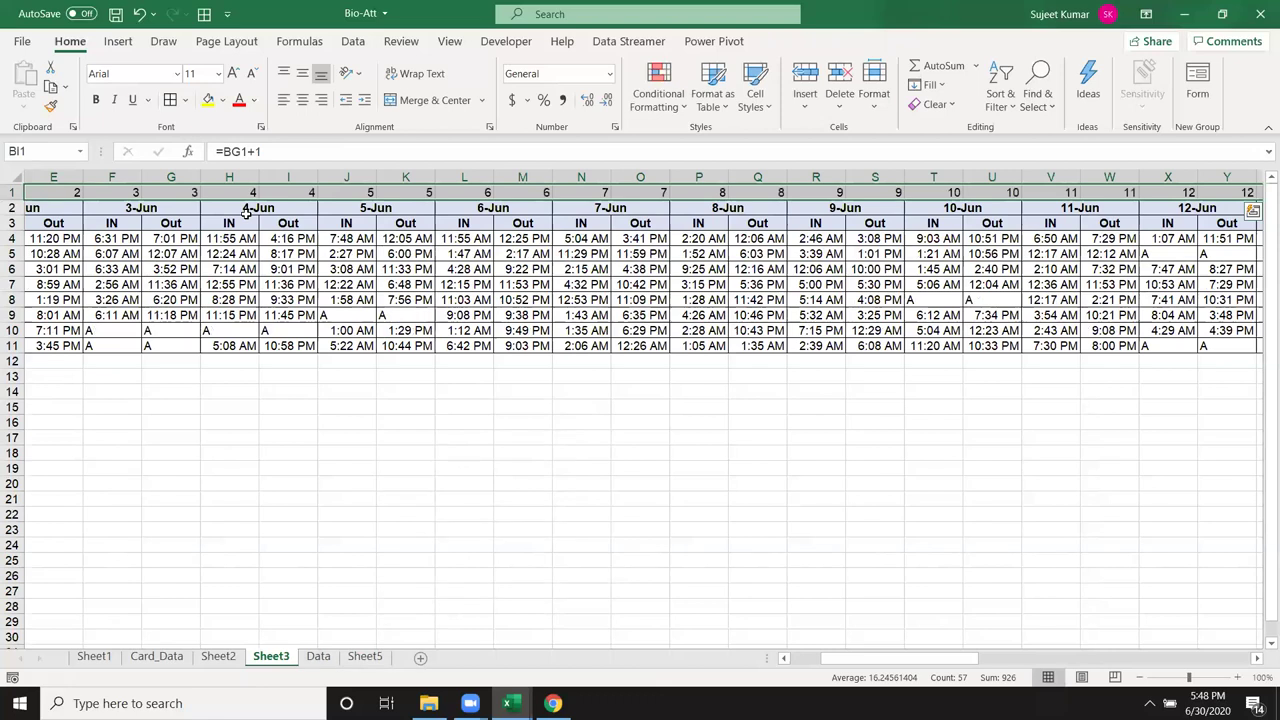
- Copy row 1 and paste it back as plain values
{"action": "key", "text": "ctrl+shift+Left"}
{"action": "key", "text": "ctrl+shift+Left"}
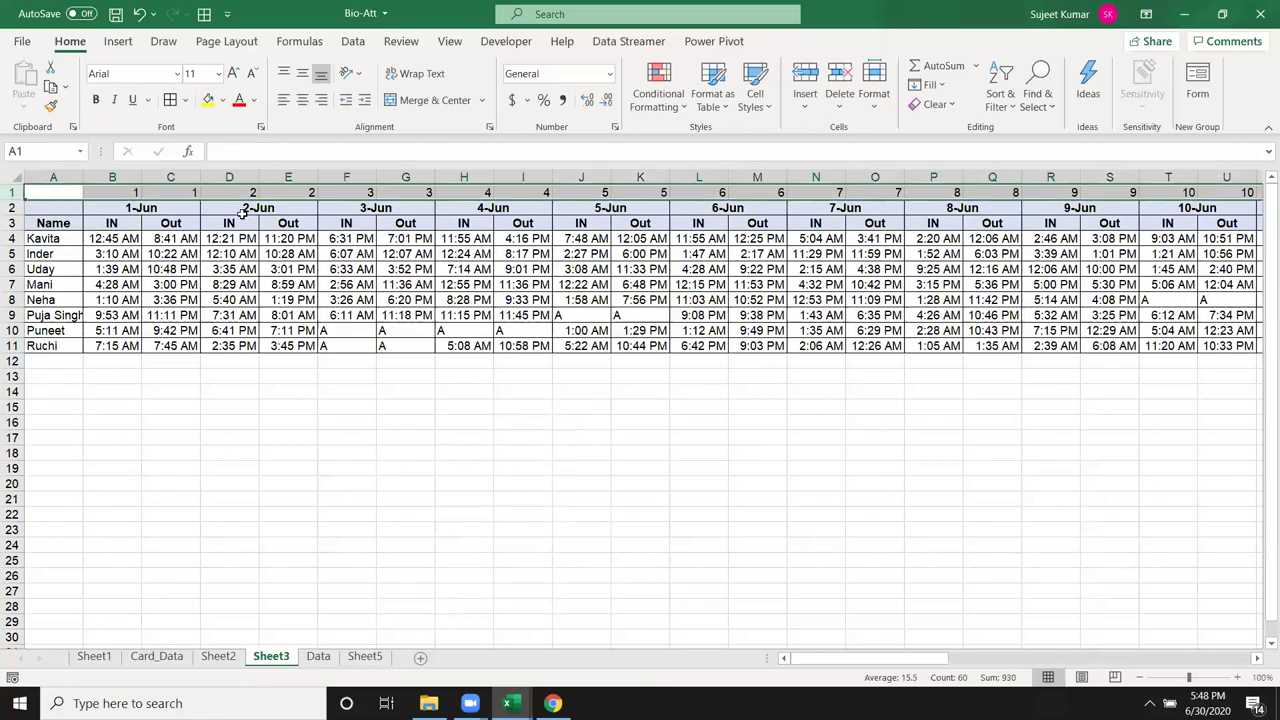
{"action": "key", "text": "ctrl+c"}
{"action": "left_click", "coordinate": [24, 104]}
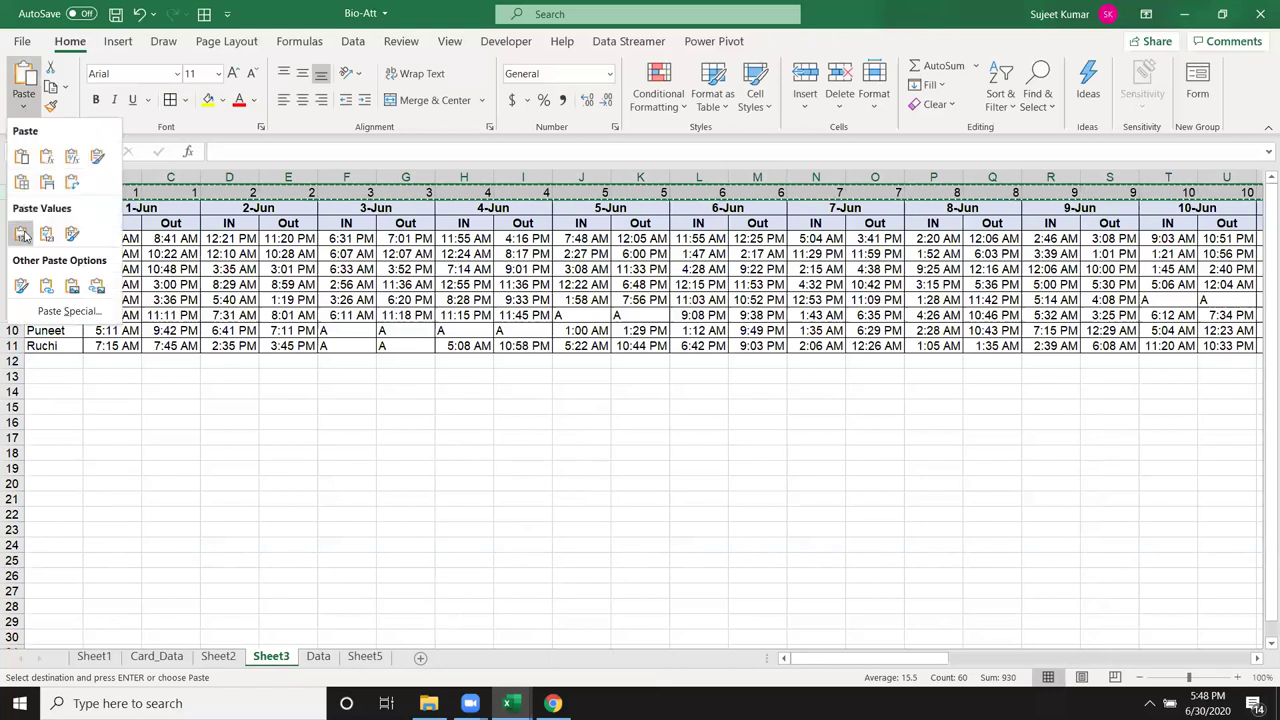
{"action": "key", "text": "Escape"}
{"action": "key", "text": "Escape"}
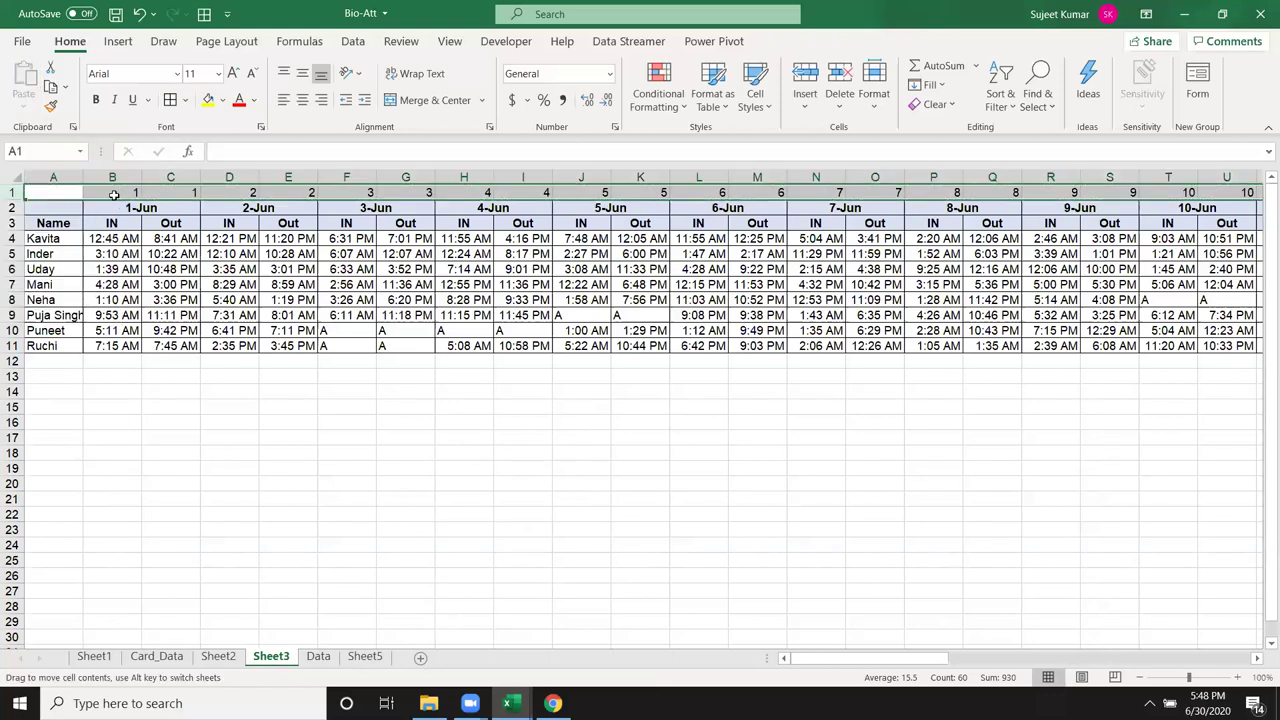
{"action": "left_click", "coordinate": [124, 192]}
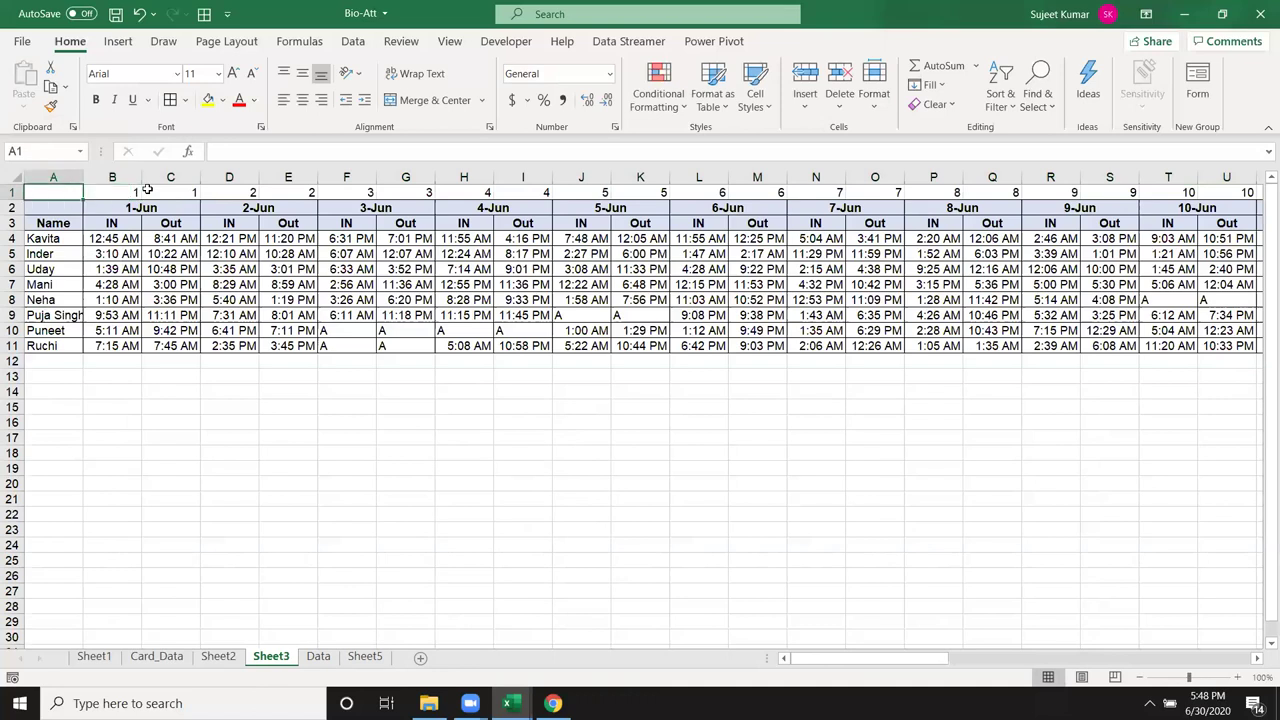
- Enter 1 in BJ1 and 2 in BK1 after the 30-Jun block
{"action": "key", "text": "ctrl+Right"}
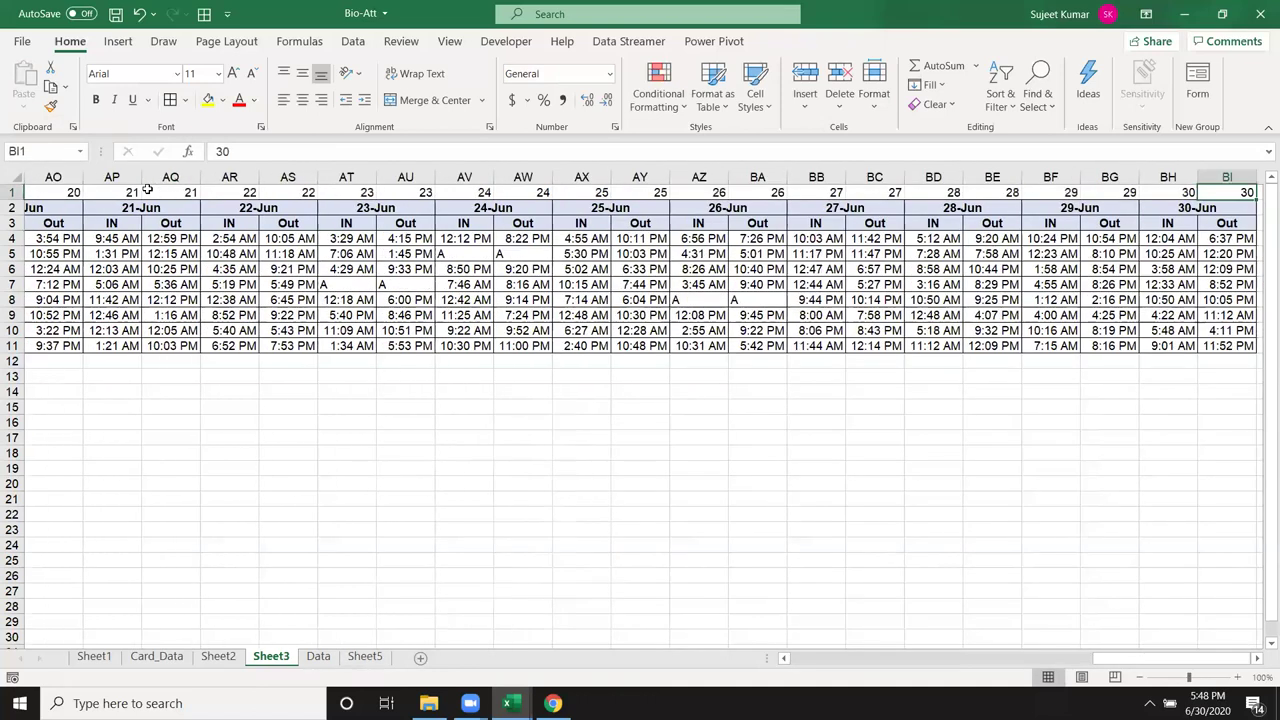
{"action": "key", "text": "Right"}
{"action": "key", "text": "Right"}
{"action": "key", "text": "Left"}
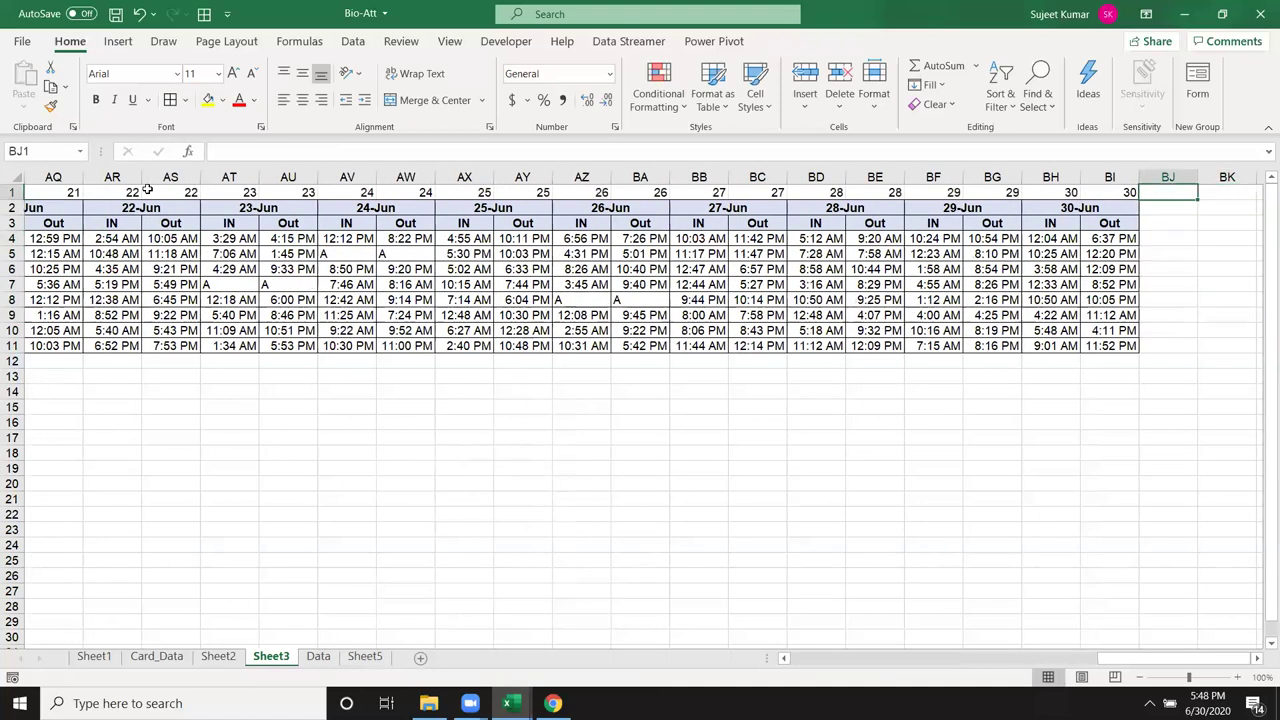
{"action": "type", "text": "1"}
{"action": "key", "text": "Tab"}
{"action": "type", "text": "2"}
{"action": "key", "text": "Tab"}
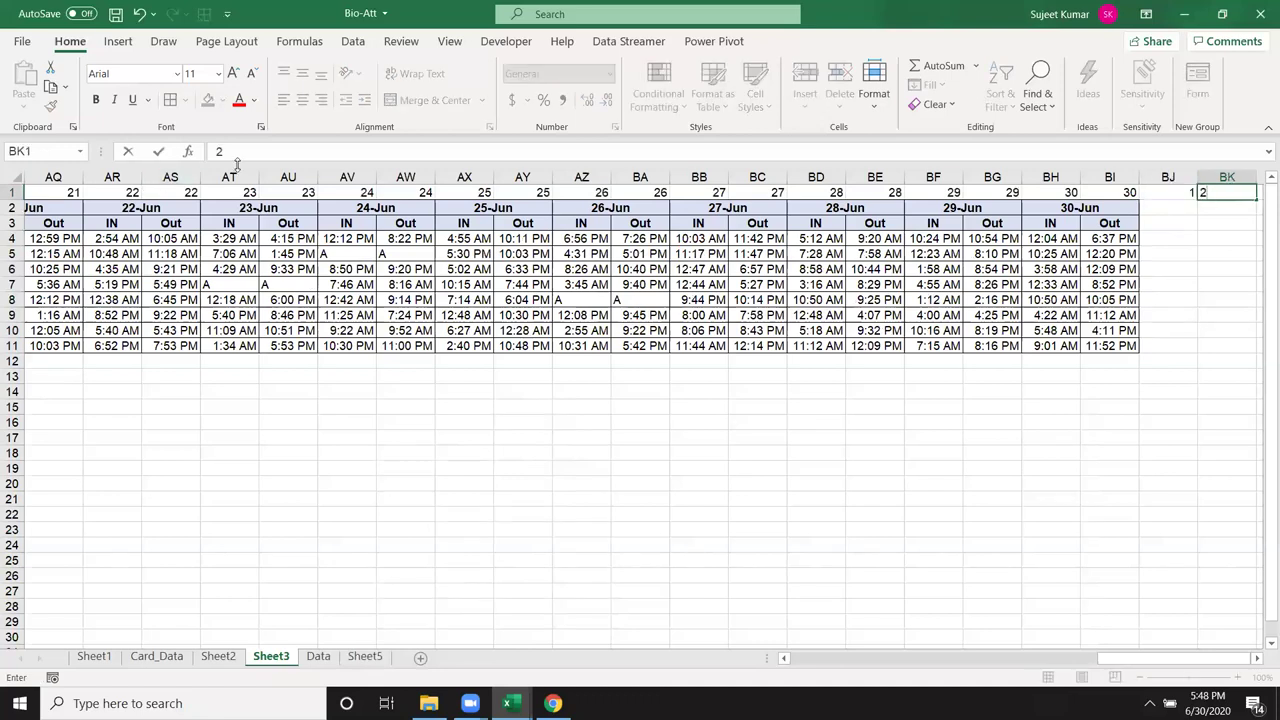
- Extend the 1, 2 series with the fill handle up to 30 in CM1
{"action": "mouse_move", "coordinate": [1110, 192]}
{"action": "left_mouse_down"}
{"action": "mouse_move", "coordinate": [1264, 201]}
{"action": "mouse_move", "coordinate": [1240, 202]}
{"action": "left_mouse_up"}
{"action": "left_click", "coordinate": [1186, 193]}
{"action": "mouse_move", "coordinate": [1113, 195]}
{"action": "left_mouse_down"}
{"action": "mouse_move", "coordinate": [1261, 214]}
{"action": "mouse_move", "coordinate": [1257, 198]}
{"action": "left_mouse_up"}
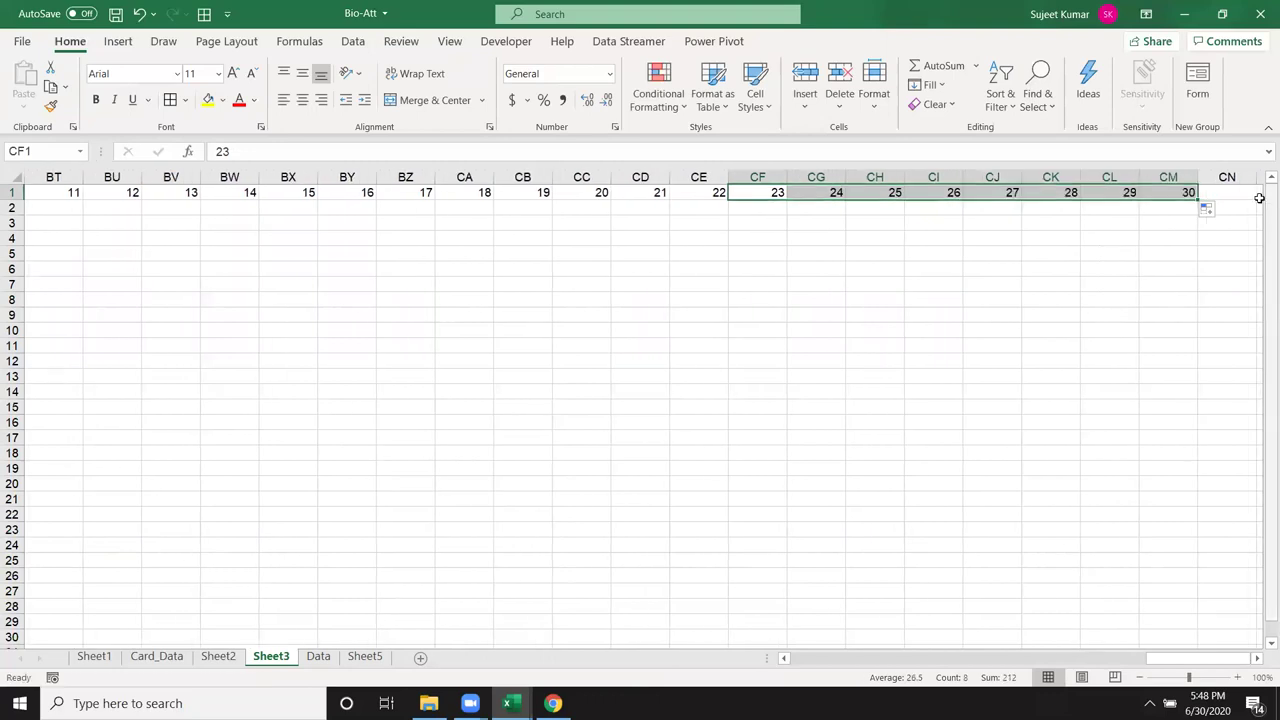
{"action": "left_click", "coordinate": [1188, 193]}
{"action": "key", "text": "Down"}
{"action": "key", "text": "ctrl+Left"}
{"action": "key", "text": "Right"}
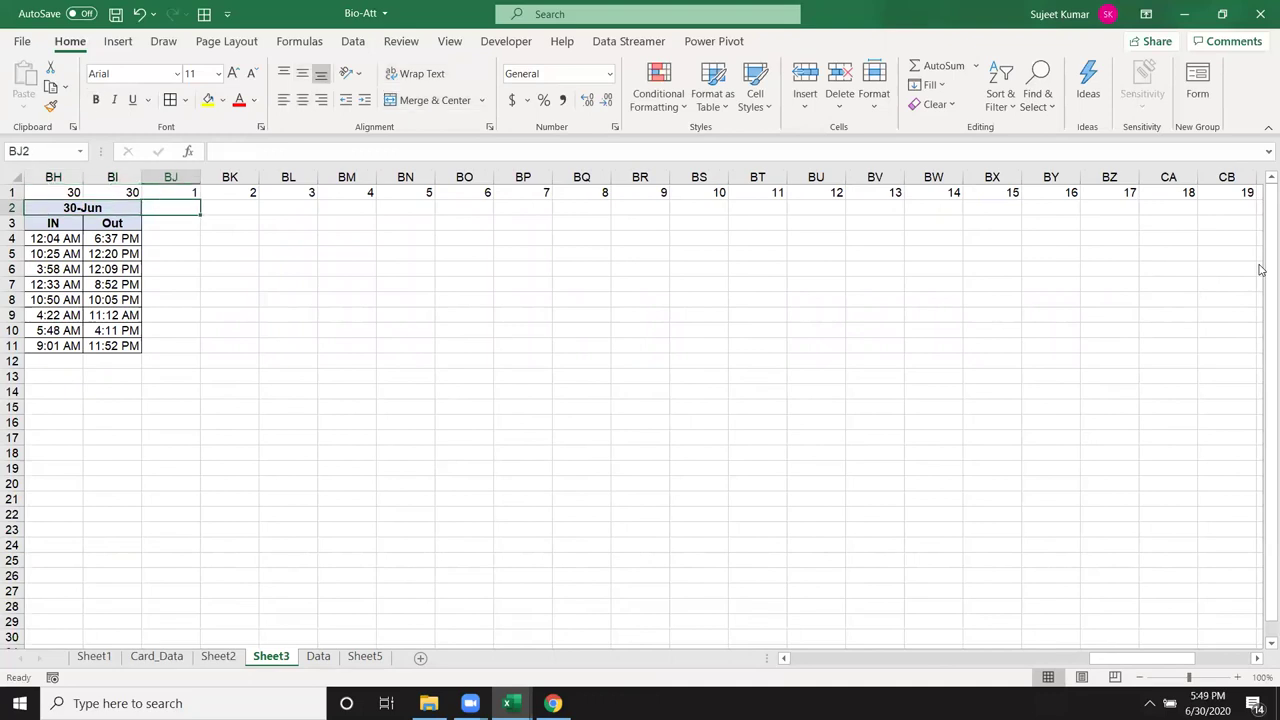
- Enter the heading Hours in BJ3
{"action": "type", "text": "Wor"}
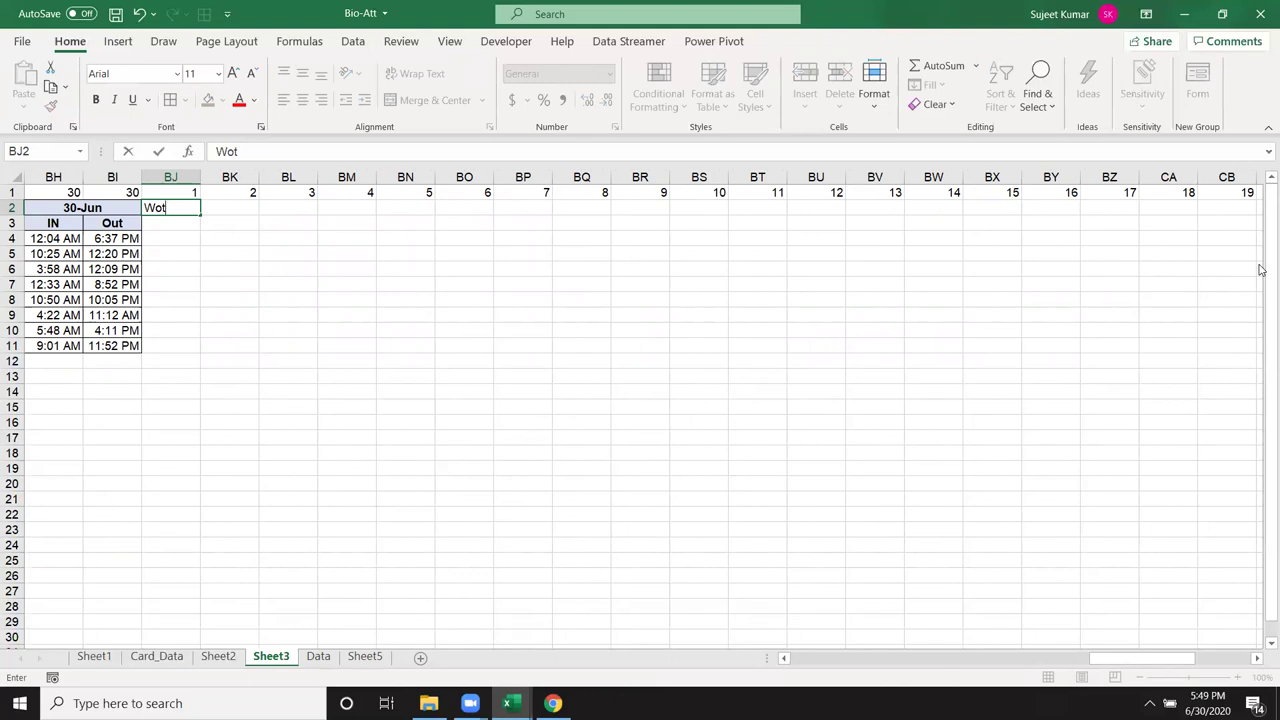
{"action": "key", "text": "Escape"}
{"action": "key", "text": "Down"}
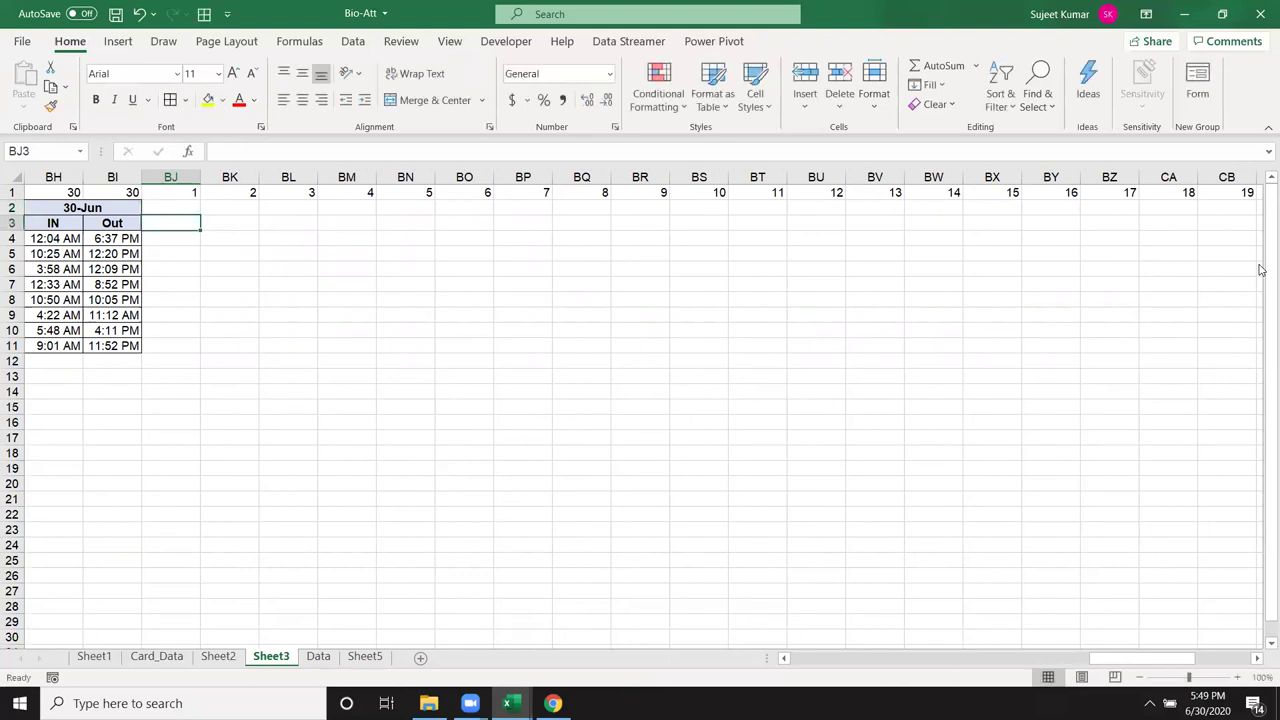
{"action": "type", "text": "Wo"}
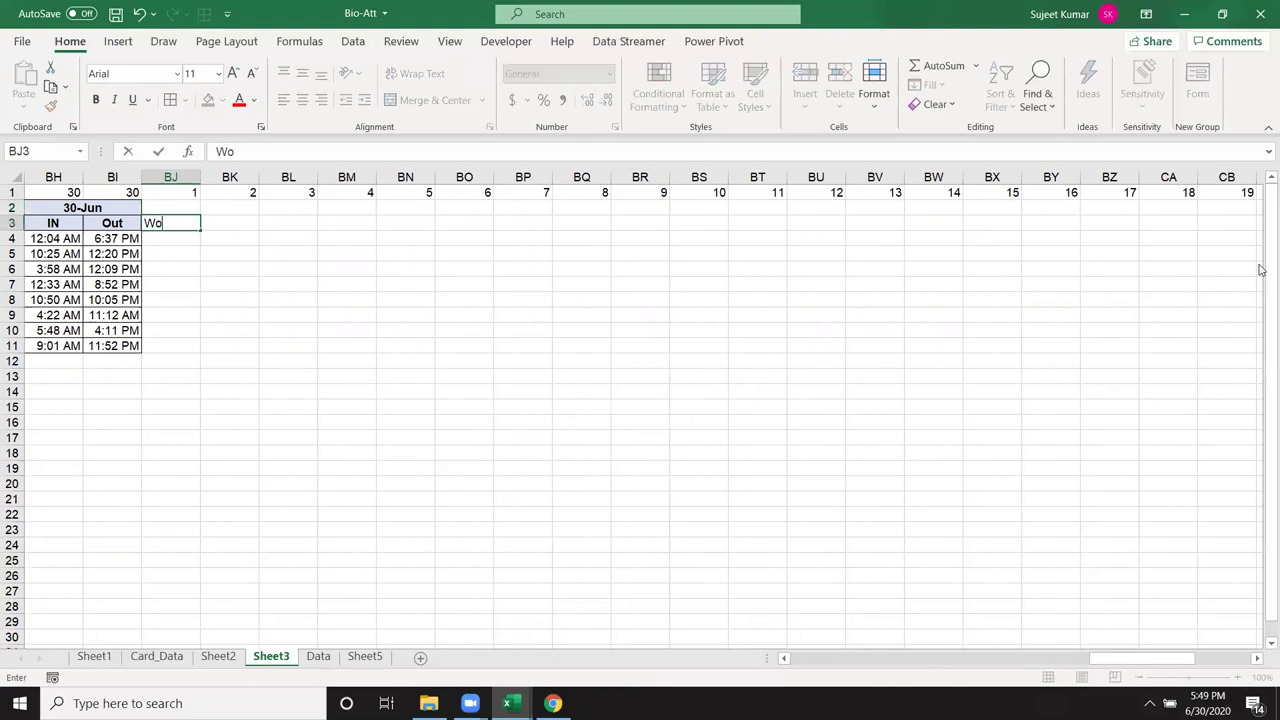
{"action": "type", "text": "rking"}
{"action": "key", "text": "BackSpace"}
{"action": "key", "text": "BackSpace"}
{"action": "key", "text": "BackSpace"}
{"action": "key", "text": "BackSpace"}
{"action": "key", "text": "BackSpace"}
{"action": "key", "text": "BackSpace"}
{"action": "key", "text": "BackSpace"}
{"action": "type", "text": "Time"}
{"action": "key", "text": "BackSpace"}
{"action": "key", "text": "BackSpace"}
{"action": "key", "text": "BackSpace"}
{"action": "key", "text": "BackSpace"}
{"action": "type", "text": "Hours"}
{"action": "key", "text": "Return"}
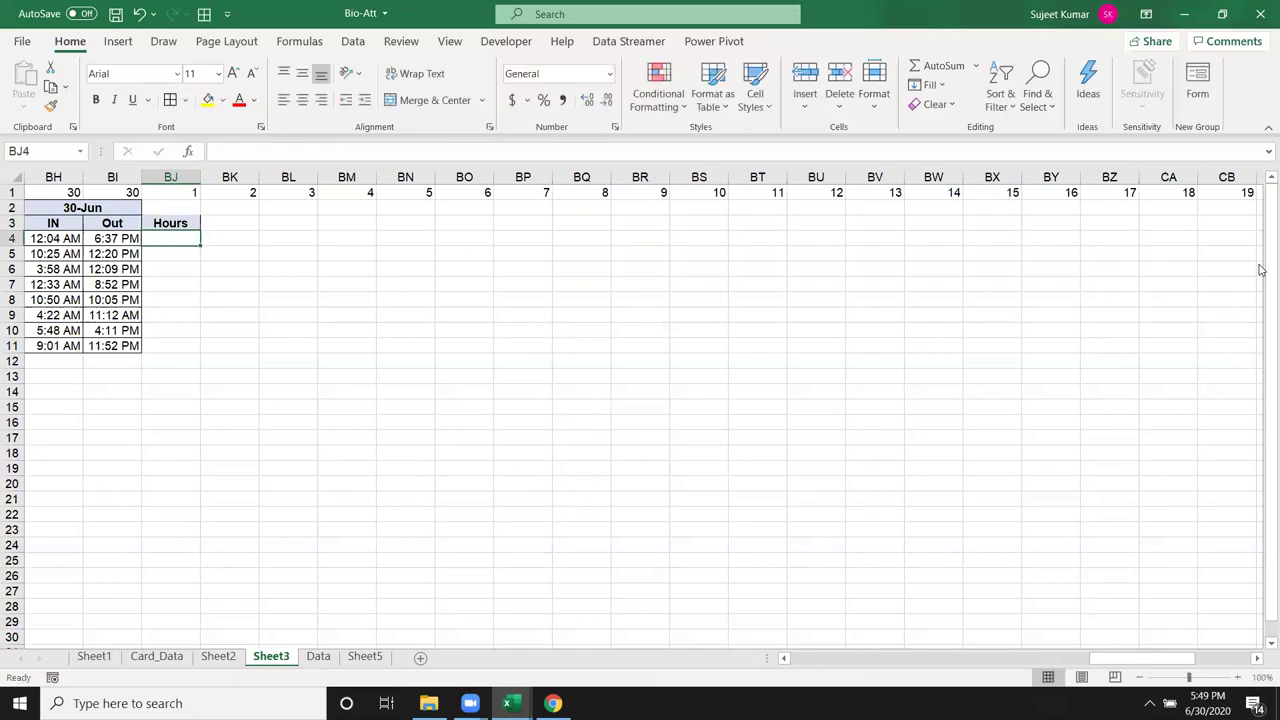
- Copy Hours across to CM3 and delete the extra entry in CN3
{"action": "left_click", "coordinate": [483, 314]}
{"action": "left_click", "coordinate": [172, 190]}
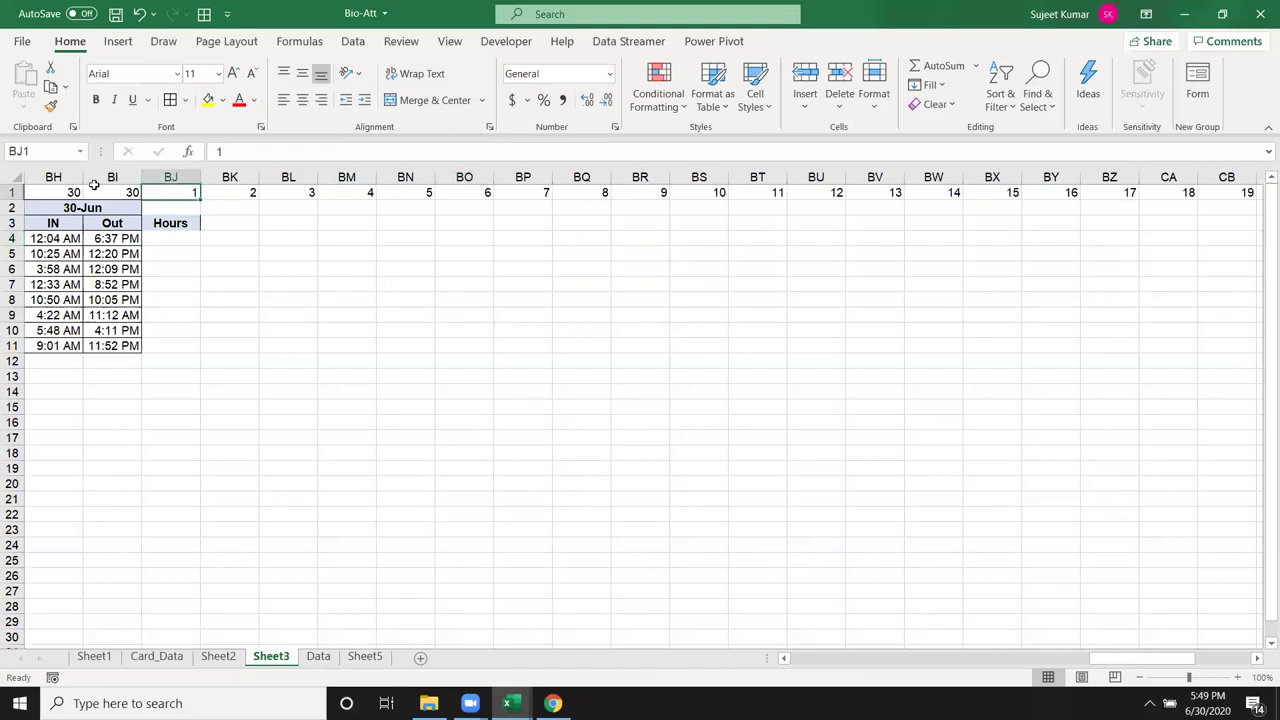
{"action": "double_click", "coordinate": [155, 193]}
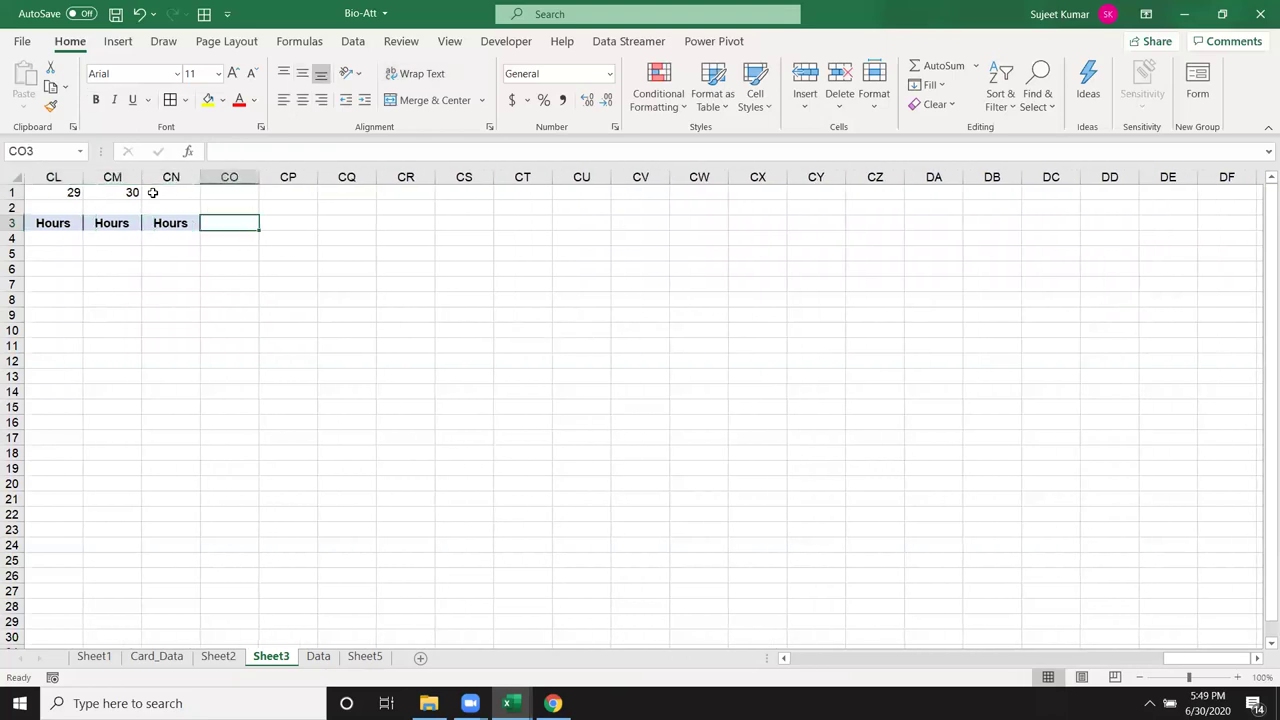
{"action": "key", "text": "Delete"}
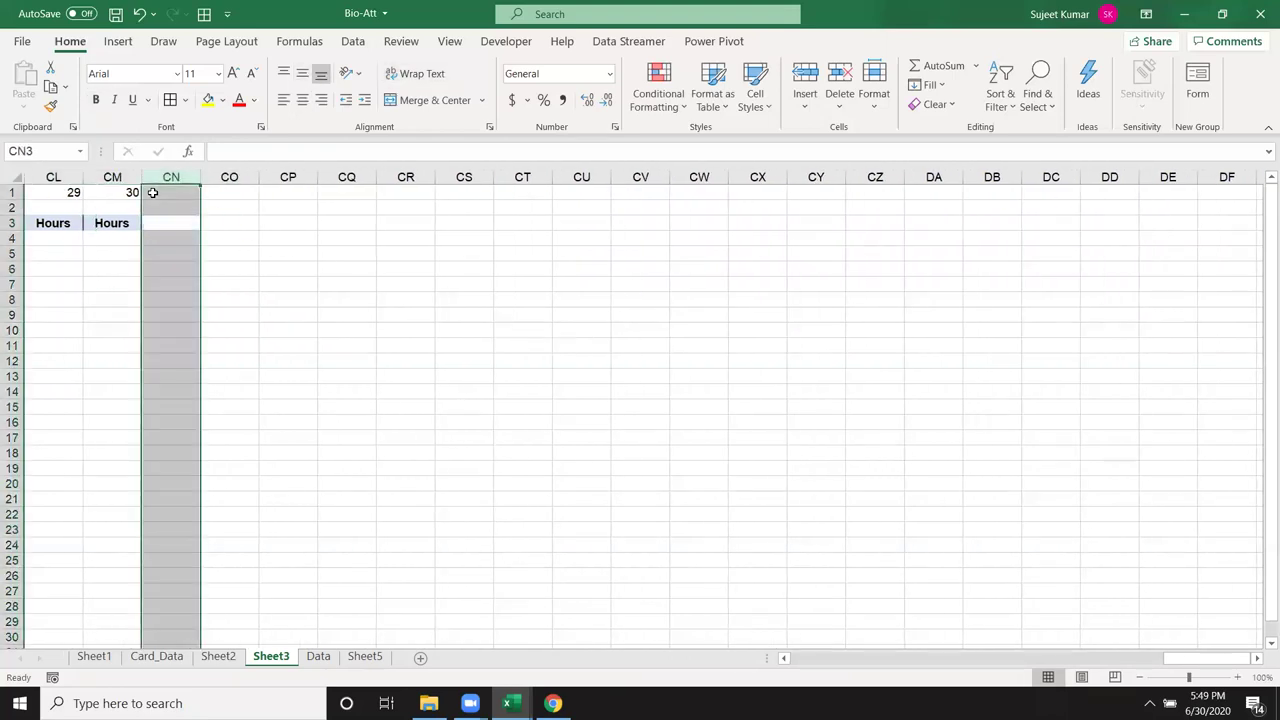
- Select B1:CM11 with Ctrl+Shift+arrow keys and open the Sort & Filter menu
{"action": "key", "text": "Up"}
{"action": "key", "text": "Right"}
{"action": "key", "text": "Up"}
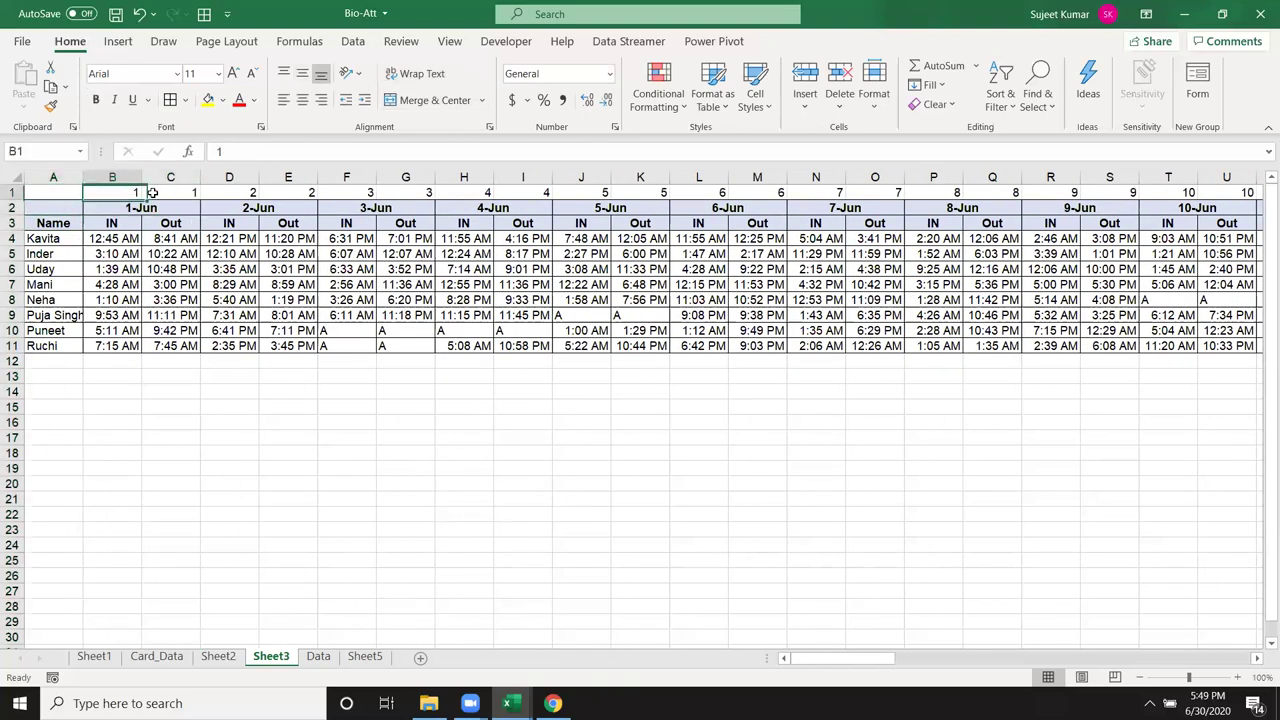
{"action": "key", "text": "ctrl+shift+Down"}
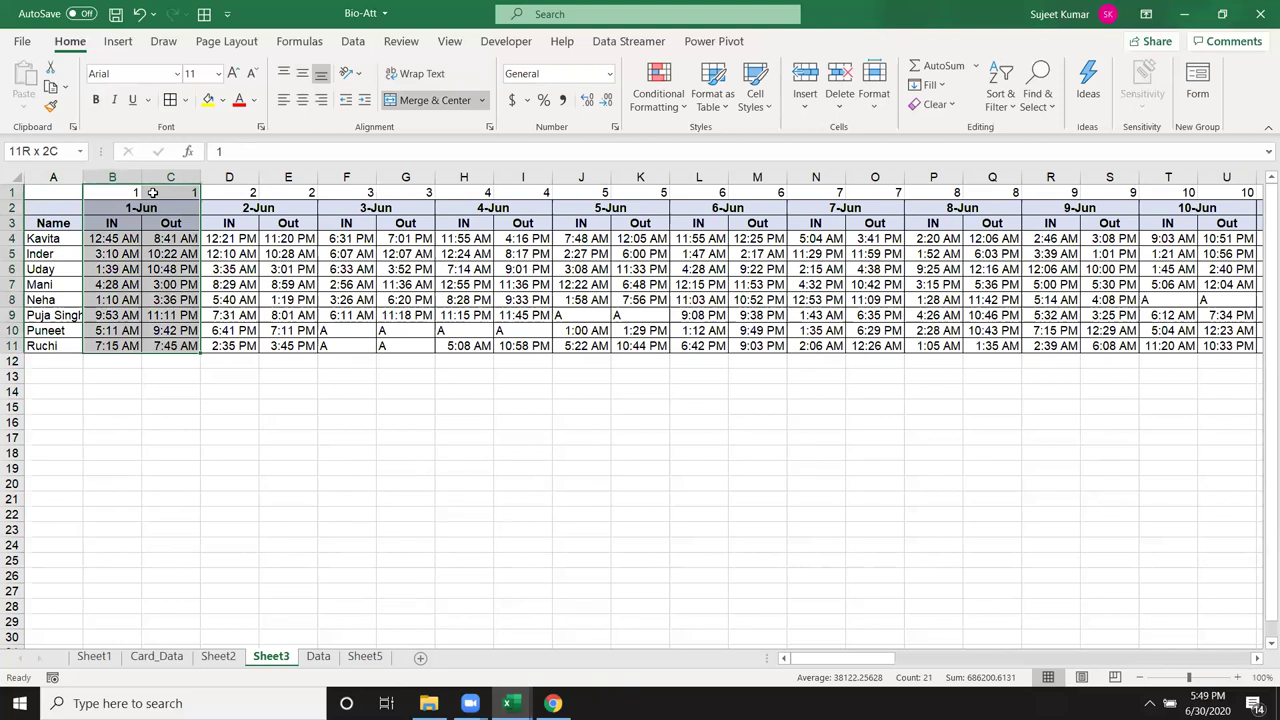
{"action": "key", "text": "ctrl+shift+Right"}
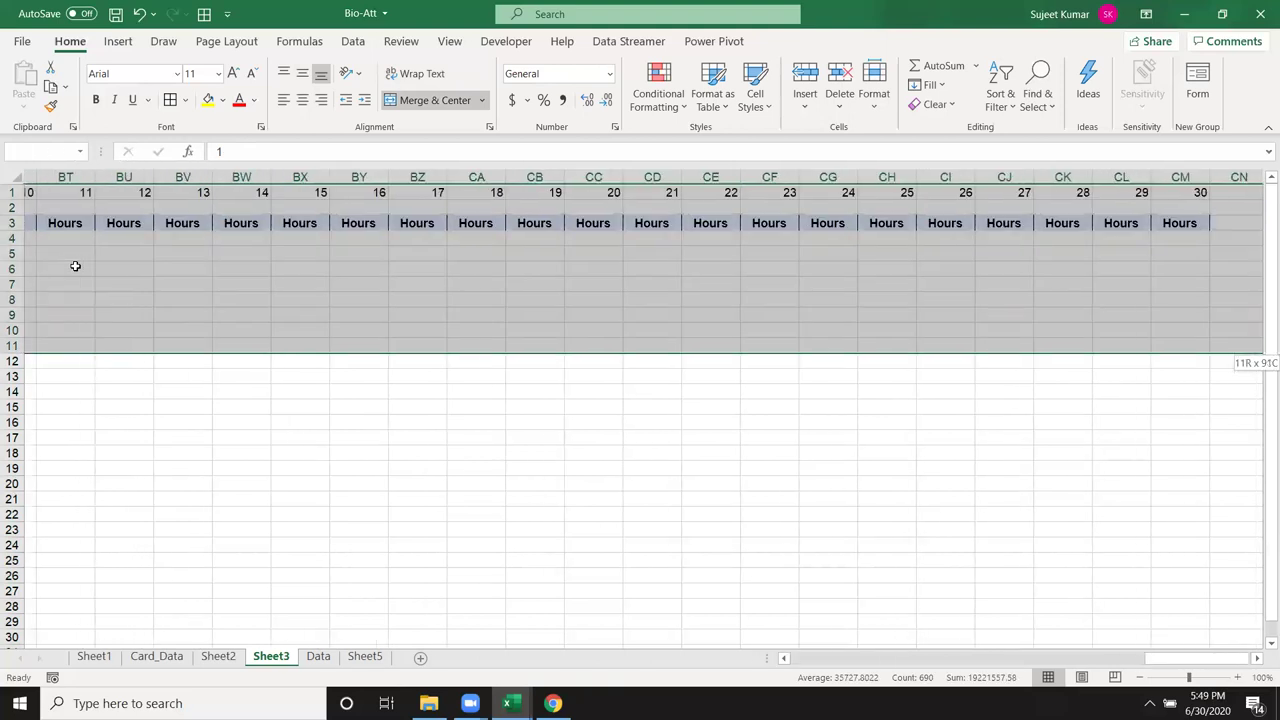
{"action": "left_click", "coordinate": [1006, 108]}
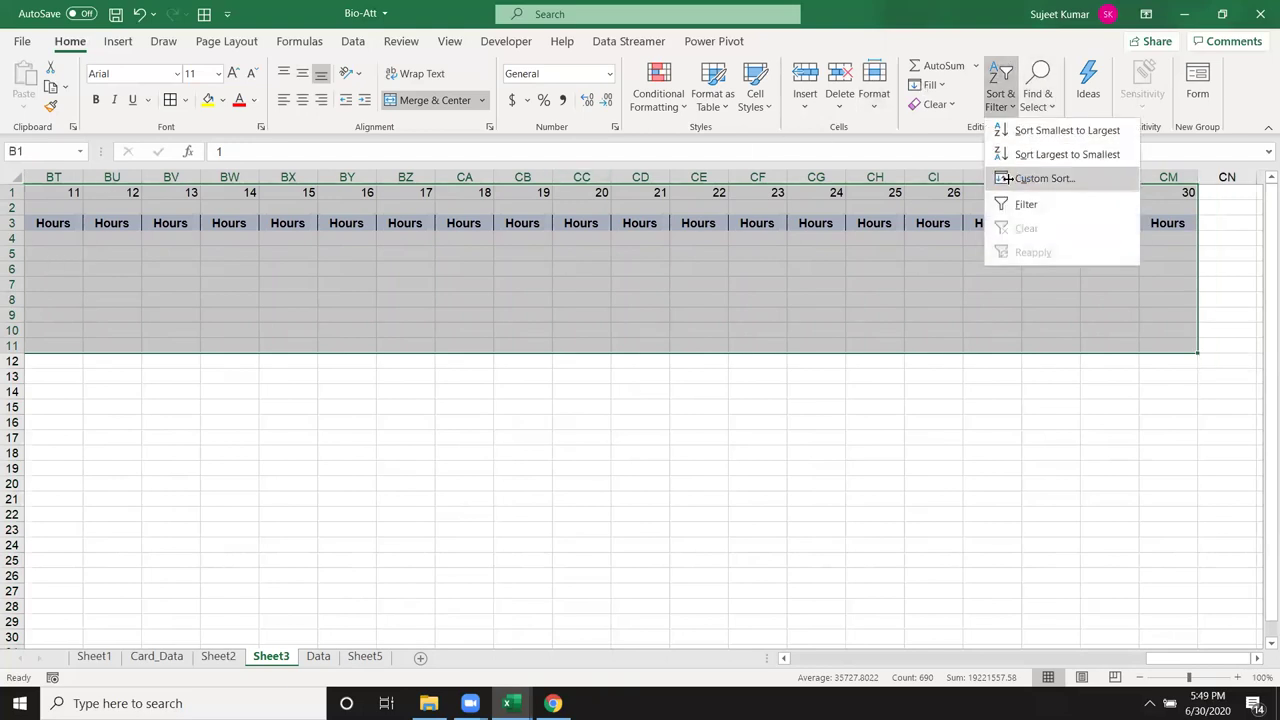
- Custom-sort the range left to right by Row 1, dismissing the merged-cells warning
{"action": "left_click", "coordinate": [1030, 178]}
{"action": "left_click", "coordinate": [793, 281]}
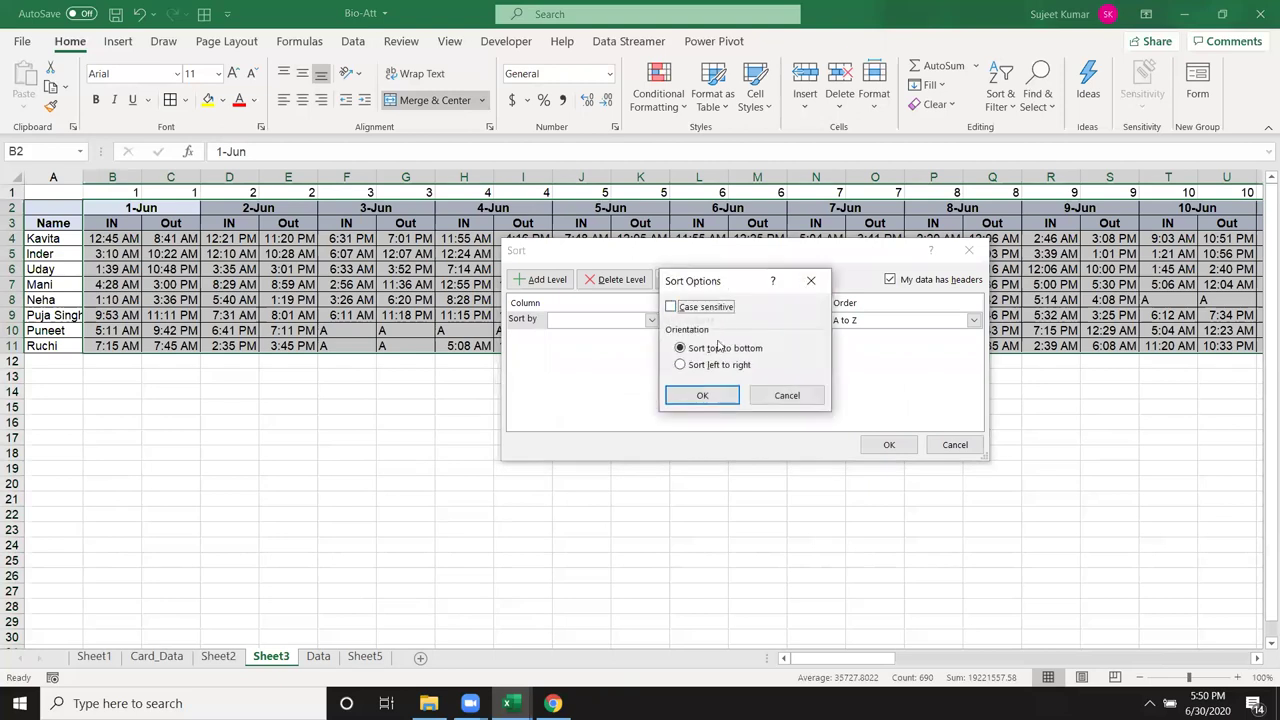
{"action": "left_click", "coordinate": [700, 363]}
{"action": "left_click", "coordinate": [703, 393]}
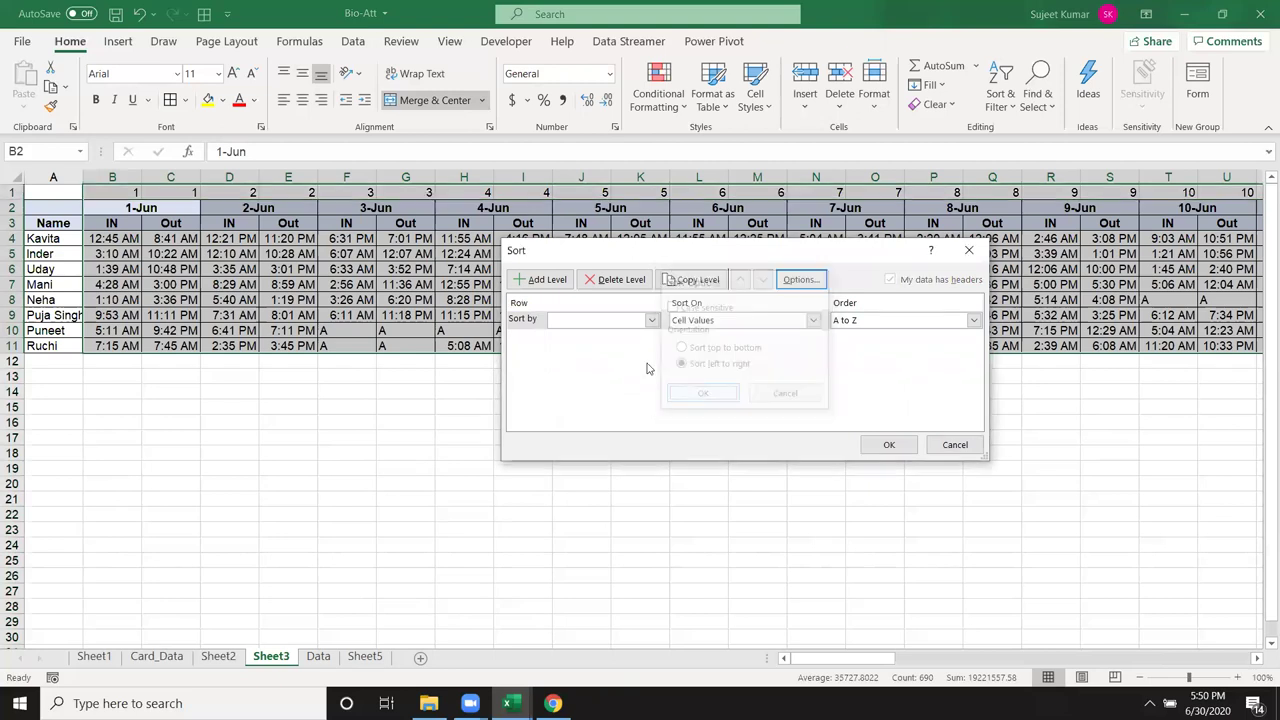
{"action": "left_click", "coordinate": [620, 320]}
{"action": "left_click", "coordinate": [619, 337]}
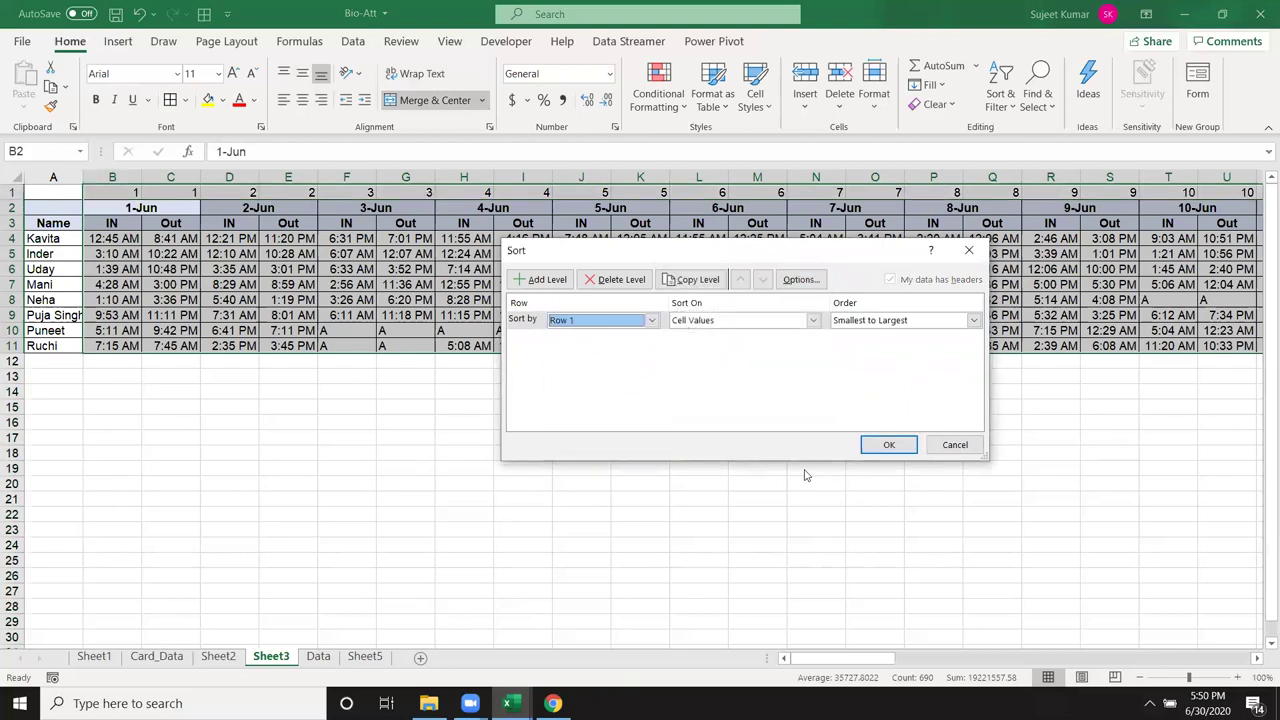
{"action": "left_click", "coordinate": [897, 451]}
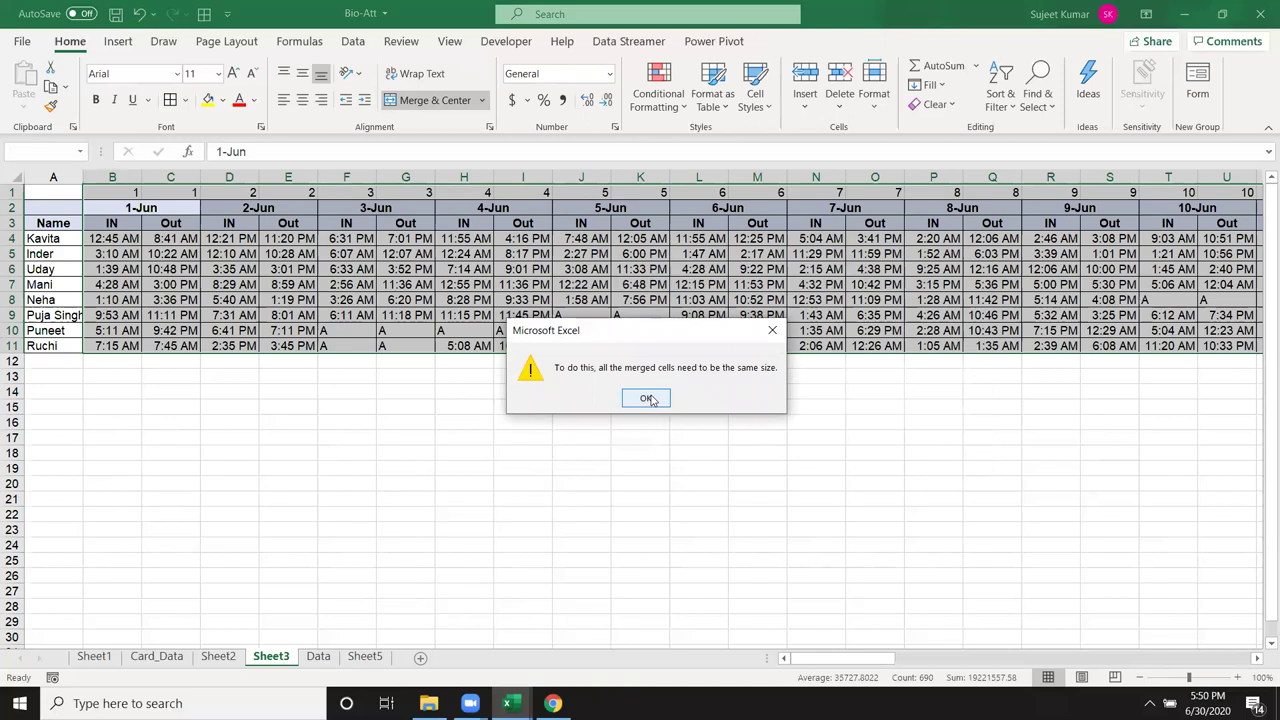
{"action": "left_click", "coordinate": [648, 399]}
- Unmerge the date headers in row 2
{"action": "left_click", "coordinate": [137, 210]}
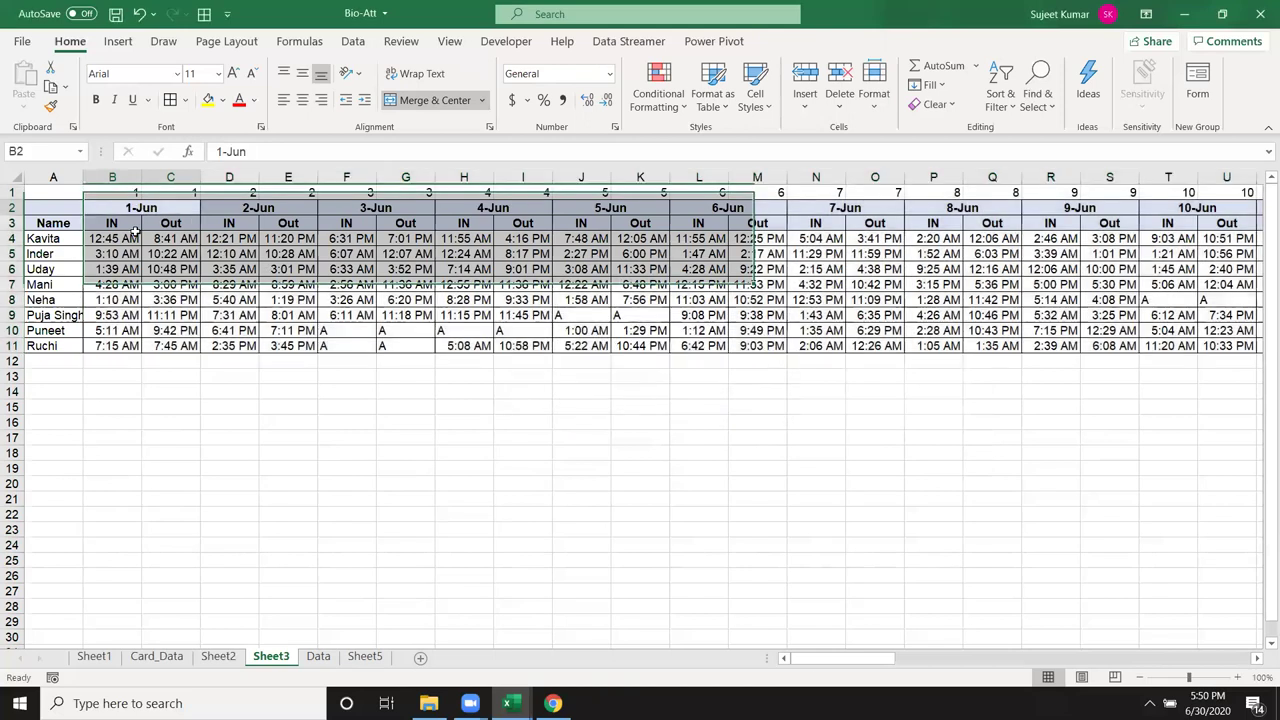
{"action": "left_click", "coordinate": [10, 207]}
{"action": "left_click", "coordinate": [447, 103]}
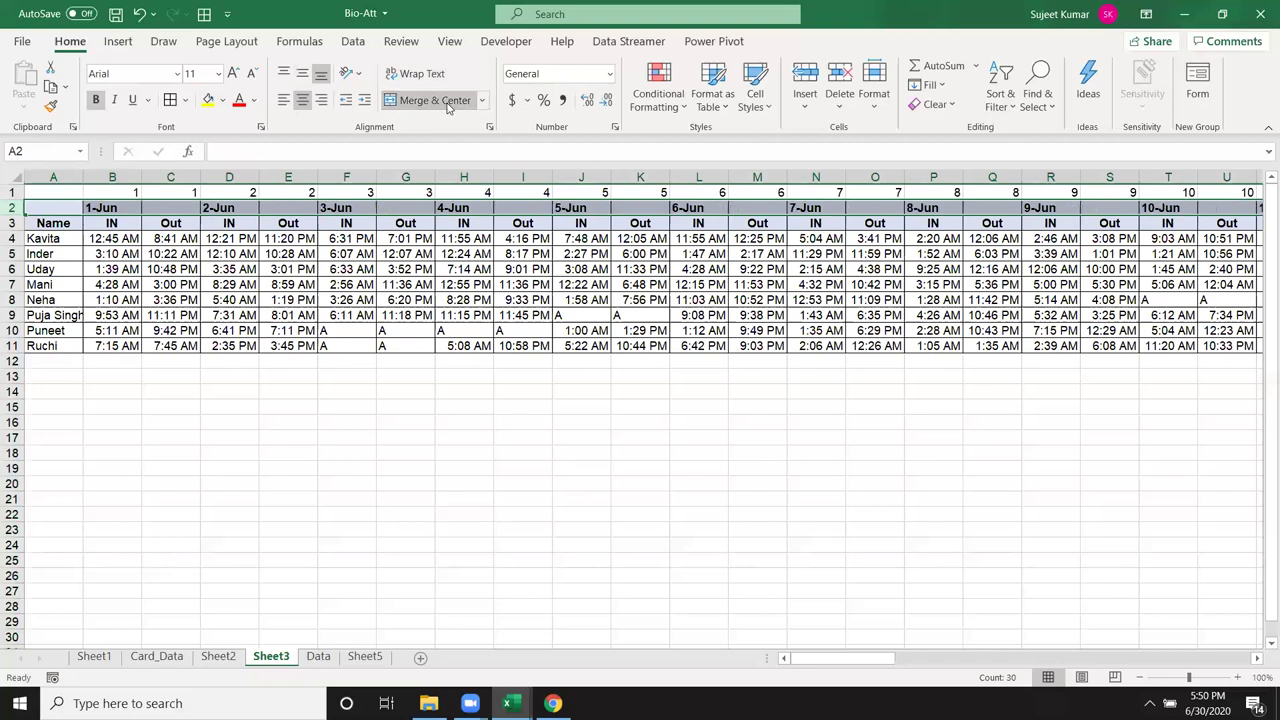
{"action": "left_click", "coordinate": [242, 253]}
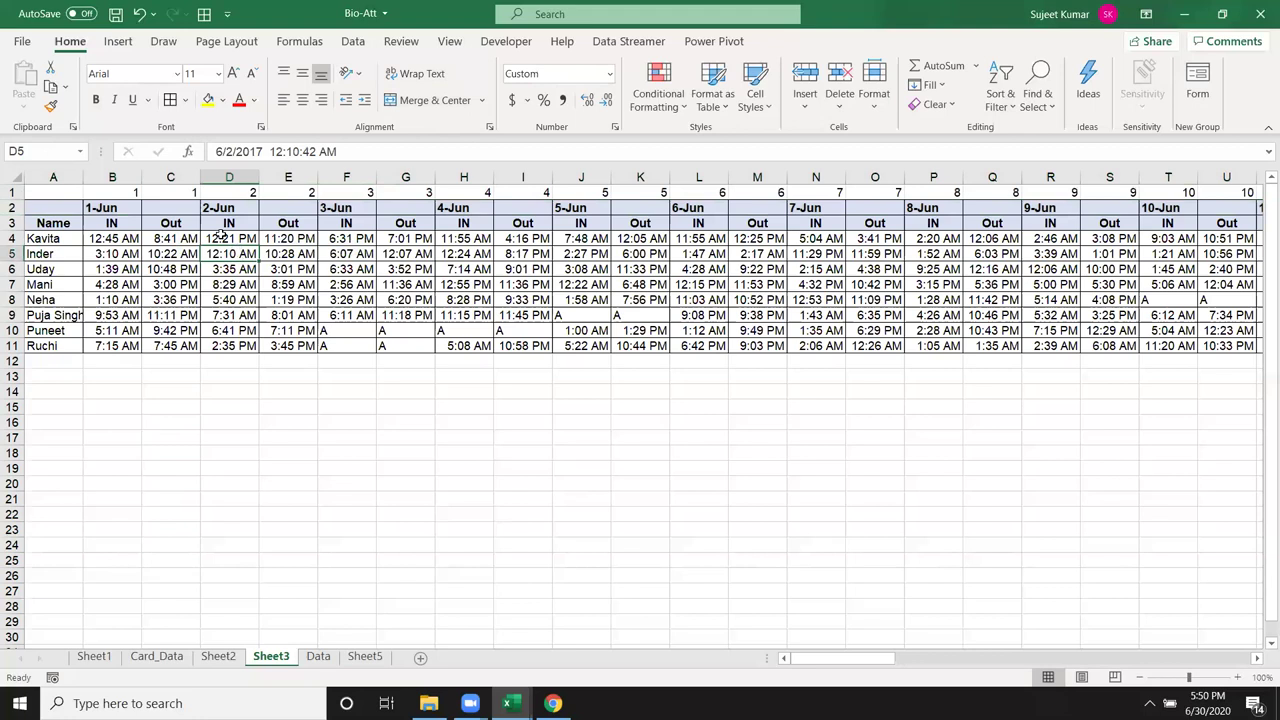
- Reselect B1 through column CM down to the last row and open Sort & Filter
{"action": "left_click", "coordinate": [115, 190]}
{"action": "scroll", "coordinate": [116, 190], "scroll_direction": "right", "scroll_amount": 15}
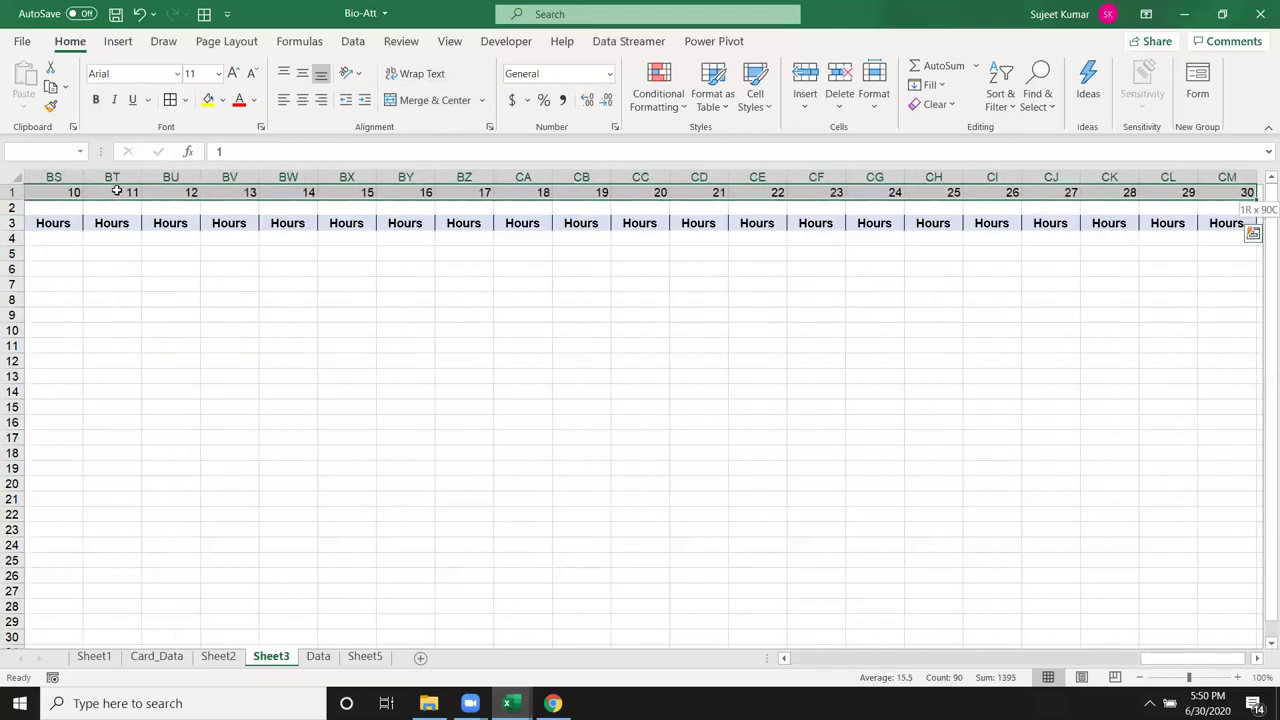
{"action": "scroll", "coordinate": [116, 190], "scroll_direction": "left", "scroll_amount": 15}
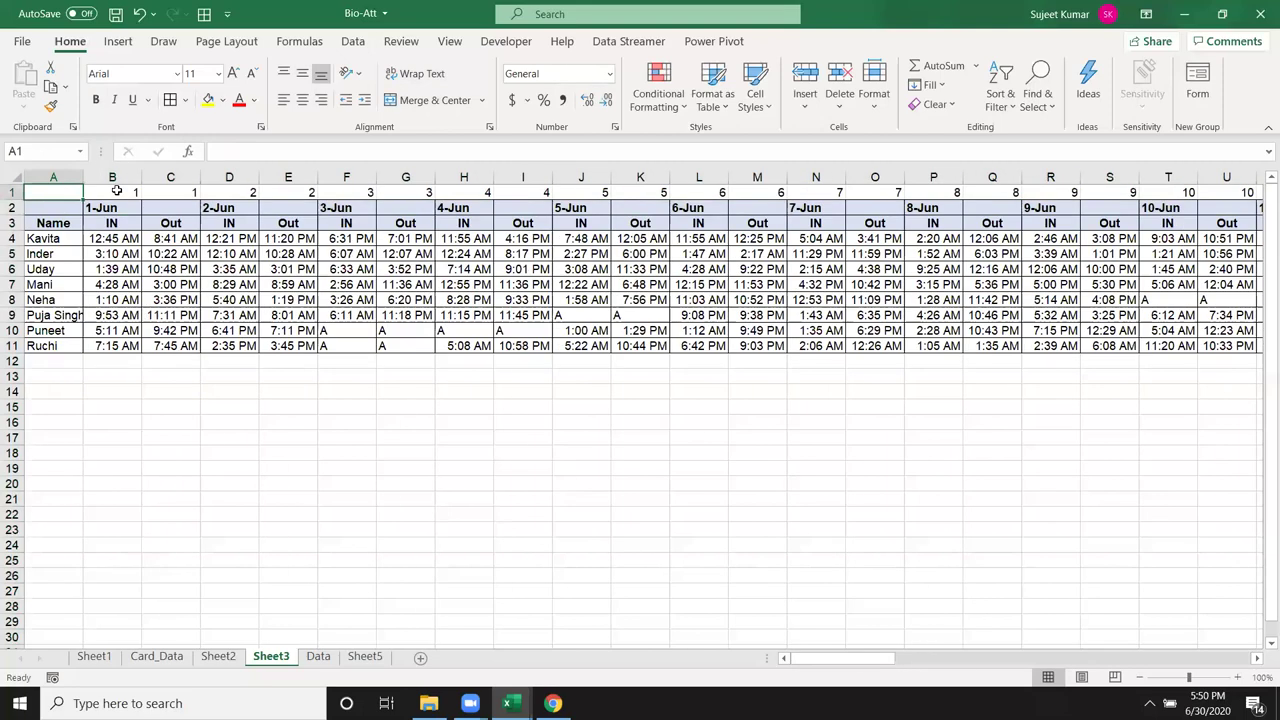
{"action": "key", "text": "ctrl+shift+Right"}
{"action": "key", "text": "shift+Down"}
{"action": "key", "text": "shift+Down"}
{"action": "key", "text": "shift+Down"}
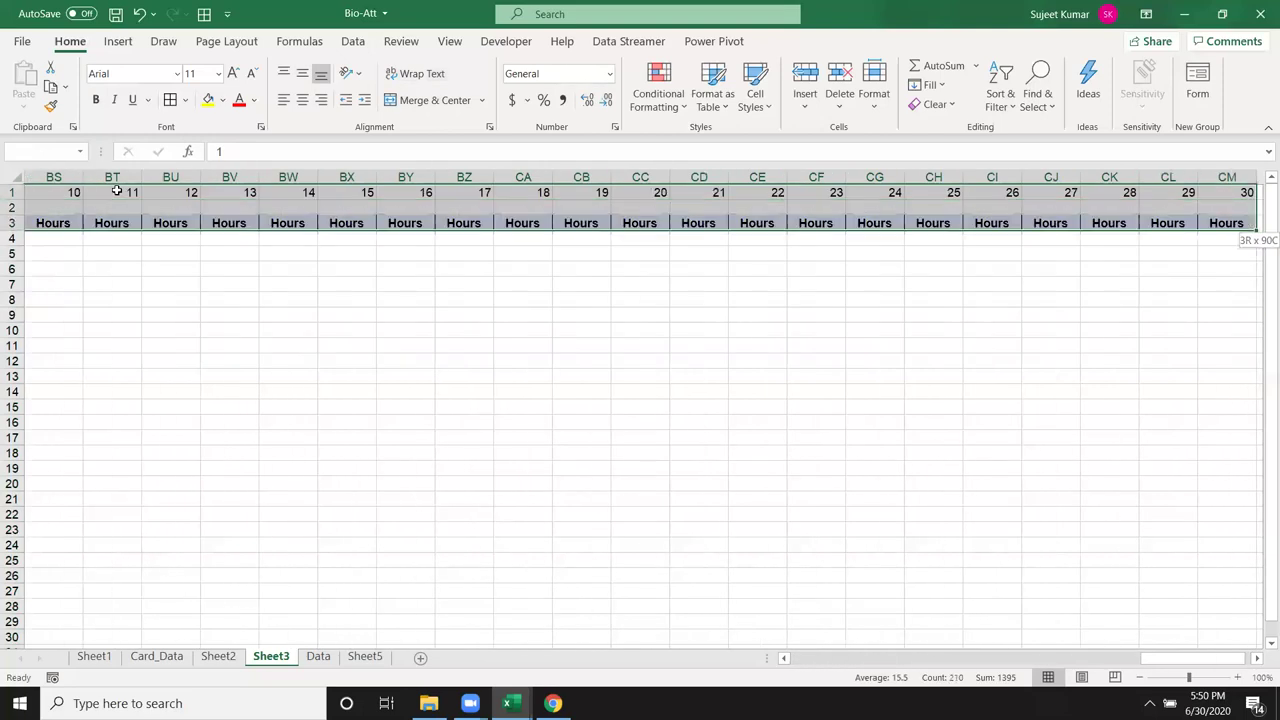
{"action": "key", "text": "shift+Down"}
{"action": "key", "text": "shift+Down"}
{"action": "key", "text": "shift+Down"}
{"action": "key", "text": "shift+Down"}
{"action": "key", "text": "shift+Down"}
{"action": "key", "text": "shift+Down"}
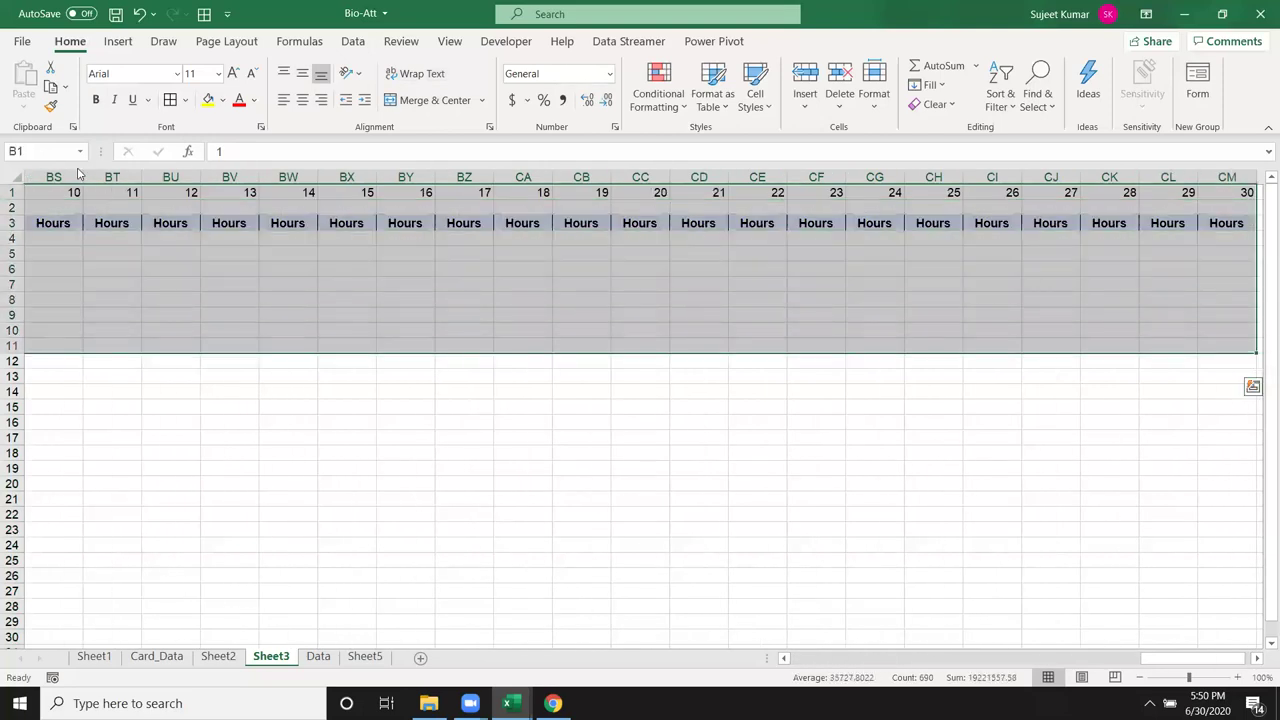
{"action": "left_click", "coordinate": [999, 105]}
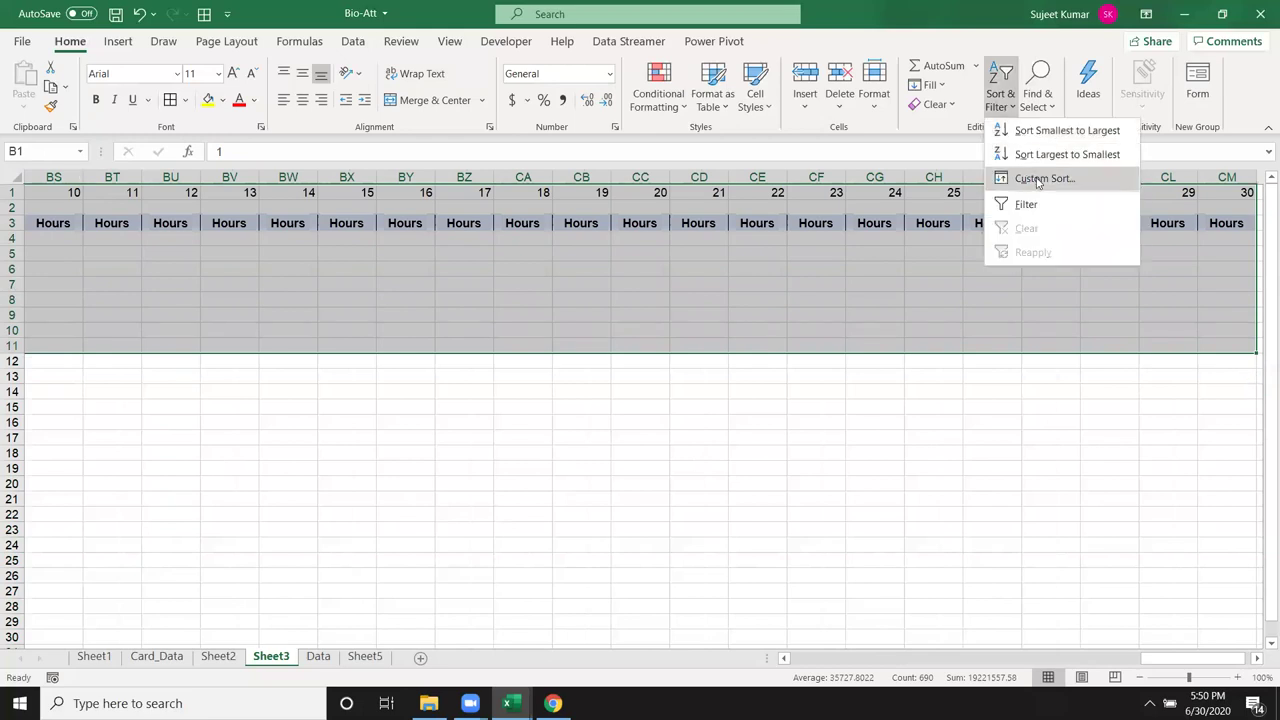
- Custom-sort the block left to right by the helper numbers in row 1, so Hours follows each date
{"action": "left_click", "coordinate": [1038, 177]}
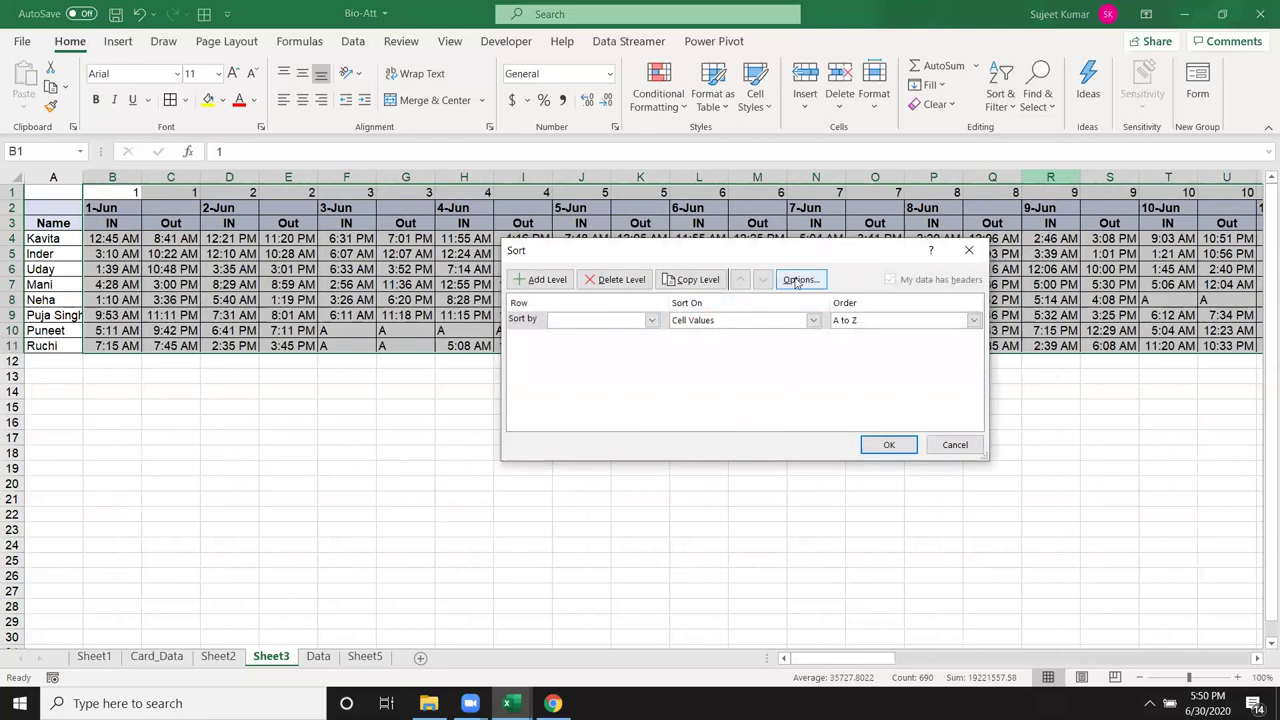
{"action": "left_click", "coordinate": [800, 279]}
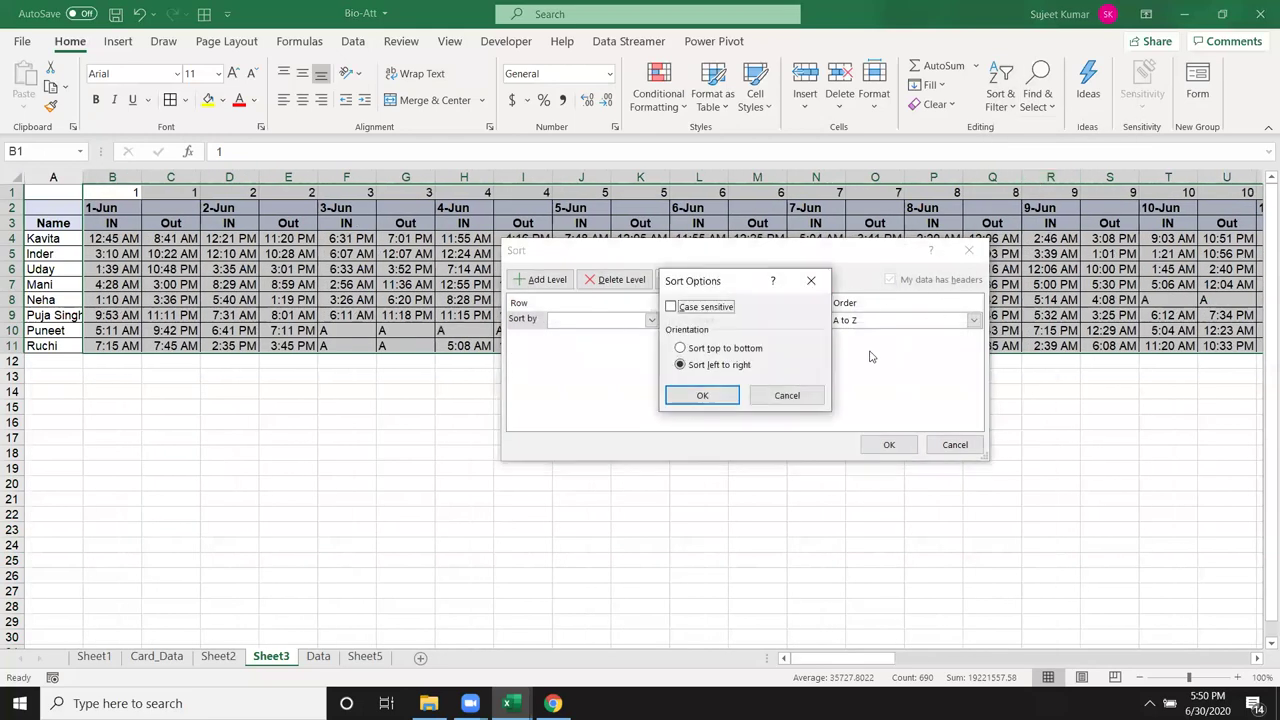
{"action": "left_click", "coordinate": [702, 395]}
{"action": "left_click", "coordinate": [651, 320]}
{"action": "left_click", "coordinate": [594, 336]}
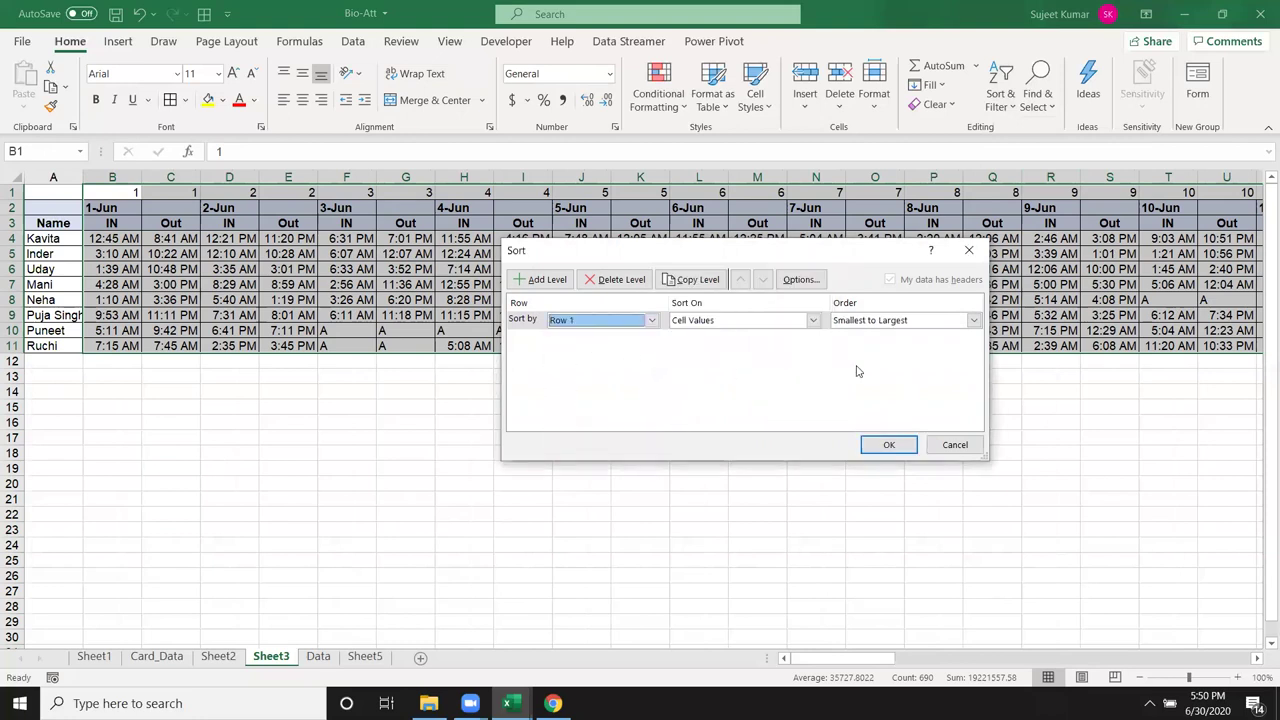
{"action": "left_click", "coordinate": [889, 445]}
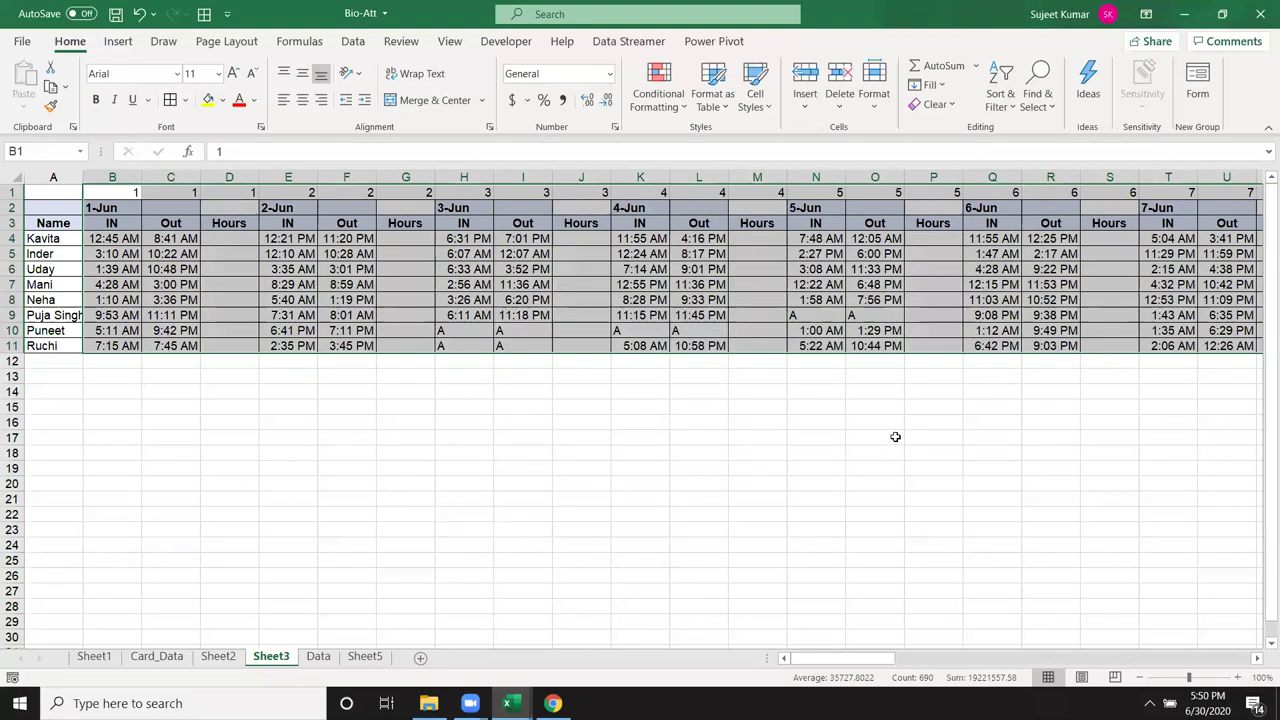
{"action": "left_click", "coordinate": [402, 287]}
- Delete the helper number row 1
{"action": "left_click", "coordinate": [12, 191]}
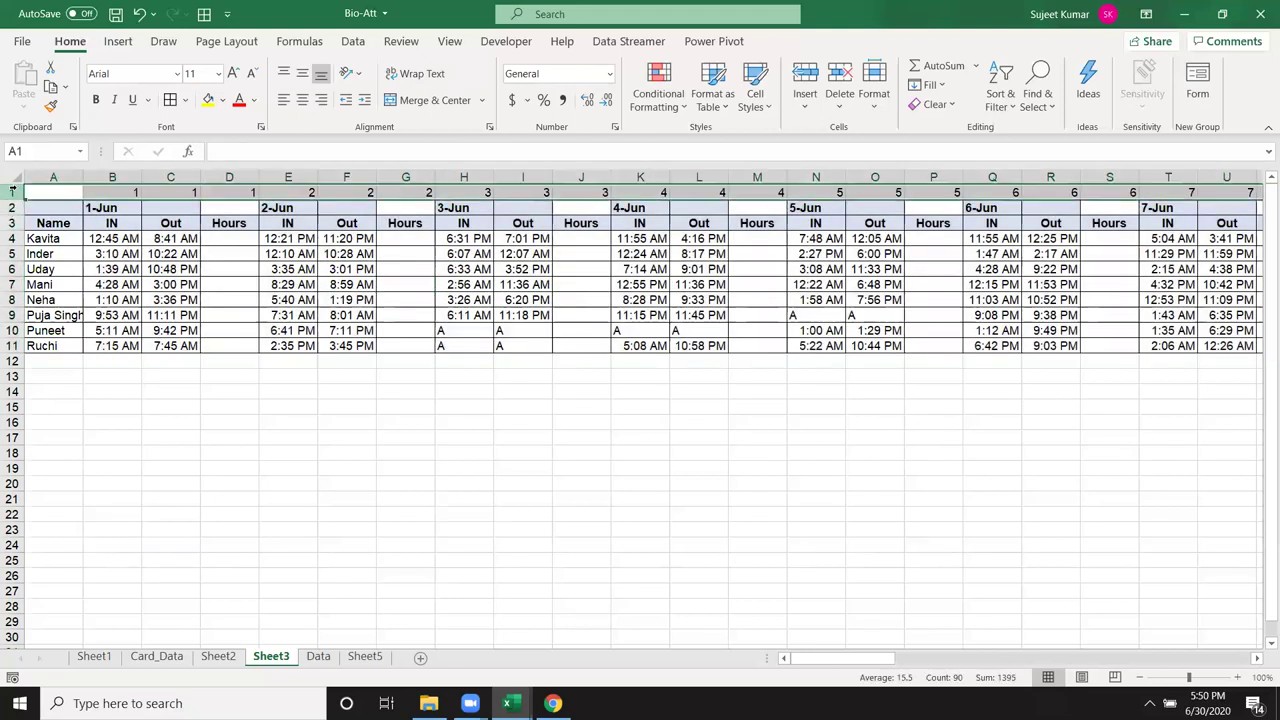
{"action": "key", "text": "ctrl+minus"}
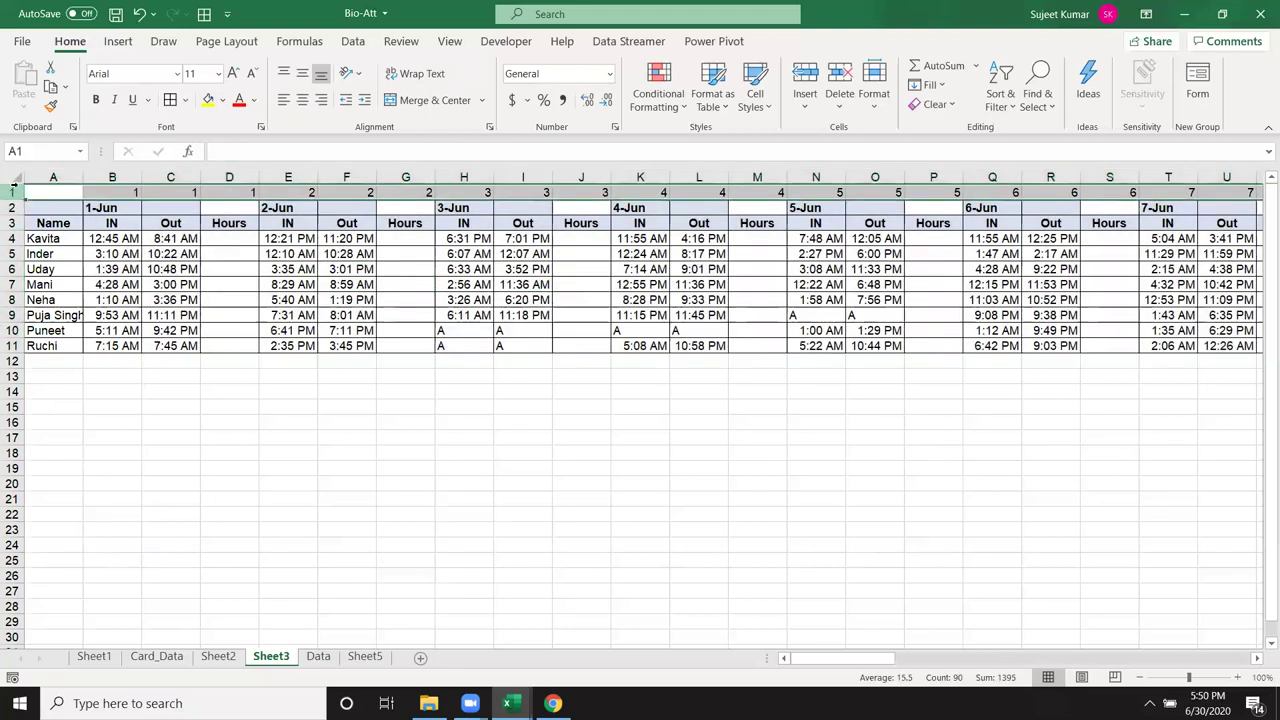
{"action": "left_click", "coordinate": [225, 237]}
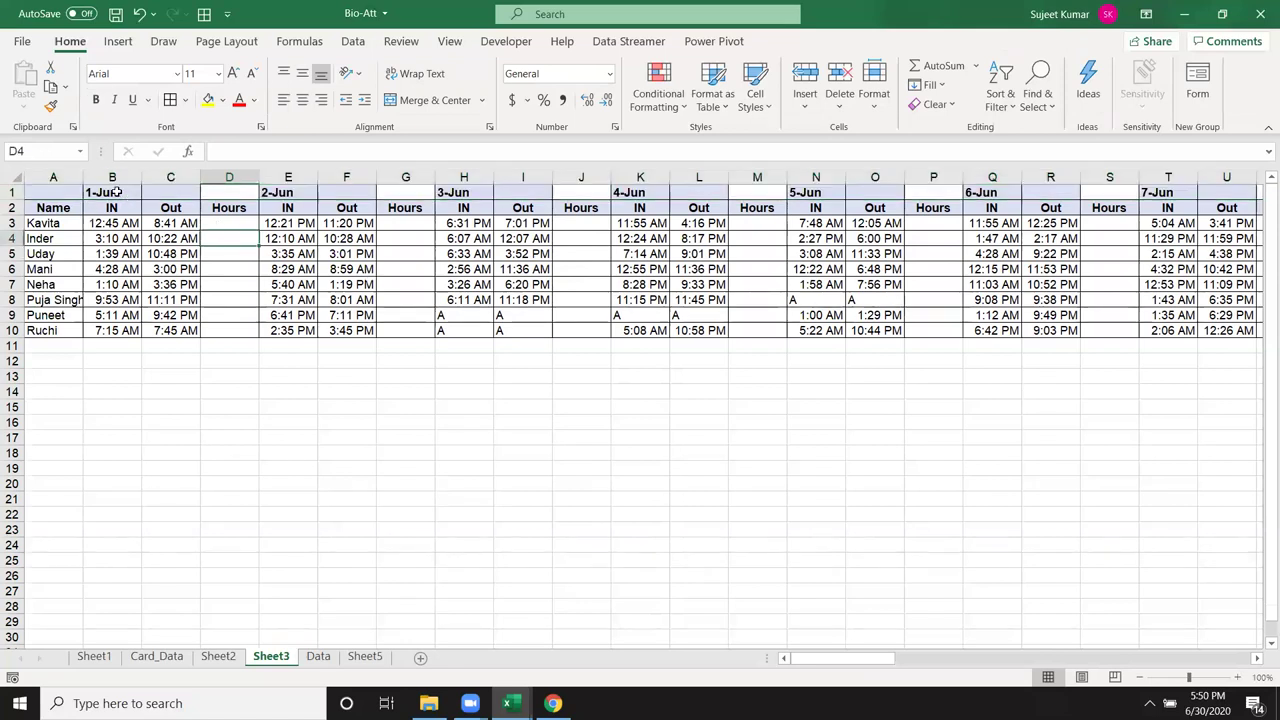
- Merge and center B1:D1 over the first date, then extend it across row 1
{"action": "left_click_drag", "start_coordinate": [126, 193], "coordinate": [229, 192]}
{"action": "left_click", "coordinate": [436, 104]}
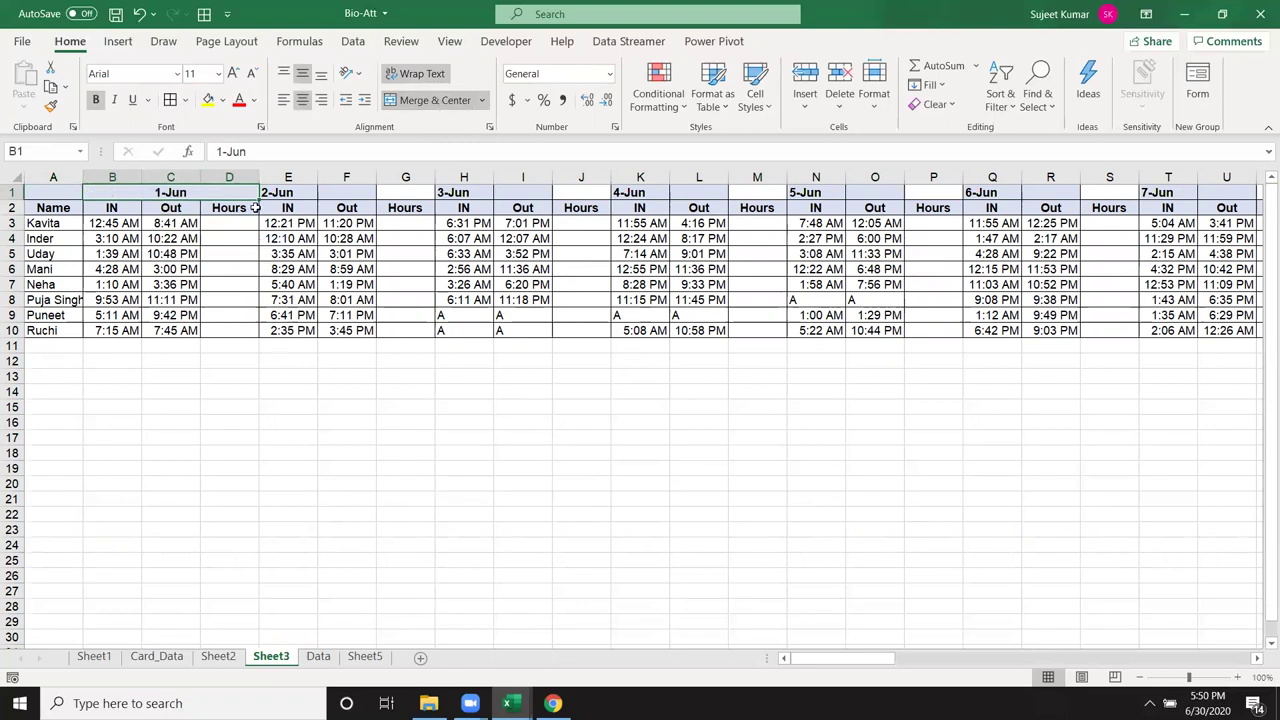
{"action": "mouse_move", "coordinate": [257, 201]}
{"action": "left_mouse_down"}
{"action": "mouse_move", "coordinate": [1264, 237]}
{"action": "mouse_move", "coordinate": [1264, 222]}
{"action": "mouse_move", "coordinate": [998, 210]}
{"action": "left_mouse_up"}
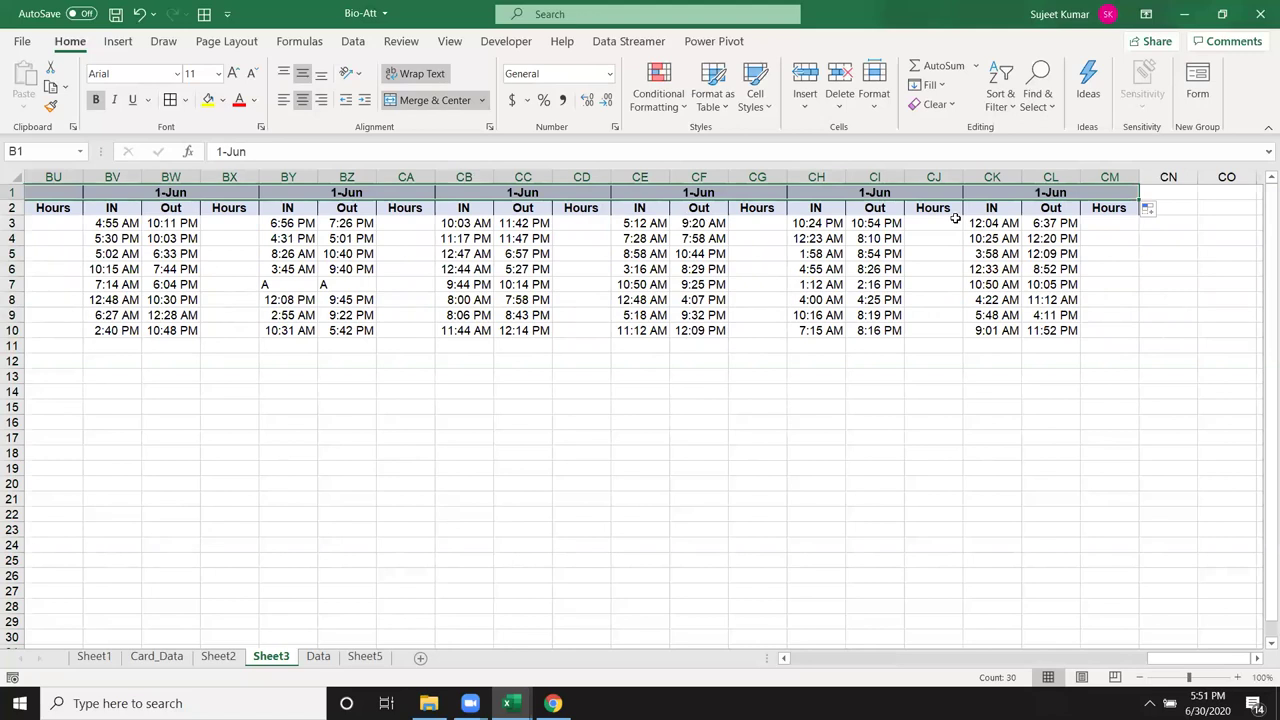
- Enter =B1+1 in E1 and format it as a date
{"action": "key", "text": "Right"}
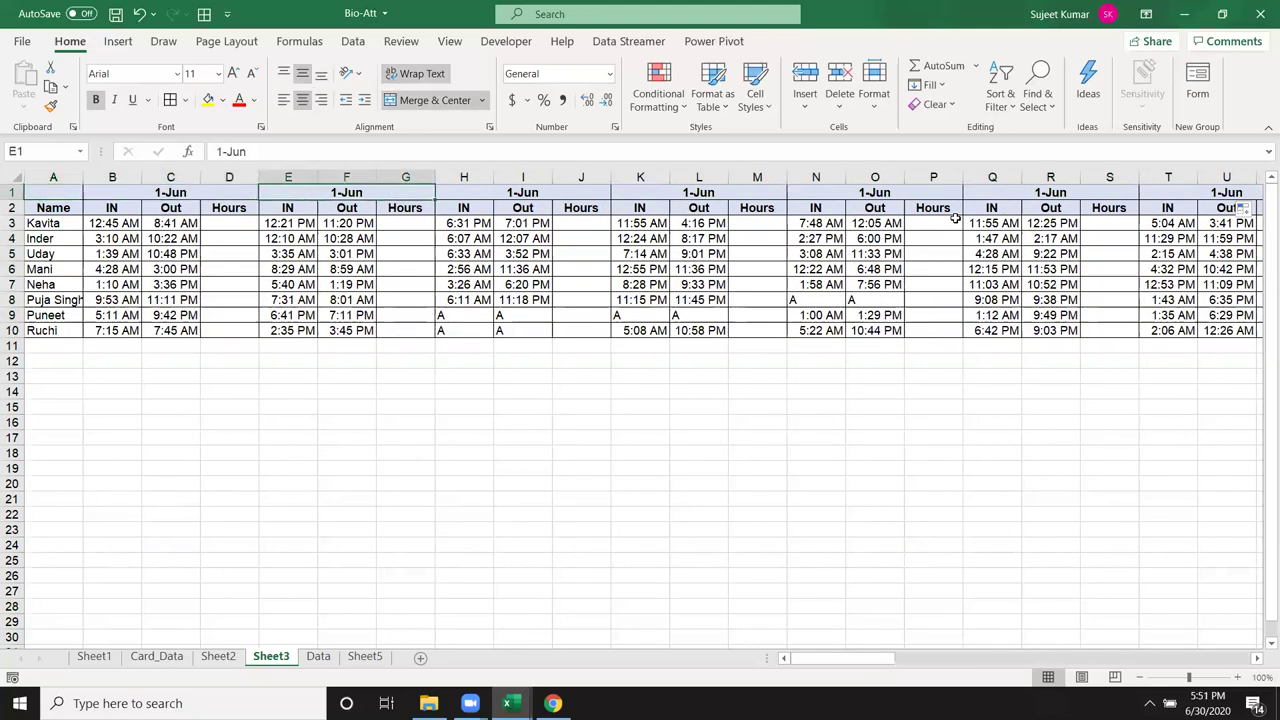
{"action": "type", "text": "="}
{"action": "key", "text": "Left"}
{"action": "type", "text": "+1"}
{"action": "key", "text": "Return"}
{"action": "key", "text": "Left"}
{"action": "key", "text": "Up"}
{"action": "key", "text": "Right"}
{"action": "key", "text": "ctrl+shift+2"}
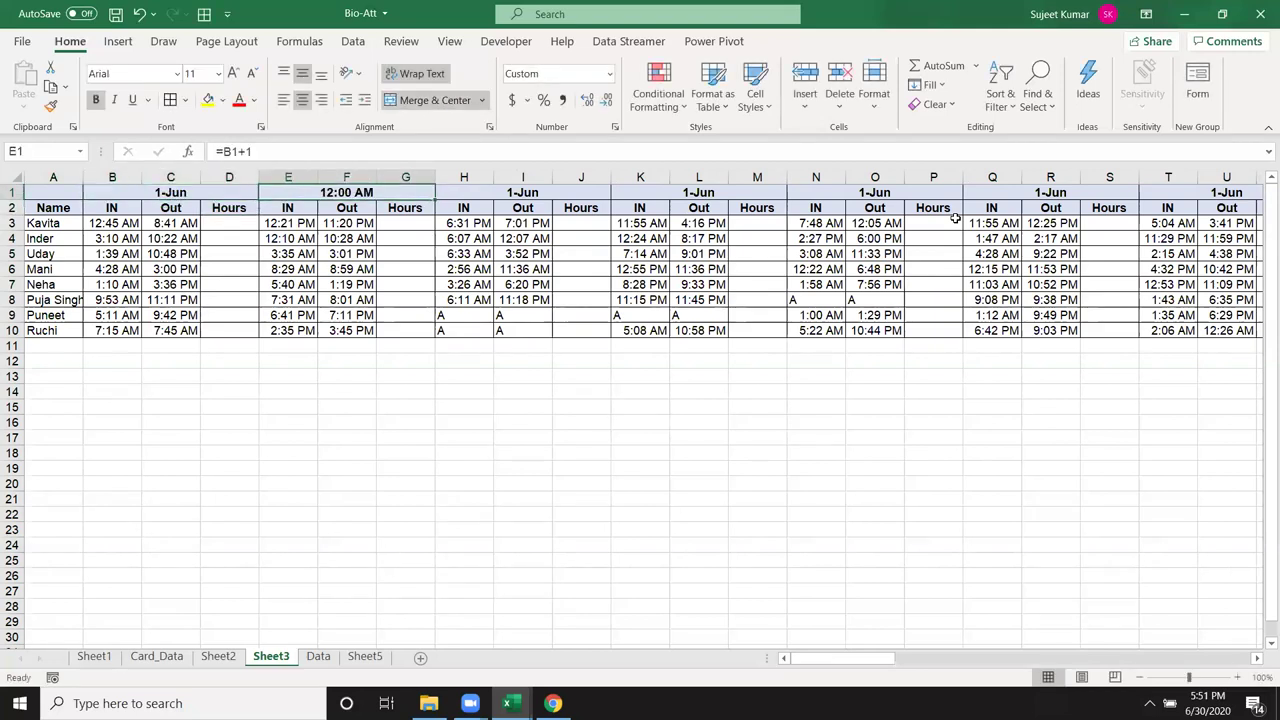
{"action": "key", "text": "ctrl+shift+3"}
- Fill the next-day formula right across the headers from E1 to CM1
{"action": "key", "text": "shift+Right"}
{"action": "key", "text": "shift+Right"}
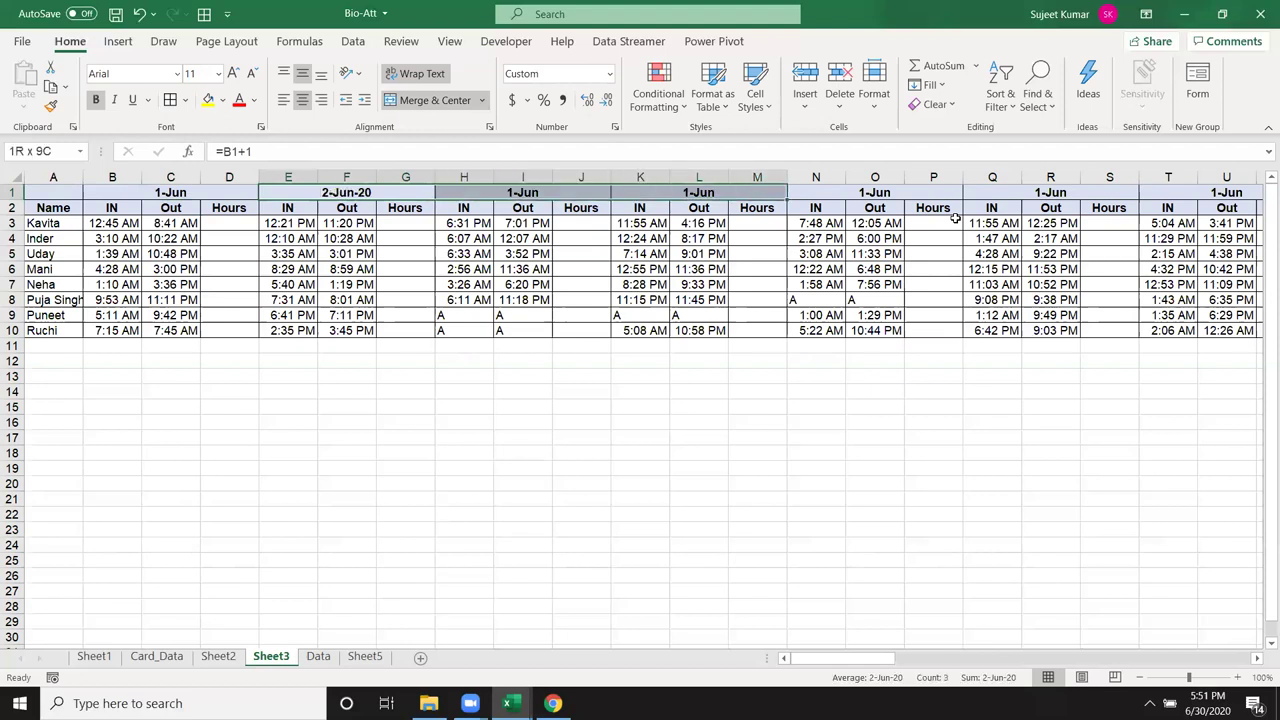
{"action": "key", "text": "ctrl+shift+Right"}
{"action": "key", "text": "shift+Right"}
{"action": "key", "text": "shift+Right"}
{"action": "key", "text": "shift+Right"}
{"action": "key", "text": "shift+Right"}
{"action": "key", "text": "shift+Right"}
{"action": "key", "text": "shift+Right"}
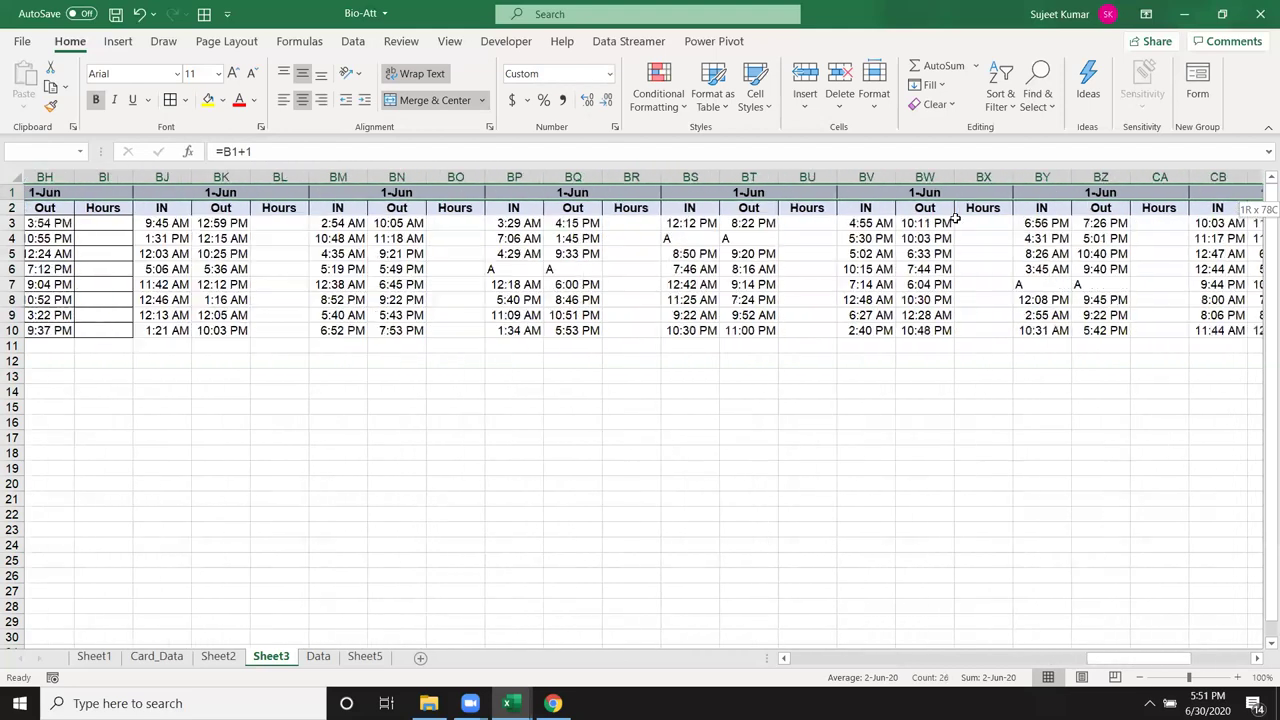
{"action": "key", "text": "shift+Right"}
{"action": "key", "text": "shift+Right"}
{"action": "key", "text": "shift+Right"}
{"action": "key", "text": "shift+Right"}
{"action": "key", "text": "shift+Right"}
{"action": "key", "text": "shift+Right"}
{"action": "key", "text": "shift+Right"}
{"action": "key", "text": "shift+Left"}
{"action": "key", "text": "shift+Left"}
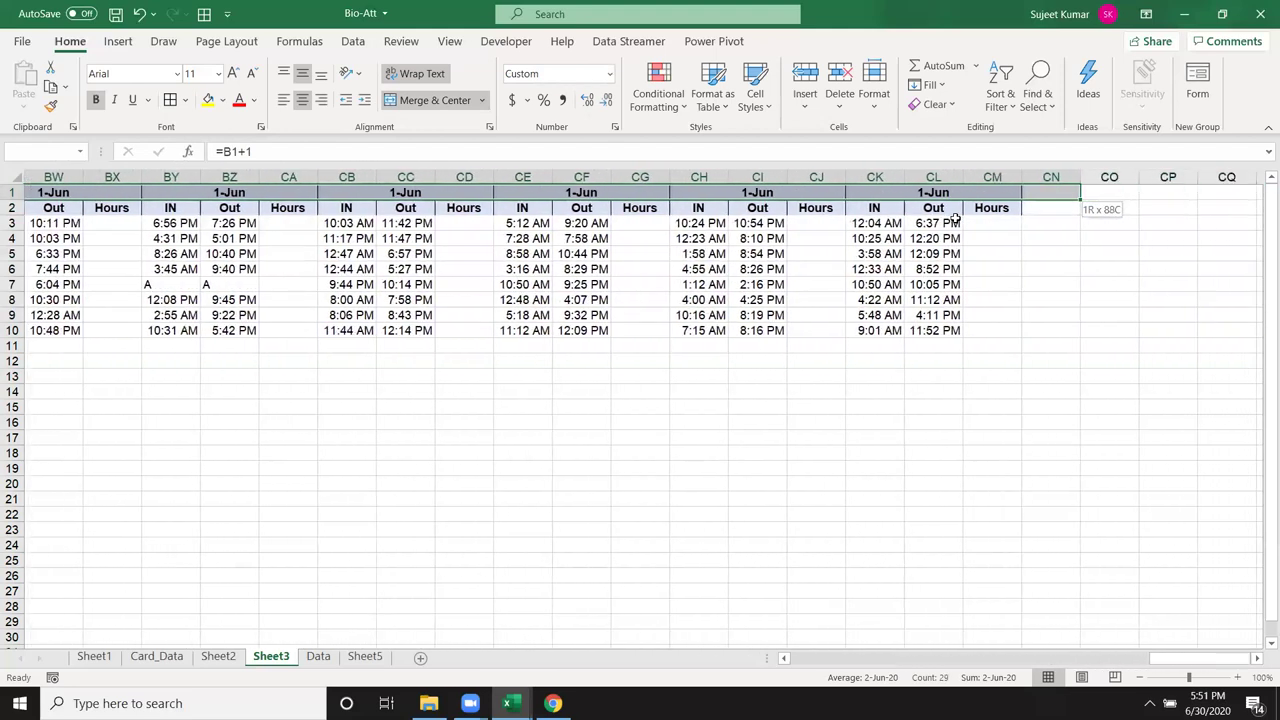
{"action": "key", "text": "shift+Left"}
{"action": "key", "text": "shift+Left"}
{"action": "key", "text": "ctrl+r"}
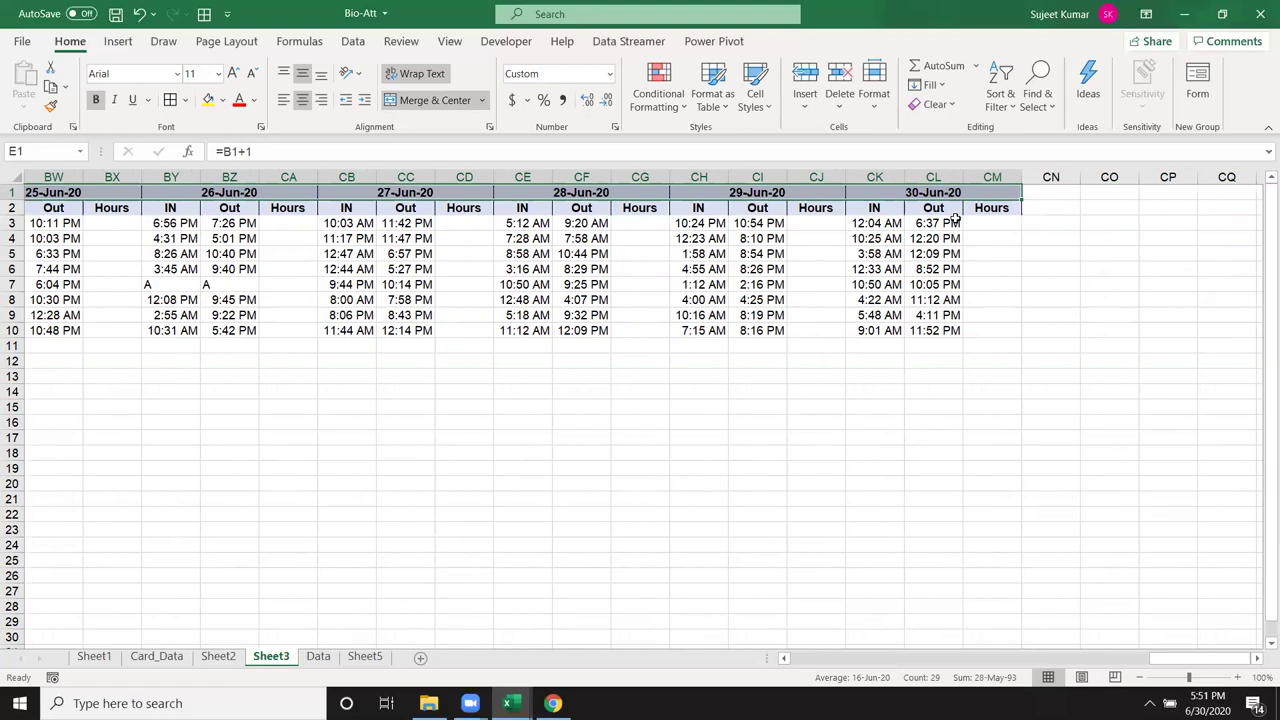
{"action": "key", "text": "ctrl+Home"}
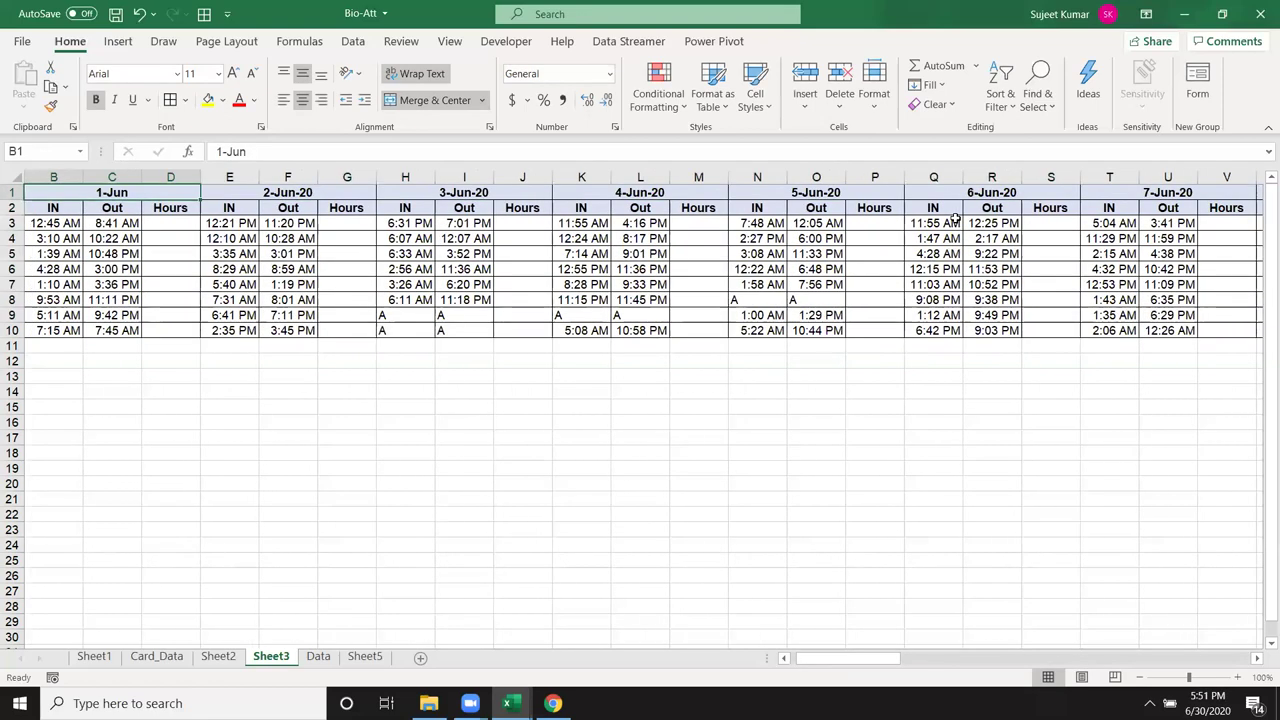
{"action": "key", "text": "Left"}
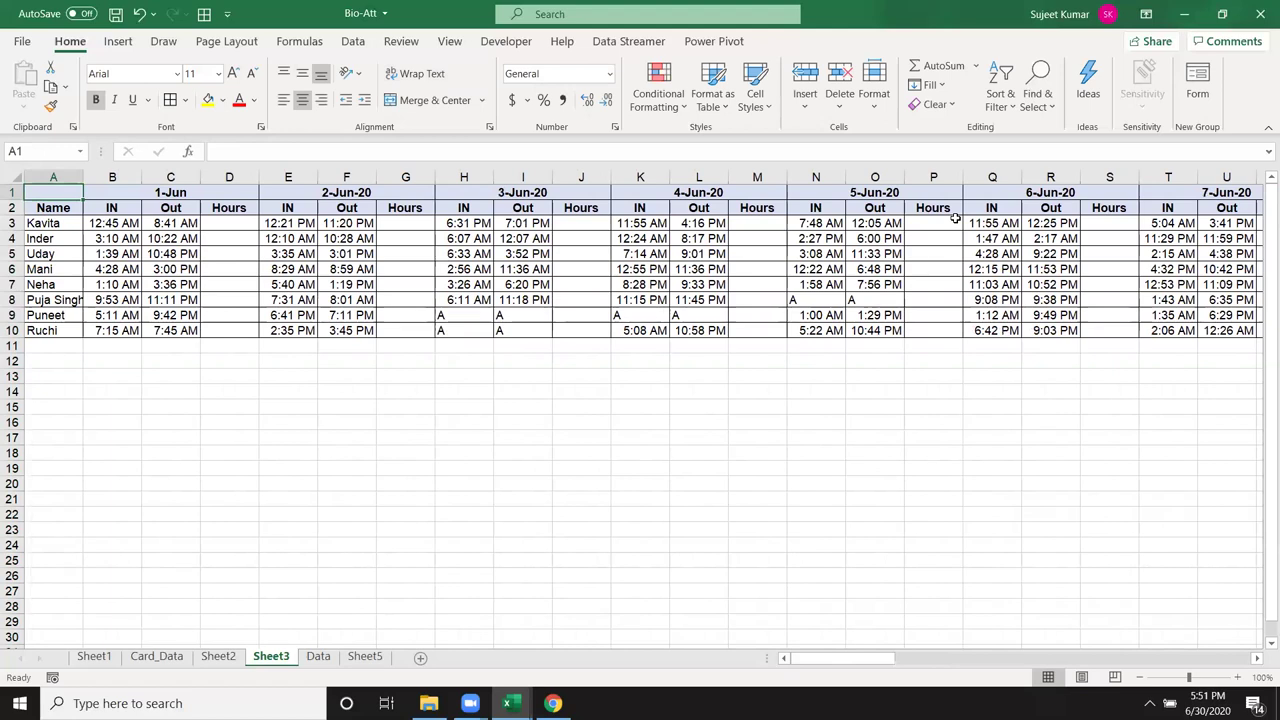
- Try an Hours formula in D3 referencing the IN and Out times, then clear it
{"action": "key", "text": "Right"}
{"action": "key", "text": "Right"}
{"action": "key", "text": "Right"}
{"action": "key", "text": "Down"}
{"action": "key", "text": "Down"}
{"action": "key", "text": "Left"}
{"action": "key", "text": "Left"}
{"action": "key", "text": "Left"}
{"action": "key", "text": "Left"}
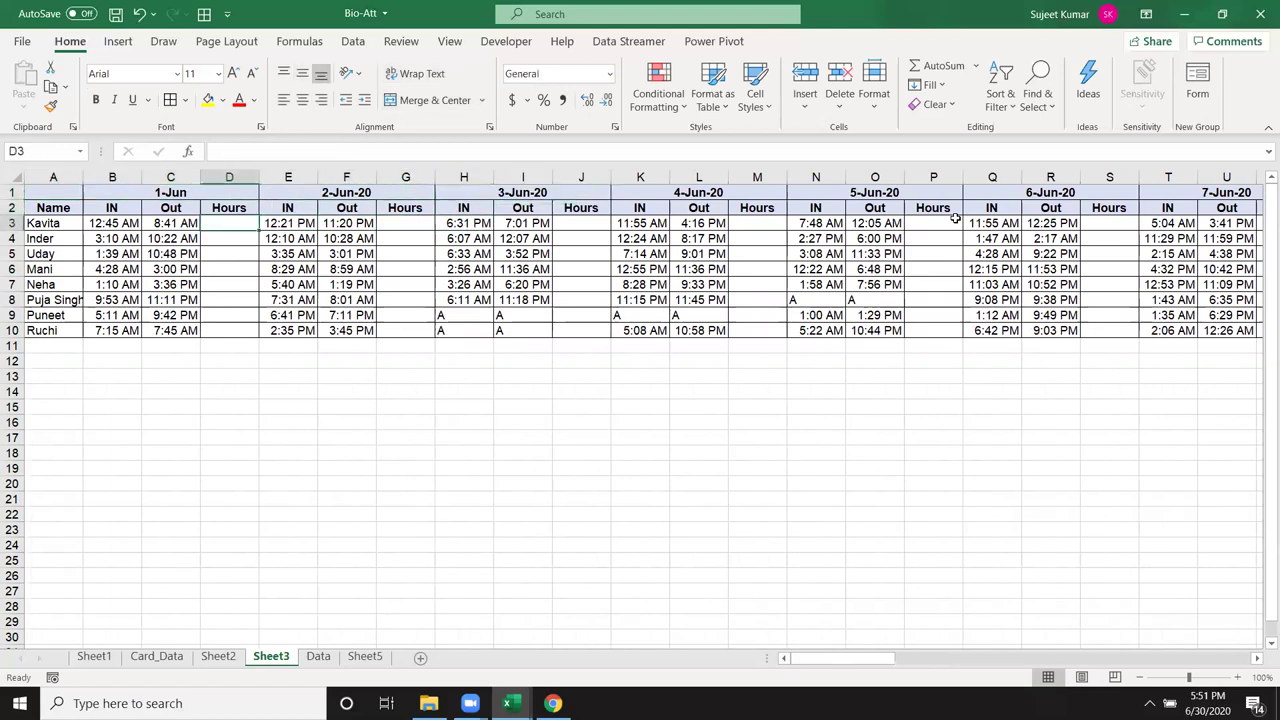
{"action": "type", "text": "="}
{"action": "key", "text": "Left"}
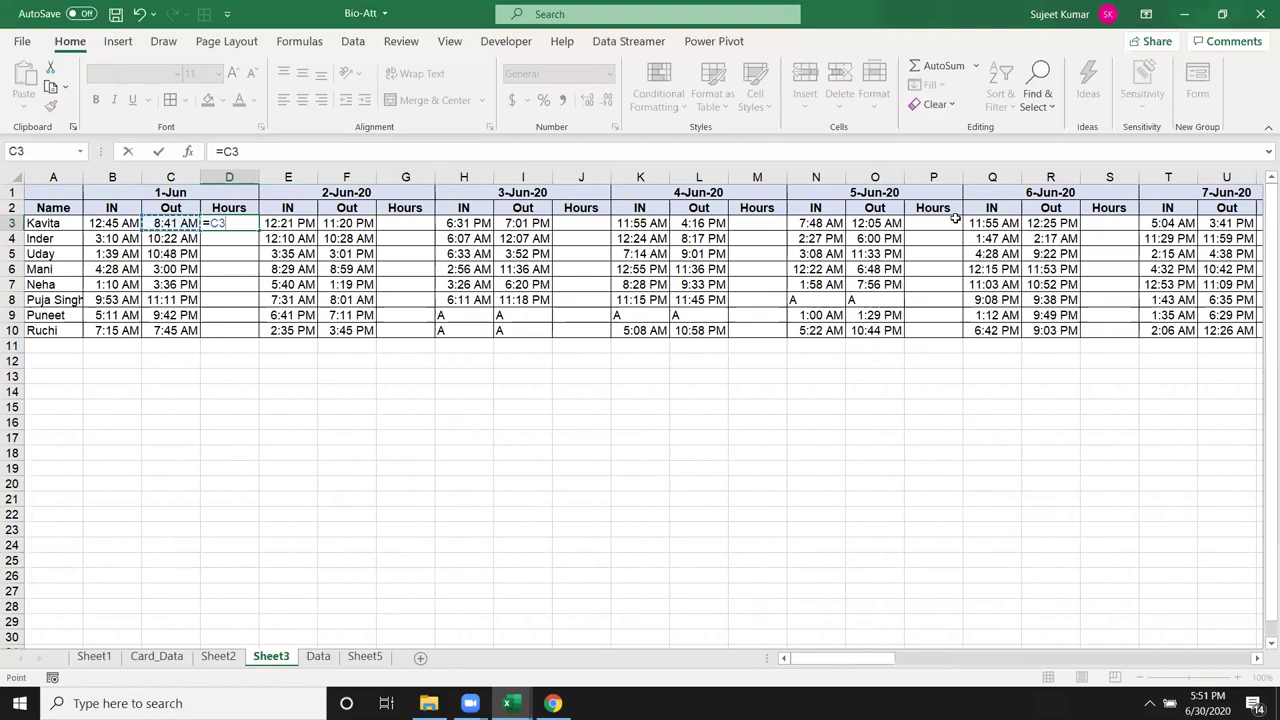
{"action": "type", "text": "+"}
{"action": "key", "text": "Left"}
{"action": "key", "text": "Left"}
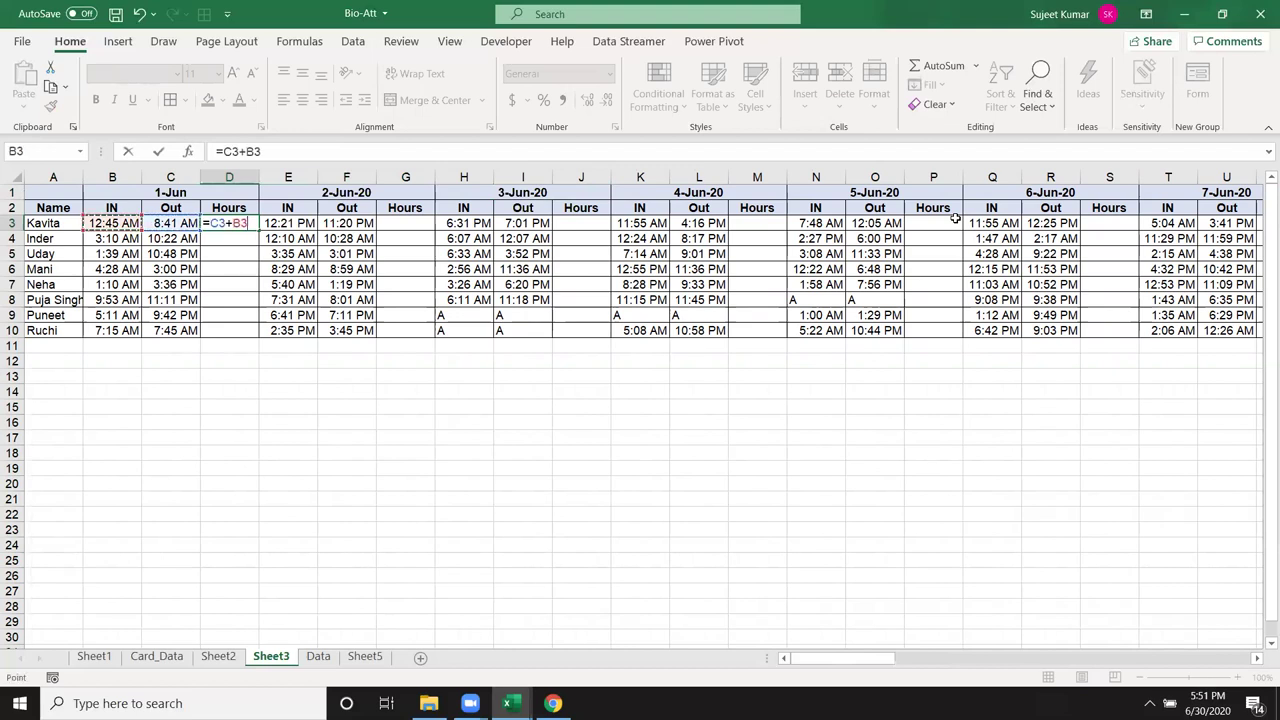
{"action": "key", "text": "Return"}
{"action": "key", "text": "Up"}
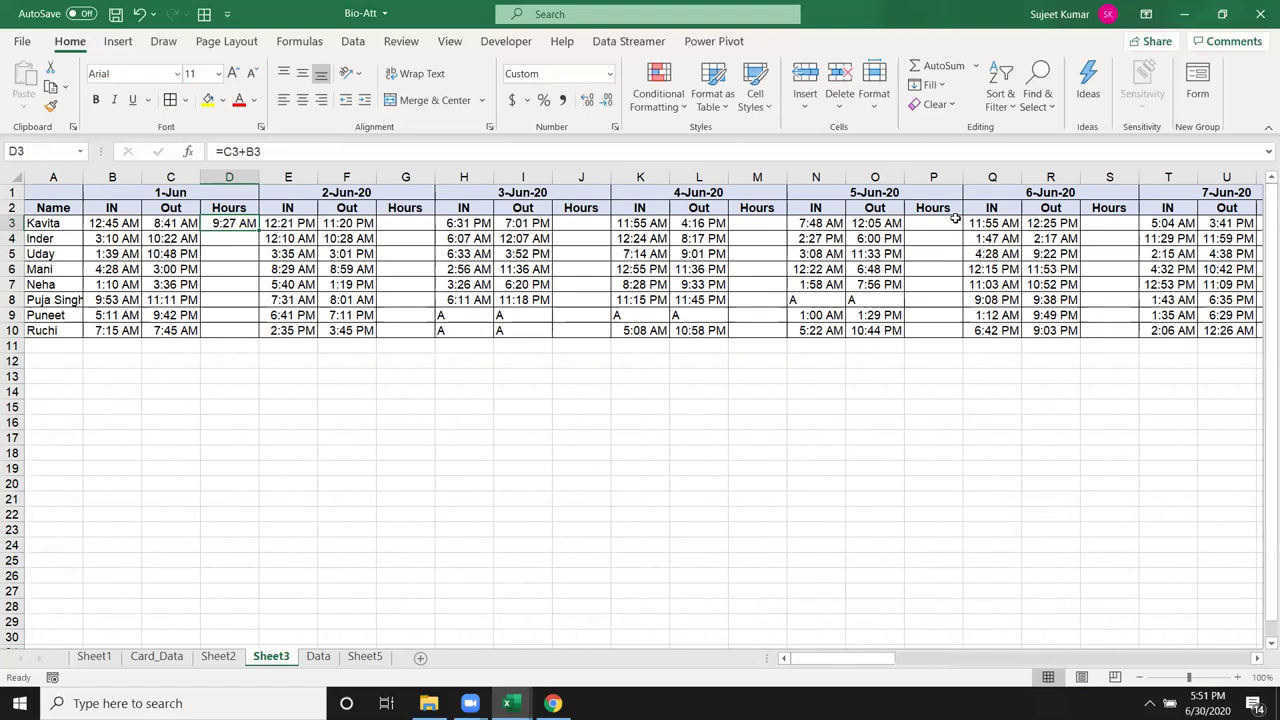
{"action": "key", "text": "Delete"}
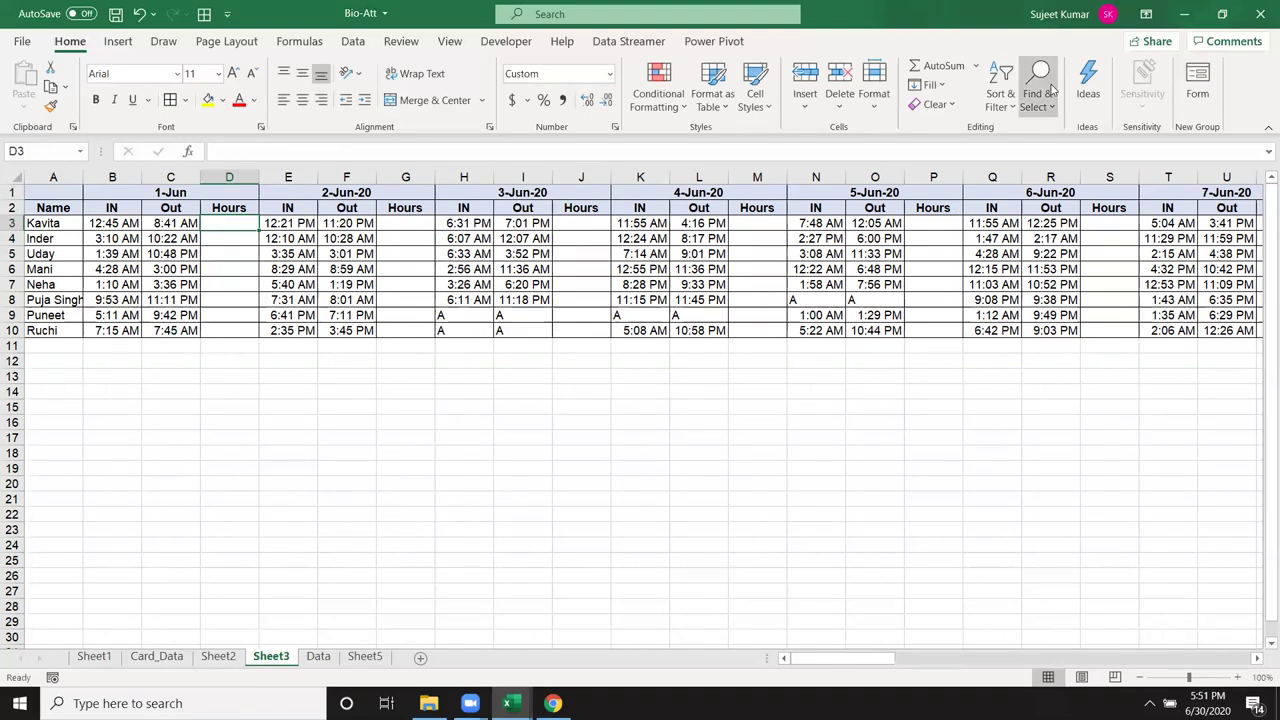
- Select all blank cells with Go To Special, then go to Sheet5 and select C18:I24
{"action": "left_click", "coordinate": [1050, 94]}
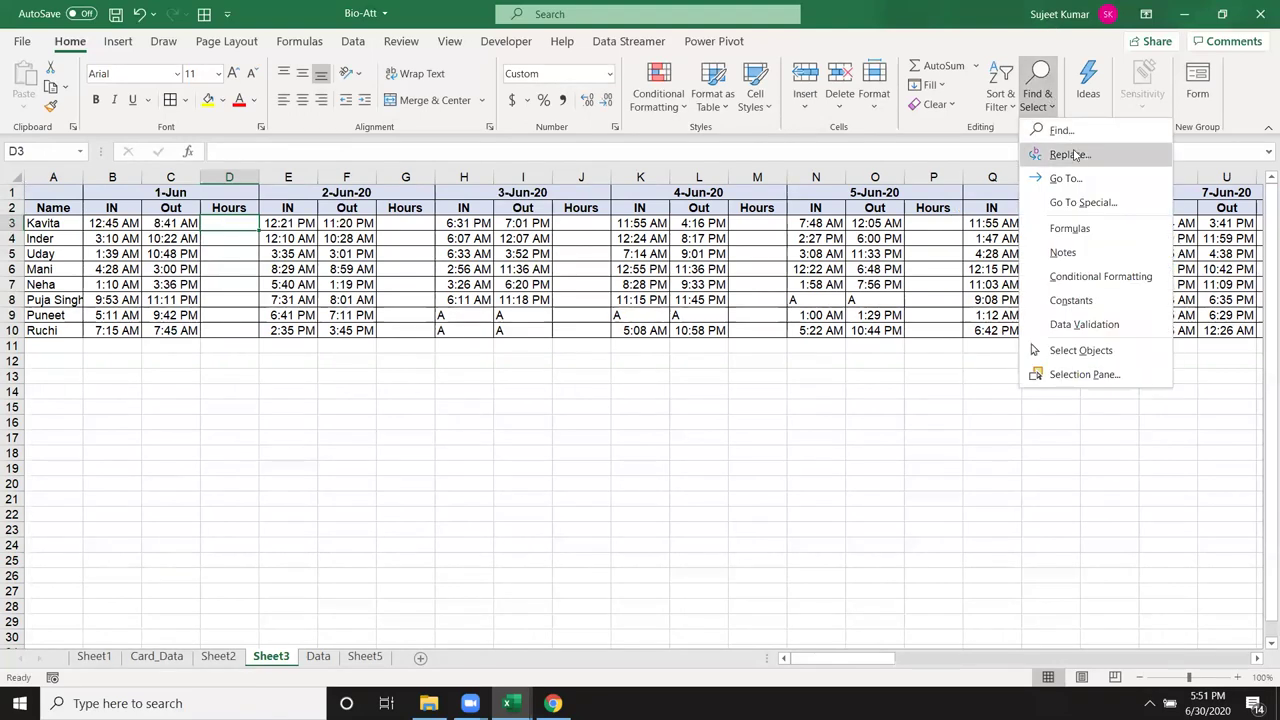
{"action": "left_click", "coordinate": [1085, 203]}
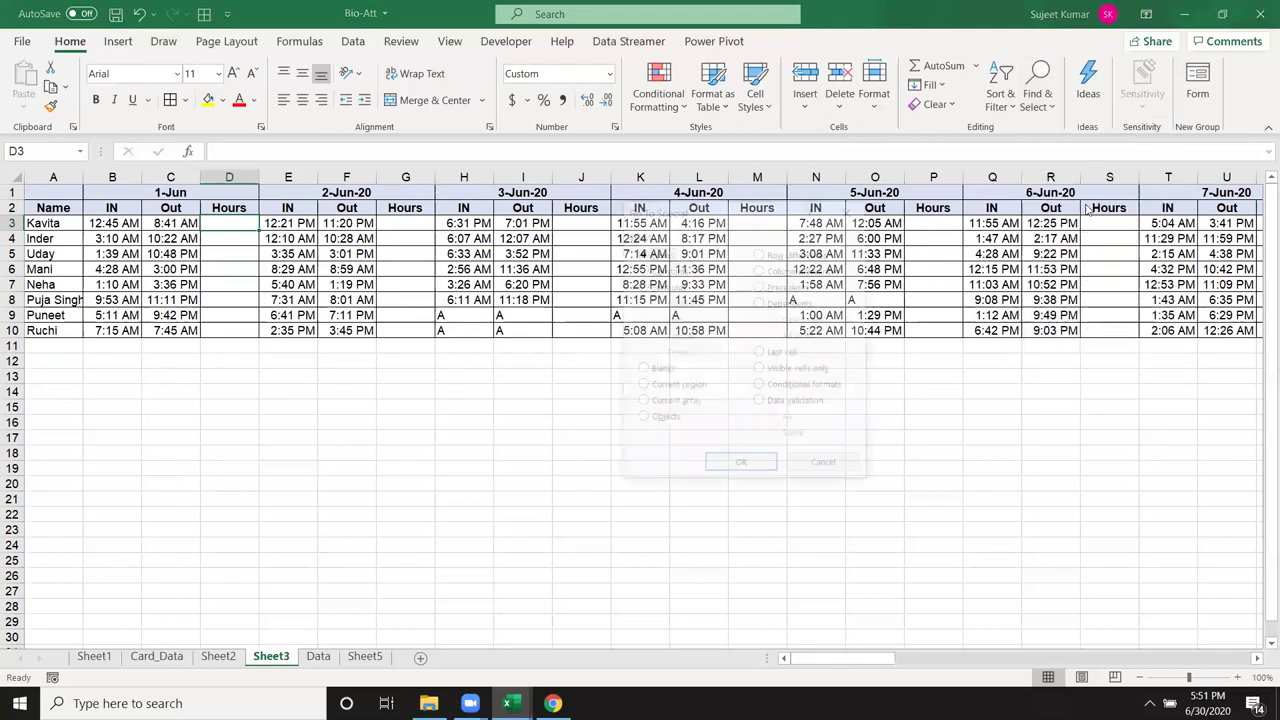
{"action": "left_click", "coordinate": [641, 369]}
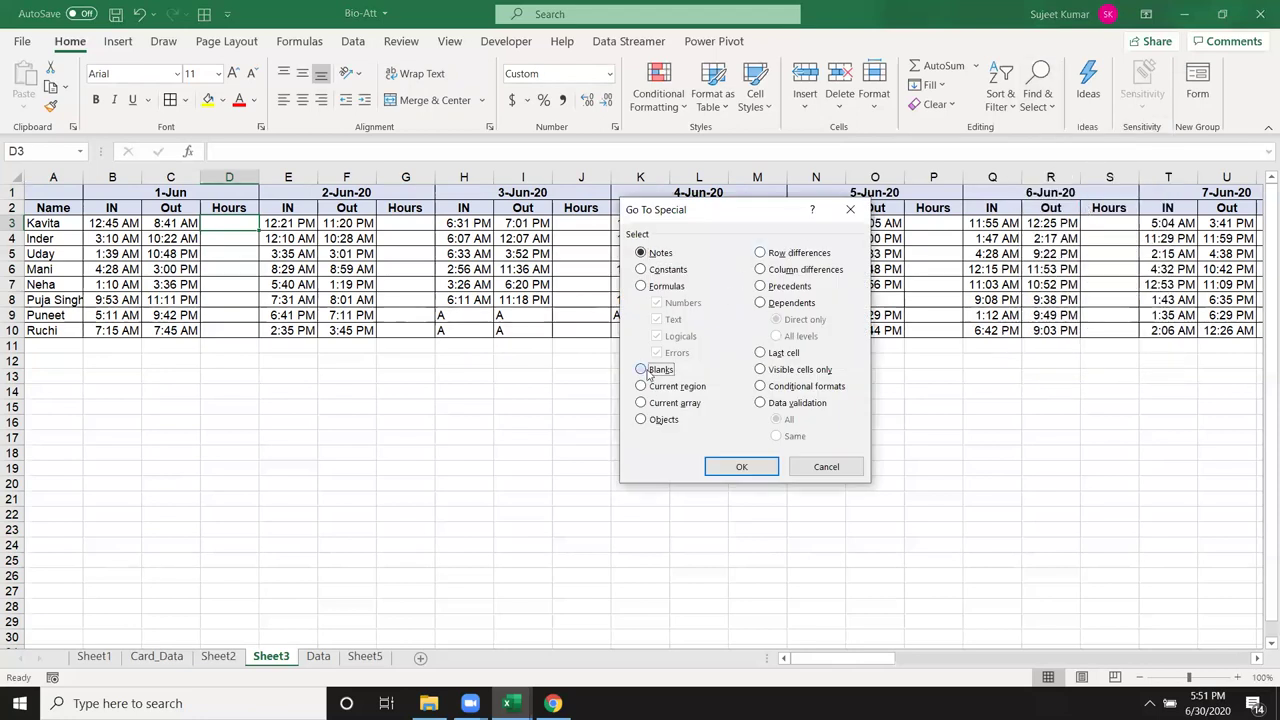
{"action": "left_click", "coordinate": [743, 469]}
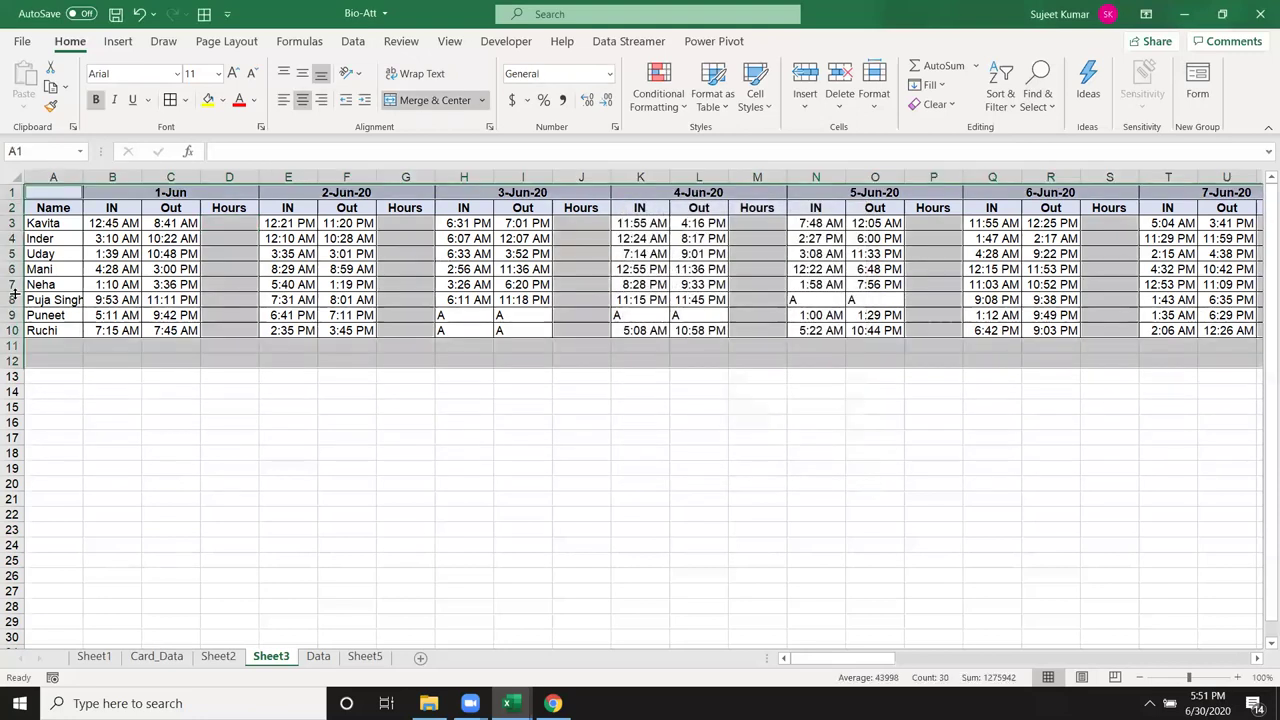
{"action": "left_click", "coordinate": [363, 656]}
{"action": "left_click_drag", "start_coordinate": [266, 456], "coordinate": [630, 545]}
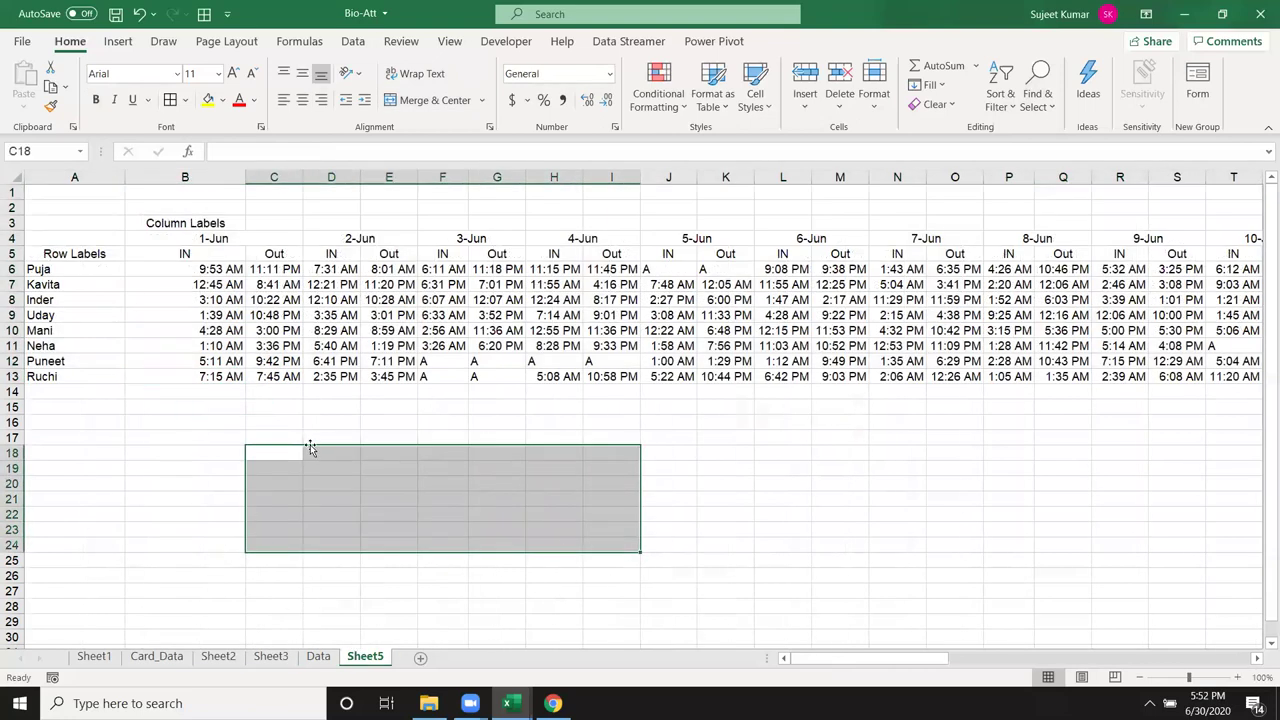
- Type 124663 into C18 on Sheet5 and confirm it
{"action": "type", "text": "124663"}
{"action": "key", "text": "Return"}
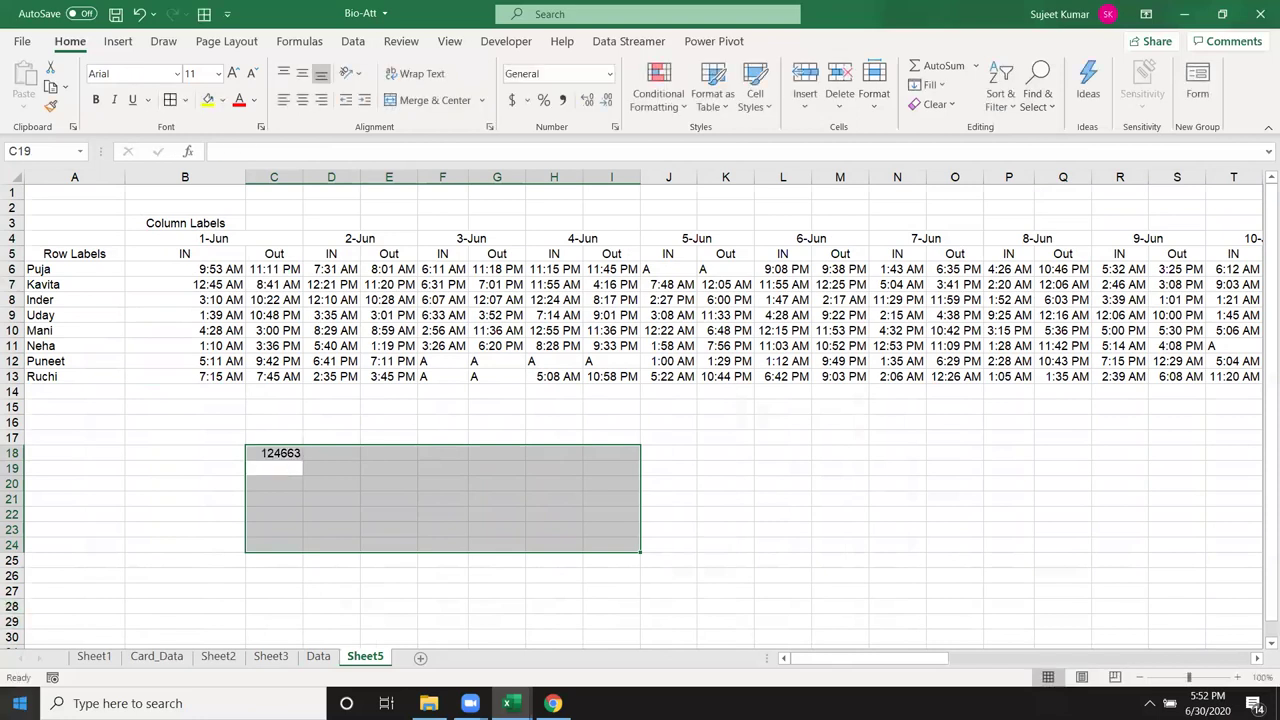
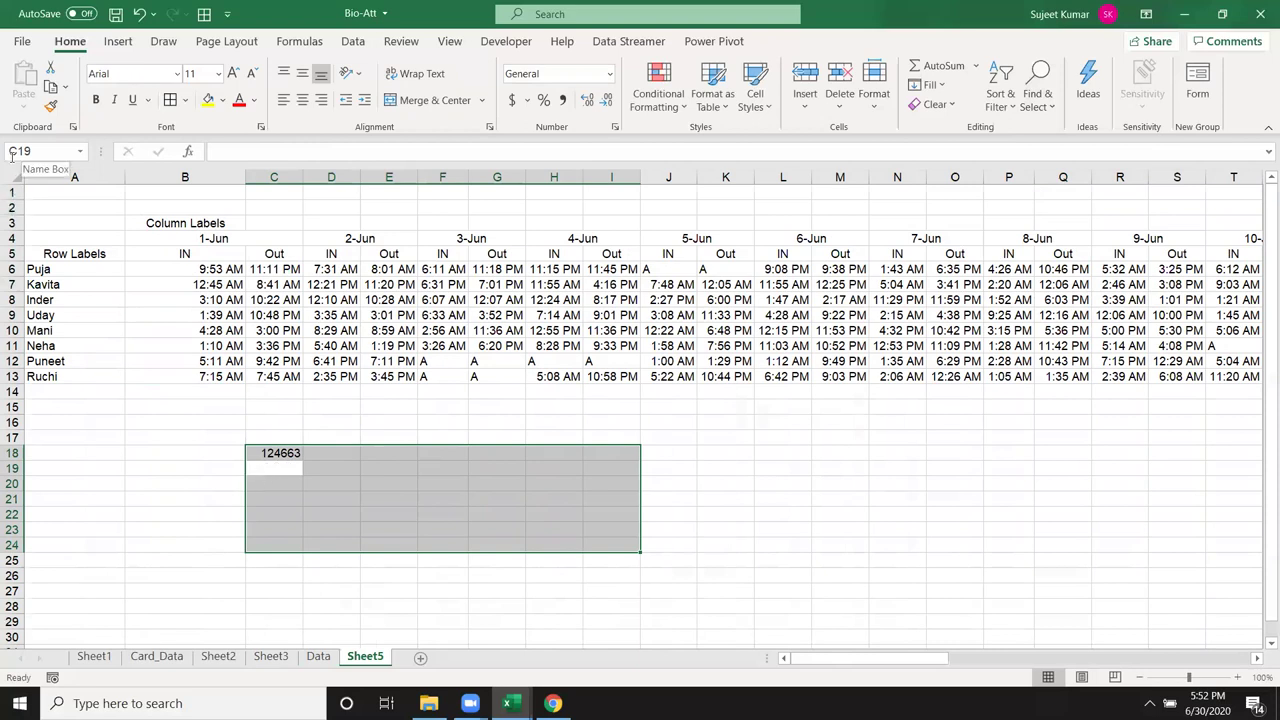
- Enter 652 in C19 and fill it into every cell of the selected C18:I24 block
{"action": "key", "text": "Tab"}
{"action": "key", "text": "Tab"}
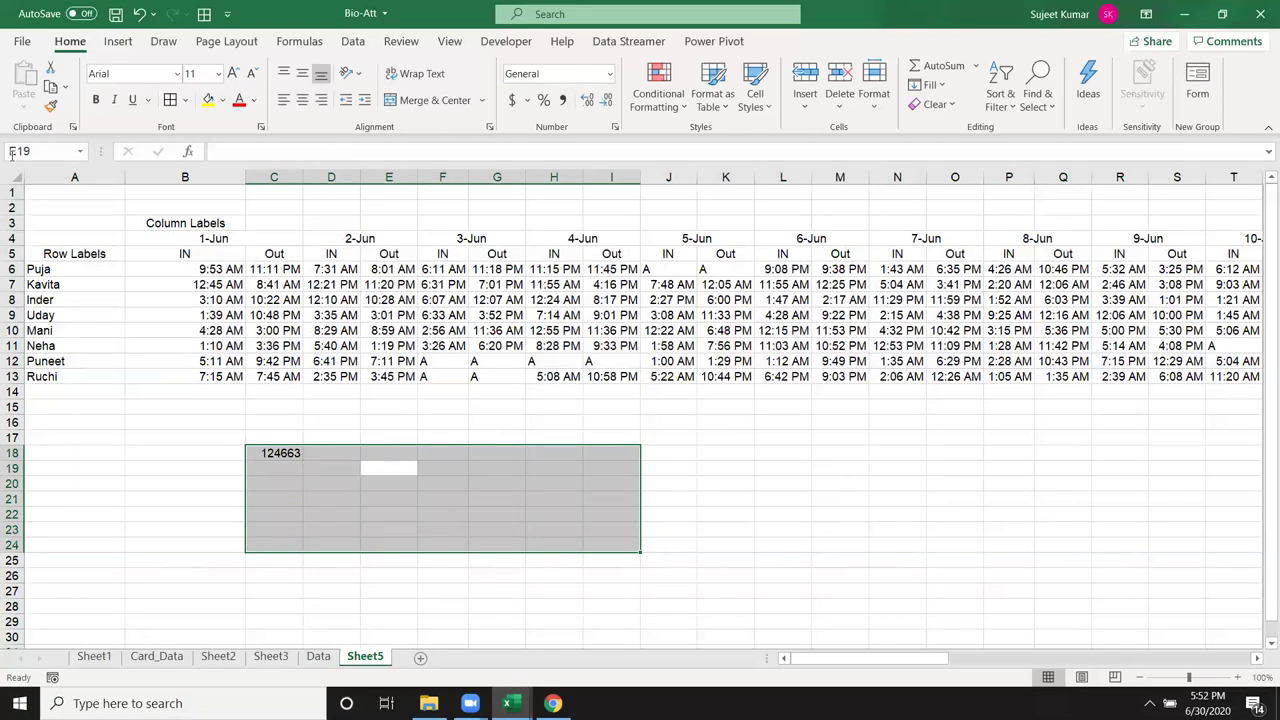
{"action": "key", "text": "shift+Tab"}
{"action": "key", "text": "shift+Tab"}
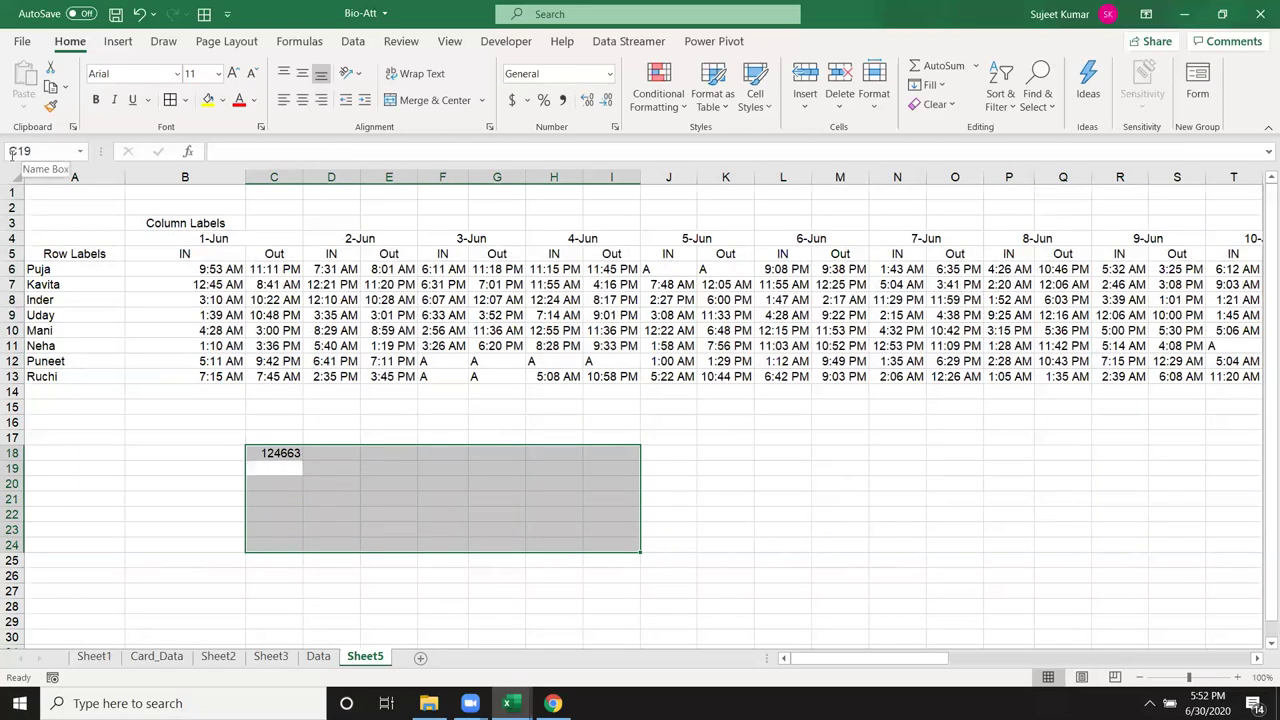
{"action": "type", "text": "652"}
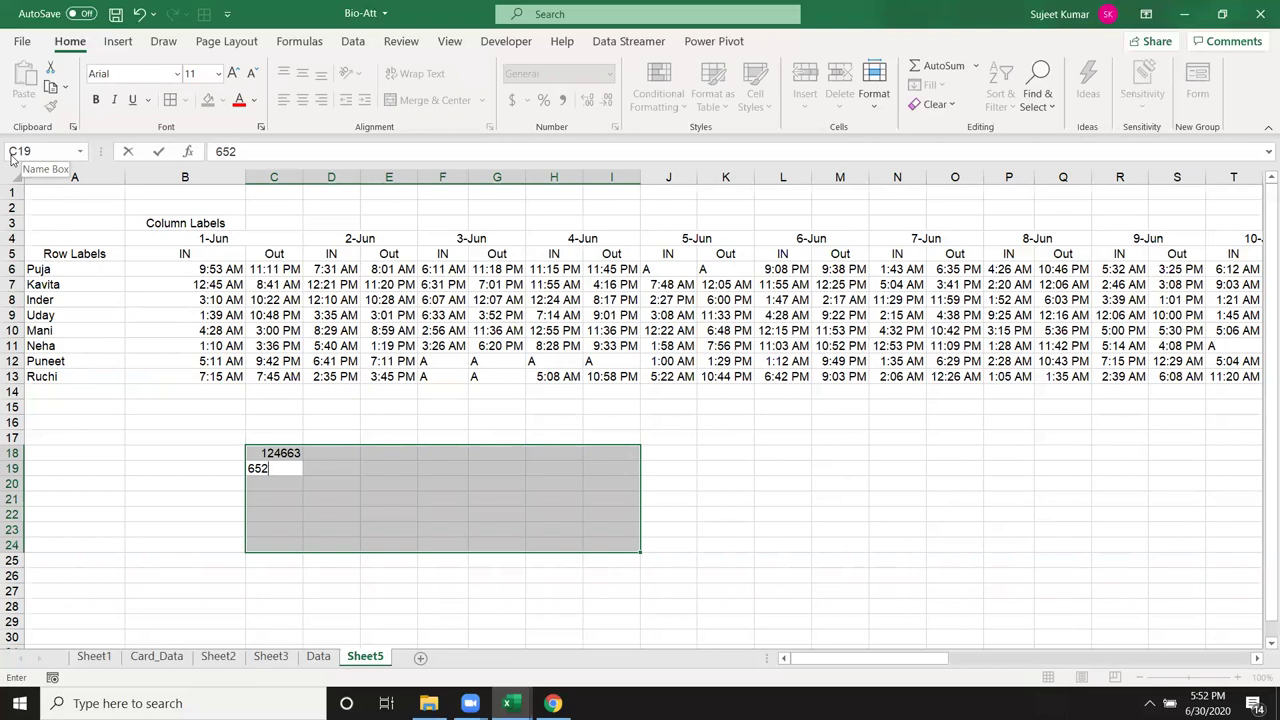
{"action": "key", "text": "ctrl+Return"}
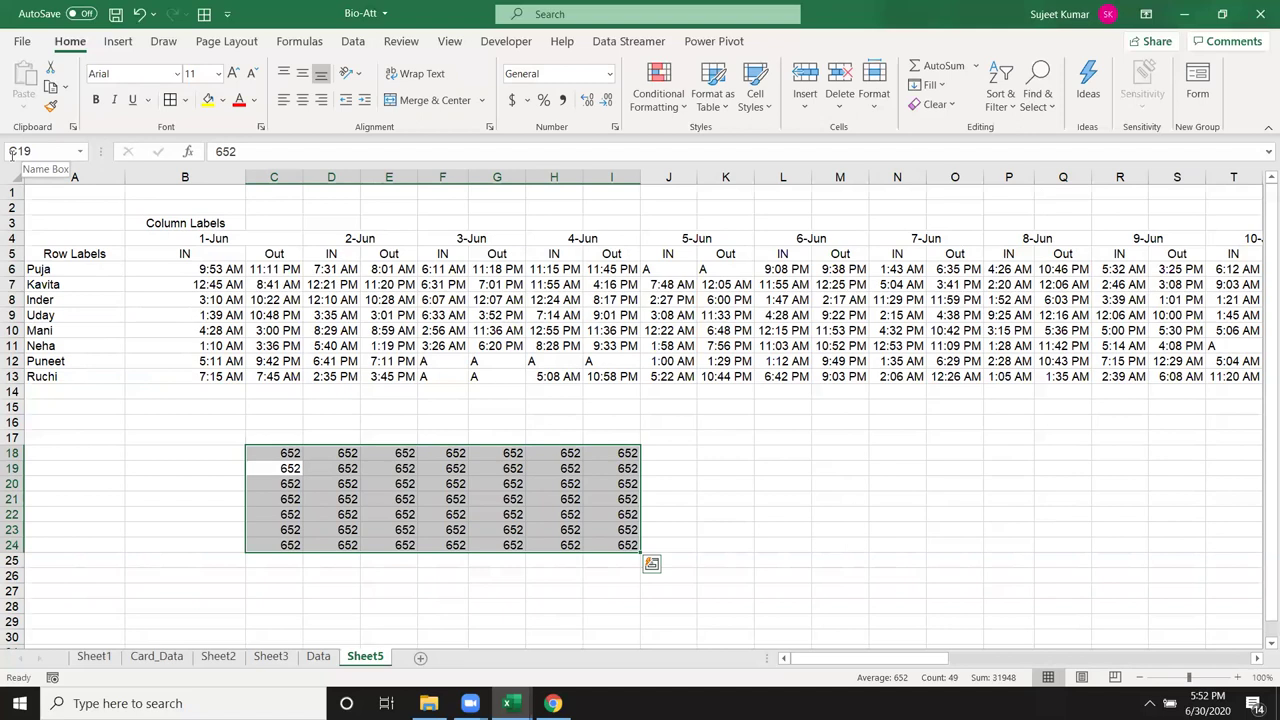
- Undo the 652 fill on Sheet5 and enter 525 in C19
{"action": "left_click", "coordinate": [272, 664]}
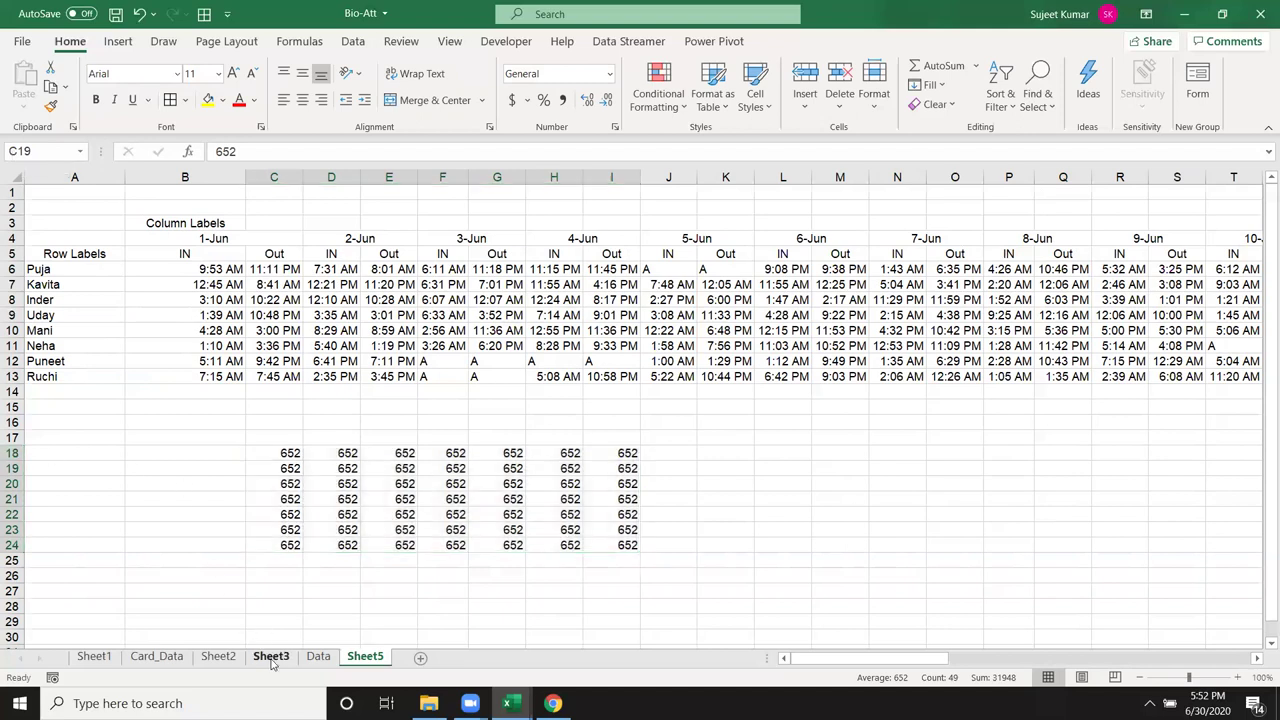
{"action": "left_click", "coordinate": [271, 660]}
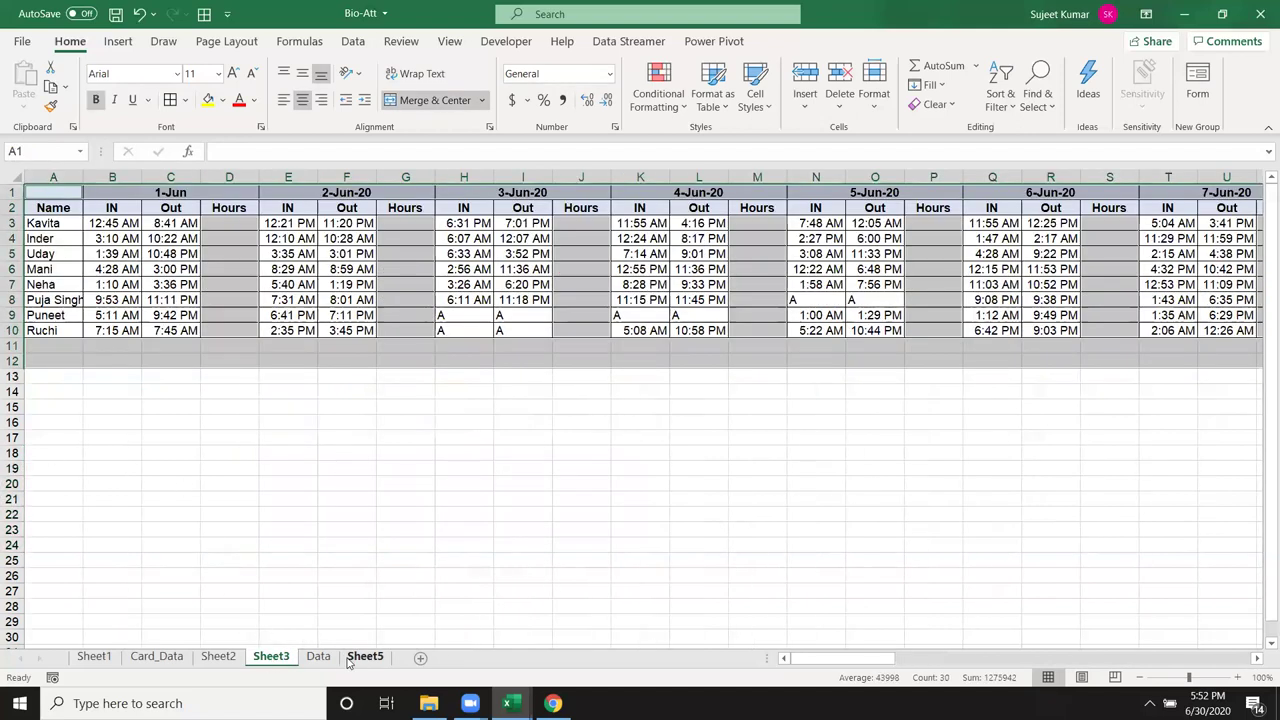
{"action": "left_click", "coordinate": [364, 656]}
{"action": "key", "text": "ctrl+z"}
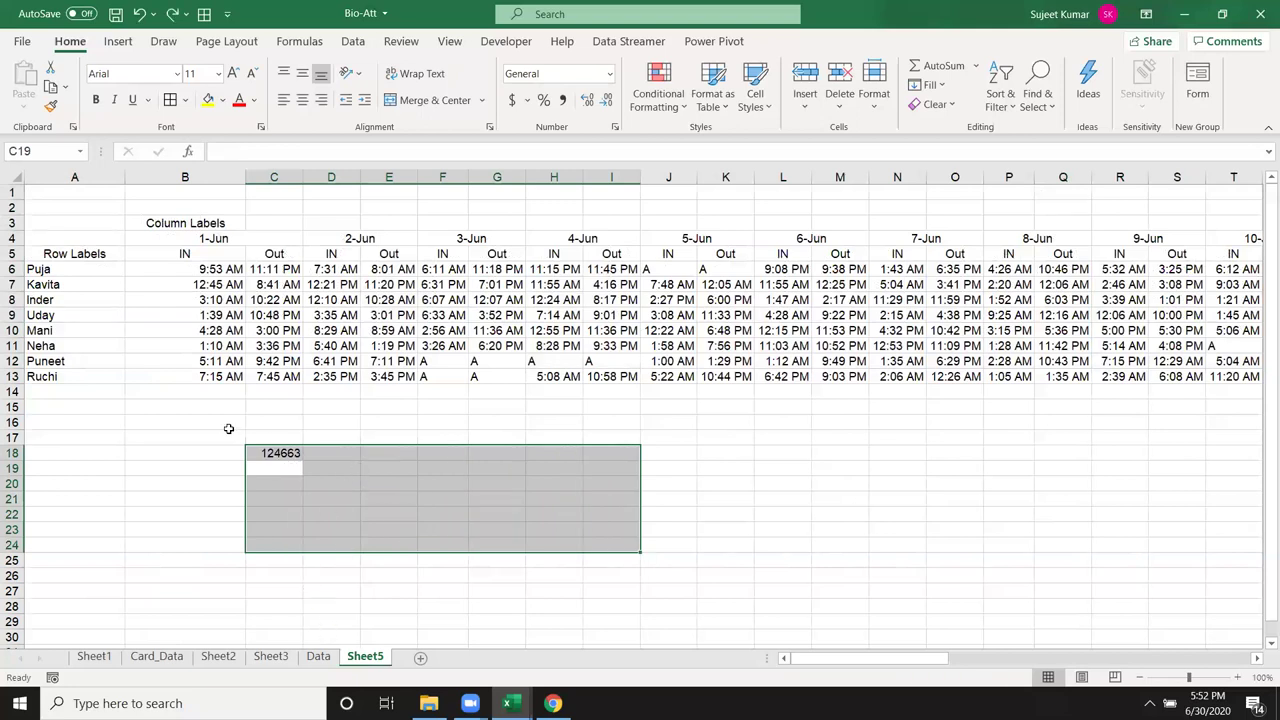
{"action": "type", "text": "525"}
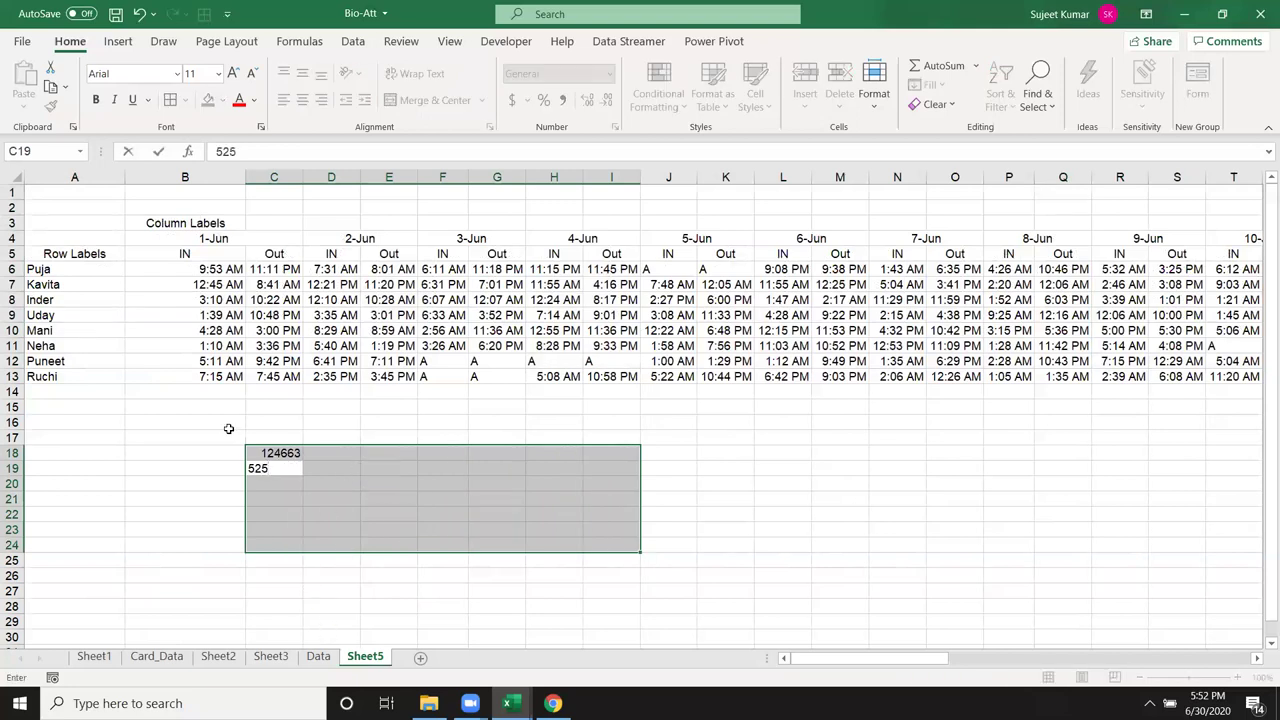
{"action": "key", "text": "Return"}
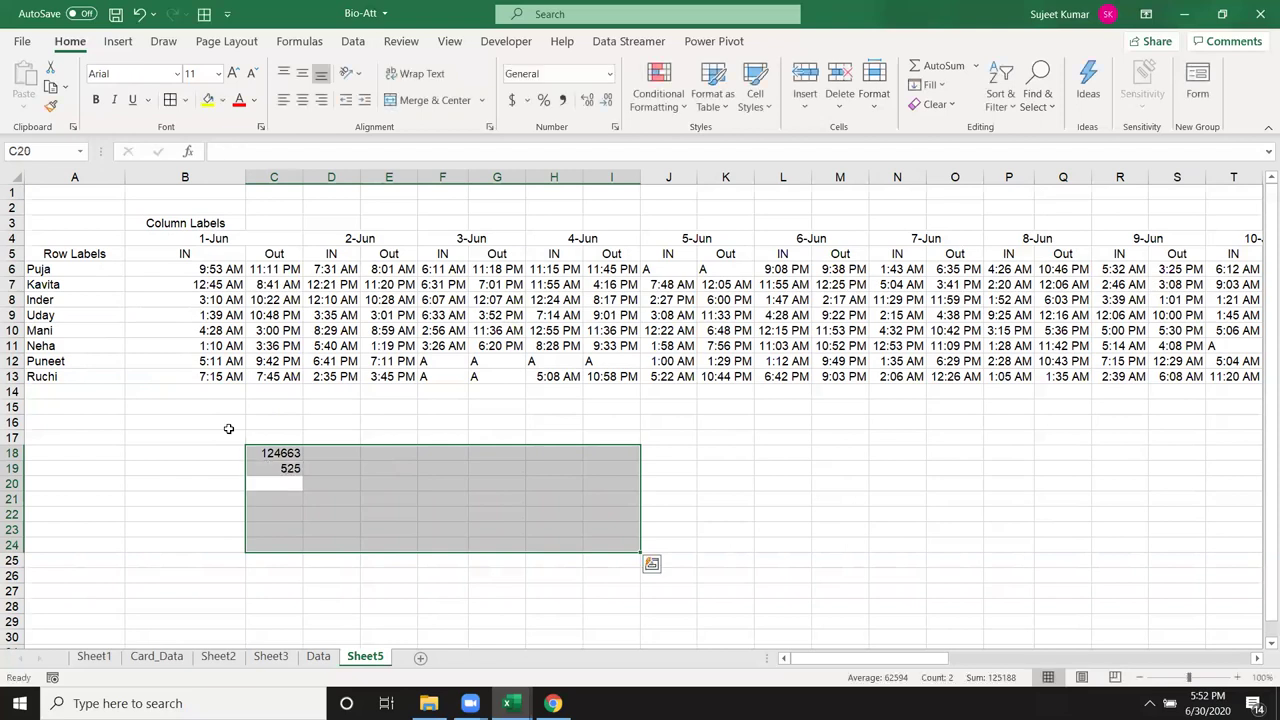
- Fill the whole C18:I24 block with 856, then show the Data sheet
{"action": "type", "text": "856"}
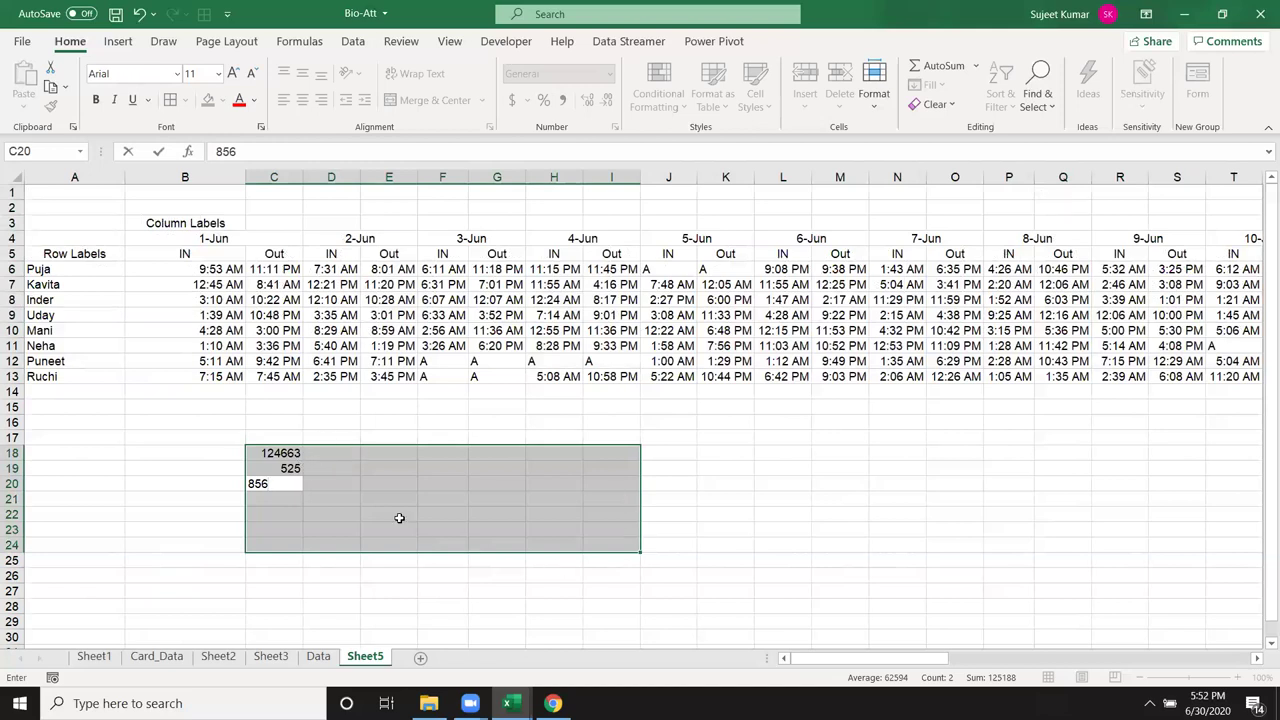
{"action": "key", "text": "ctrl+Return"}
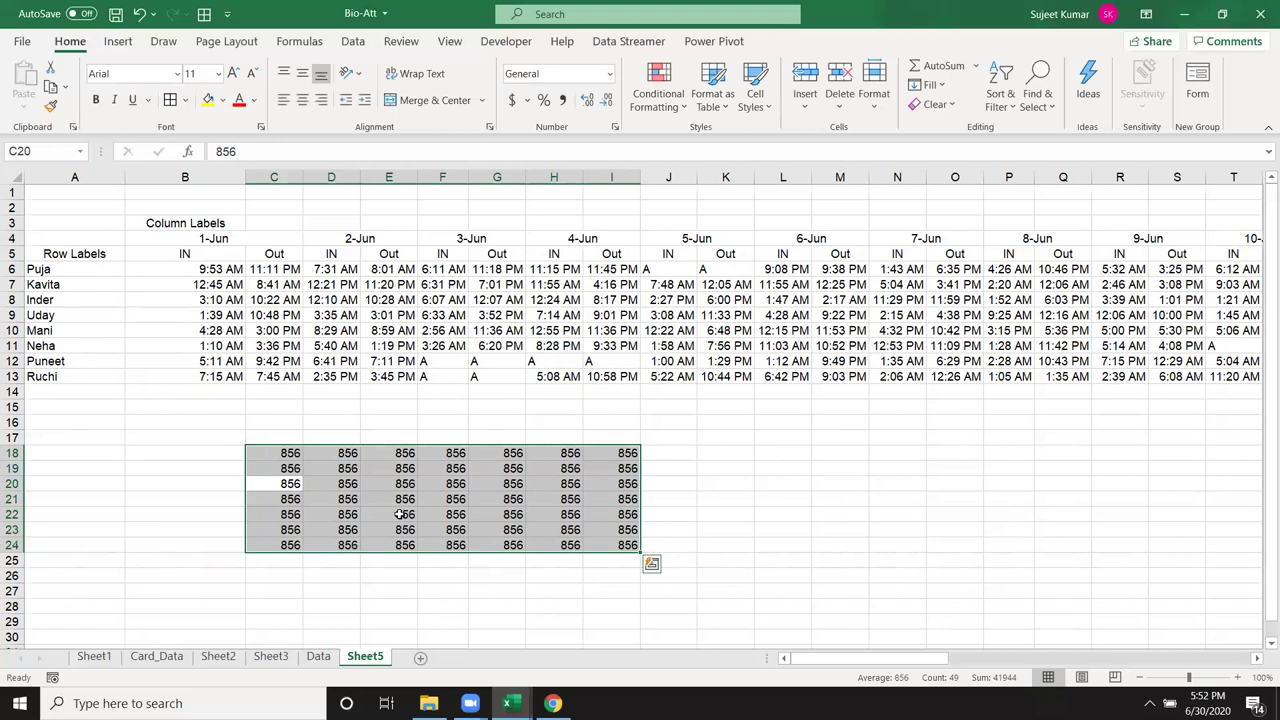
{"action": "left_click", "coordinate": [318, 656]}
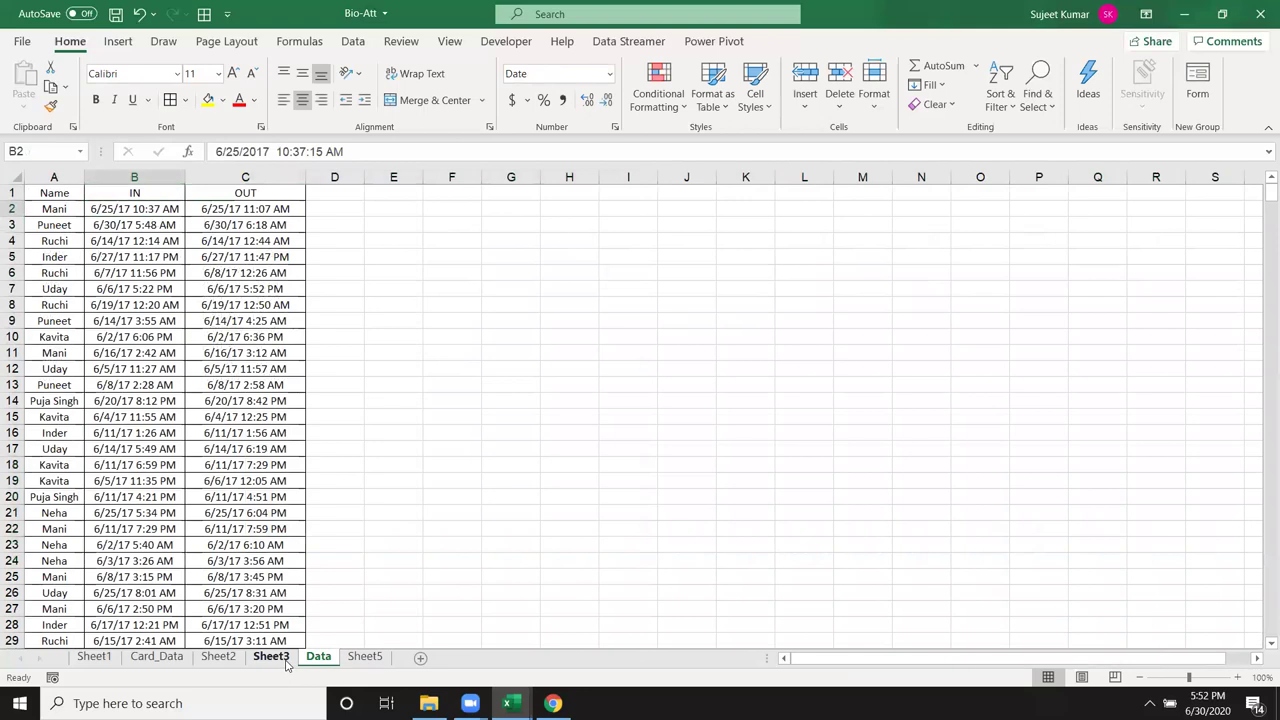
- On Sheet3, step through the row 1 date headers to inspect their =B1+1 formulas
{"action": "left_click", "coordinate": [271, 656]}
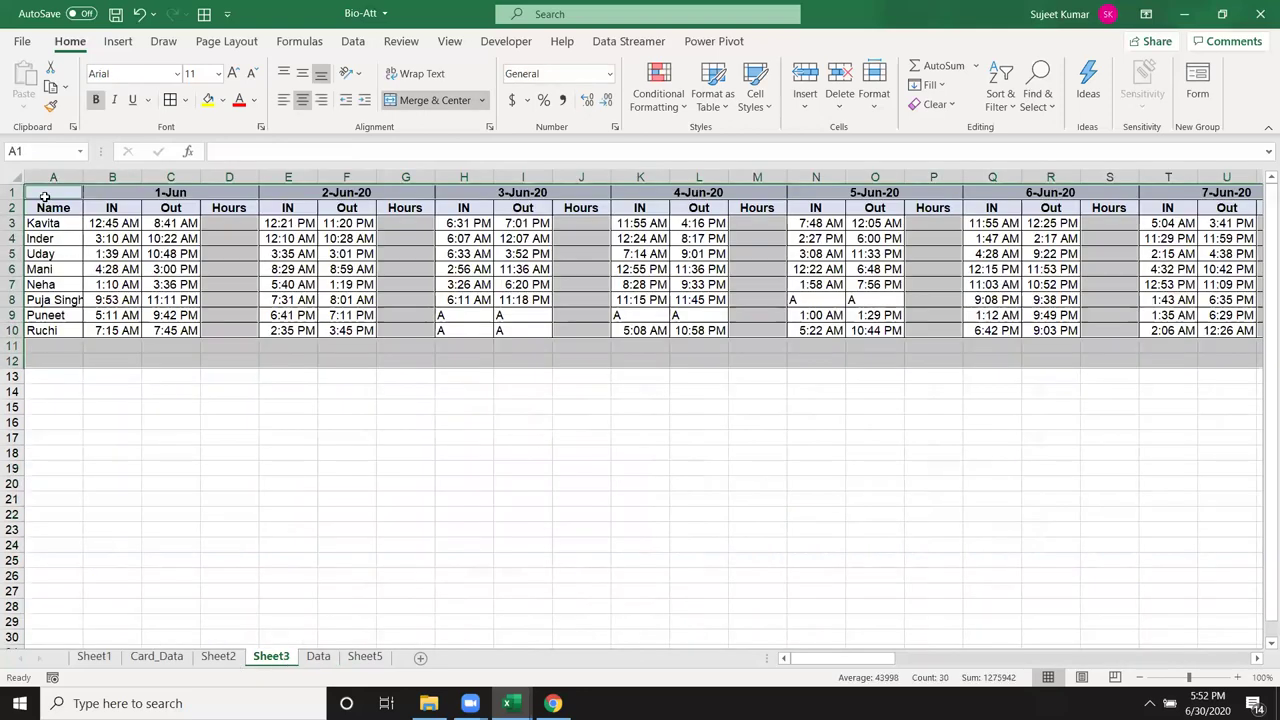
{"action": "key", "text": "Right"}
{"action": "key", "text": "Right"}
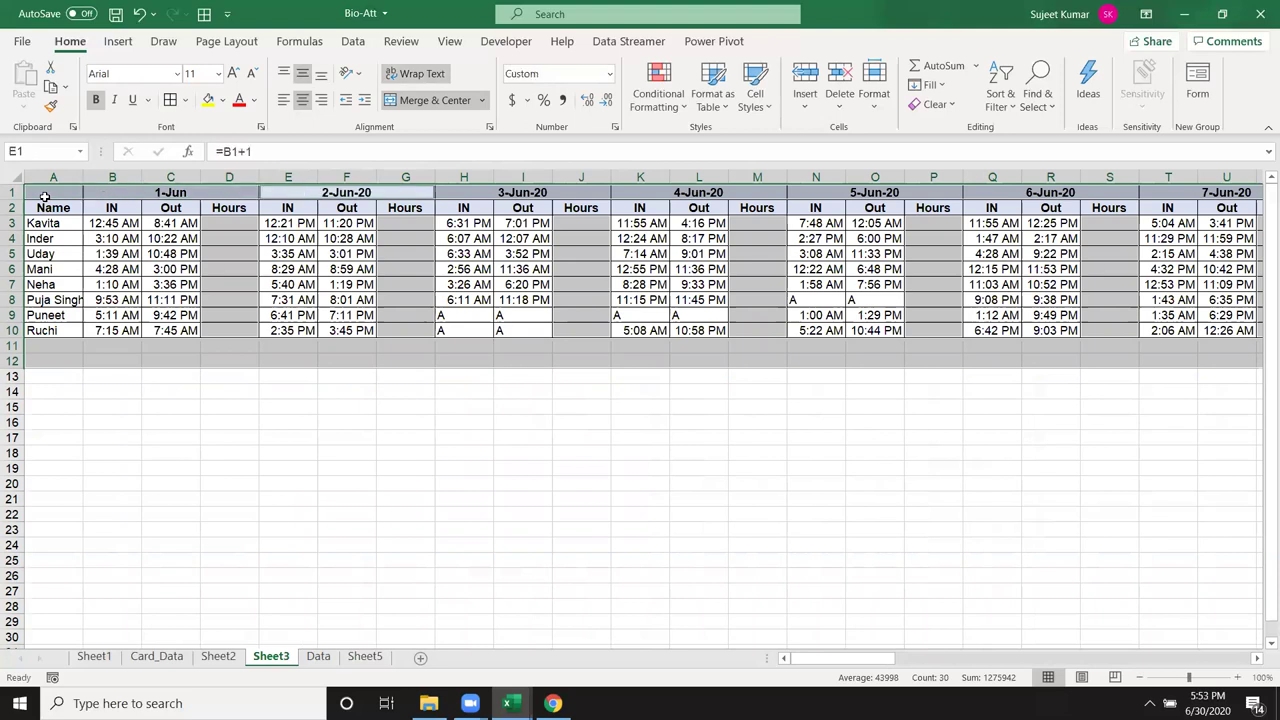
{"action": "key", "text": "Right"}
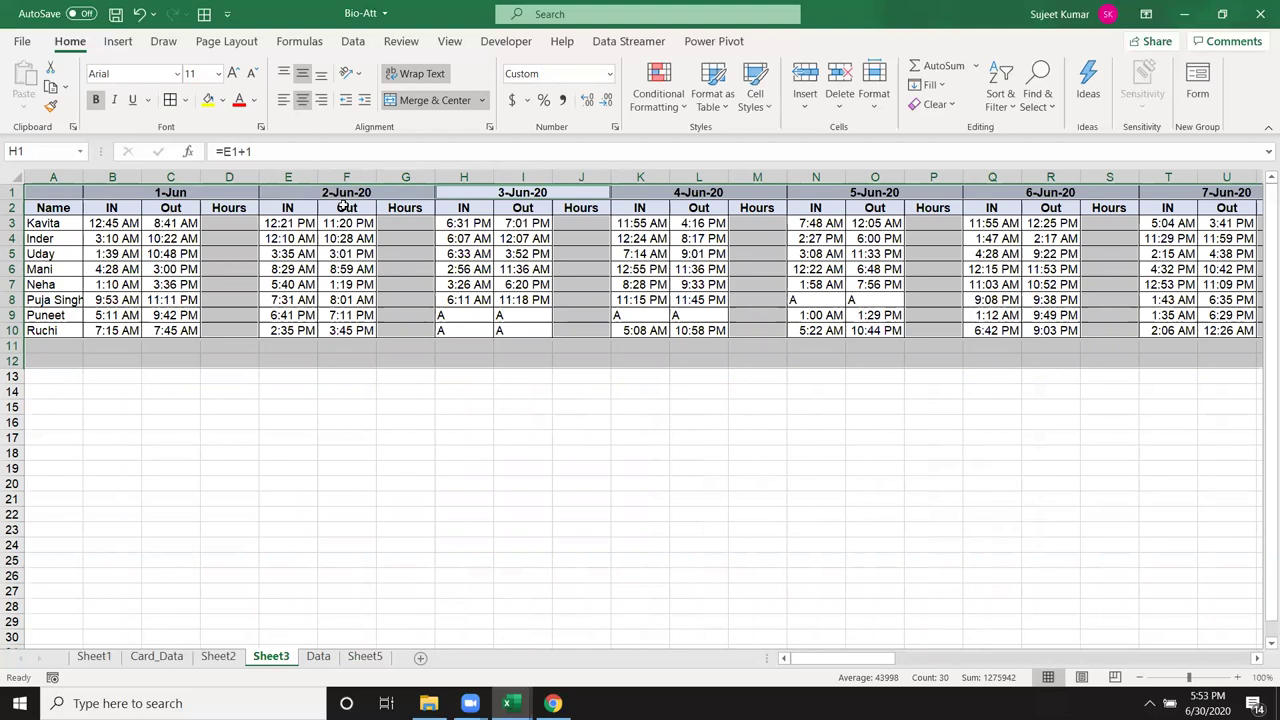
{"action": "key", "text": "Right"}
{"action": "key", "text": "Right"}
{"action": "key", "text": "Right"}
{"action": "key", "text": "Right"}
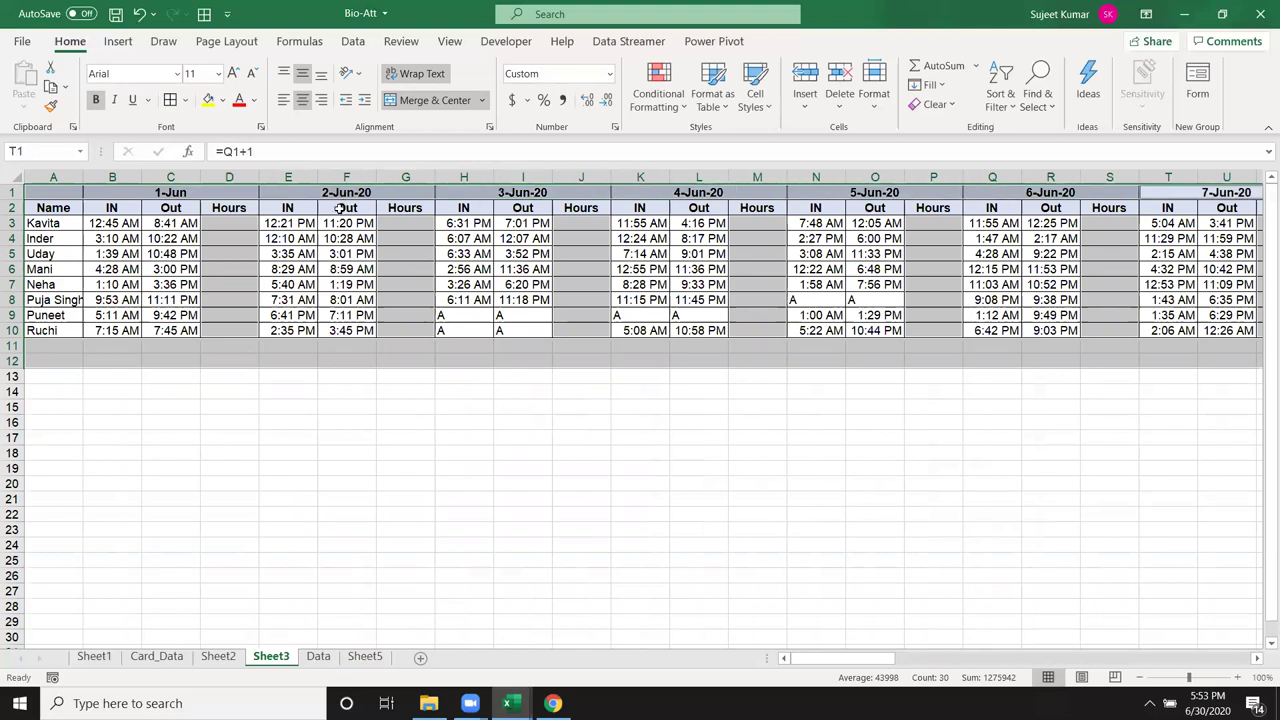
{"action": "key", "text": "Right"}
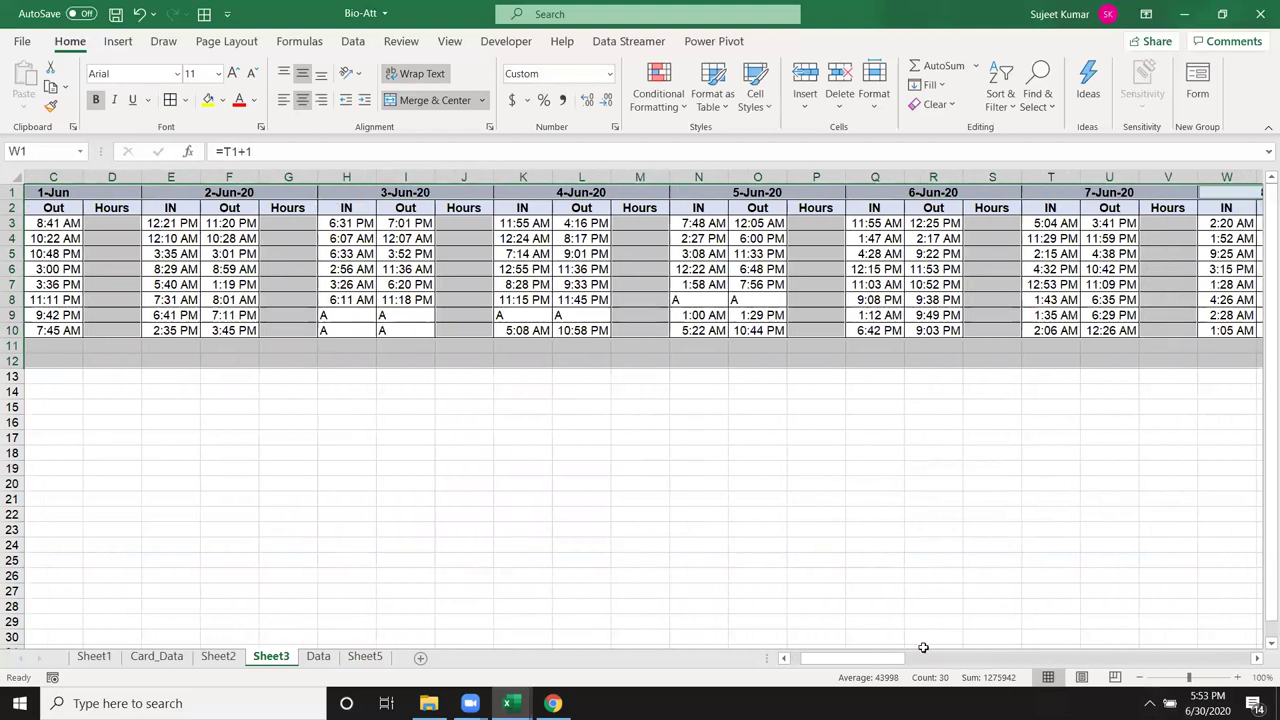
{"action": "left_click_drag", "start_coordinate": [888, 659], "coordinate": [1038, 659]}
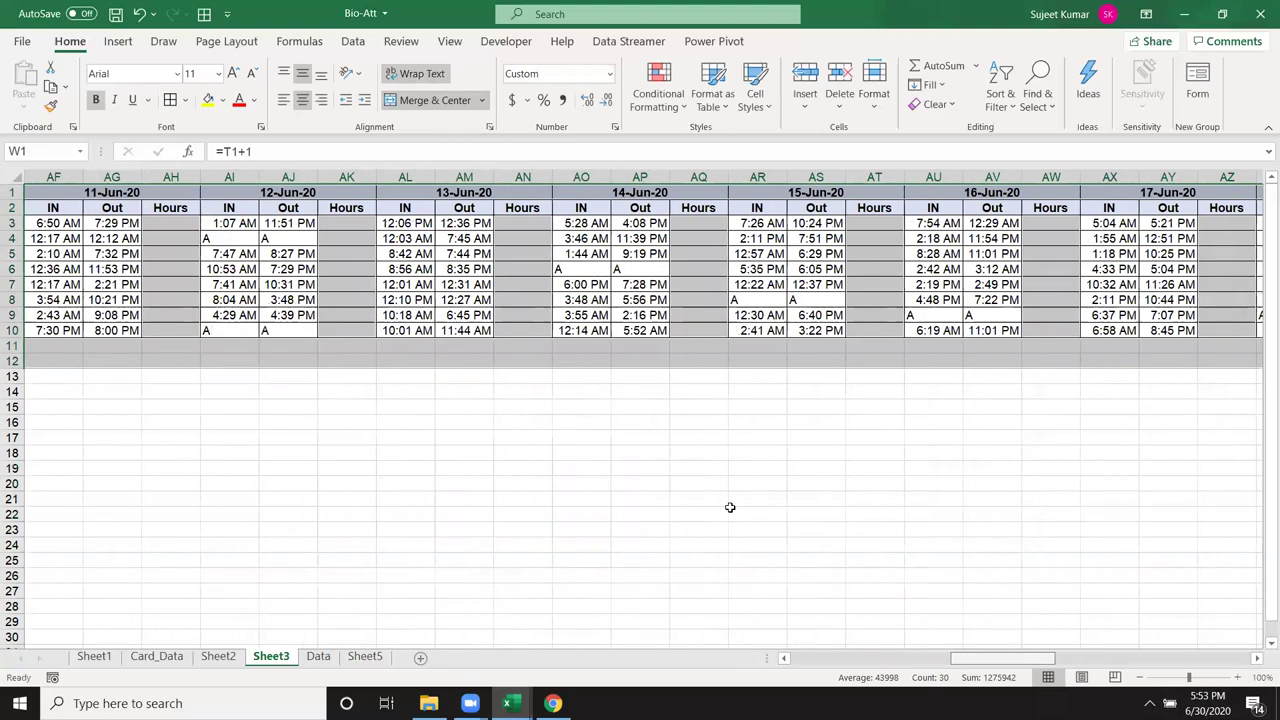
- Select cell M5 in the Hours column and open the Go To box
{"action": "left_click", "coordinate": [327, 285]}
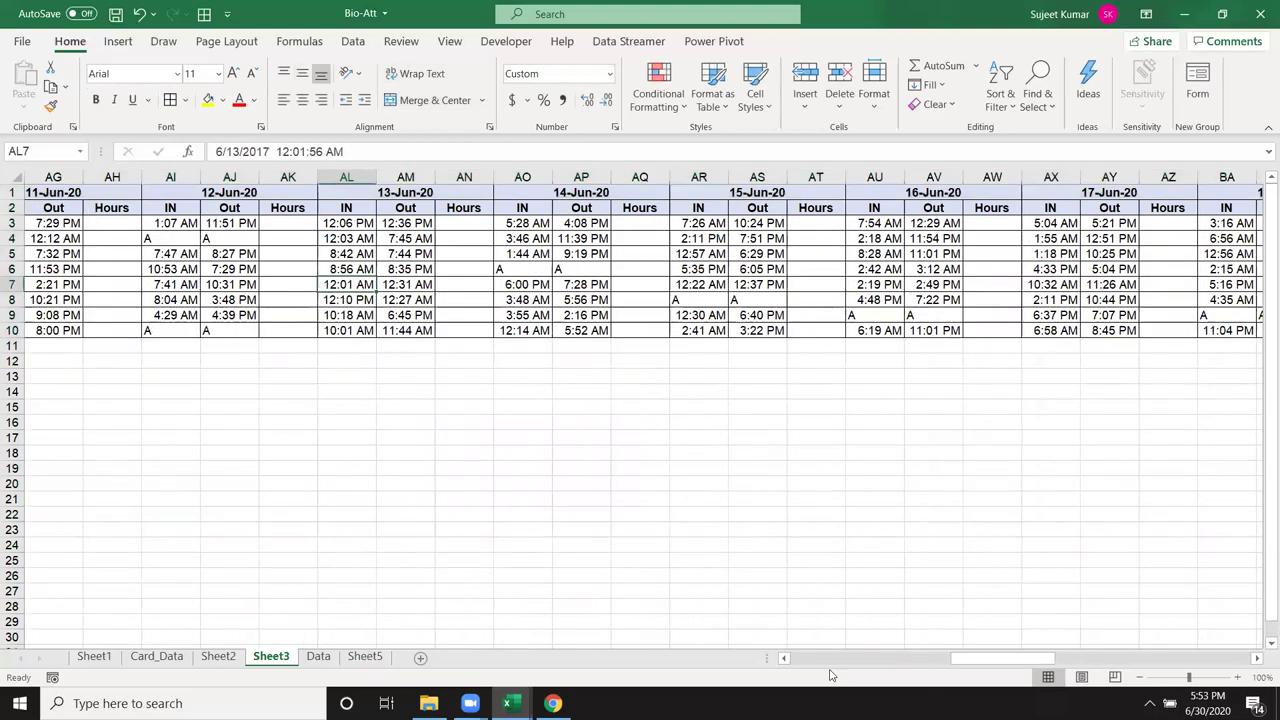
{"action": "left_click", "coordinate": [885, 659]}
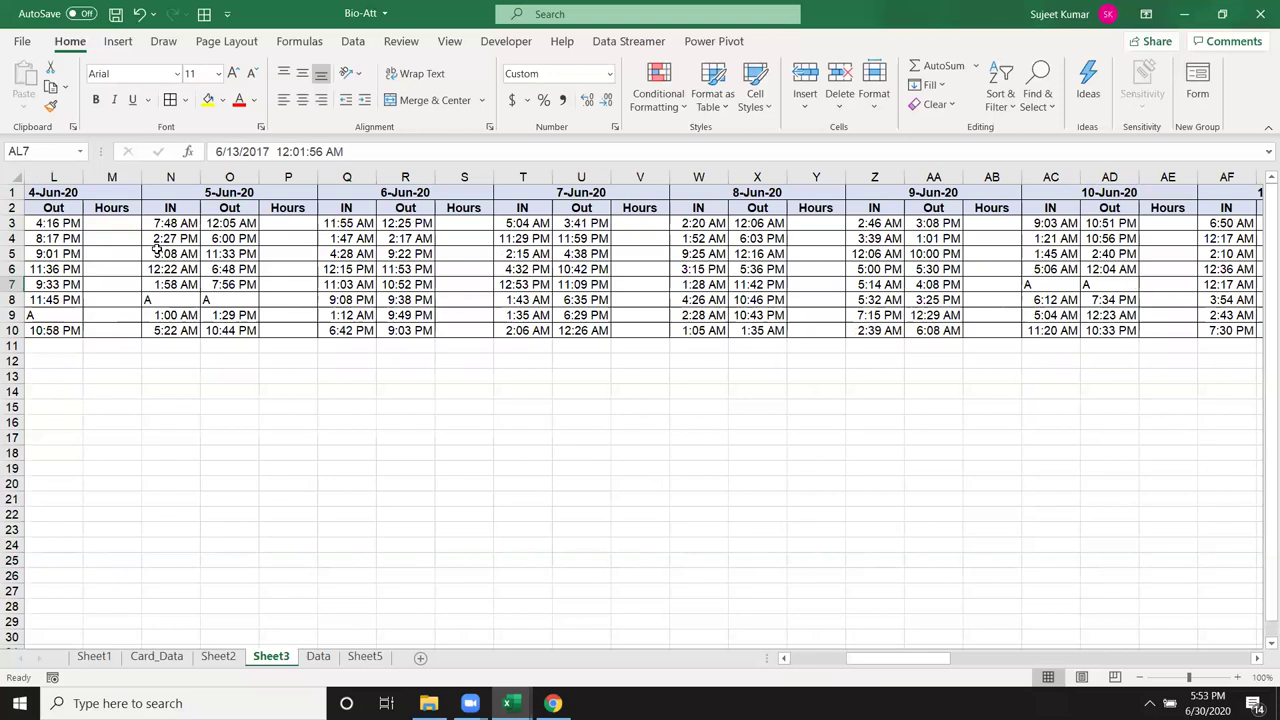
{"action": "left_click", "coordinate": [126, 251]}
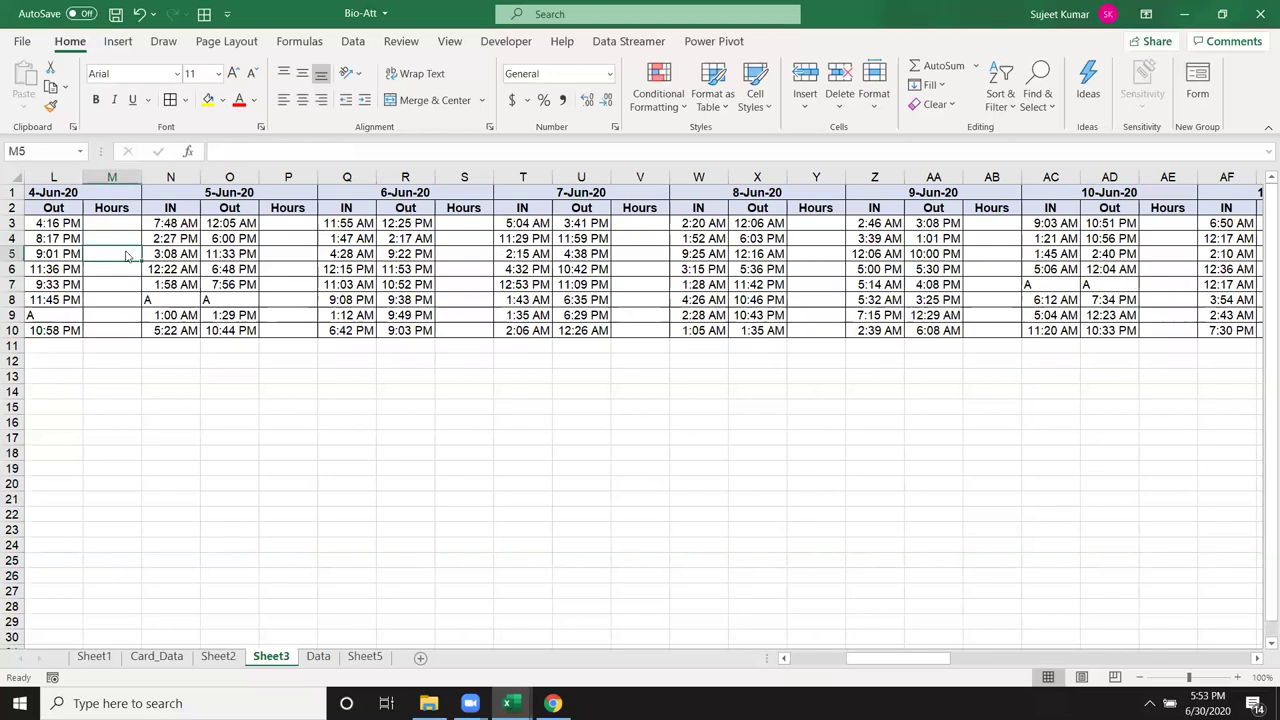
{"action": "key", "text": "ctrl+g"}
- Select the table's blank cells via Go To Special, then insert three rows above the Name header
{"action": "left_click", "coordinate": [648, 437]}
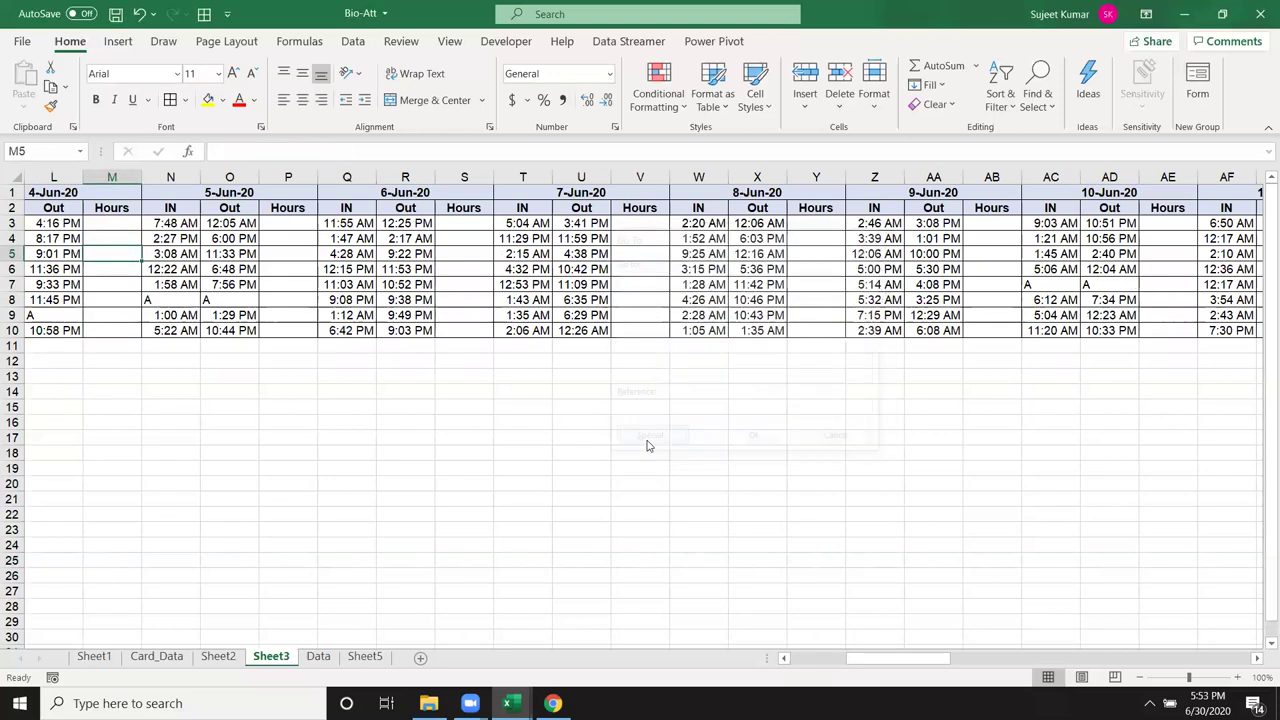
{"action": "left_click", "coordinate": [661, 370]}
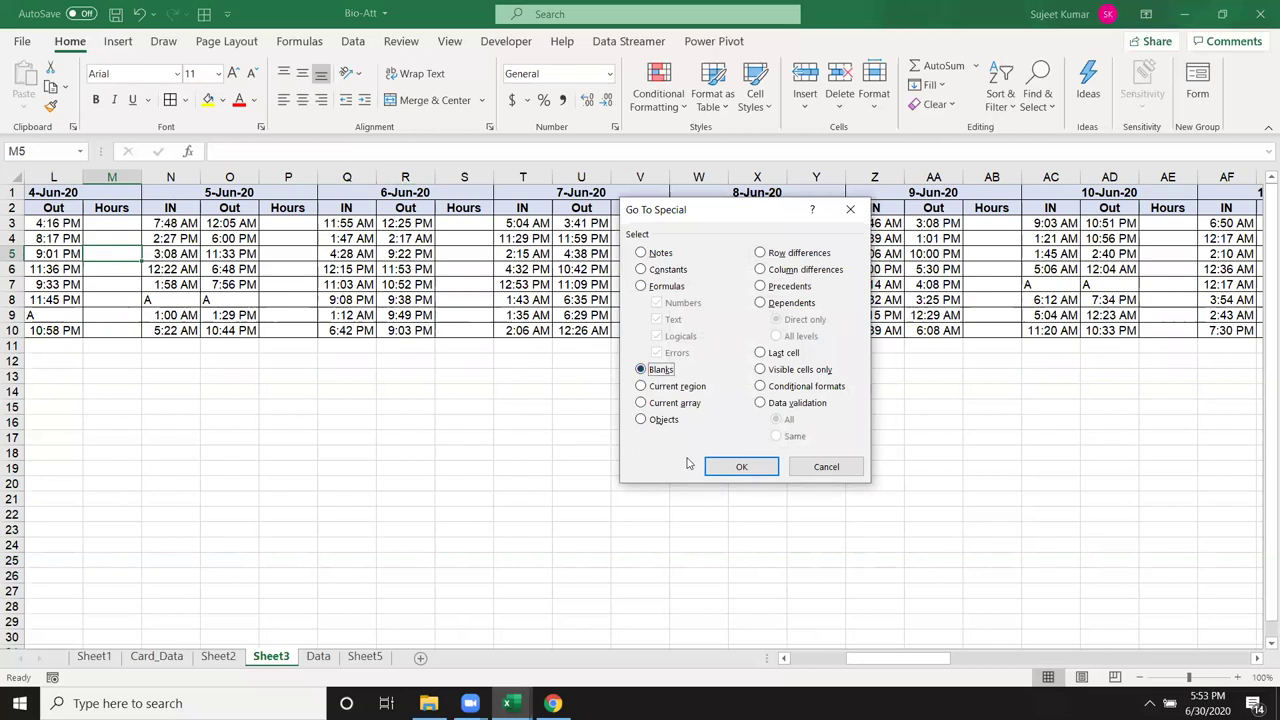
{"action": "left_click", "coordinate": [755, 467]}
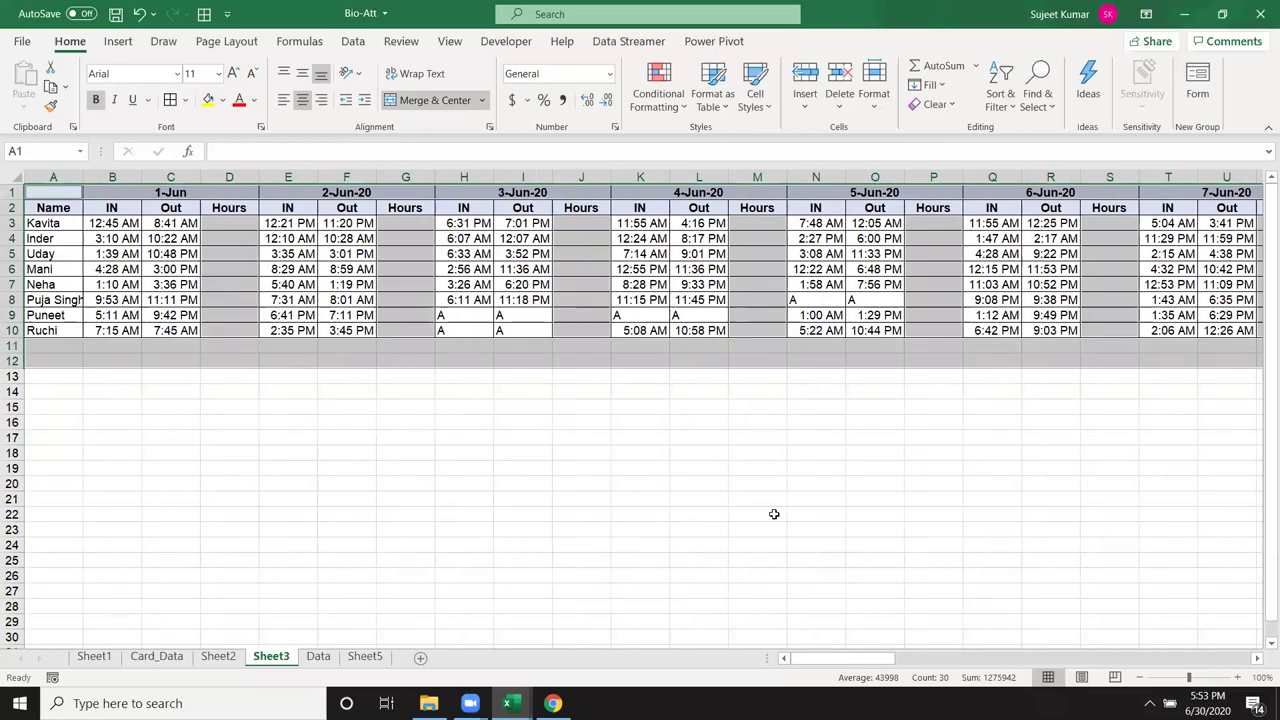
{"action": "left_click", "coordinate": [225, 255]}
{"action": "left_click", "coordinate": [10, 208]}
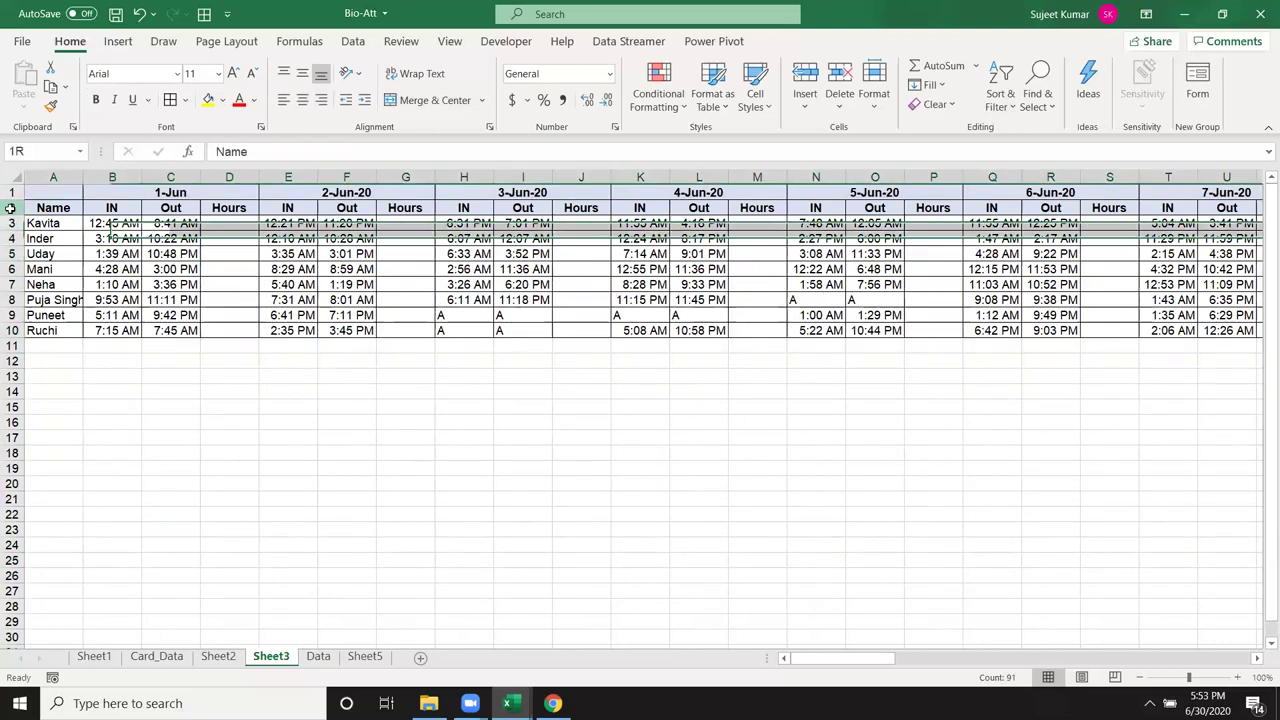
{"action": "key", "text": "ctrl+shift+plus"}
{"action": "key", "text": "ctrl+shift+plus"}
{"action": "key", "text": "ctrl+shift+plus"}
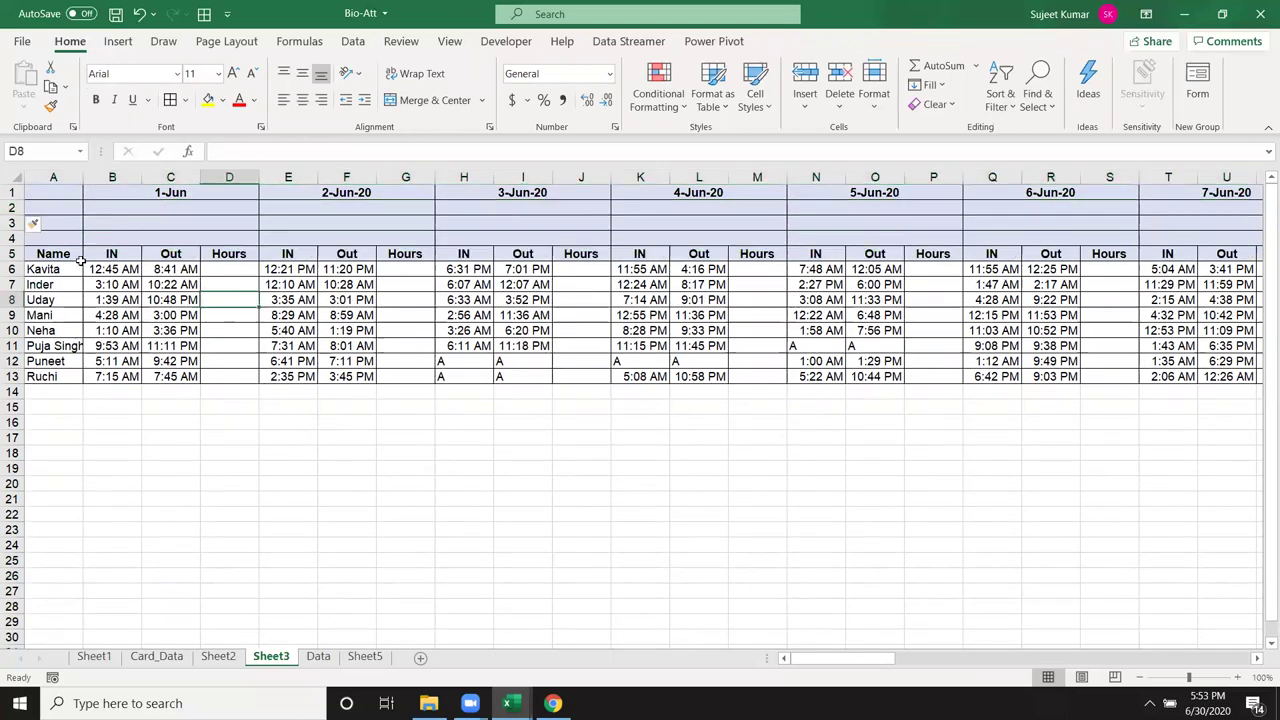
- Select the whole table from the Name header to the last data cell and open Go To
{"action": "left_click", "coordinate": [40, 252]}
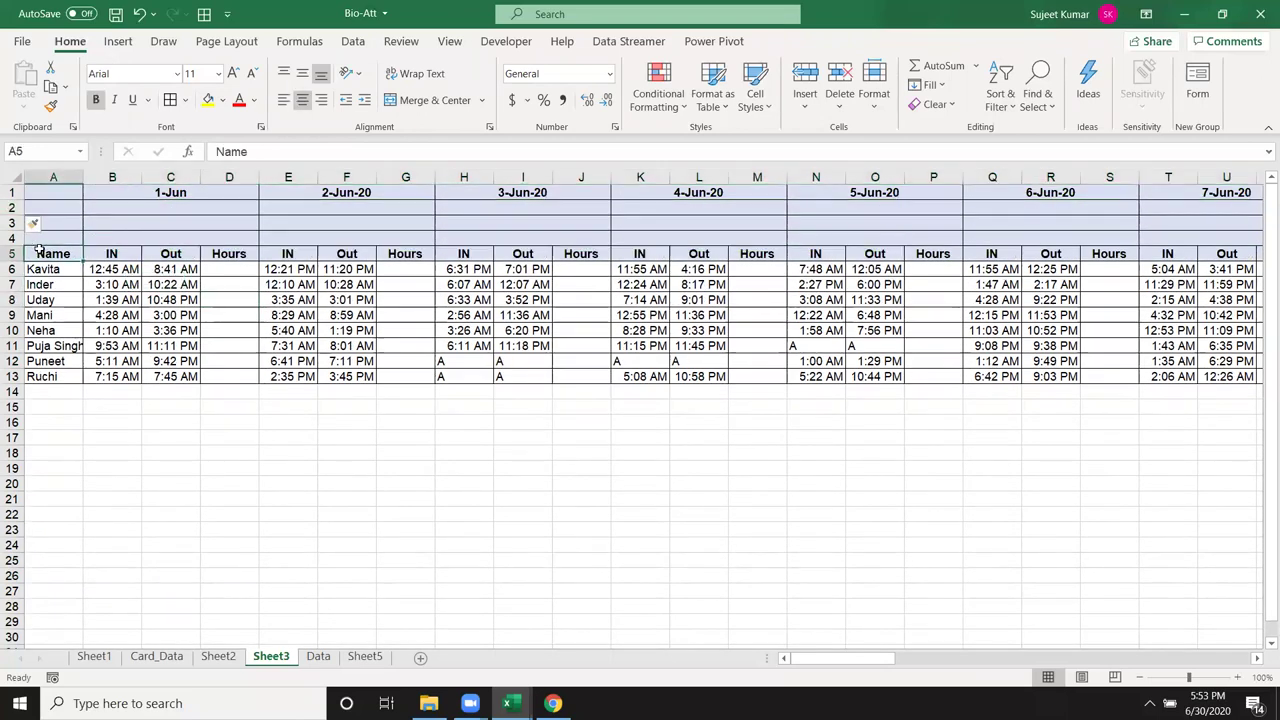
{"action": "key", "text": "ctrl+shift+Right"}
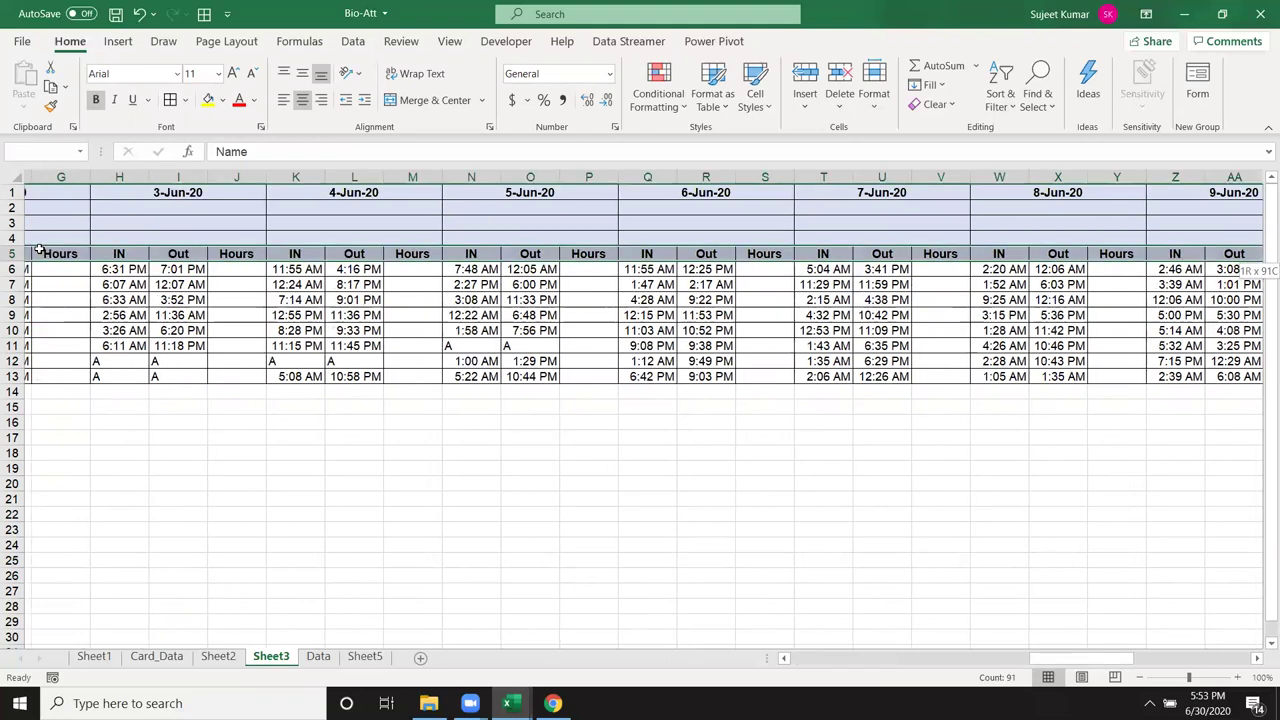
{"action": "key", "text": "ctrl+shift+Down"}
{"action": "key", "text": "ctrl+g"}
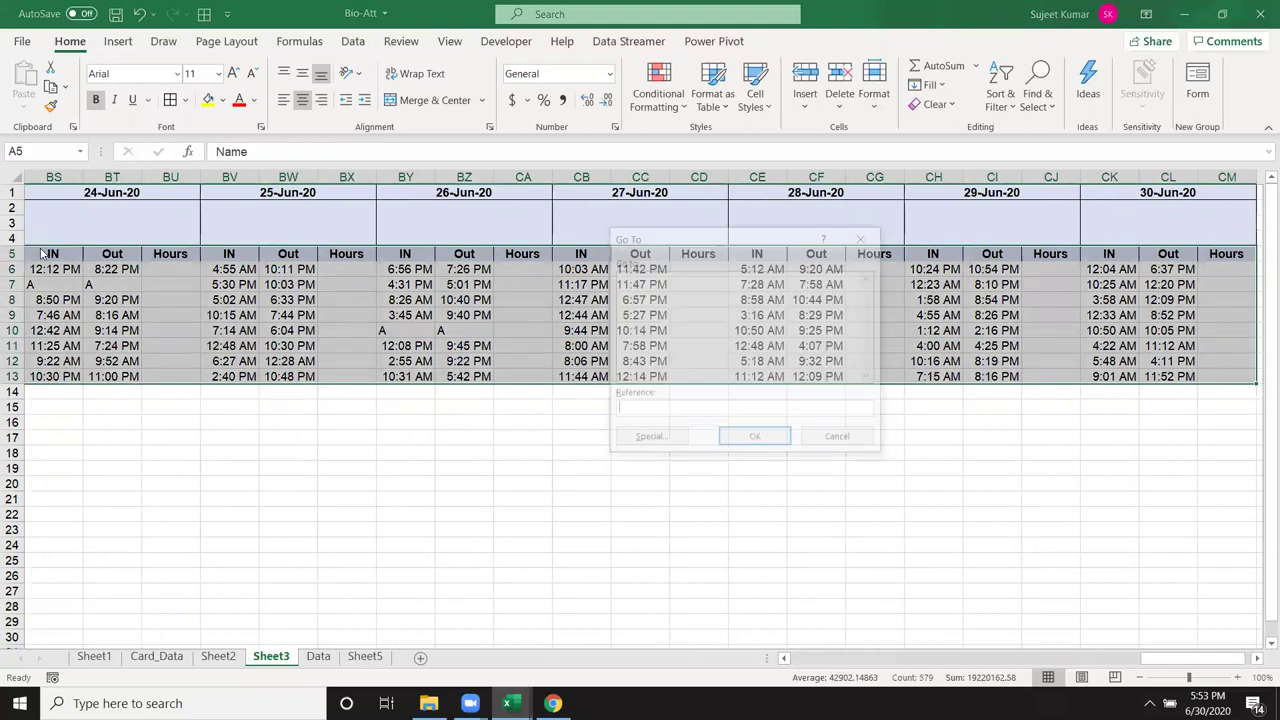
- Select all blank Hours cells and fill them at once with the formula =C6-B6
{"action": "left_click", "coordinate": [646, 440]}
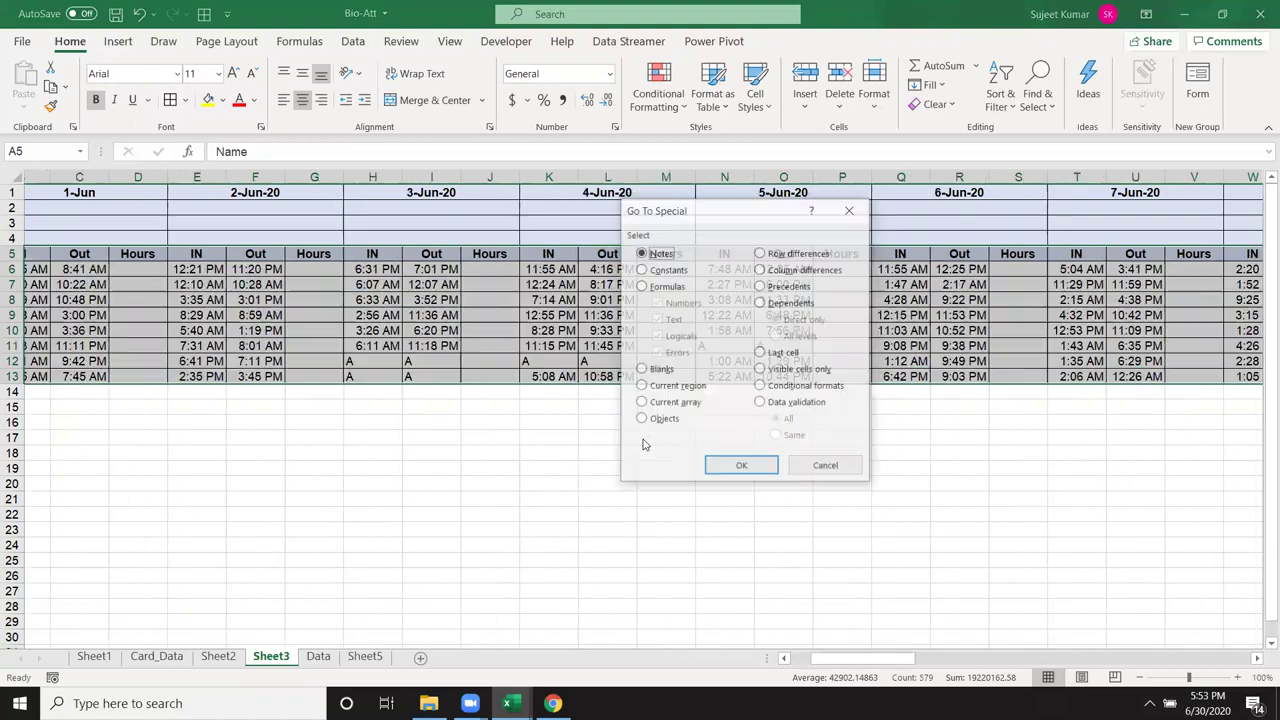
{"action": "left_click", "coordinate": [741, 467]}
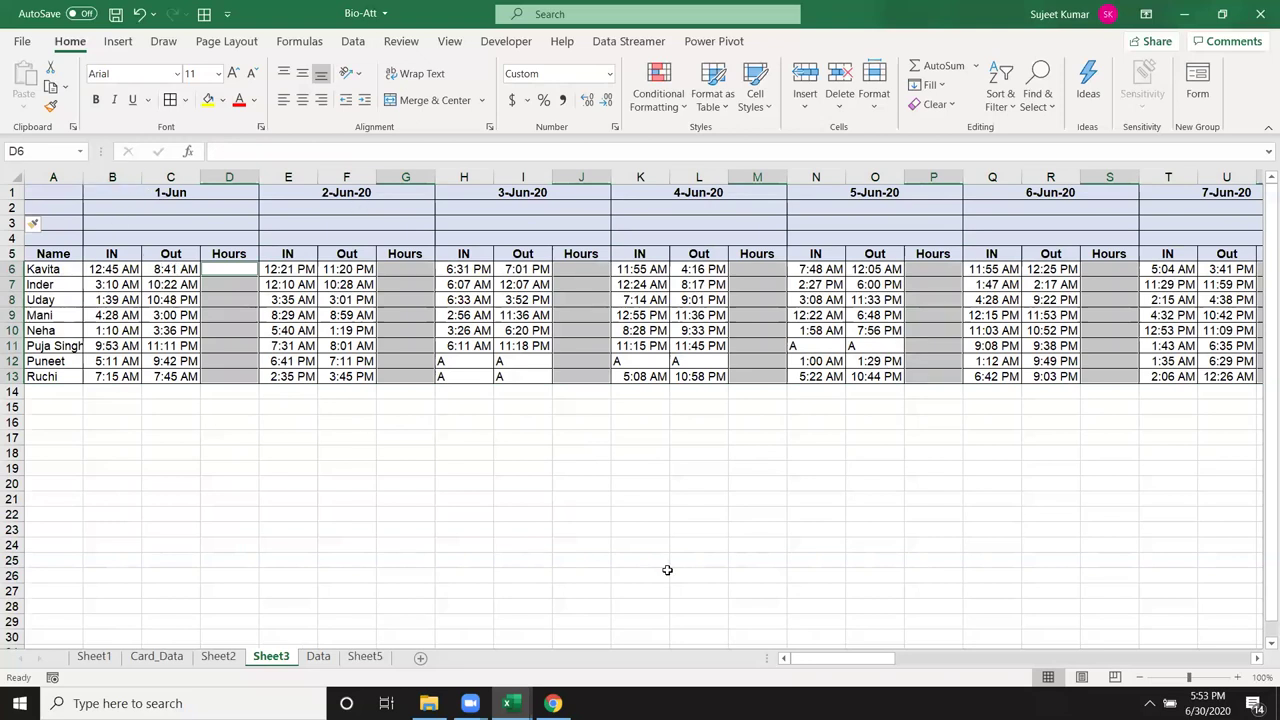
{"action": "type", "text": "="}
{"action": "key", "text": "Left"}
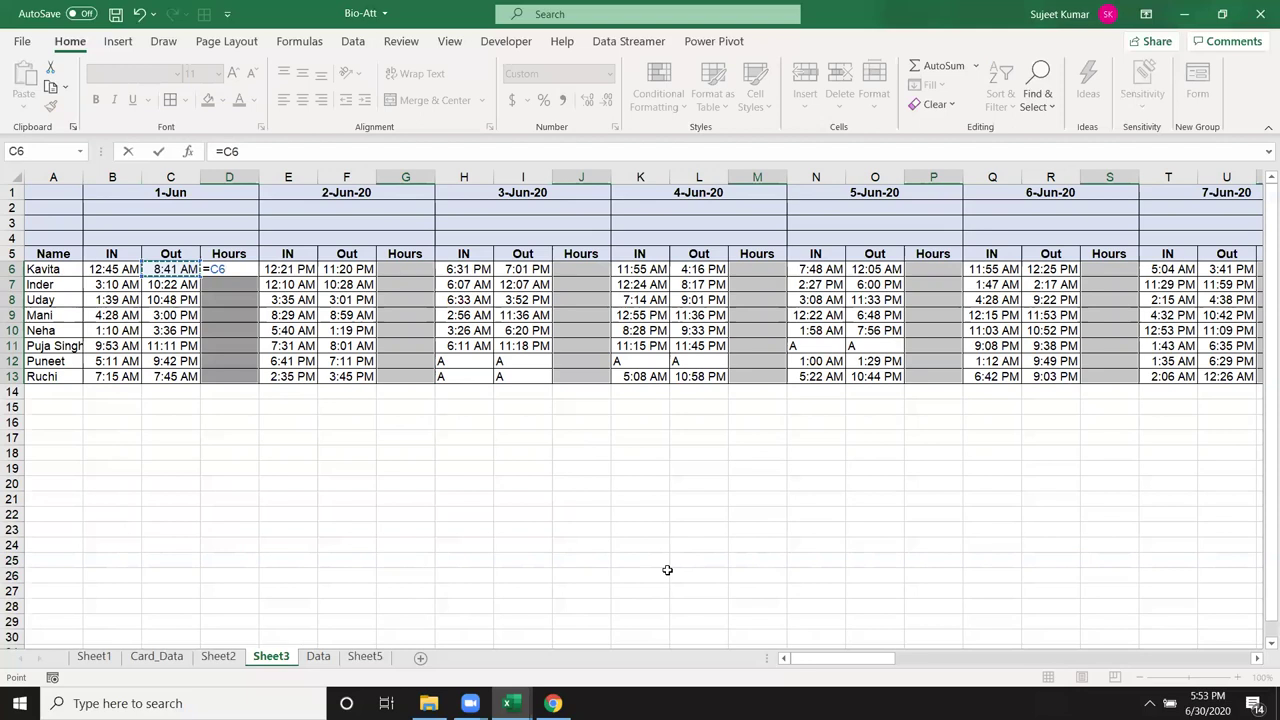
{"action": "type", "text": "-"}
{"action": "key", "text": "Left"}
{"action": "key", "text": "Left"}
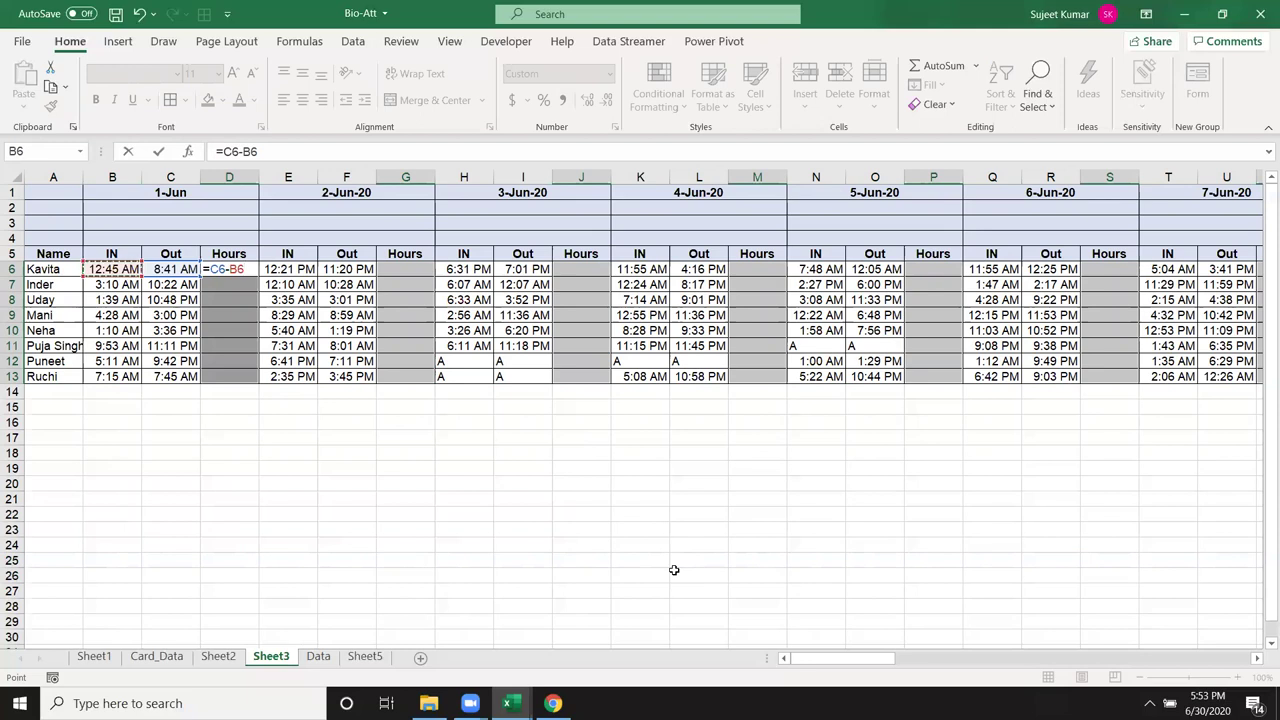
{"action": "key", "text": "ctrl+Return"}
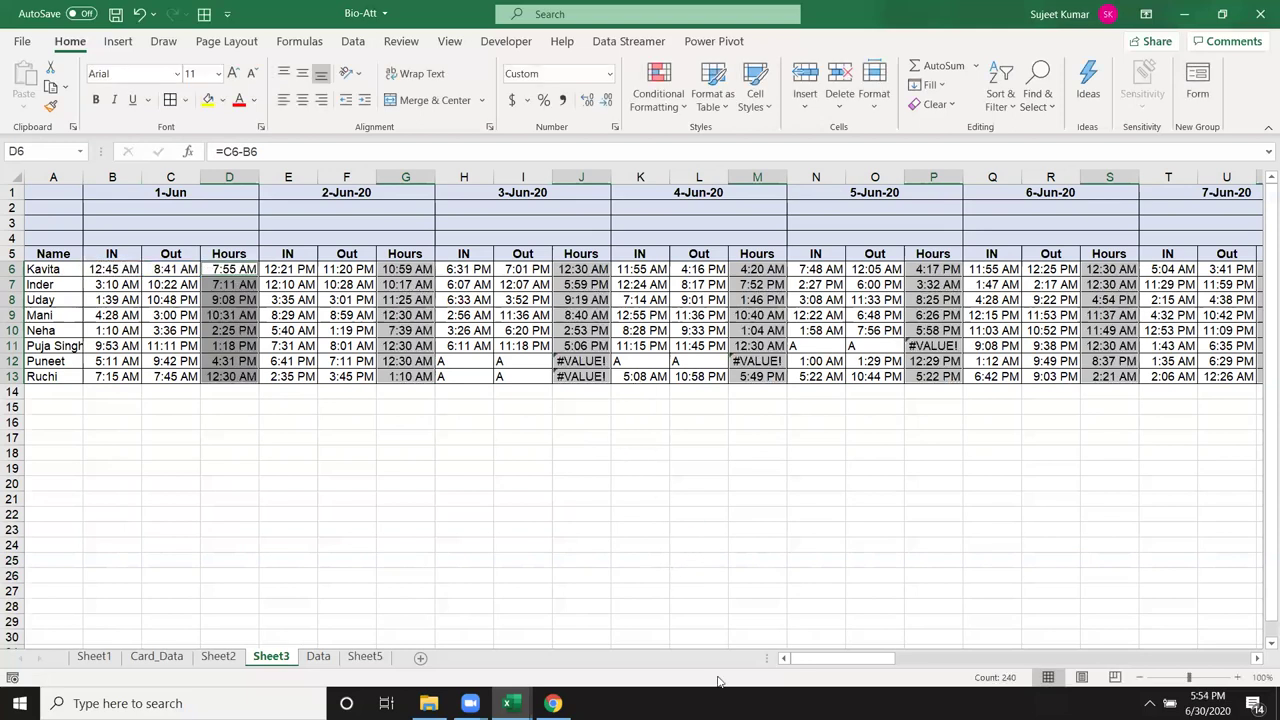
{"action": "mouse_move", "coordinate": [835, 659]}
{"action": "left_mouse_down"}
{"action": "mouse_move", "coordinate": [996, 663]}
{"action": "mouse_move", "coordinate": [600, 670]}
{"action": "left_mouse_up"}
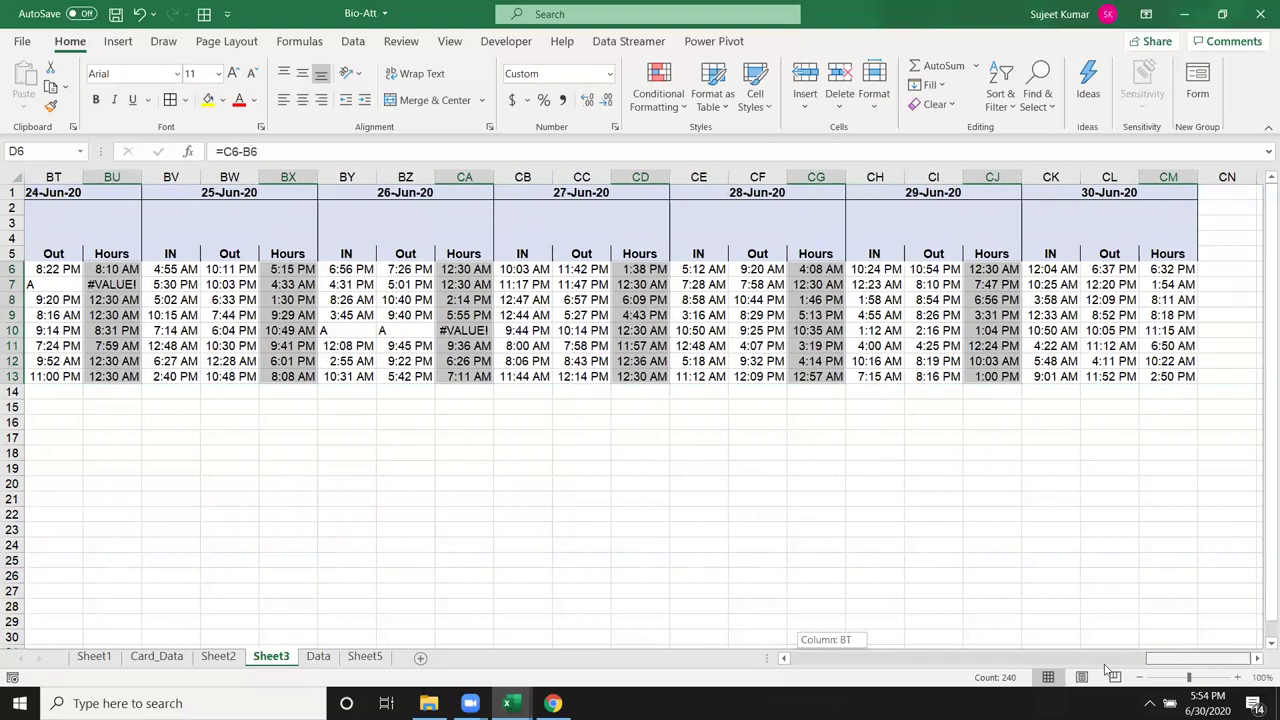
- Delete the empty rows 2–4 and inspect the formulas behind the #VALUE! Hours cells
{"action": "left_click", "coordinate": [16, 208]}
{"action": "left_click_drag", "start_coordinate": [16, 208], "coordinate": [16, 238]}
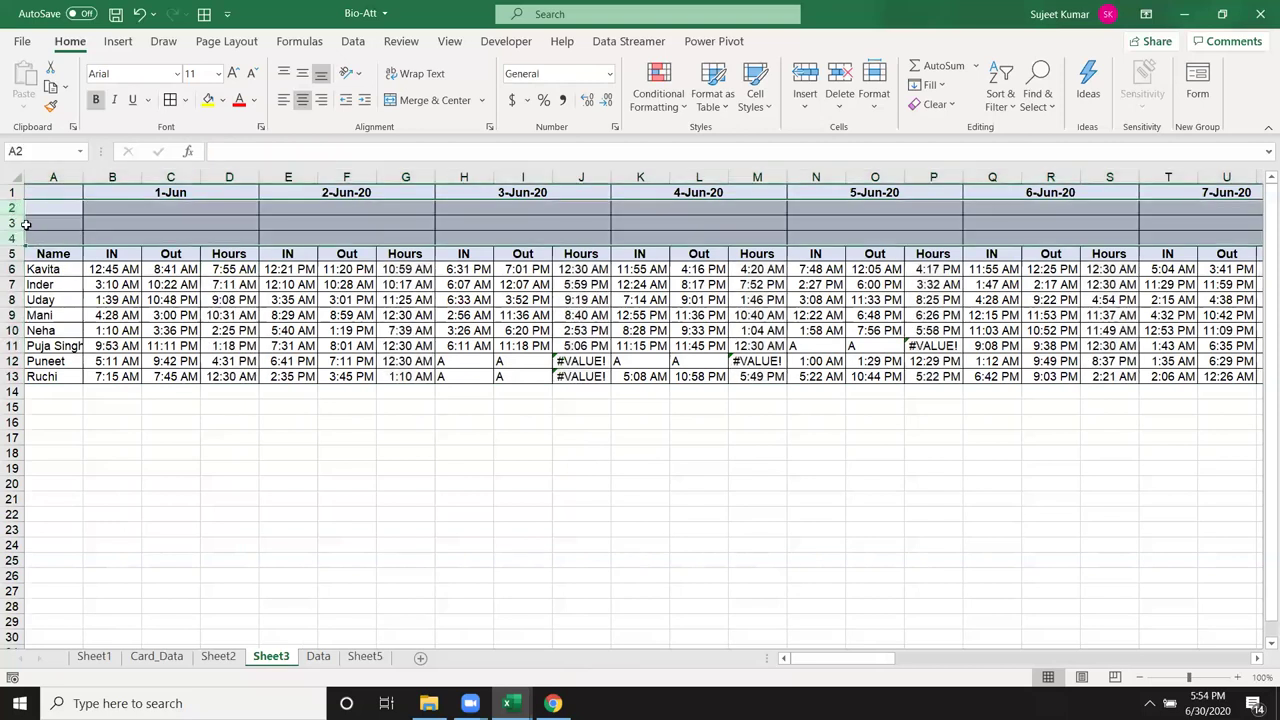
{"action": "key", "text": "ctrl+minus"}
{"action": "left_click", "coordinate": [585, 328]}
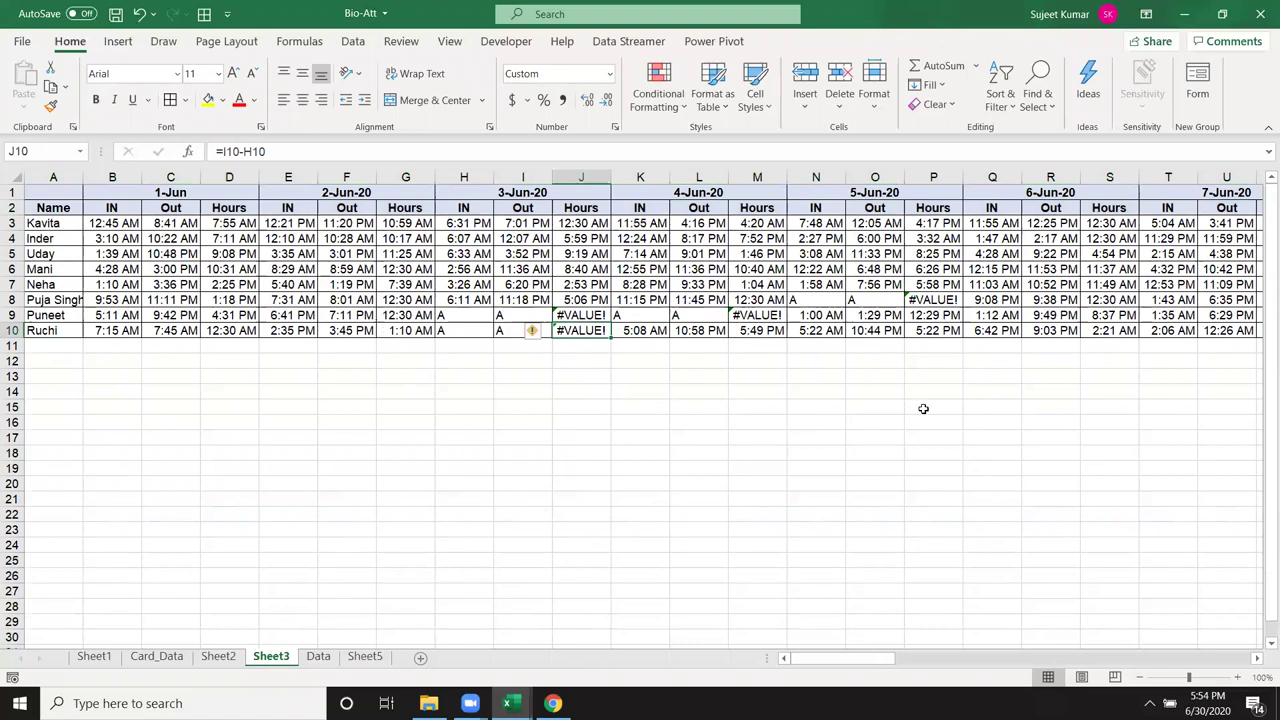
{"action": "key", "text": "ctrl+Up"}
{"action": "key", "text": "Up"}
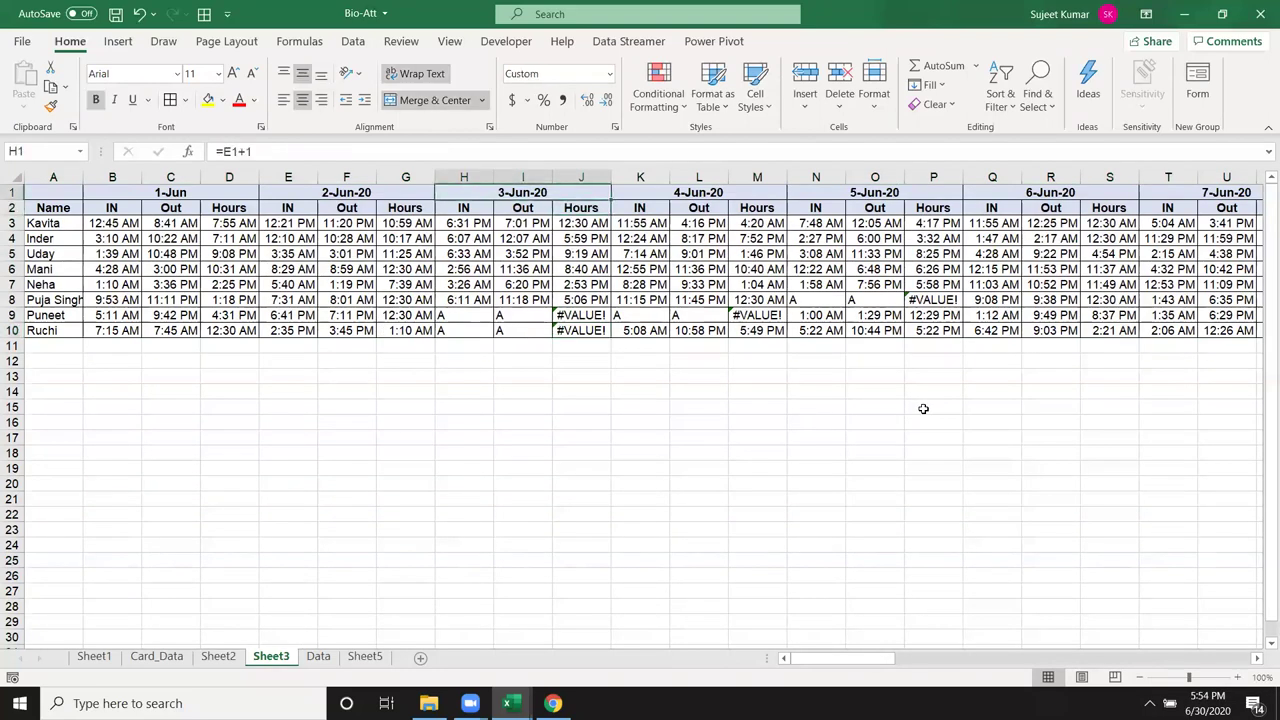
{"action": "key", "text": "Down"}
{"action": "key", "text": "Down"}
{"action": "key", "text": "Down"}
{"action": "key", "text": "Right"}
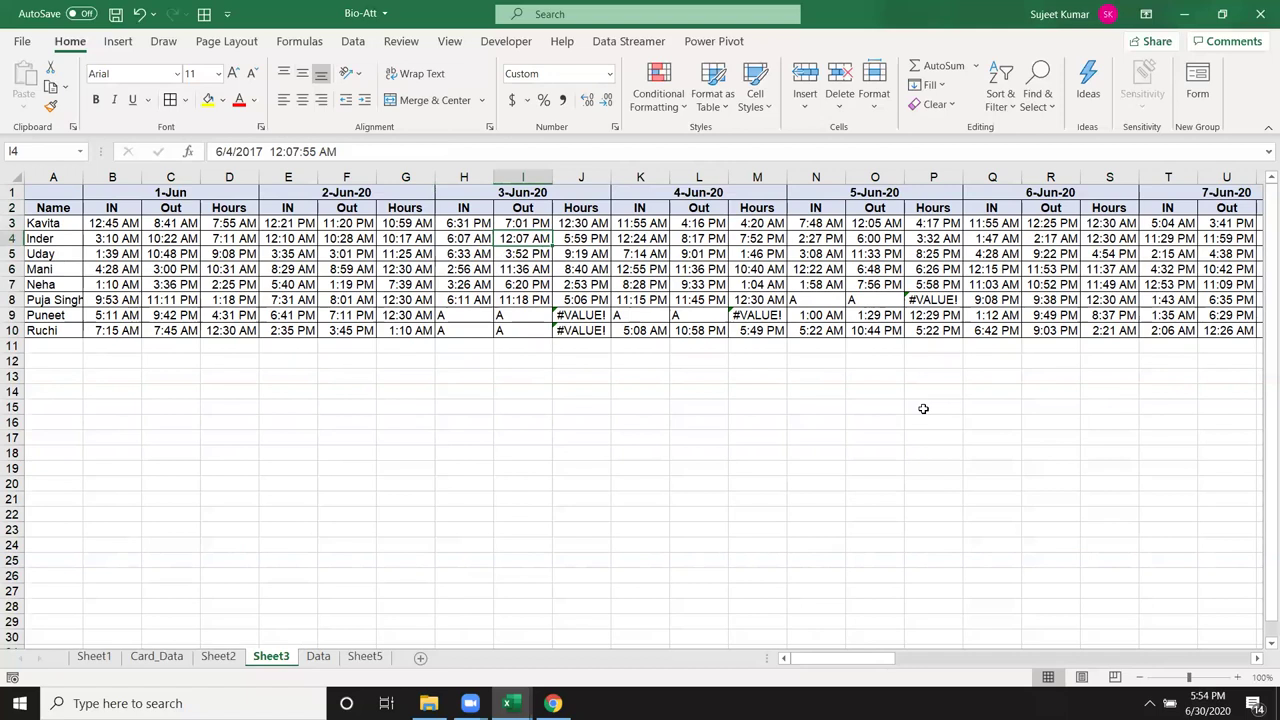
{"action": "key", "text": "Right"}
{"action": "key", "text": "Left"}
{"action": "key", "text": "Left"}
{"action": "key", "text": "Left"}
{"action": "key", "text": "Left"}
{"action": "key", "text": "Left"}
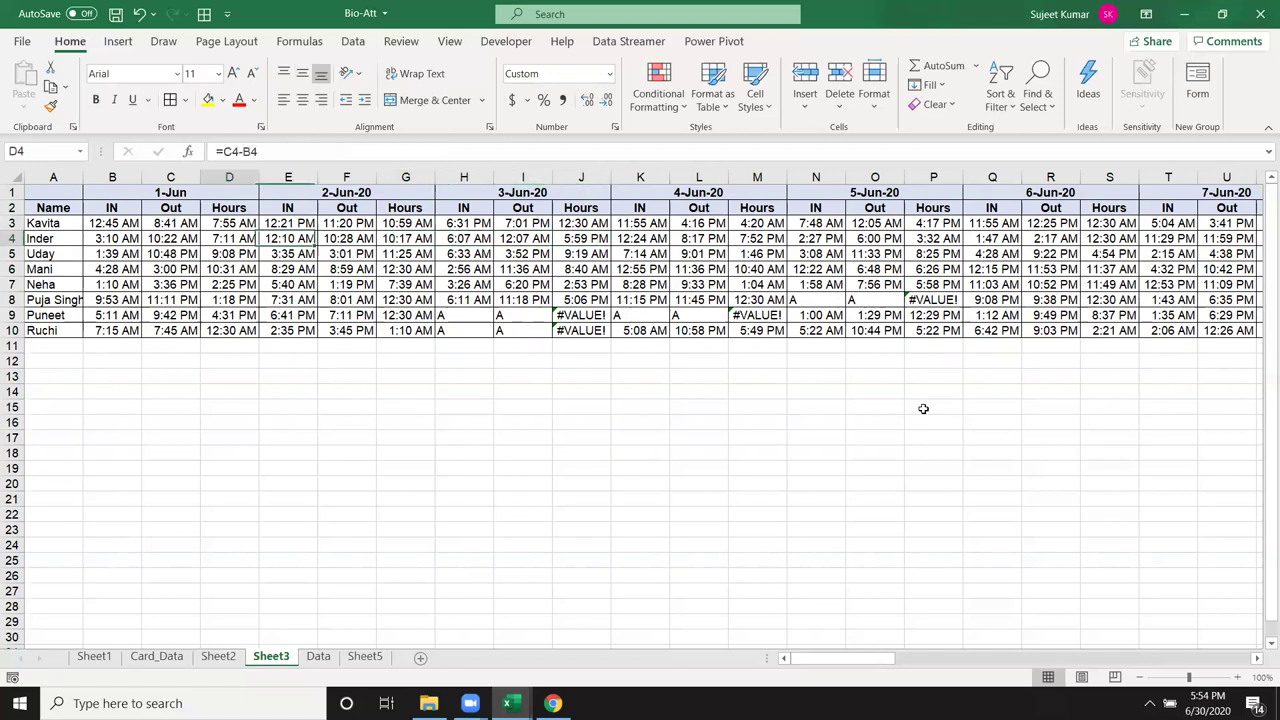
- Select the attendance data from B3 across all days and down every person's row
{"action": "key", "text": "Home"}
{"action": "key", "text": "Up"}
{"action": "key", "text": "Right"}
{"action": "key", "text": "ctrl+shift+Right"}
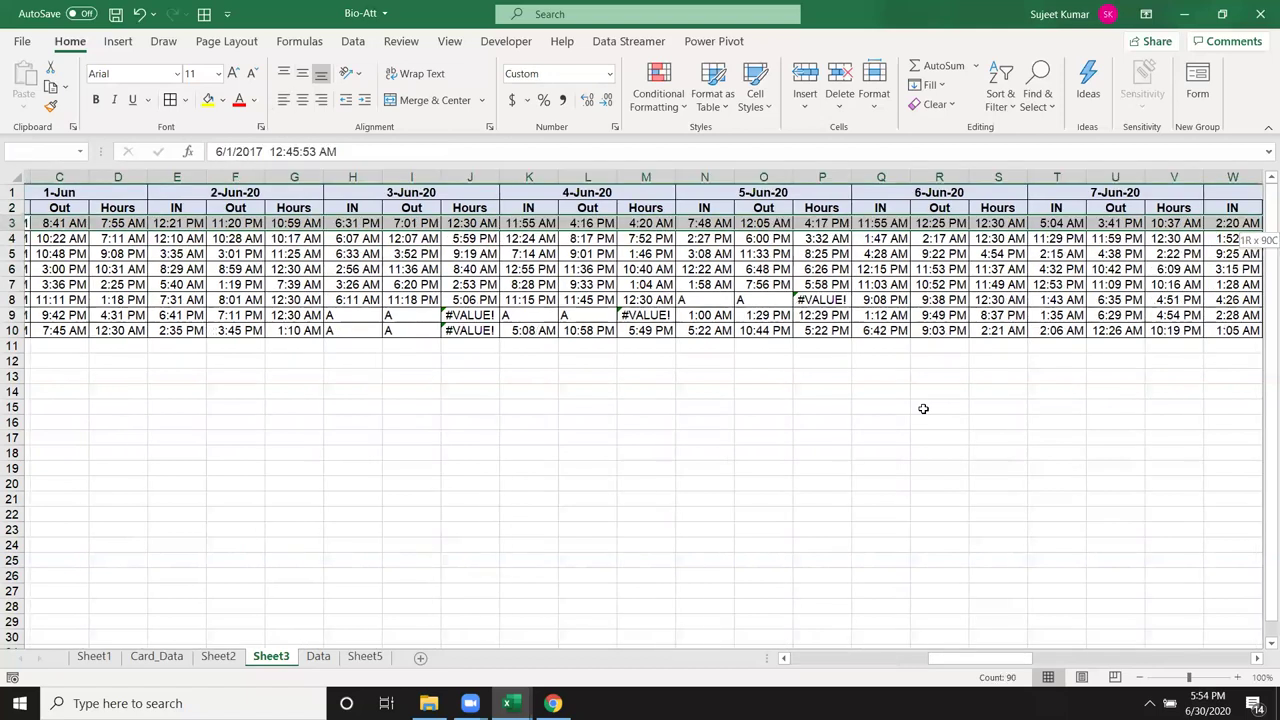
{"action": "key", "text": "shift+Down"}
{"action": "key", "text": "shift+Down"}
{"action": "key", "text": "shift+Down"}
{"action": "key", "text": "shift+Down"}
{"action": "key", "text": "shift+Down"}
{"action": "key", "text": "shift+Down"}
{"action": "key", "text": "shift+Down"}
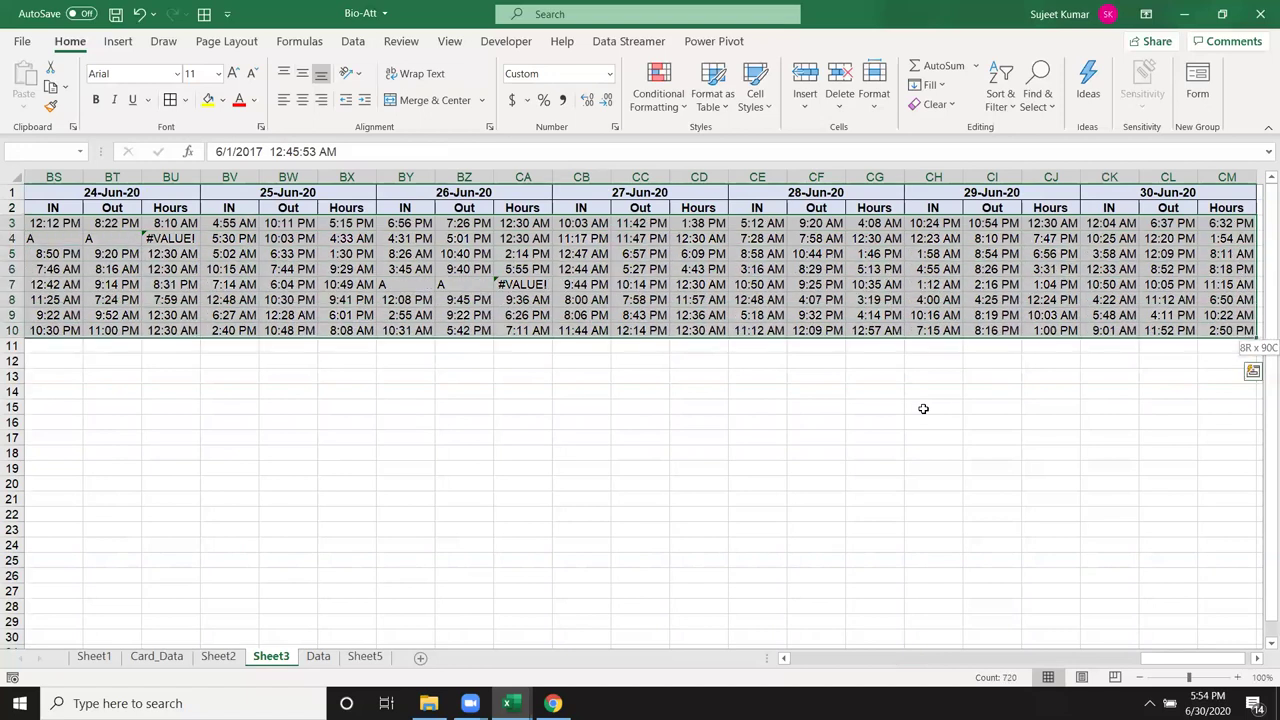
- Add a conditional formatting rule that formats cells containing Errors with a White font colour
{"action": "left_click", "coordinate": [660, 95]}
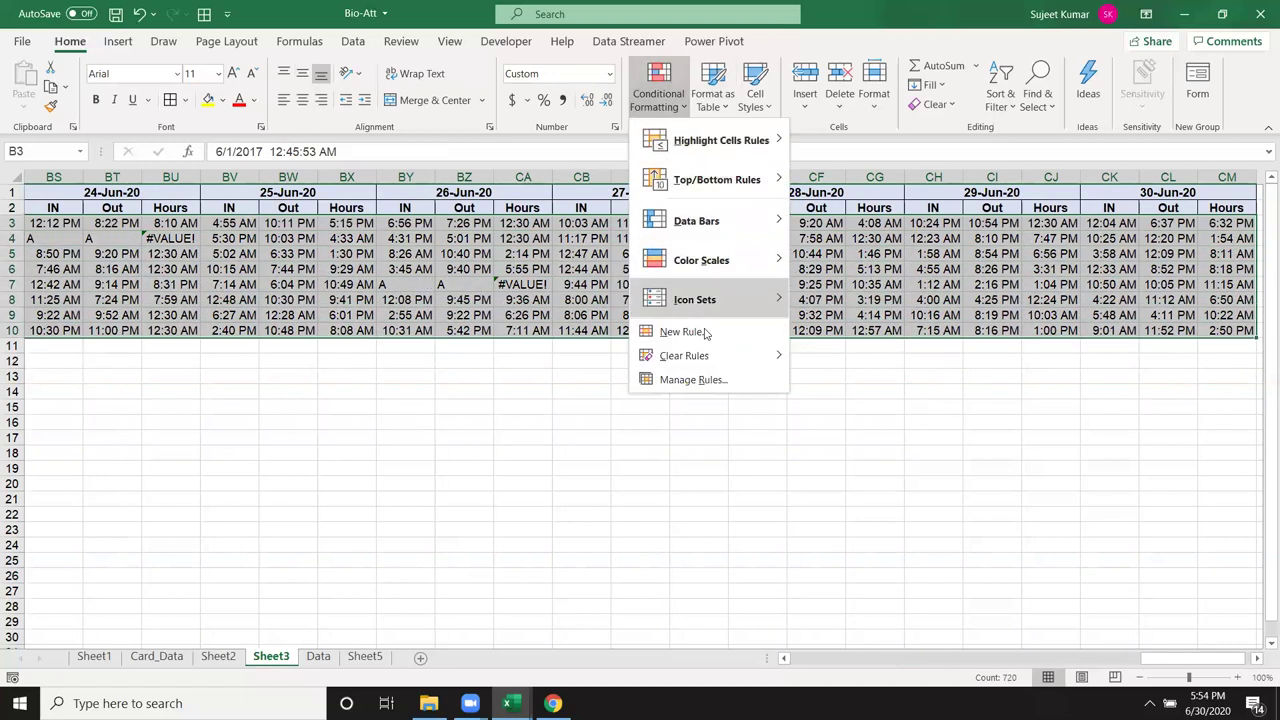
{"action": "left_click", "coordinate": [684, 332]}
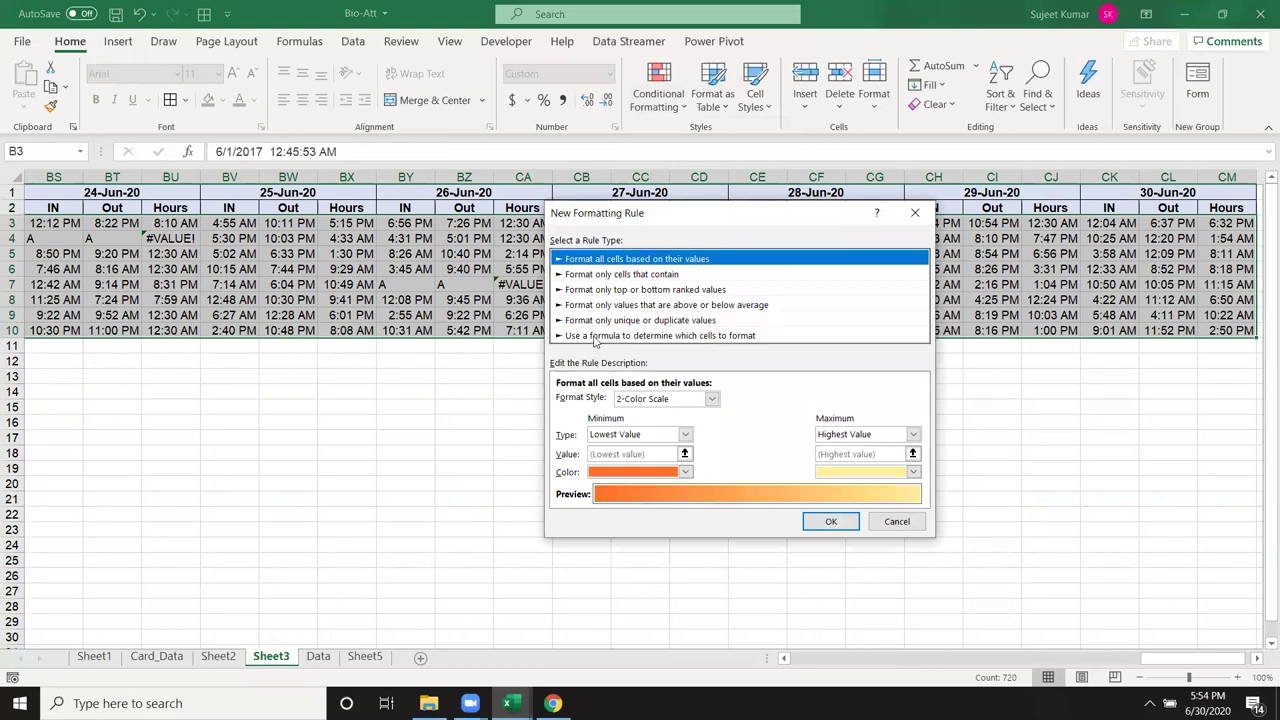
{"action": "left_click", "coordinate": [582, 276]}
{"action": "left_click", "coordinate": [606, 402]}
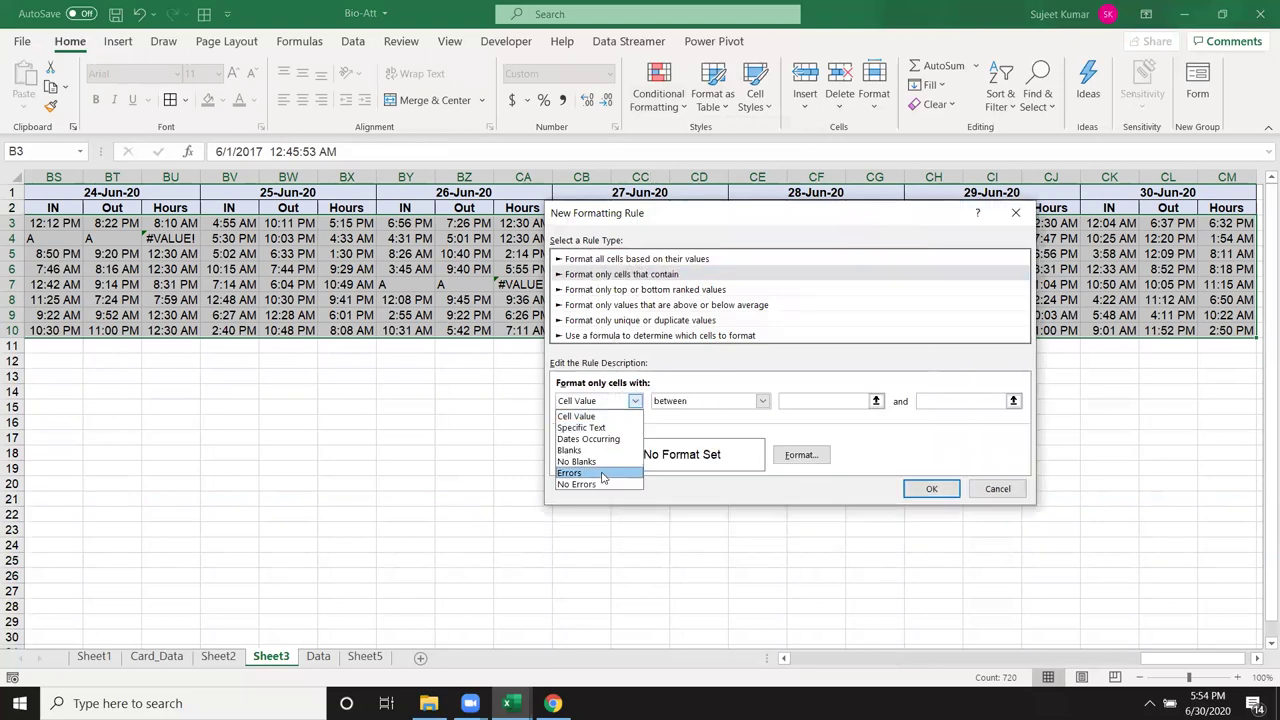
{"action": "left_click", "coordinate": [594, 486]}
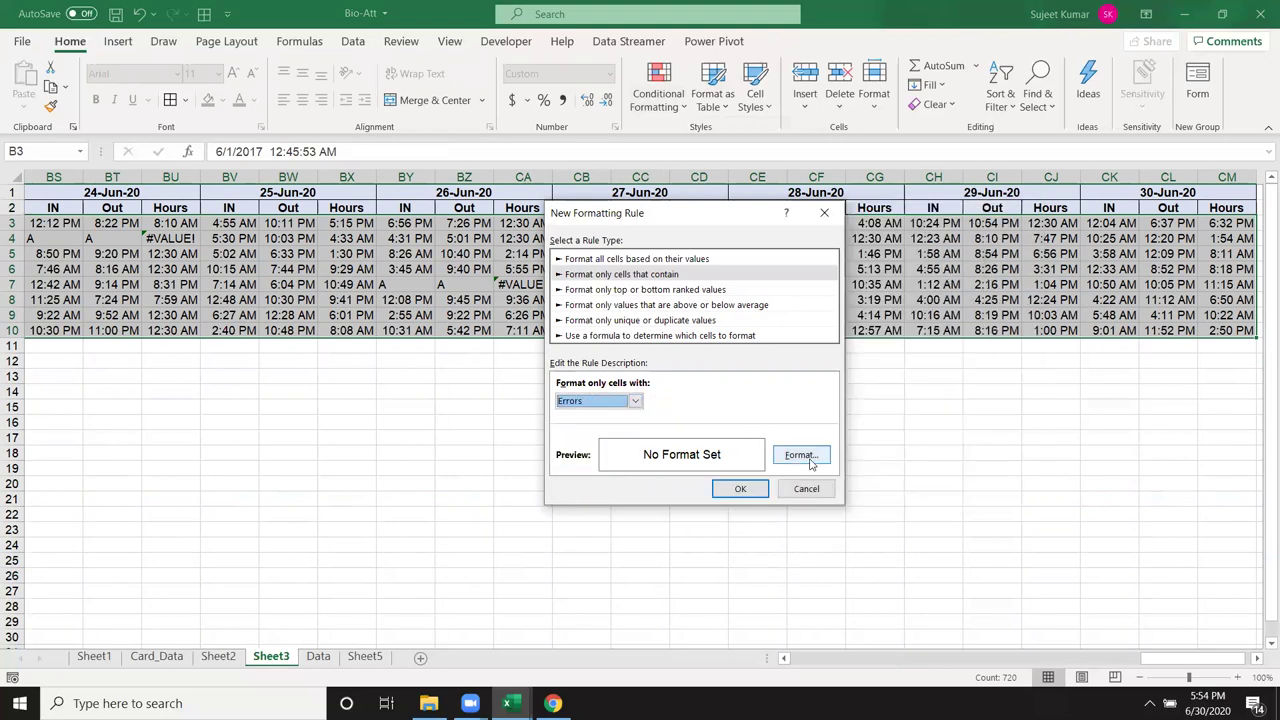
{"action": "left_click", "coordinate": [810, 460]}
{"action": "left_click", "coordinate": [790, 303]}
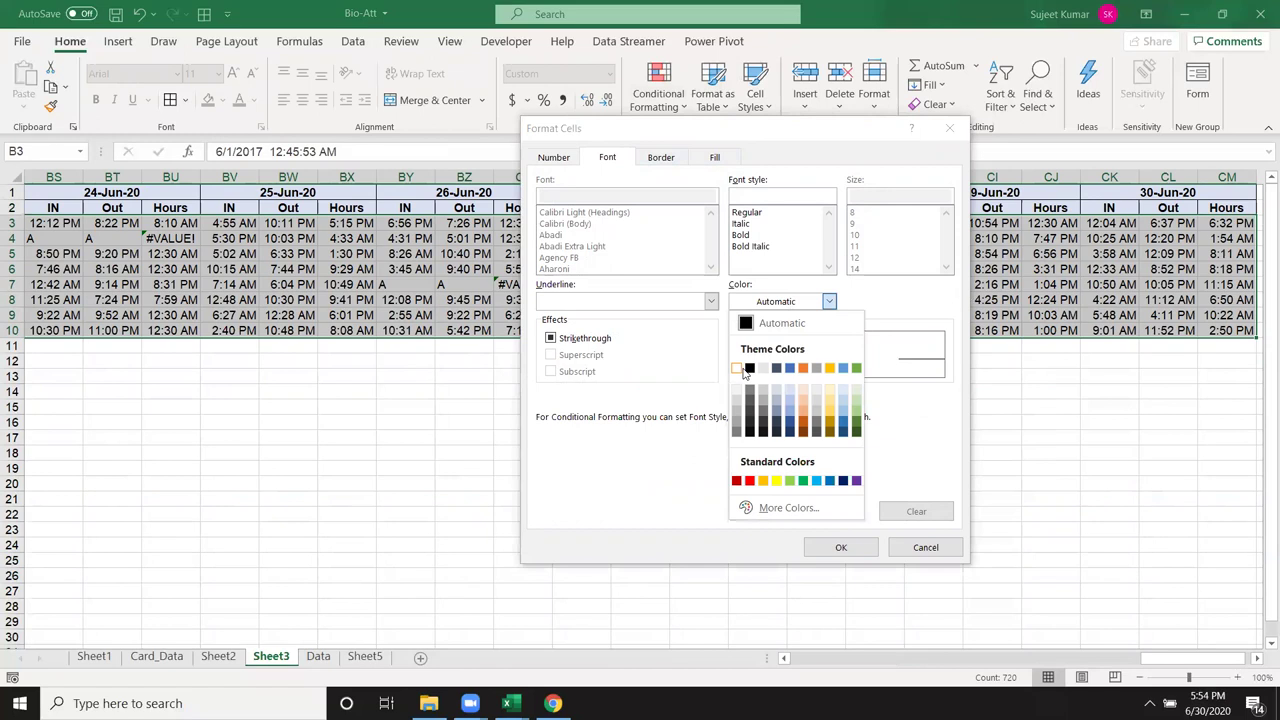
{"action": "left_click", "coordinate": [748, 368]}
{"action": "left_click", "coordinate": [856, 548]}
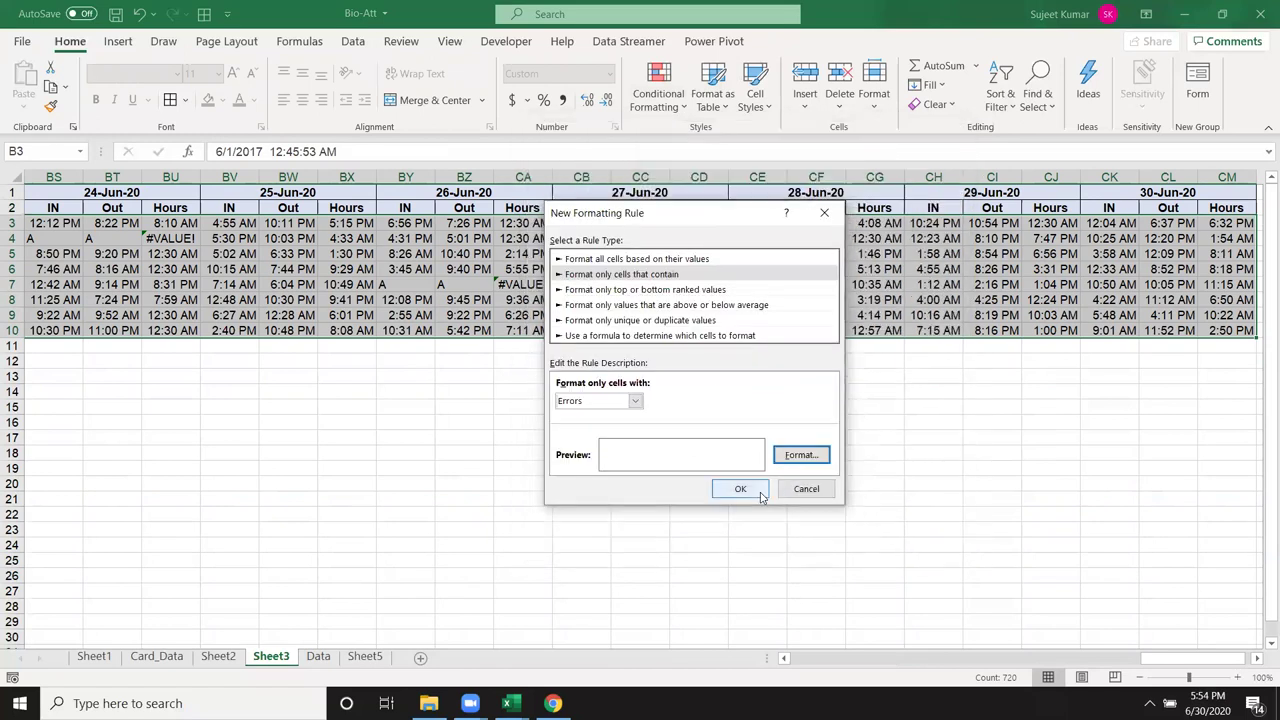
{"action": "left_click", "coordinate": [740, 489]}
{"action": "left_click", "coordinate": [626, 389]}
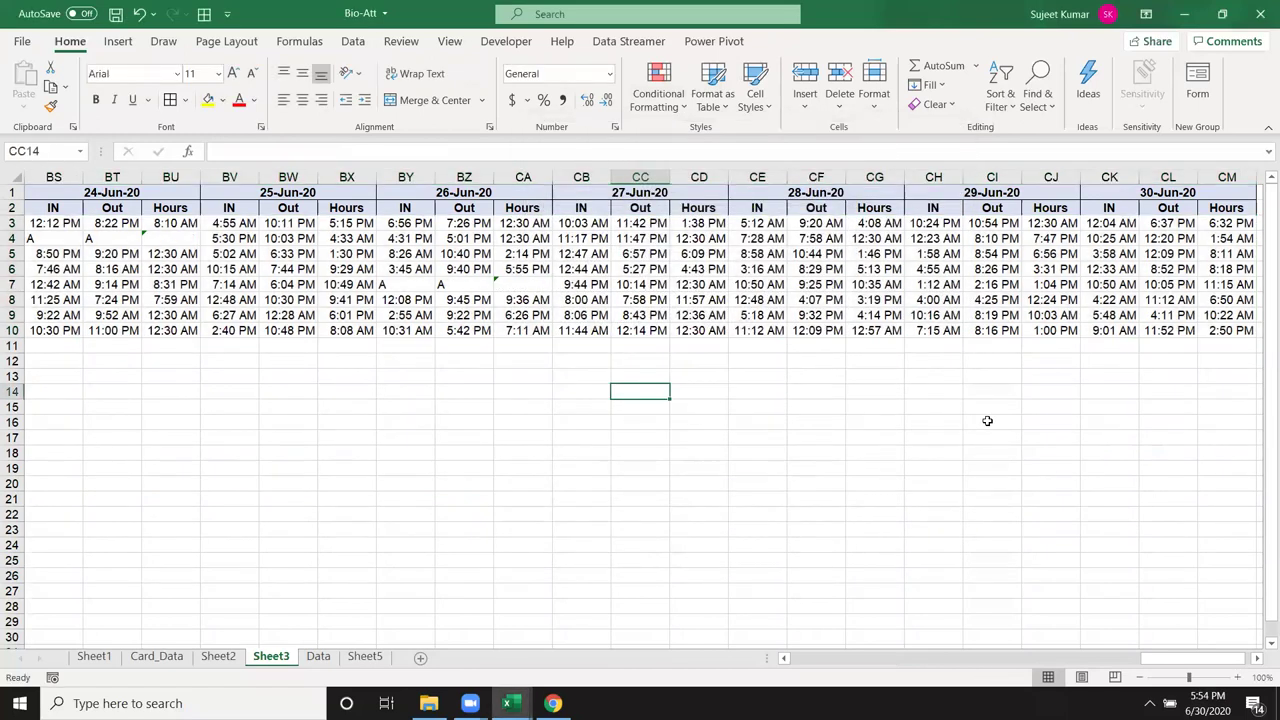
{"action": "key", "text": "Home"}
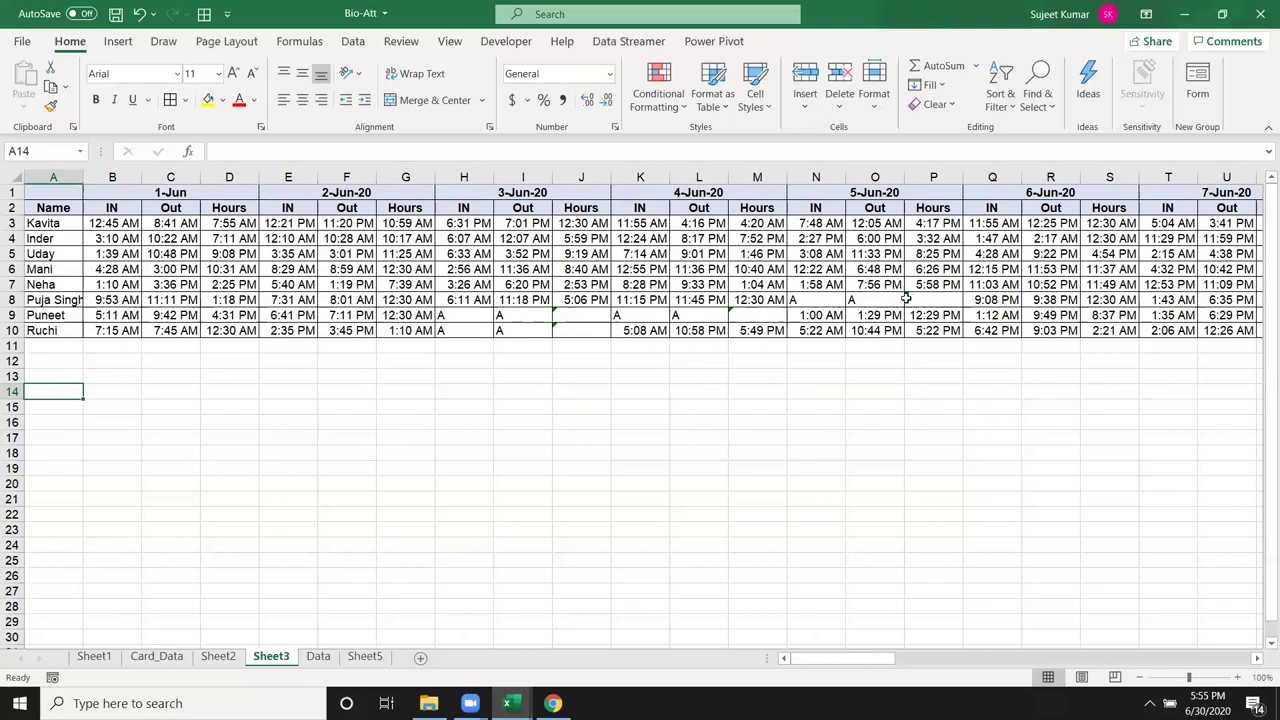
- Check the 2-Jun header formula, copy it across the following date headers, then go to Sheet5
{"action": "left_click", "coordinate": [218, 197]}
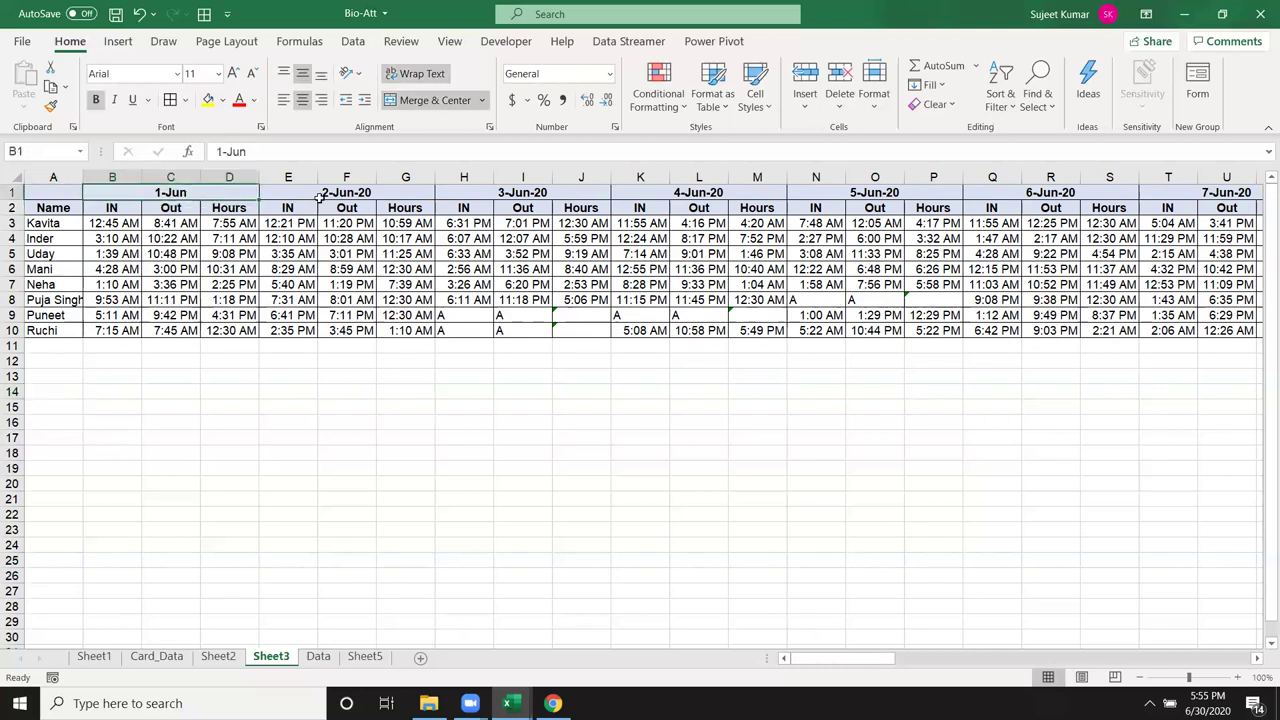
{"action": "left_click", "coordinate": [323, 195]}
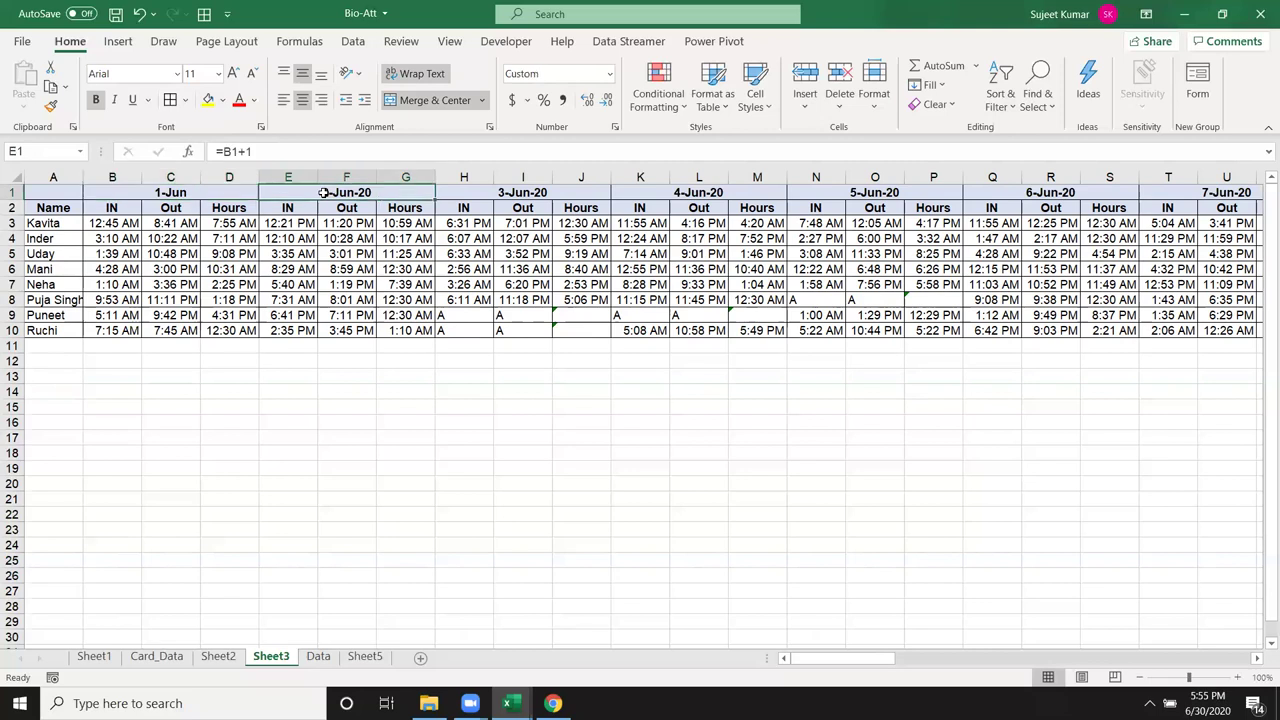
{"action": "double_click", "coordinate": [323, 195]}
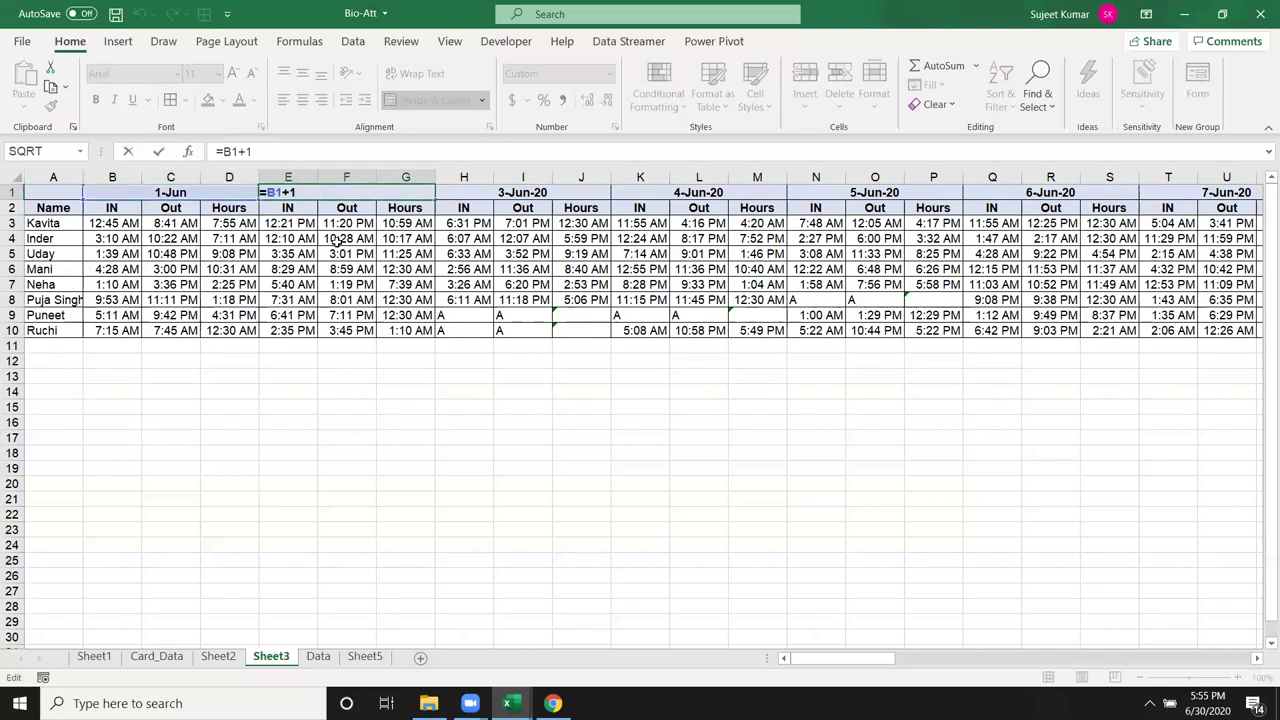
{"action": "key", "text": "Escape"}
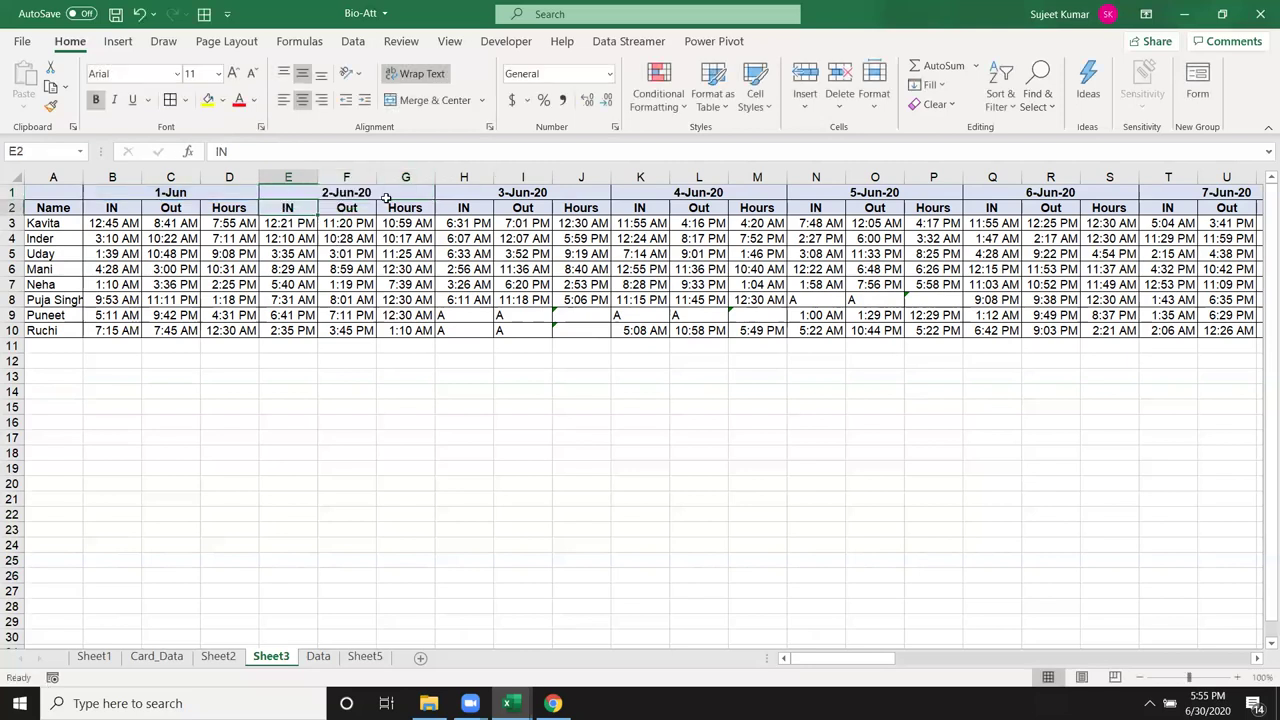
{"action": "left_click_drag", "start_coordinate": [433, 201], "coordinate": [963, 201]}
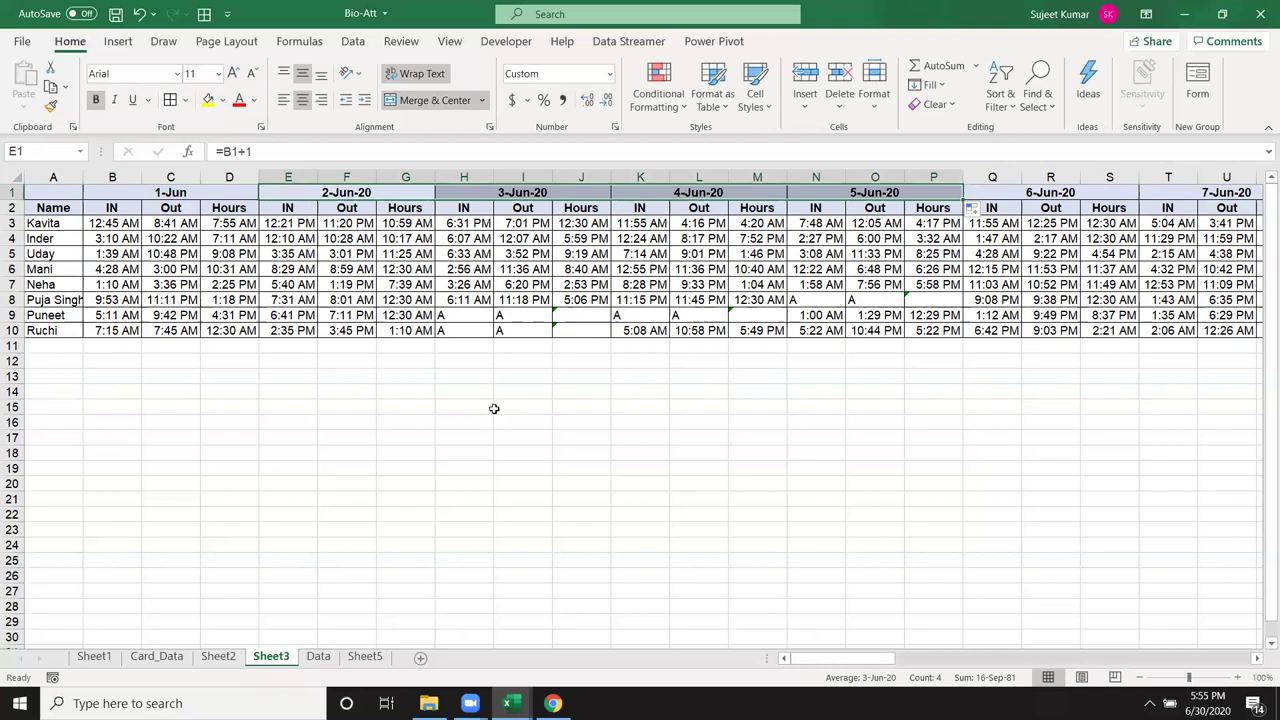
{"action": "left_click", "coordinate": [100, 408]}
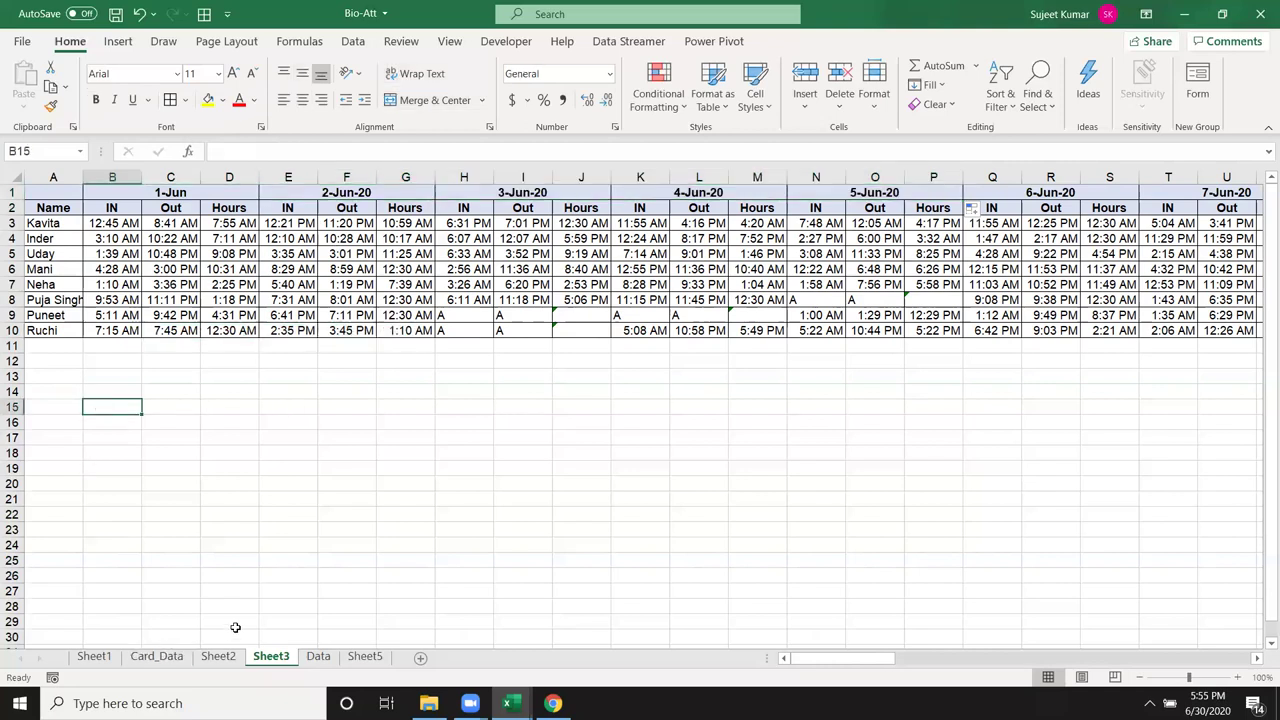
{"action": "left_click", "coordinate": [366, 657]}
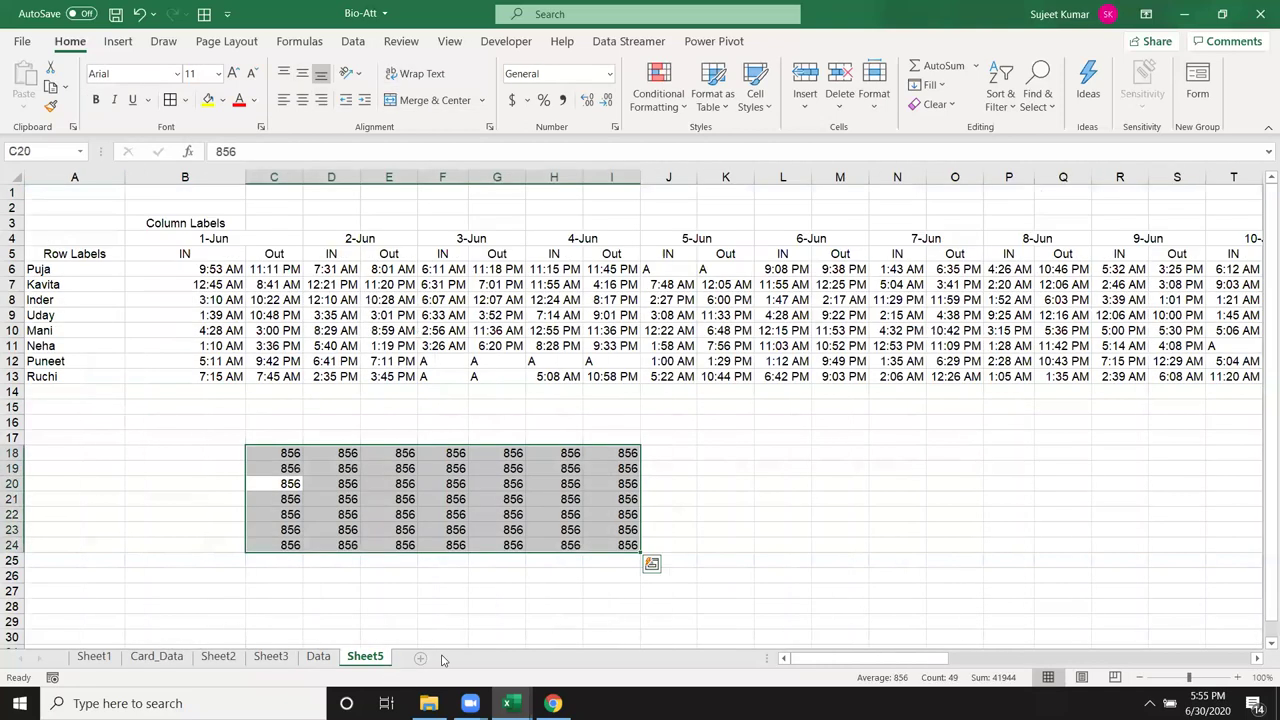
- Add a new sheet, enter 1/1 in B3, and fill the dates along row 3 to 6-Jan
{"action": "left_click", "coordinate": [422, 658]}
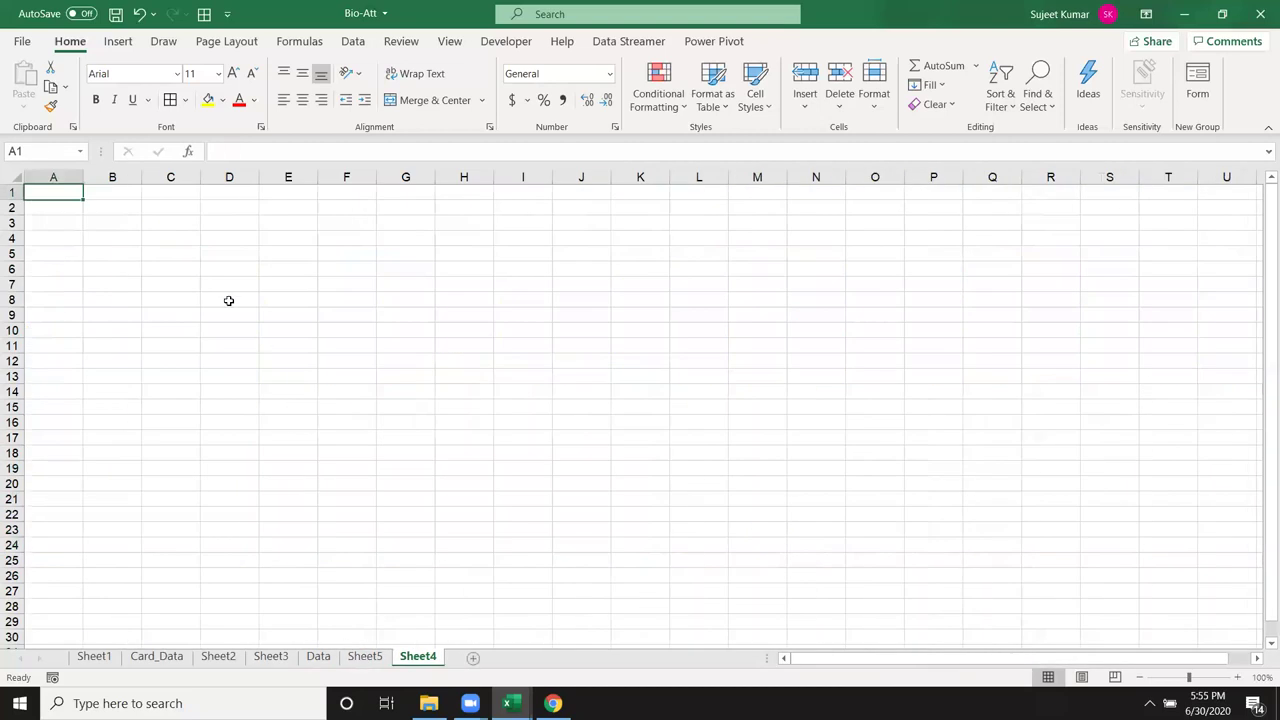
{"action": "left_click", "coordinate": [112, 224]}
{"action": "type", "text": "1/1"}
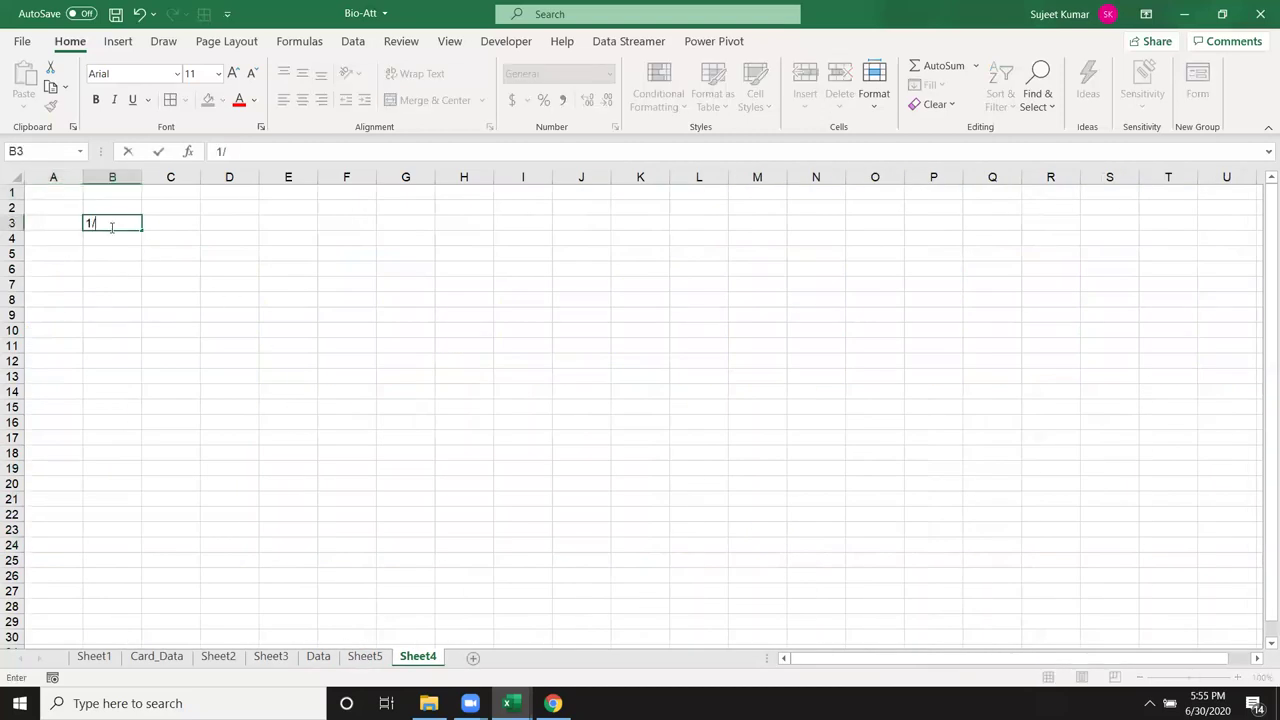
{"action": "left_click", "coordinate": [178, 237]}
{"action": "left_click", "coordinate": [125, 224]}
{"action": "left_click_drag", "start_coordinate": [142, 229], "coordinate": [410, 229]}
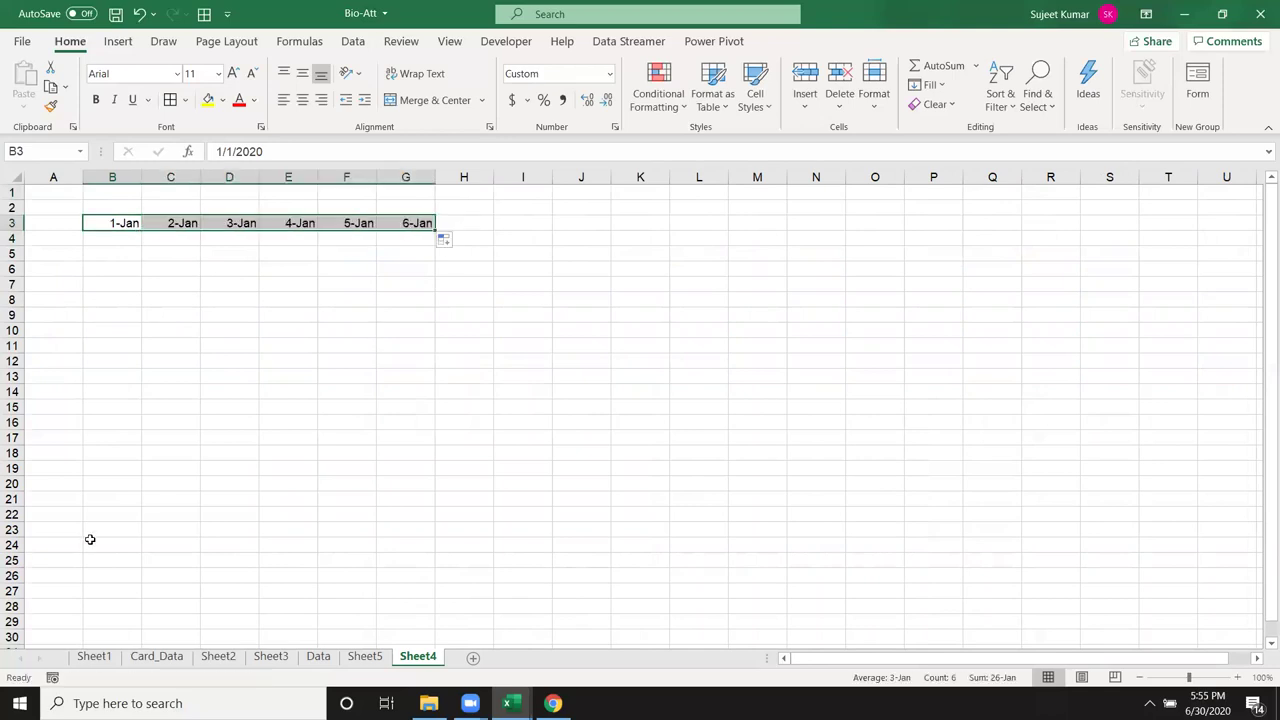
- Change B3 to 1-Feb and extend it to 7-Feb, then undo back to 1-Jan
{"action": "double_click", "coordinate": [92, 222]}
{"action": "type", "text": "/1"}
{"action": "key", "text": "Return"}
{"action": "left_click", "coordinate": [115, 224]}
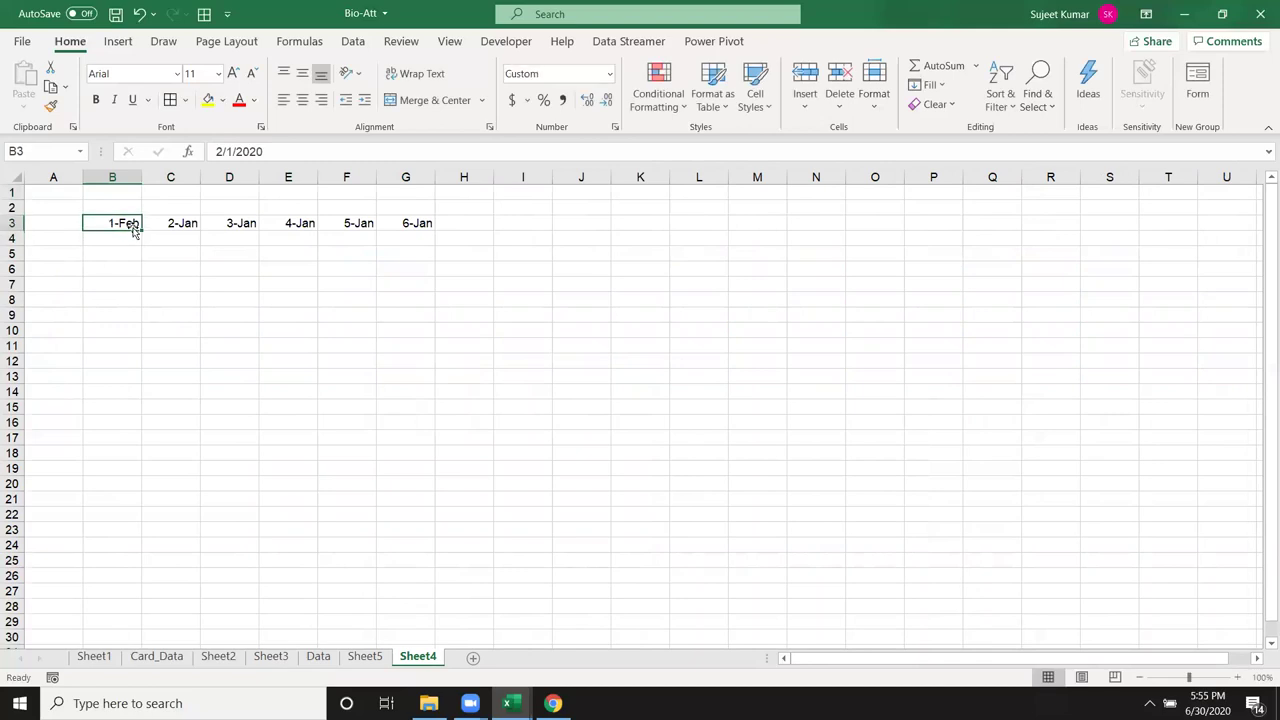
{"action": "left_click_drag", "start_coordinate": [134, 229], "coordinate": [470, 252]}
{"action": "key", "text": "ctrl+z"}
{"action": "key", "text": "ctrl+z"}
{"action": "key", "text": "ctrl+z"}
- Enter the next-day formula =B3+1 in C3 and copy it along row 3 to O3
{"action": "left_click", "coordinate": [179, 224]}
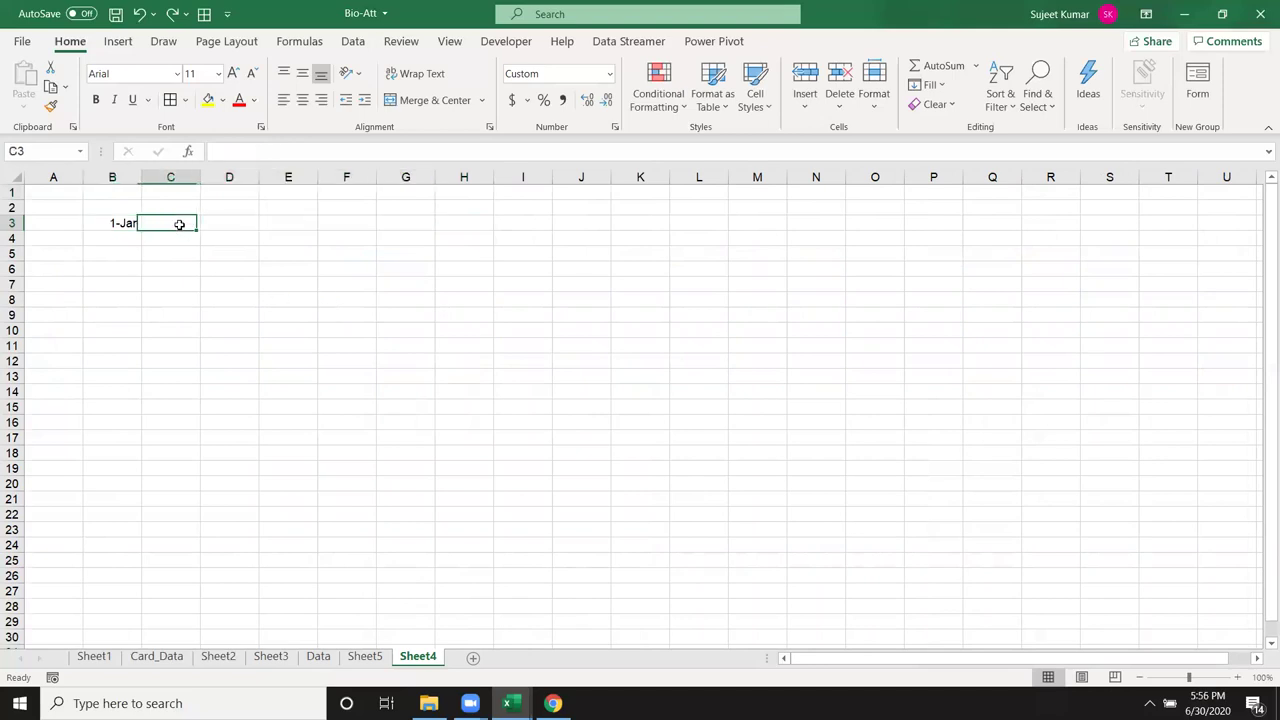
{"action": "type", "text": "="}
{"action": "key", "text": "Left"}
{"action": "type", "text": "+"}
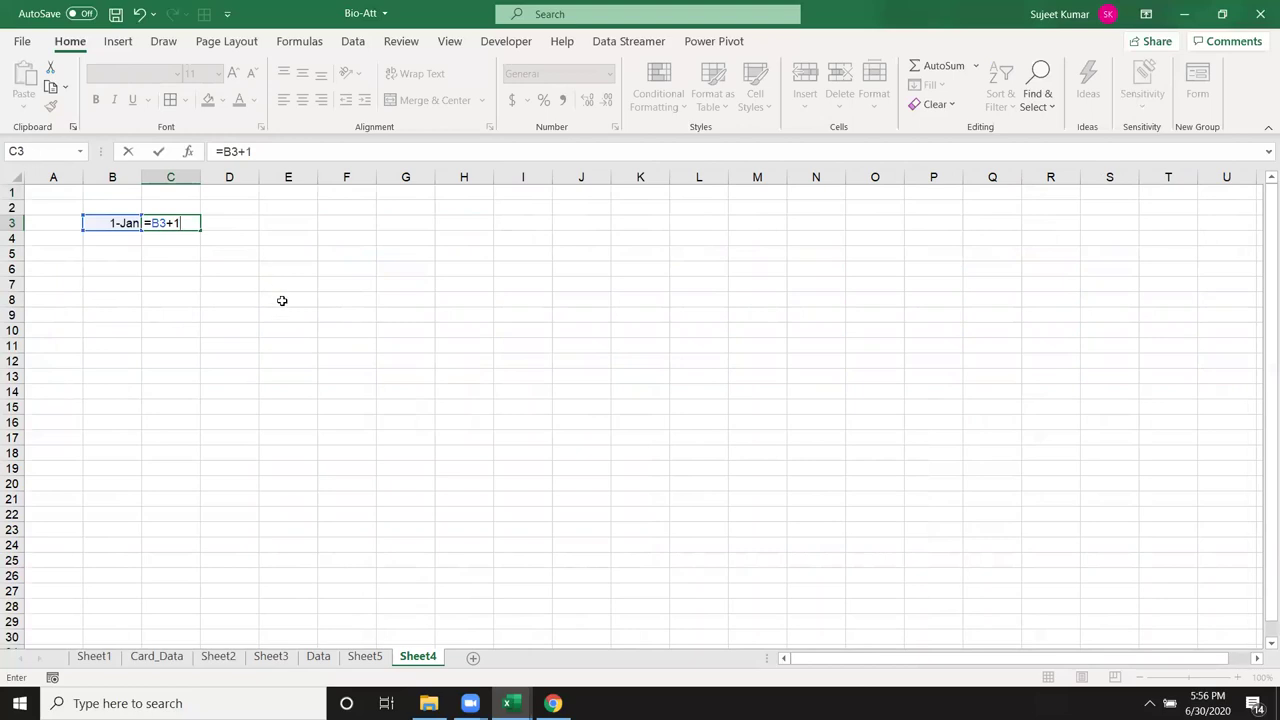
{"action": "key", "text": "Return"}
{"action": "left_click", "coordinate": [187, 224]}
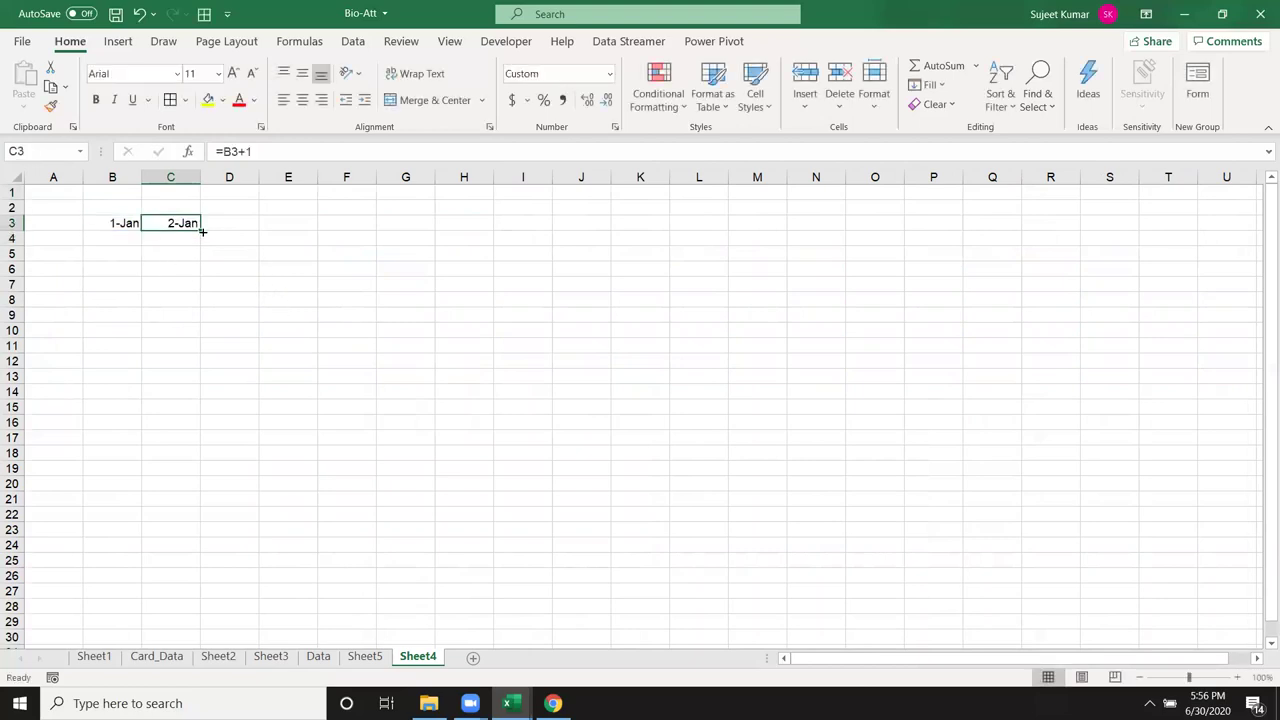
{"action": "left_click_drag", "start_coordinate": [201, 231], "coordinate": [900, 238]}
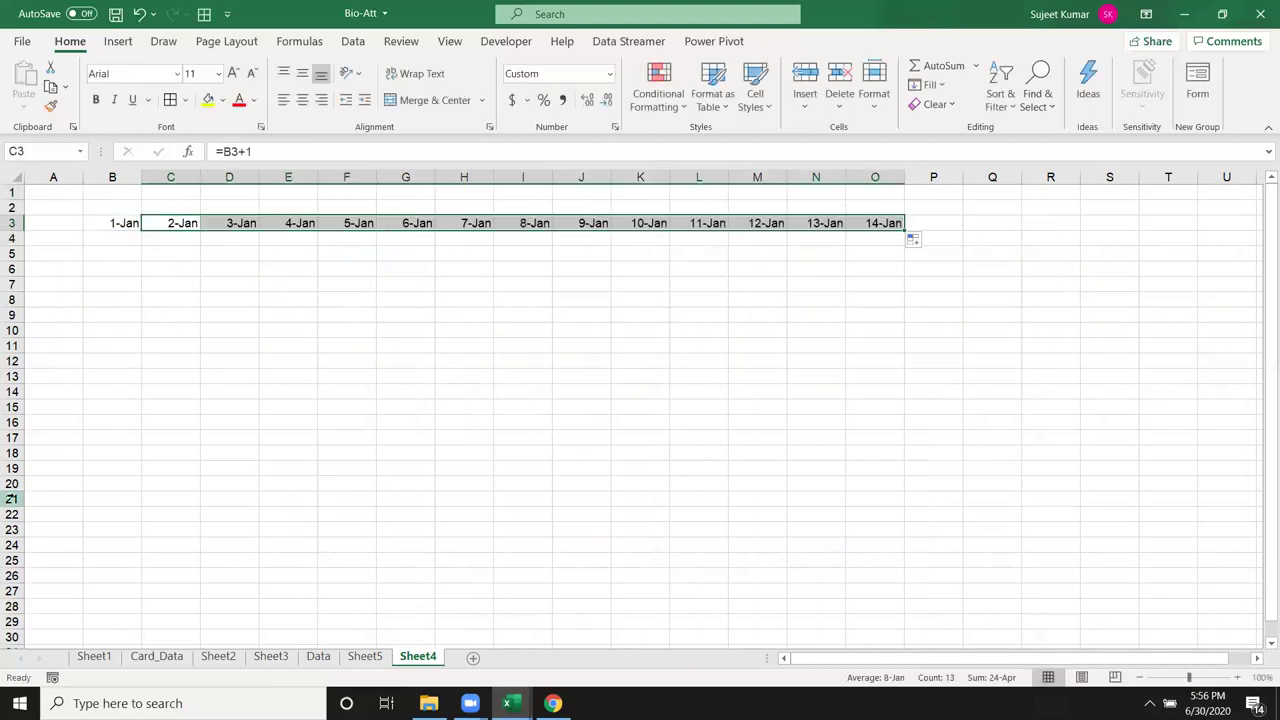
- Change the start date in B3 to 2/1 so the row runs 1-Feb to 14-Feb
{"action": "left_click", "coordinate": [104, 296]}
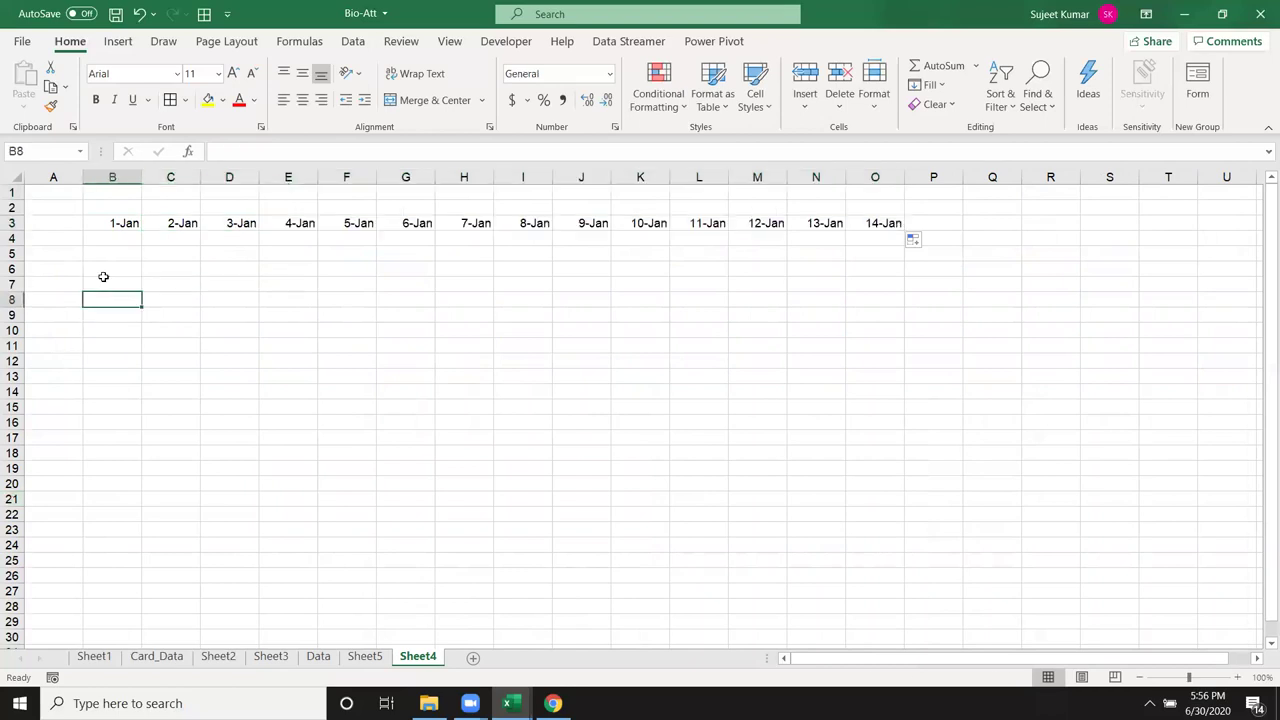
{"action": "left_click", "coordinate": [100, 223]}
{"action": "type", "text": "2/1"}
{"action": "key", "text": "Return"}
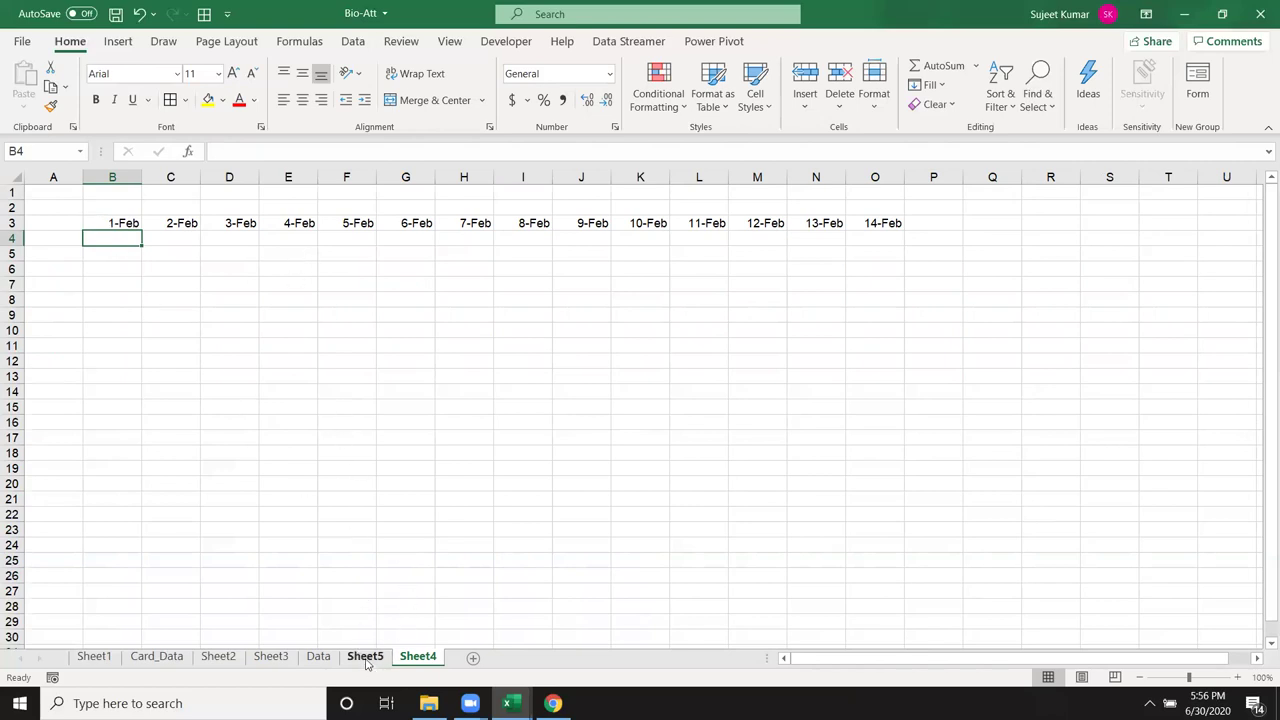
- Flip between the Data sheet and Sheet5, ending on the Sheet5 IN/Out pivot table
{"action": "left_click", "coordinate": [161, 224]}
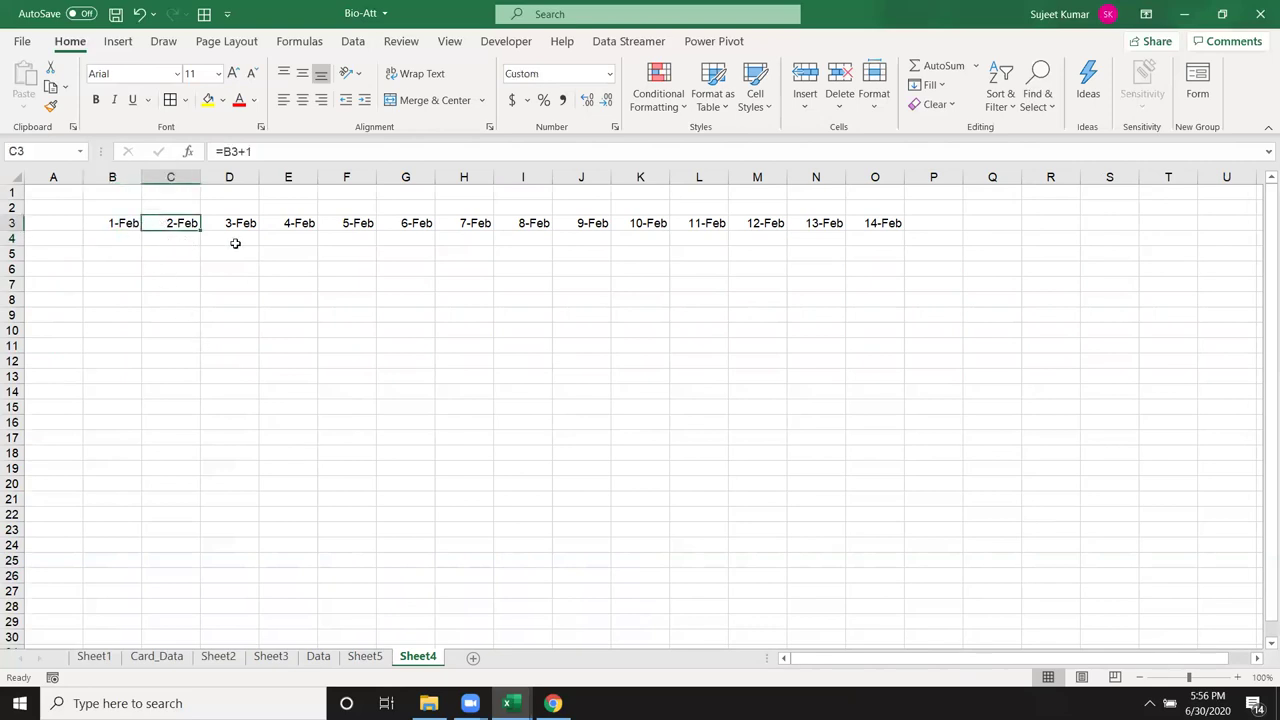
{"action": "left_click", "coordinate": [320, 657]}
{"action": "left_click", "coordinate": [362, 657]}
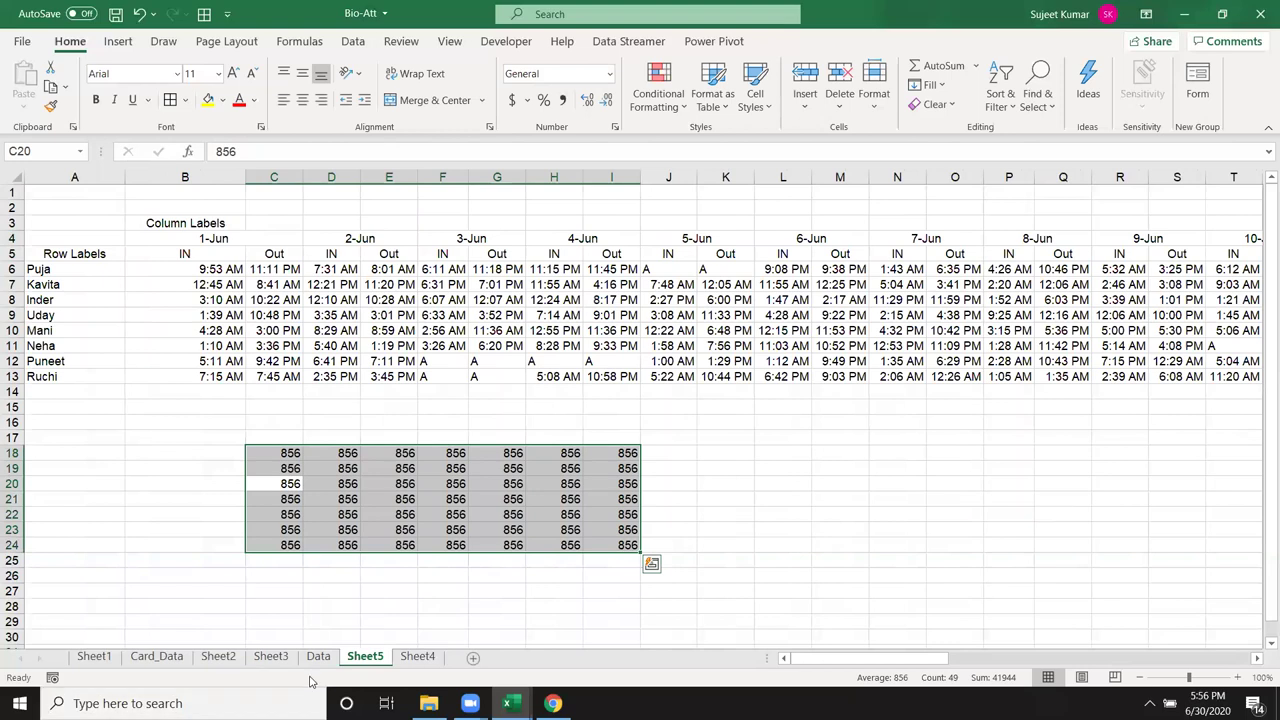
{"action": "left_click", "coordinate": [318, 657]}
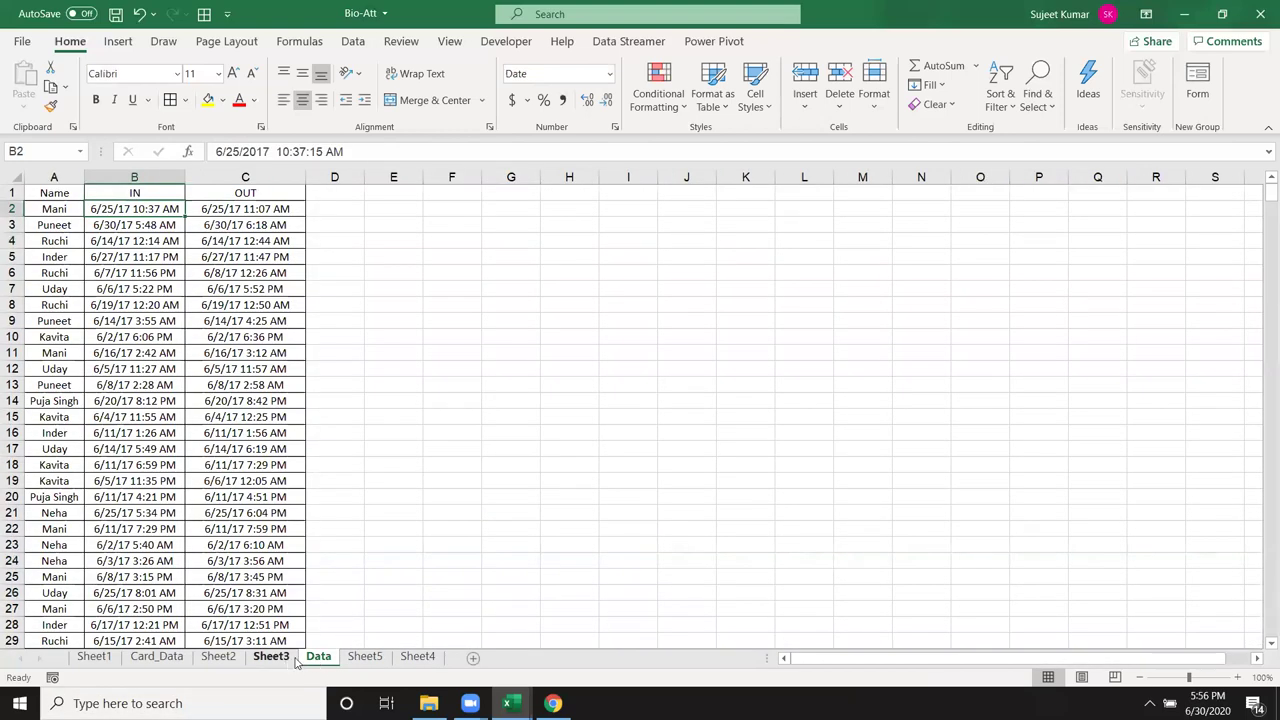
{"action": "left_click", "coordinate": [372, 657]}
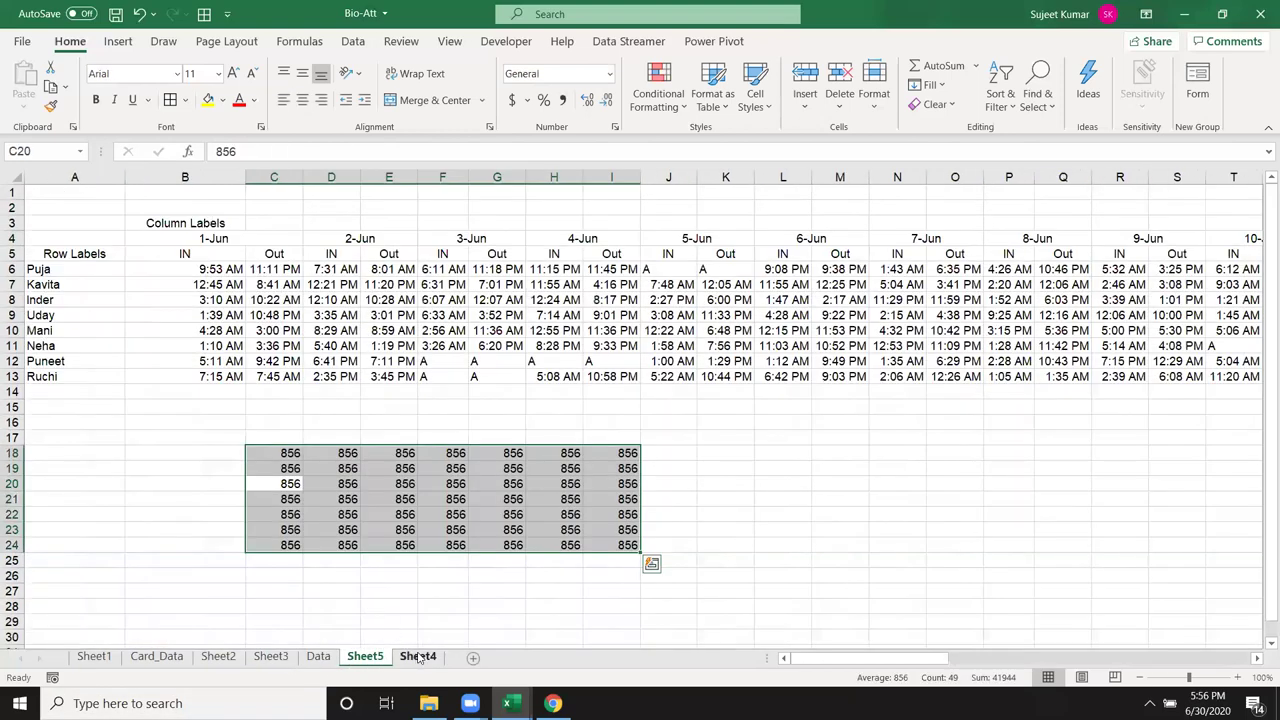
- On Sheet4, enter week number 1 in B2 and fill it across B2:H2
{"action": "left_click", "coordinate": [420, 658]}
{"action": "left_click", "coordinate": [123, 202]}
{"action": "type", "text": "1"}
{"action": "key", "text": "Tab"}
{"action": "left_click", "coordinate": [123, 204]}
{"action": "key", "text": "shift+Right"}
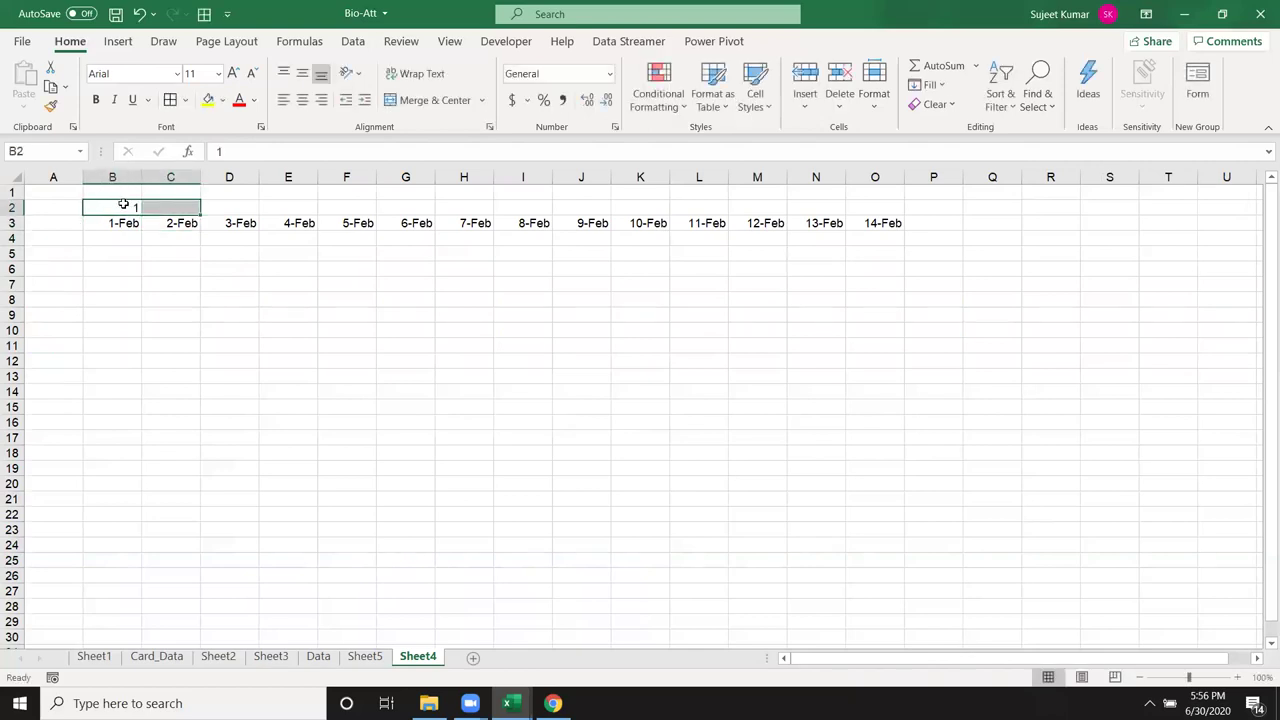
{"action": "key", "text": "shift+Right"}
{"action": "key", "text": "shift+Right"}
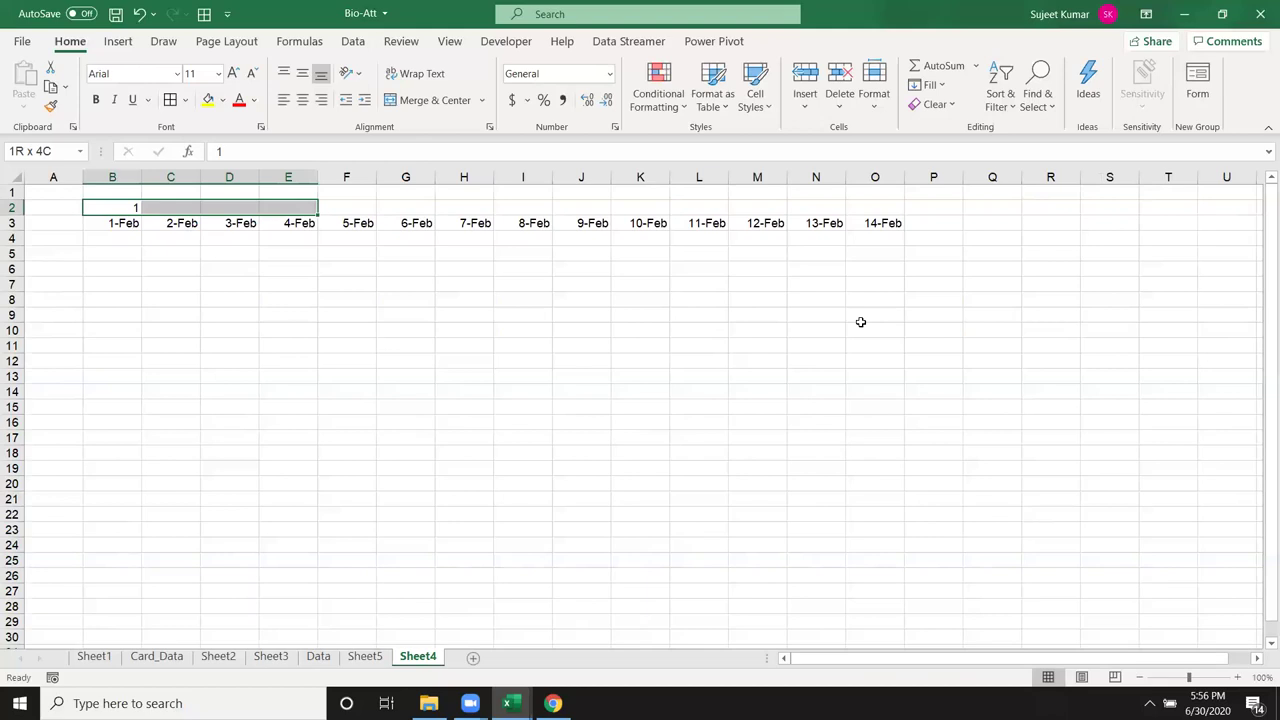
{"action": "key", "text": "shift+Right"}
{"action": "key", "text": "shift+Right"}
{"action": "key", "text": "shift+Right"}
{"action": "key", "text": "ctrl+r"}
- Enter =H2+1 in I2 for week 2 and fill it across I2:O2
{"action": "key", "text": "Right"}
{"action": "key", "text": "Right"}
{"action": "key", "text": "Right"}
{"action": "key", "text": "Right"}
{"action": "key", "text": "Right"}
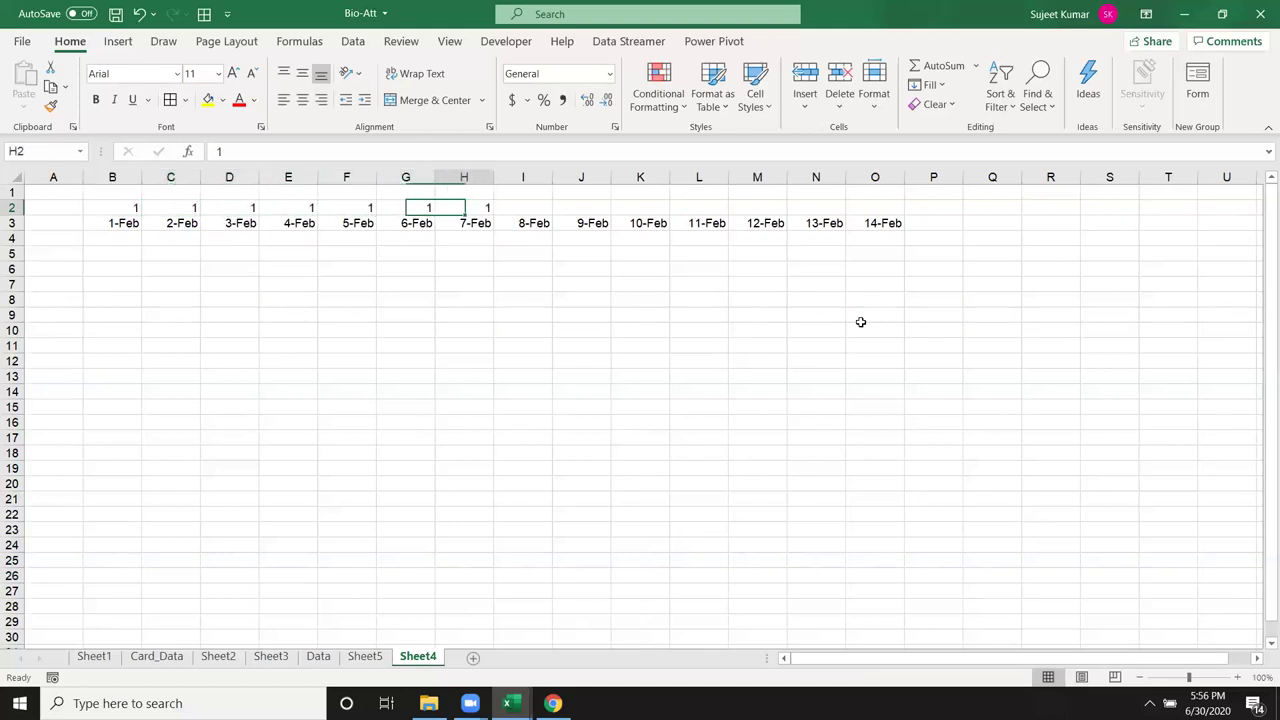
{"action": "key", "text": "Right"}
{"action": "key", "text": "Right"}
{"action": "key", "text": "Left"}
{"action": "type", "text": "="}
{"action": "key", "text": "Left"}
{"action": "key", "text": "Left"}
{"action": "key", "text": "Left"}
{"action": "key", "text": "Left"}
{"action": "key", "text": "Left"}
{"action": "key", "text": "Left"}
{"action": "key", "text": "Left"}
{"action": "type", "text": "+1"}
{"action": "key", "text": "Return"}
{"action": "mouse_move", "coordinate": [530, 210]}
{"action": "left_mouse_down"}
{"action": "mouse_move", "coordinate": [855, 223]}
{"action": "mouse_move", "coordinate": [862, 208]}
{"action": "left_mouse_up"}
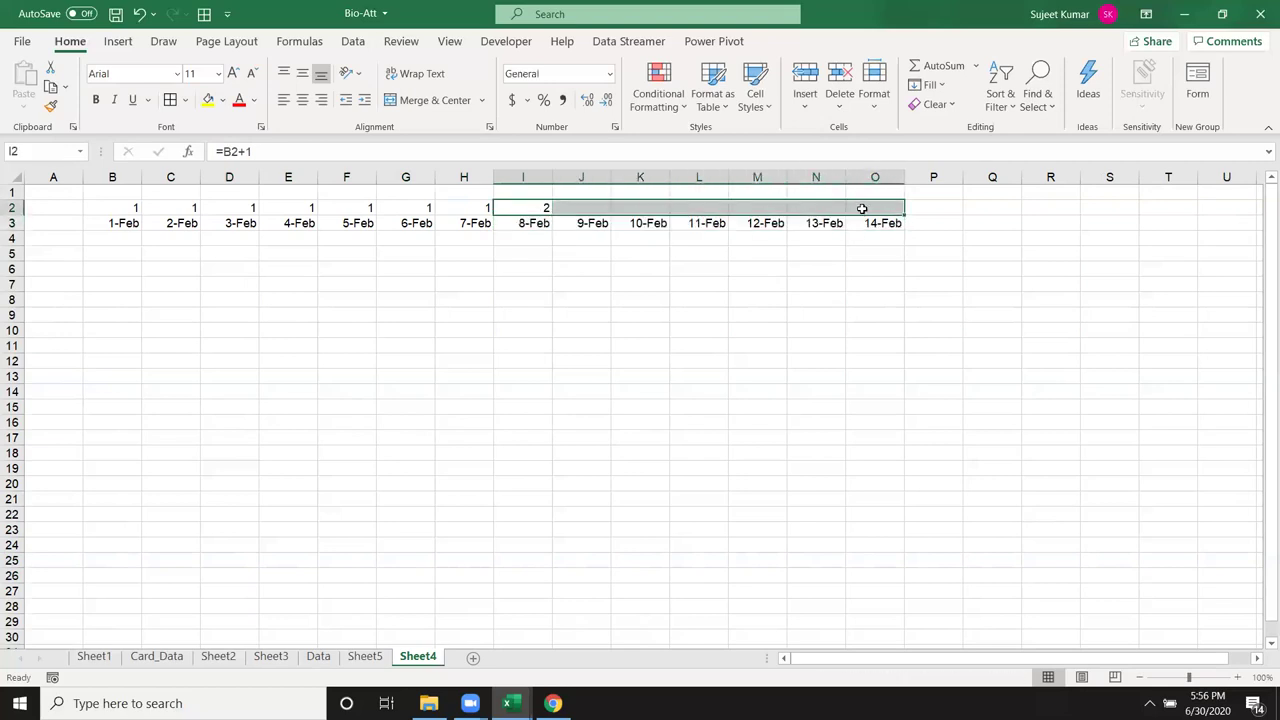
{"action": "key", "text": "ctrl+r"}
{"action": "left_click", "coordinate": [897, 227]}
- Extend the row 3 dates through 2-Mar and select the row 2 week cells O2:AF2
{"action": "mouse_move", "coordinate": [905, 231]}
{"action": "left_mouse_down"}
{"action": "mouse_move", "coordinate": [1207, 268]}
{"action": "mouse_move", "coordinate": [1200, 238]}
{"action": "left_mouse_up"}
{"action": "mouse_move", "coordinate": [190, 207]}
{"action": "left_mouse_down"}
{"action": "mouse_move", "coordinate": [990, 289]}
{"action": "mouse_move", "coordinate": [1141, 215]}
{"action": "left_mouse_up"}
{"action": "left_click_drag", "start_coordinate": [1160, 206], "coordinate": [1155, 211]}
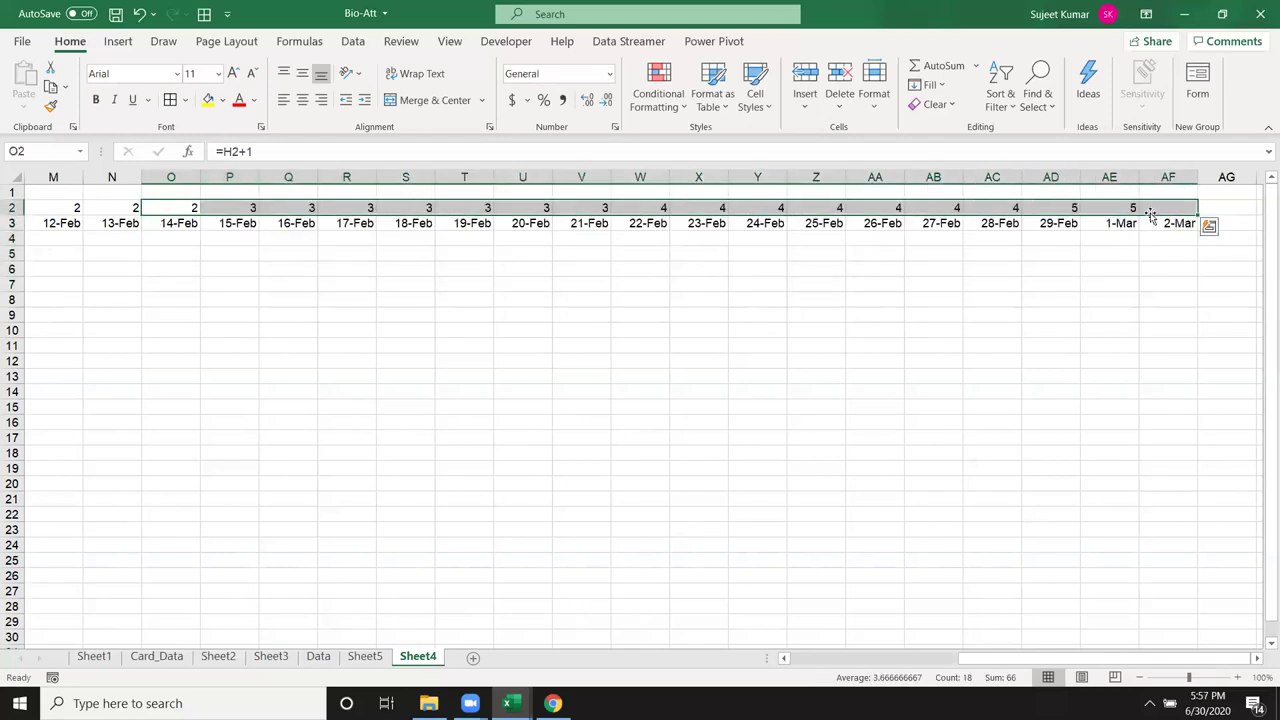
{"action": "left_click", "coordinate": [1181, 229]}
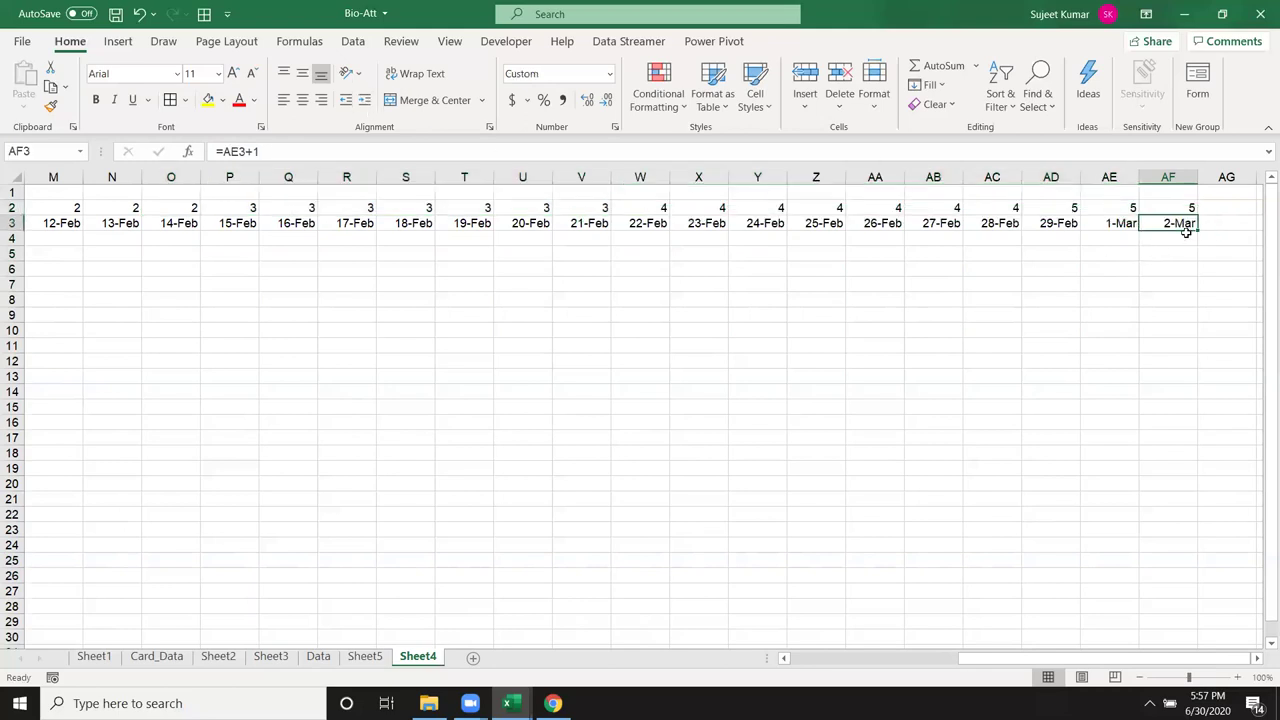
{"action": "left_click", "coordinate": [1211, 212]}
- Type week numbers 1, 2, 3, 4 and 5 into consecutive row 2 cells at the far right
{"action": "scroll", "coordinate": [1211, 212], "scroll_direction": "right", "scroll_amount": 1}
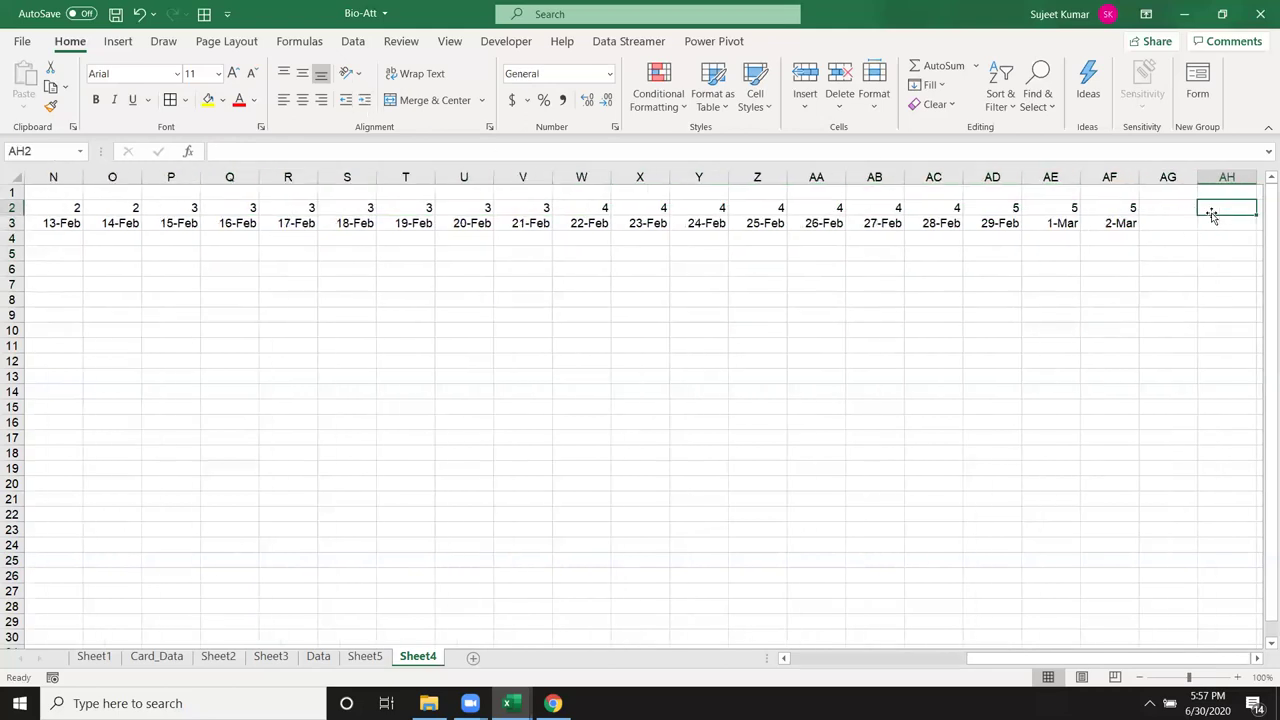
{"action": "key", "text": "Left"}
{"action": "key", "text": "Left"}
{"action": "key", "text": "Left"}
{"action": "key", "text": "Right"}
{"action": "key", "text": "Right"}
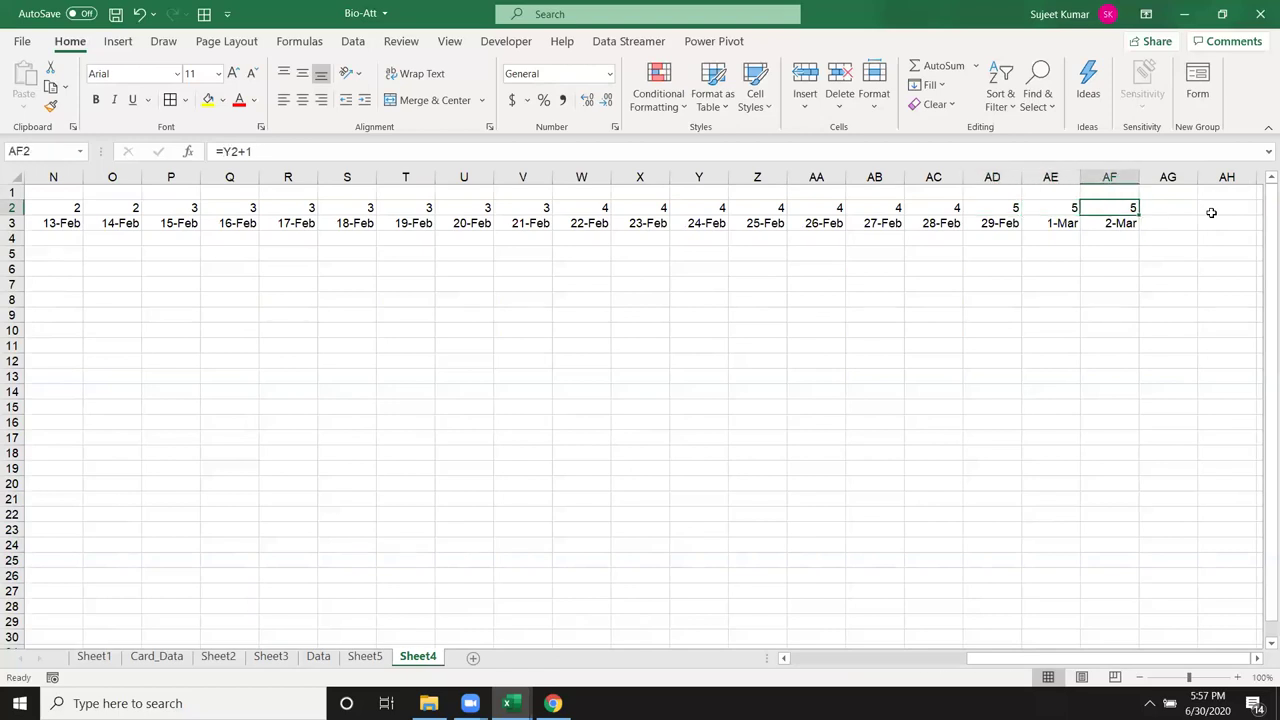
{"action": "key", "text": "Right"}
{"action": "type", "text": "1"}
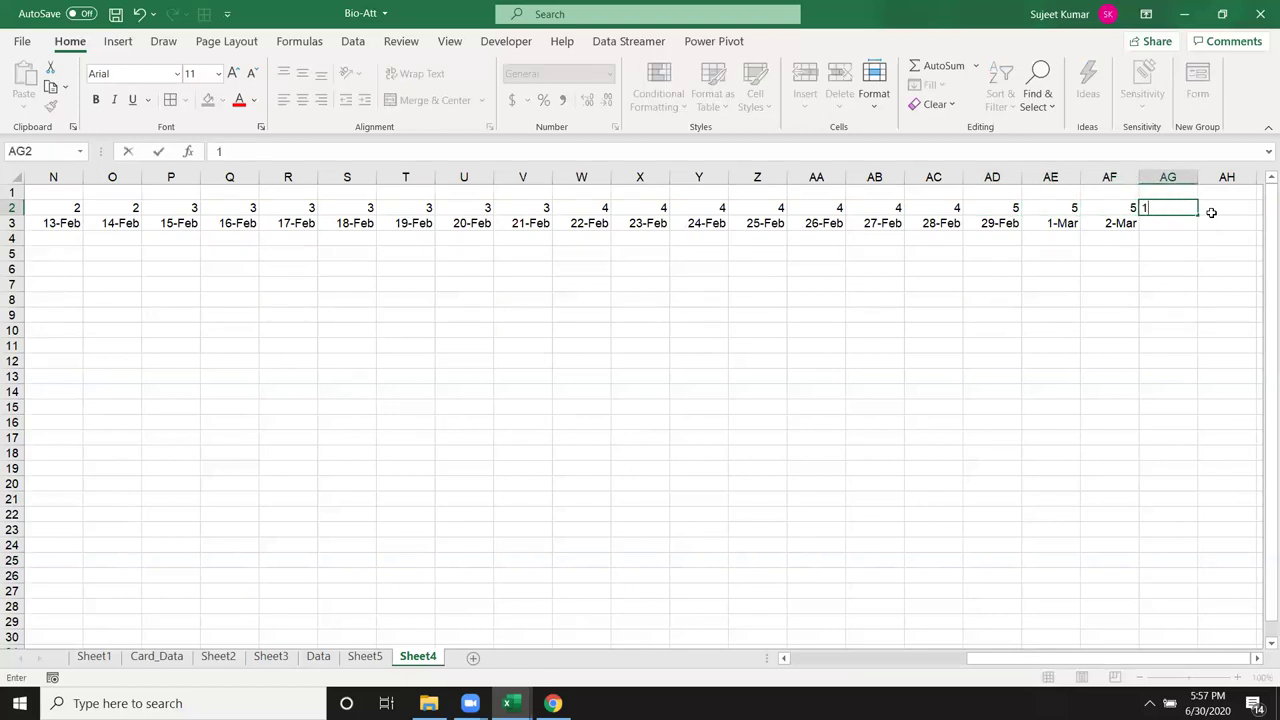
{"action": "key", "text": "Right"}
{"action": "type", "text": "2"}
{"action": "key", "text": "Right"}
{"action": "type", "text": "3"}
{"action": "key", "text": "Right"}
{"action": "type", "text": "4"}
{"action": "key", "text": "Right"}
{"action": "type", "text": "5"}
{"action": "key", "text": "Left"}
{"action": "key", "text": "Left"}
{"action": "key", "text": "Left"}
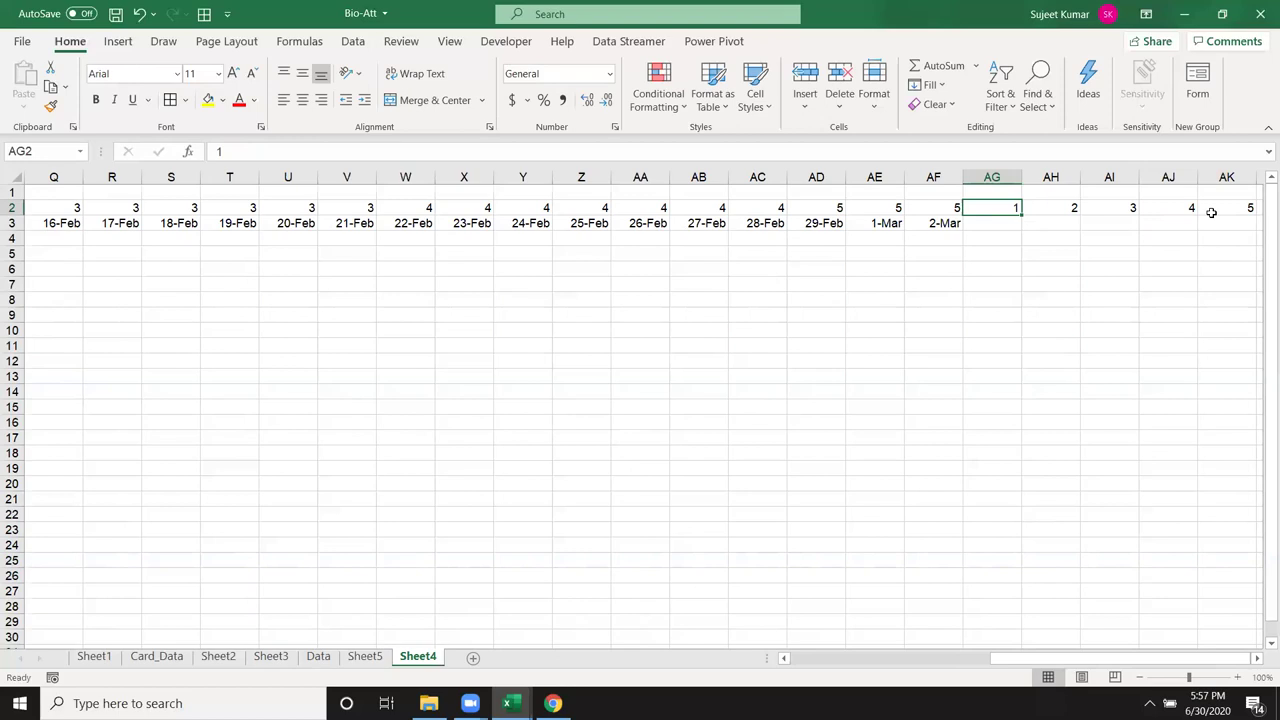
- Insert a blank column I before 8-Feb and enter week number 1 in I2
{"action": "key", "text": "ctrl+Left"}
{"action": "key", "text": "Right"}
{"action": "key", "text": "Right"}
{"action": "key", "text": "Right"}
{"action": "key", "text": "Right"}
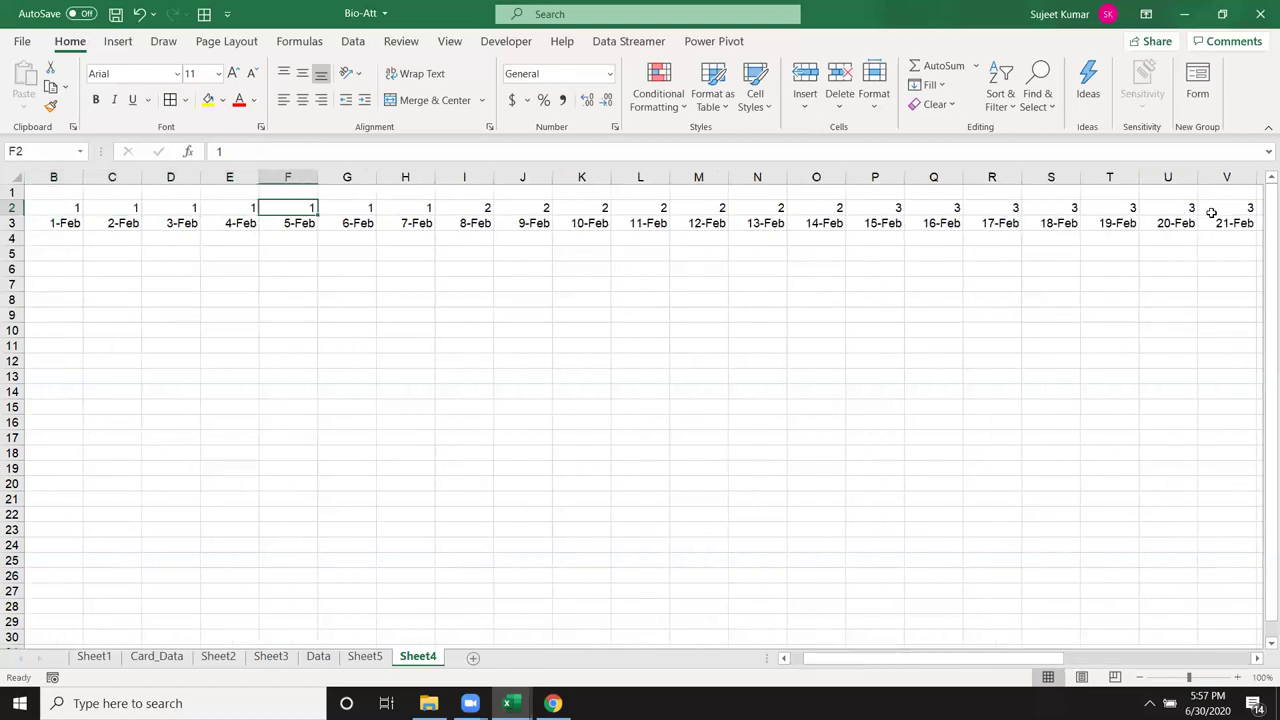
{"action": "key", "text": "Right"}
{"action": "key", "text": "Right"}
{"action": "key", "text": "Right"}
{"action": "key", "text": "ctrl+space"}
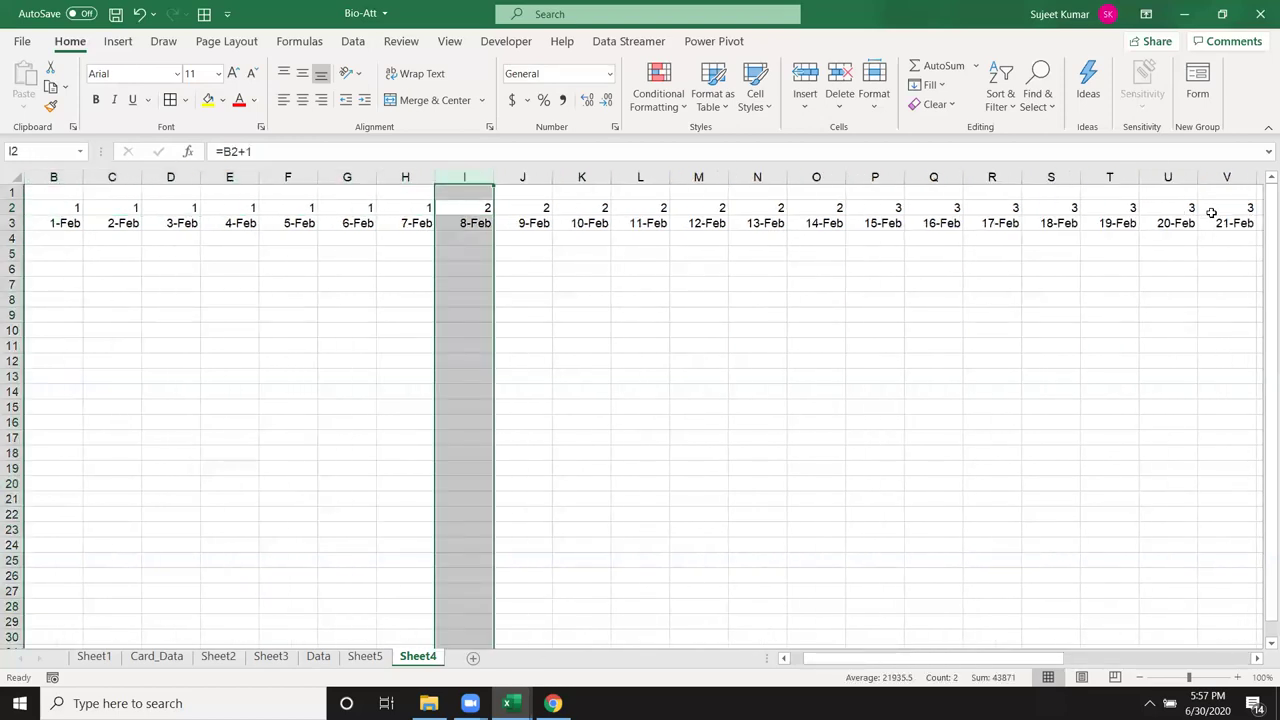
{"action": "key", "text": "ctrl+plus"}
{"action": "key", "text": "Down"}
{"action": "type", "text": "1"}
{"action": "key", "text": "Return"}
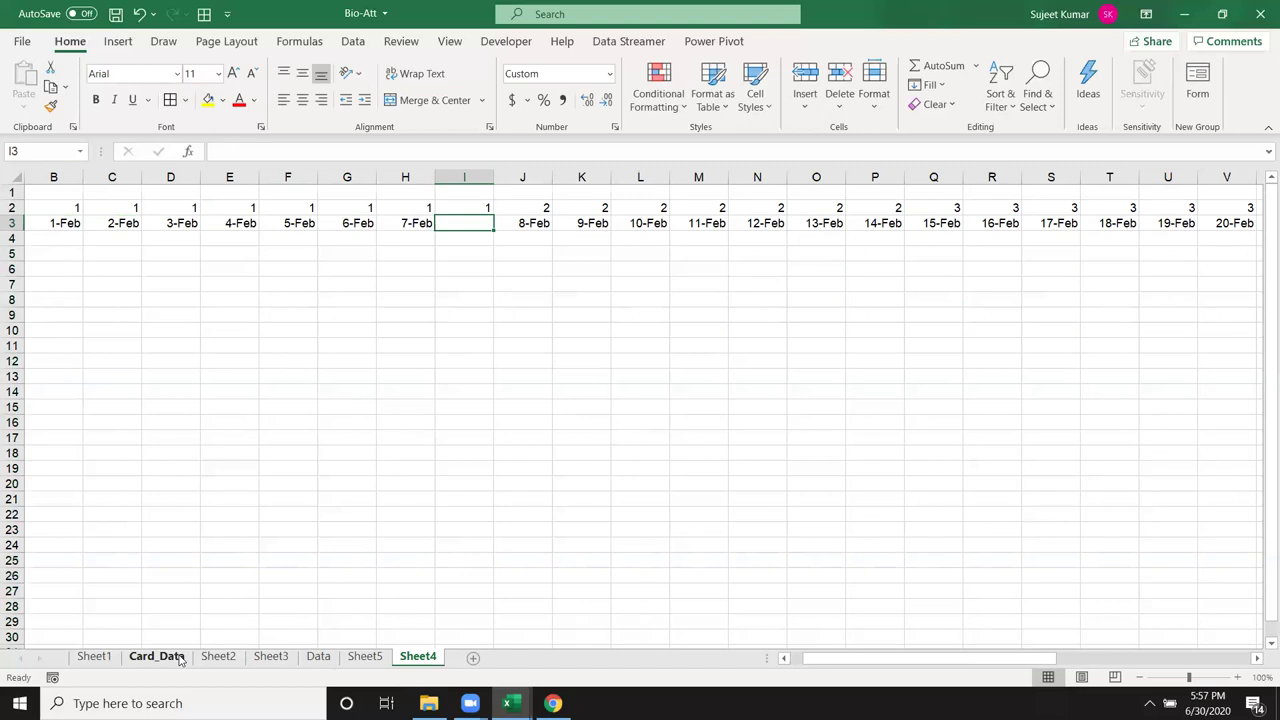
- Review the Card_Data, Sheet5, Data and Sheet3 sheets, then save Bio-Att from Sheet3
{"action": "left_click", "coordinate": [176, 658]}
{"action": "left_click", "coordinate": [366, 657]}
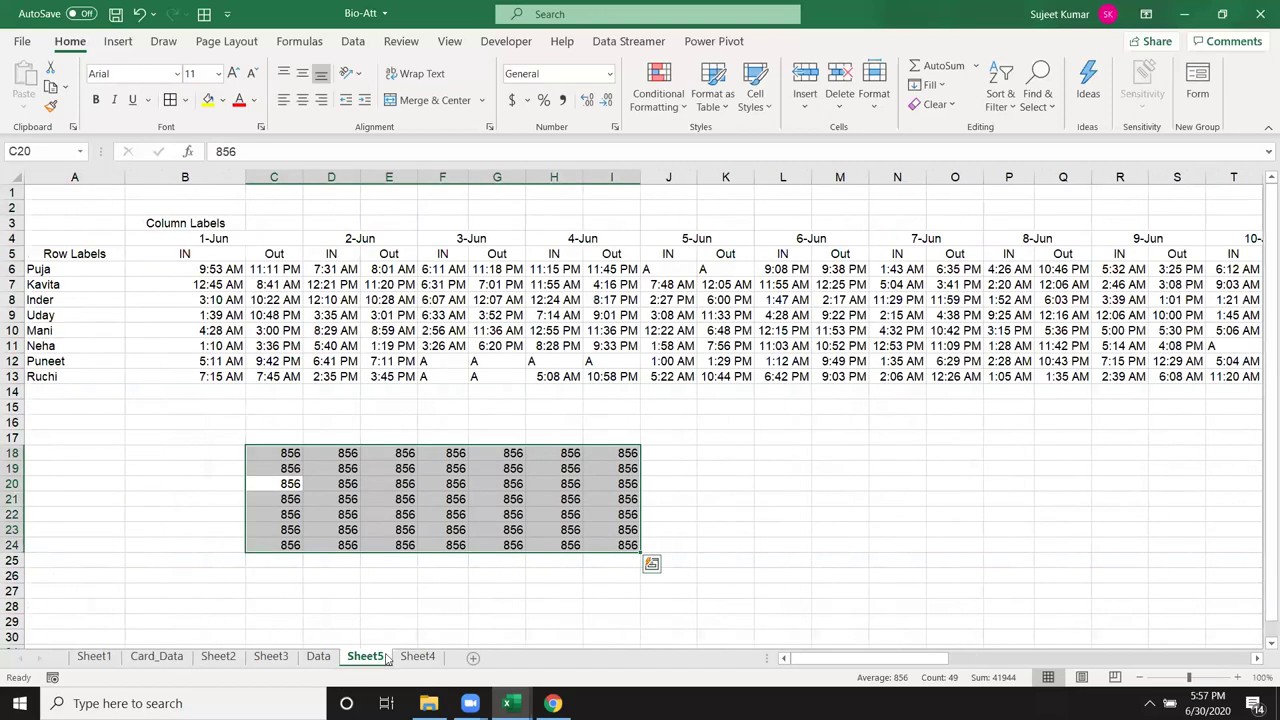
{"action": "left_click", "coordinate": [318, 657]}
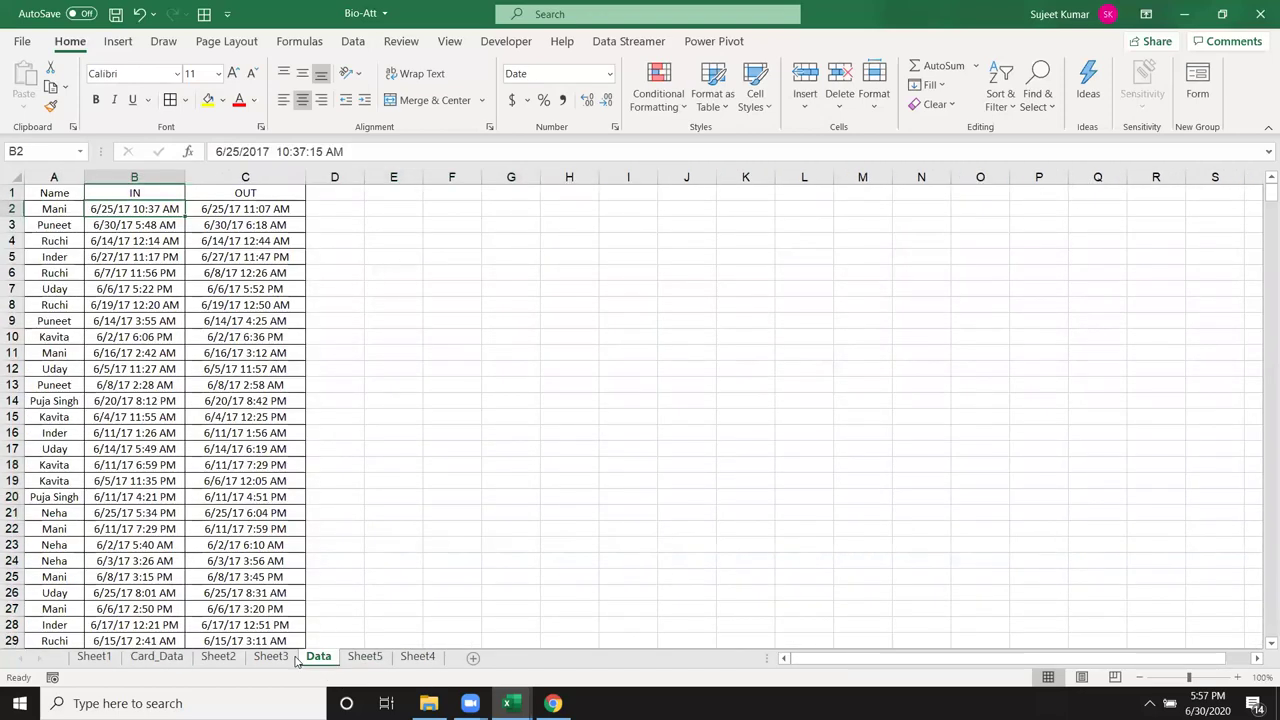
{"action": "left_click", "coordinate": [289, 657]}
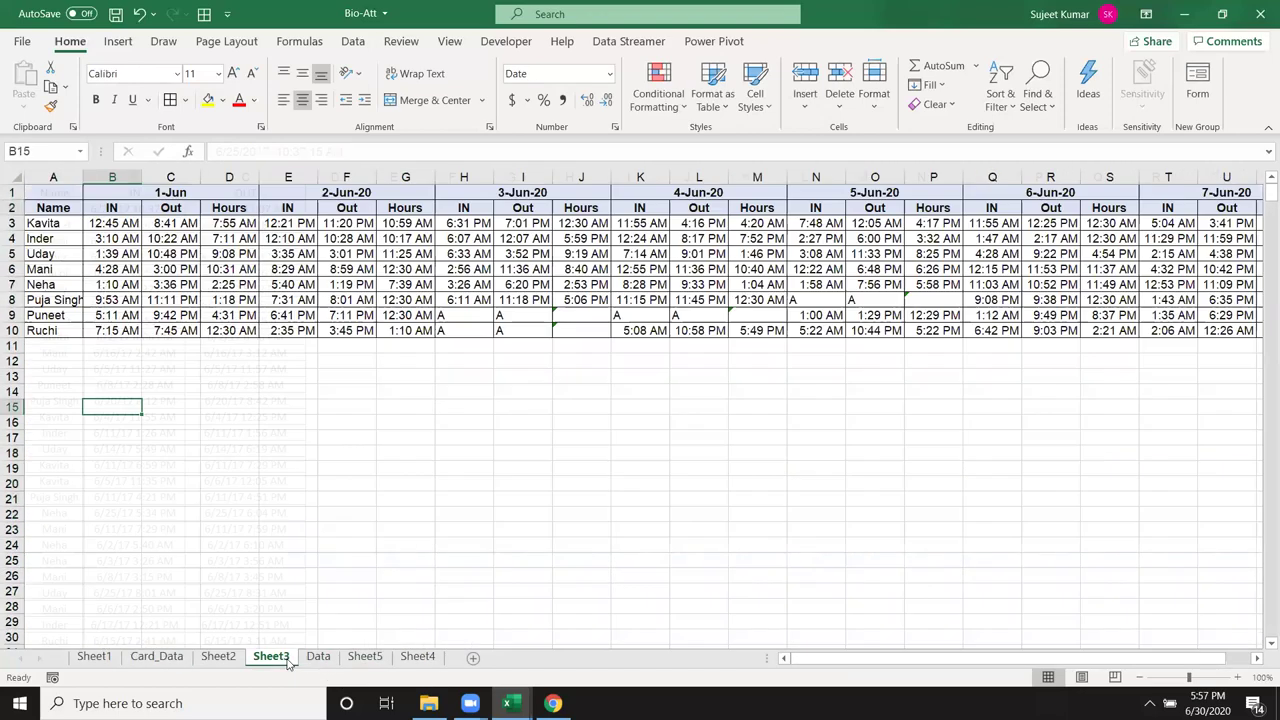
{"action": "left_click", "coordinate": [243, 207]}
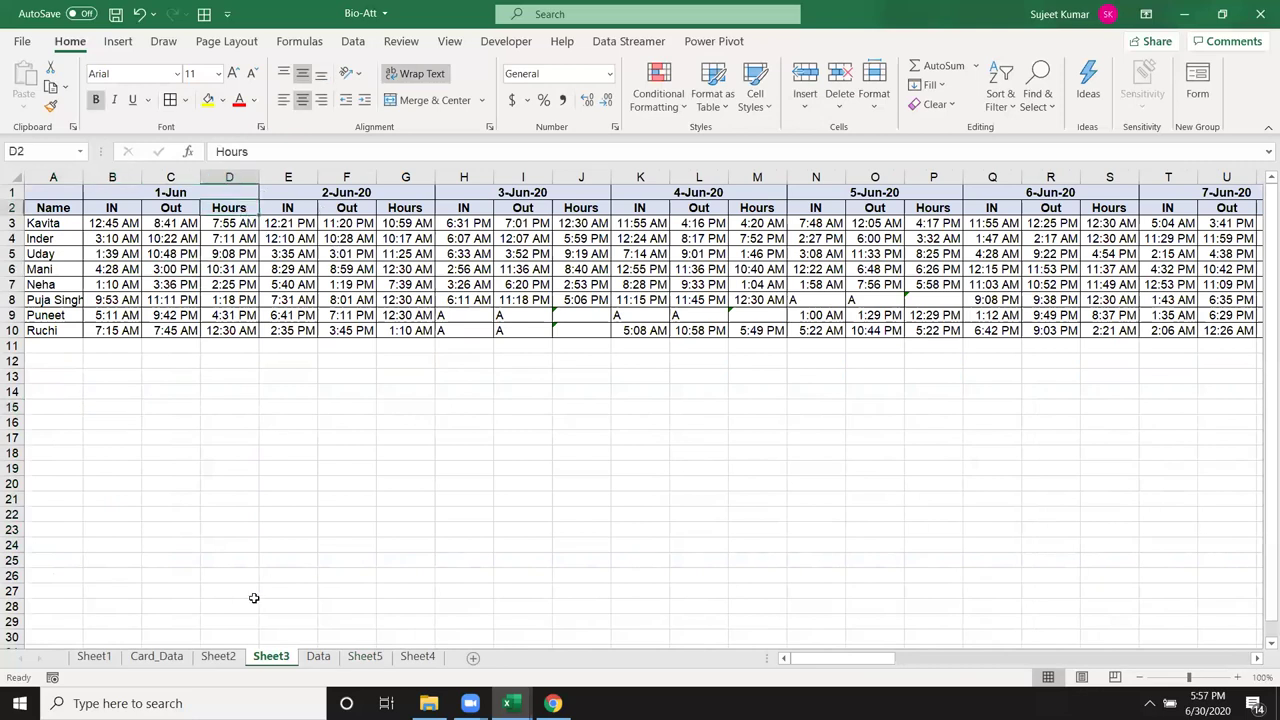
{"action": "left_click", "coordinate": [116, 14]}
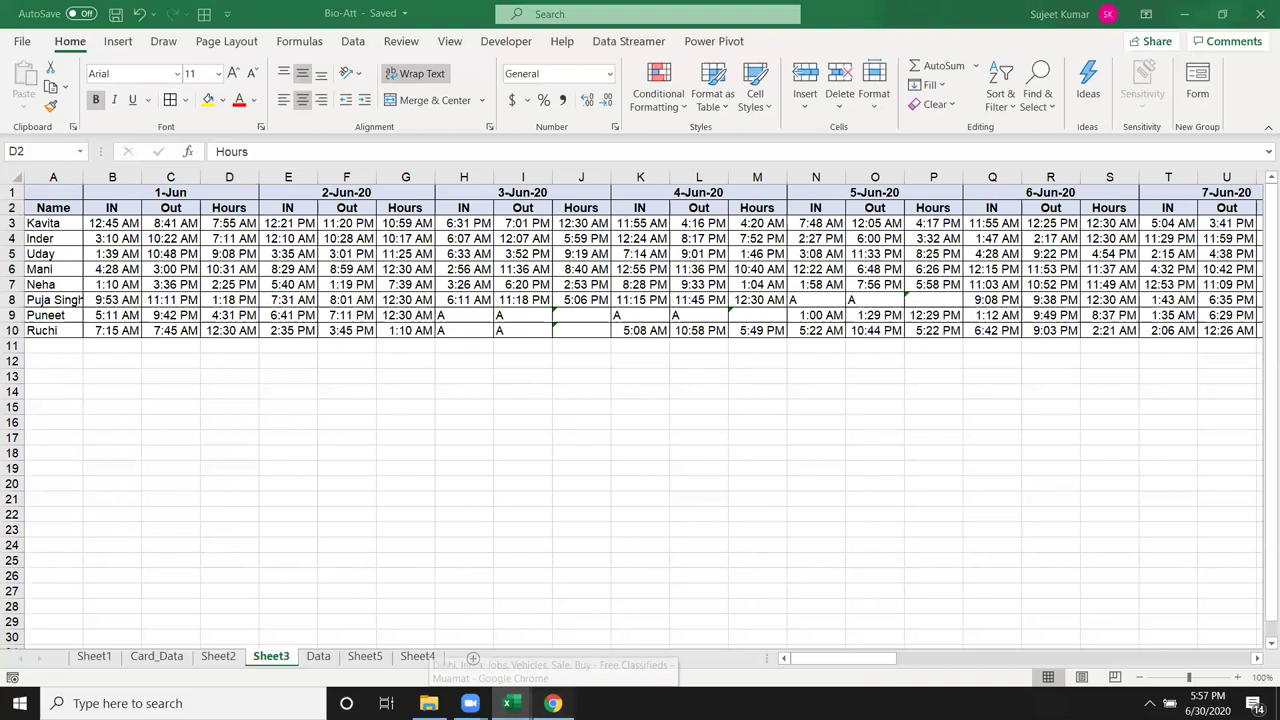
{"action": "left_click", "coordinate": [552, 703]}
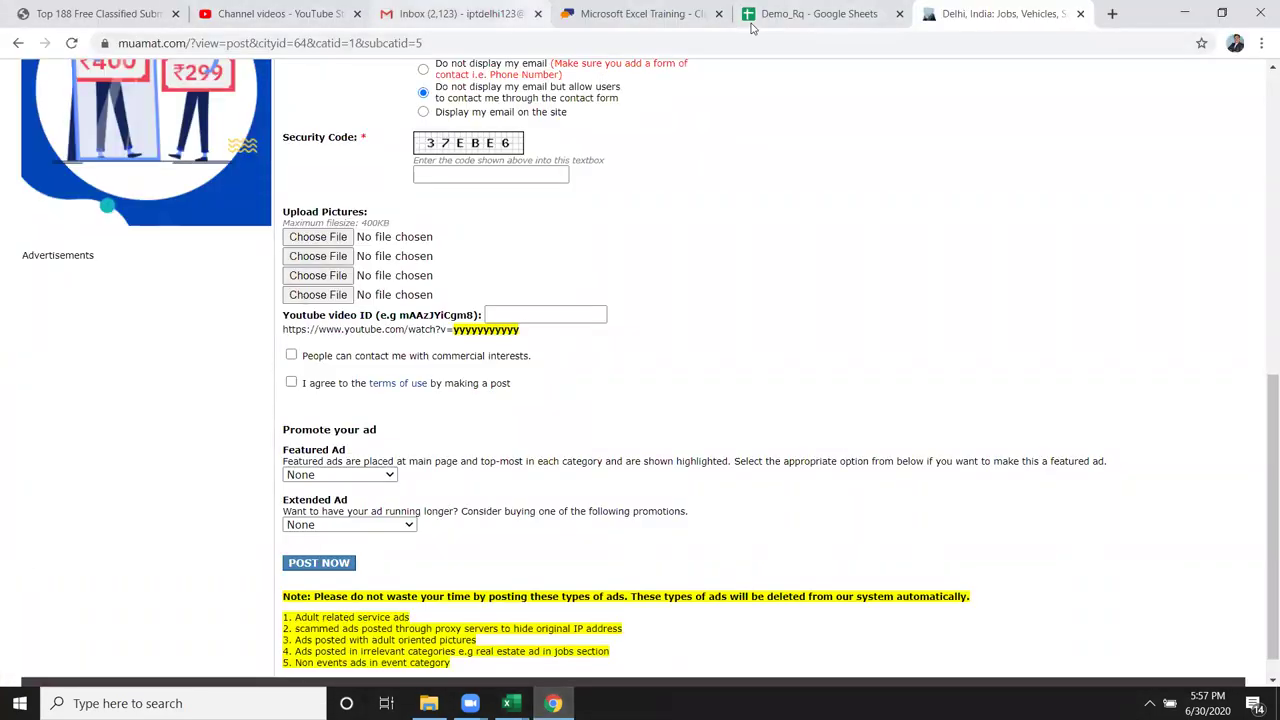
- Compose a new Gmail message to the suggested contact with the subject 'File'
{"action": "left_click", "coordinate": [517, 30]}
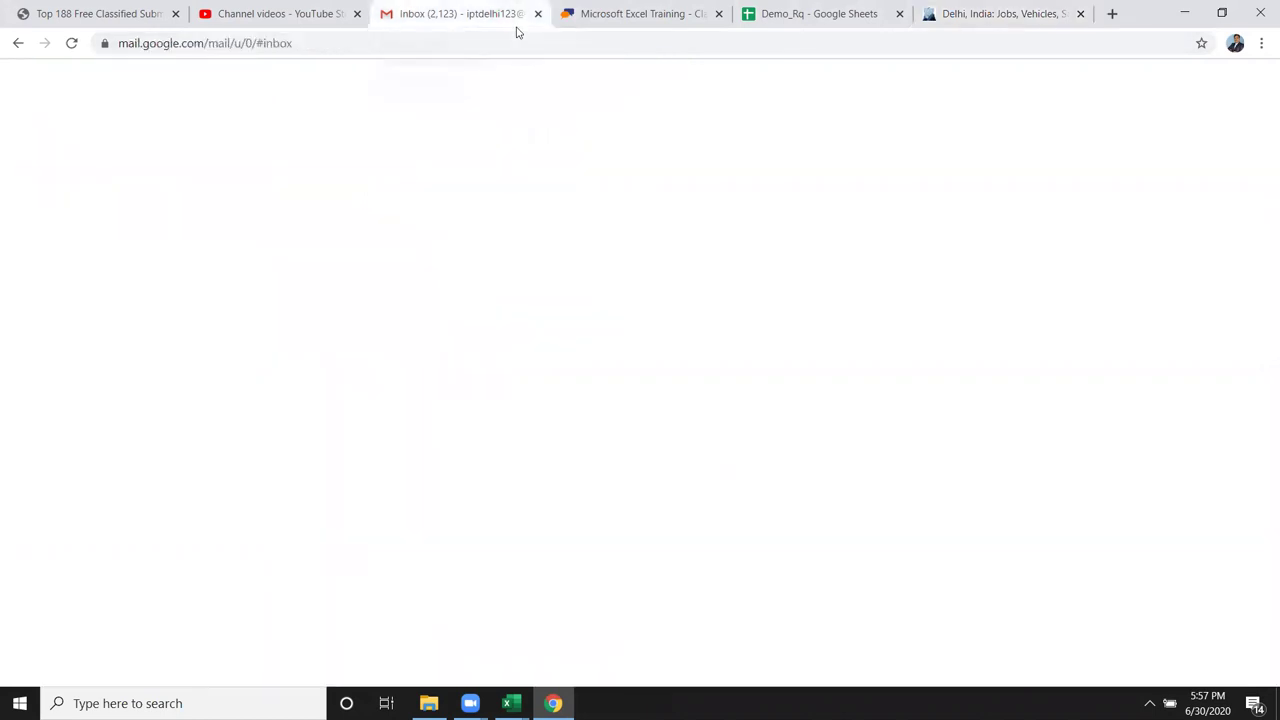
{"action": "left_click", "coordinate": [100, 150]}
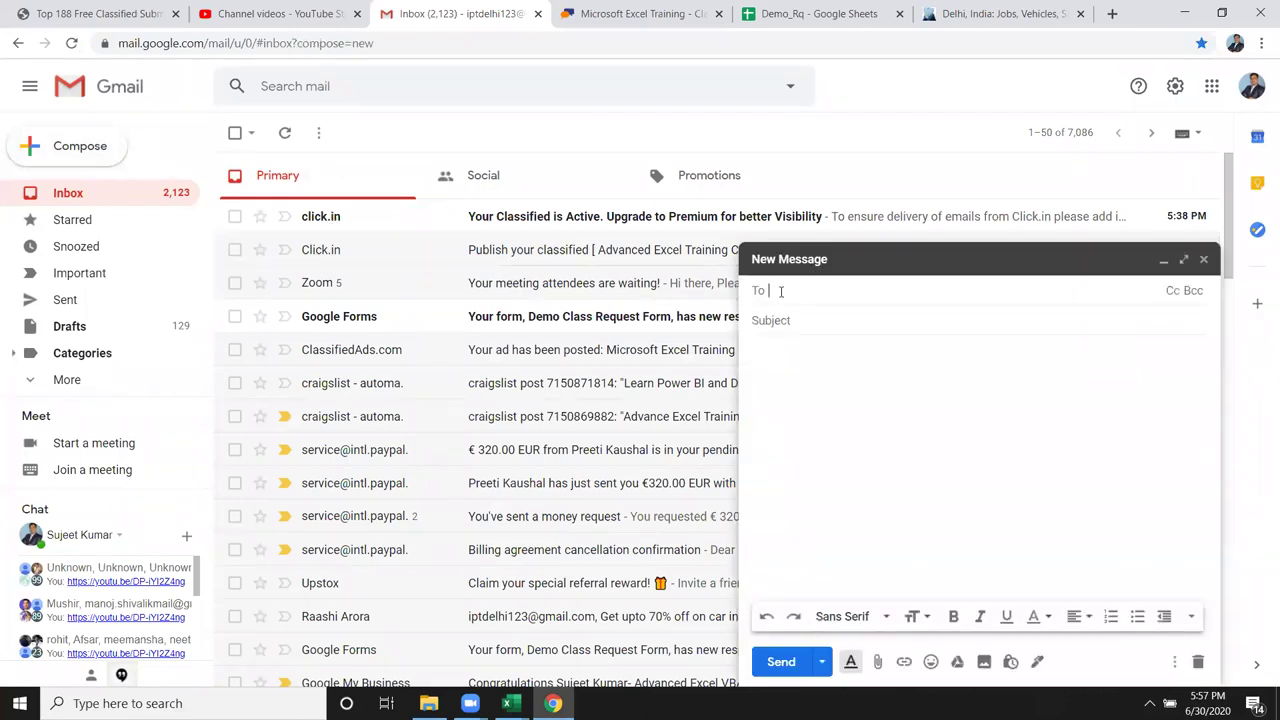
{"action": "type", "text": "vik"}
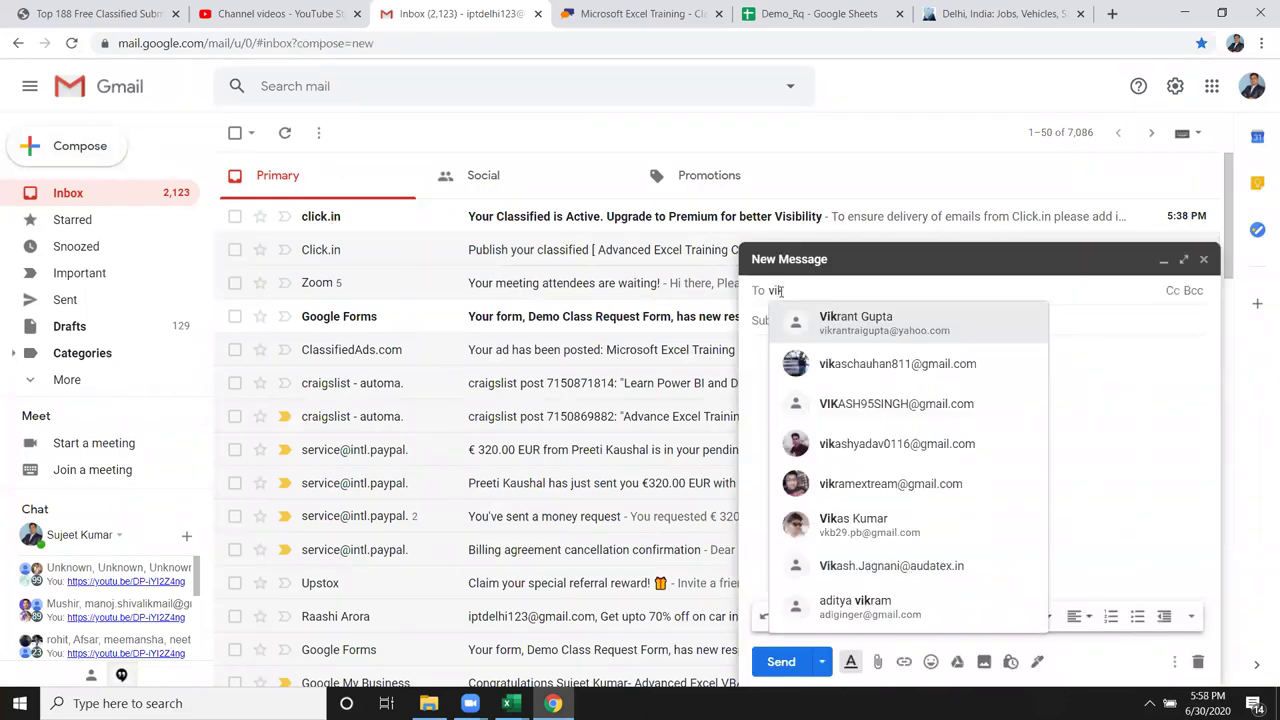
{"action": "left_click", "coordinate": [925, 328]}
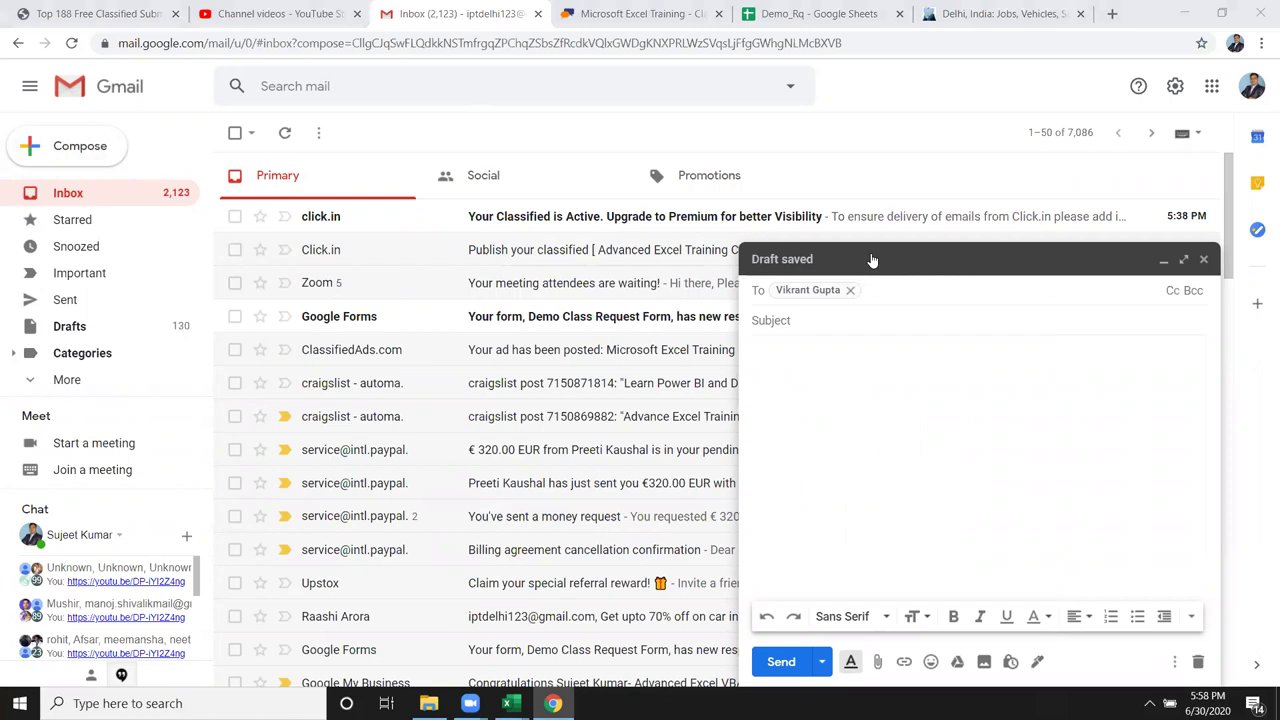
{"action": "left_click", "coordinate": [818, 320]}
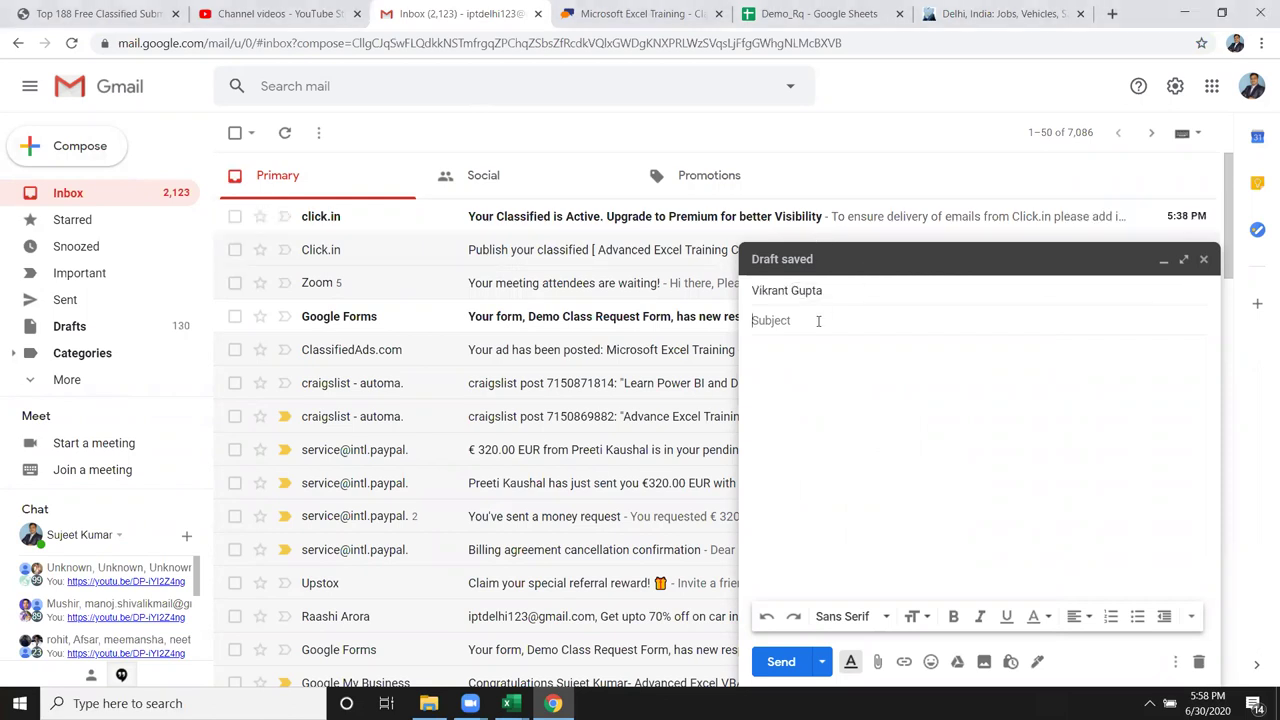
{"action": "type", "text": "File"}
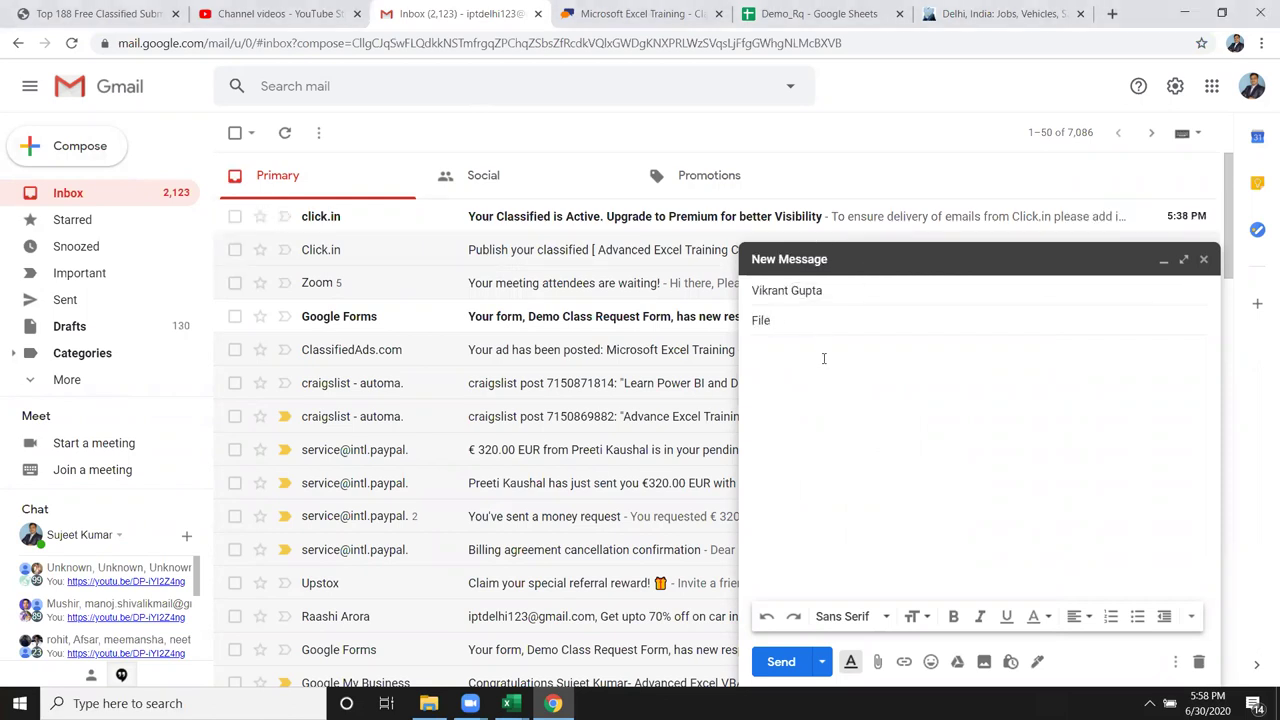
- Attach the Bio-Att.xlsx workbook from the Downloads folder
{"action": "left_click", "coordinate": [879, 663]}
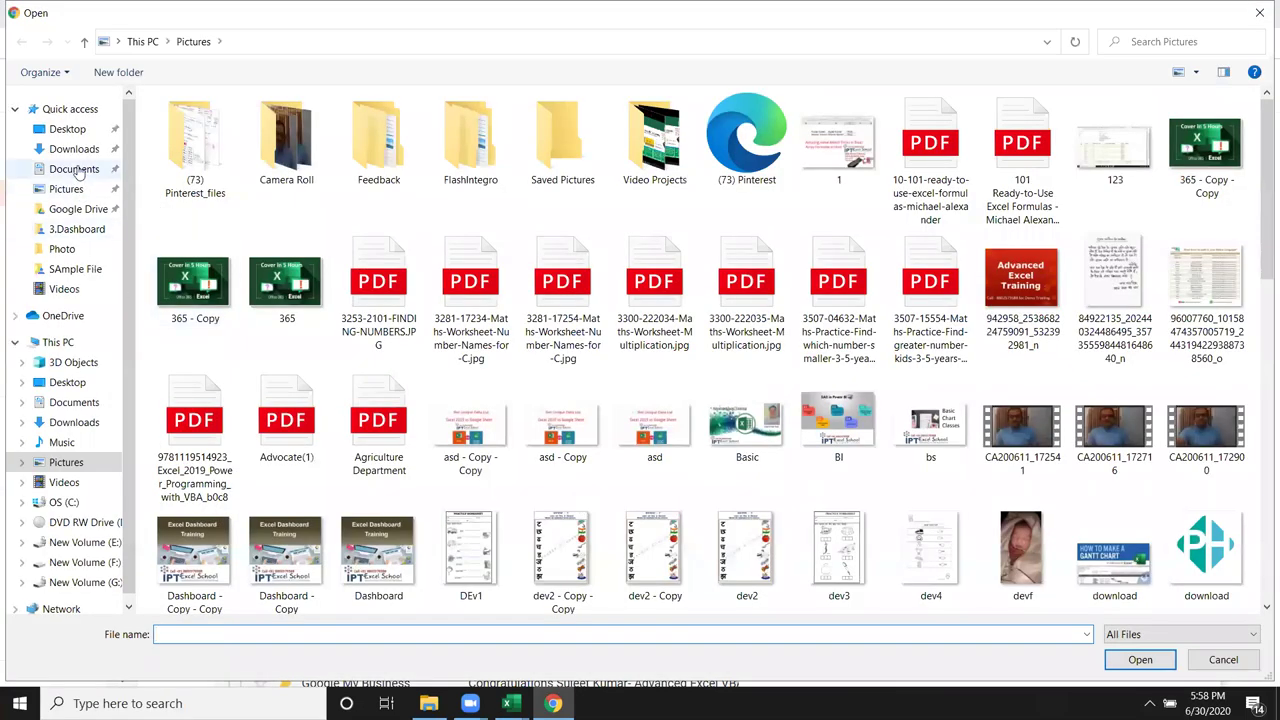
{"action": "left_click", "coordinate": [75, 169]}
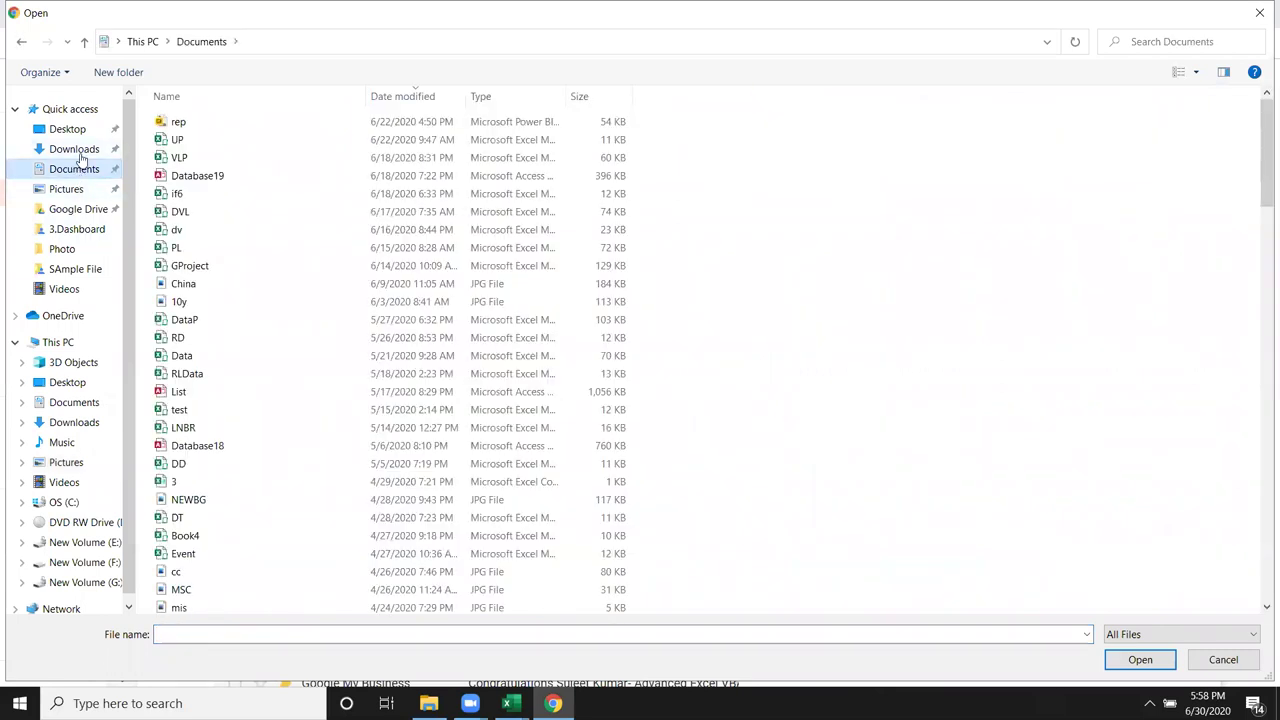
{"action": "left_click", "coordinate": [80, 150]}
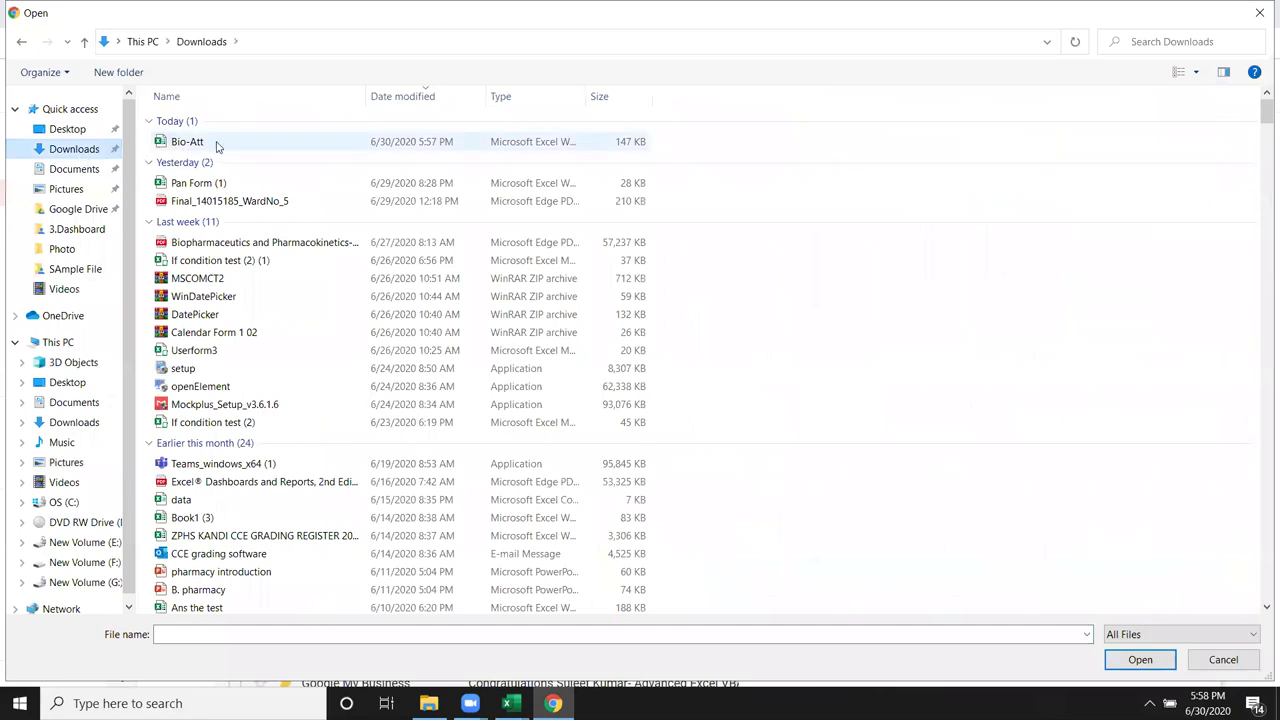
{"action": "double_click", "coordinate": [218, 144]}
- Add a second suggested recipient, send the Bio-Att.xlsx message, and show the desktop
{"action": "left_click", "coordinate": [867, 290]}
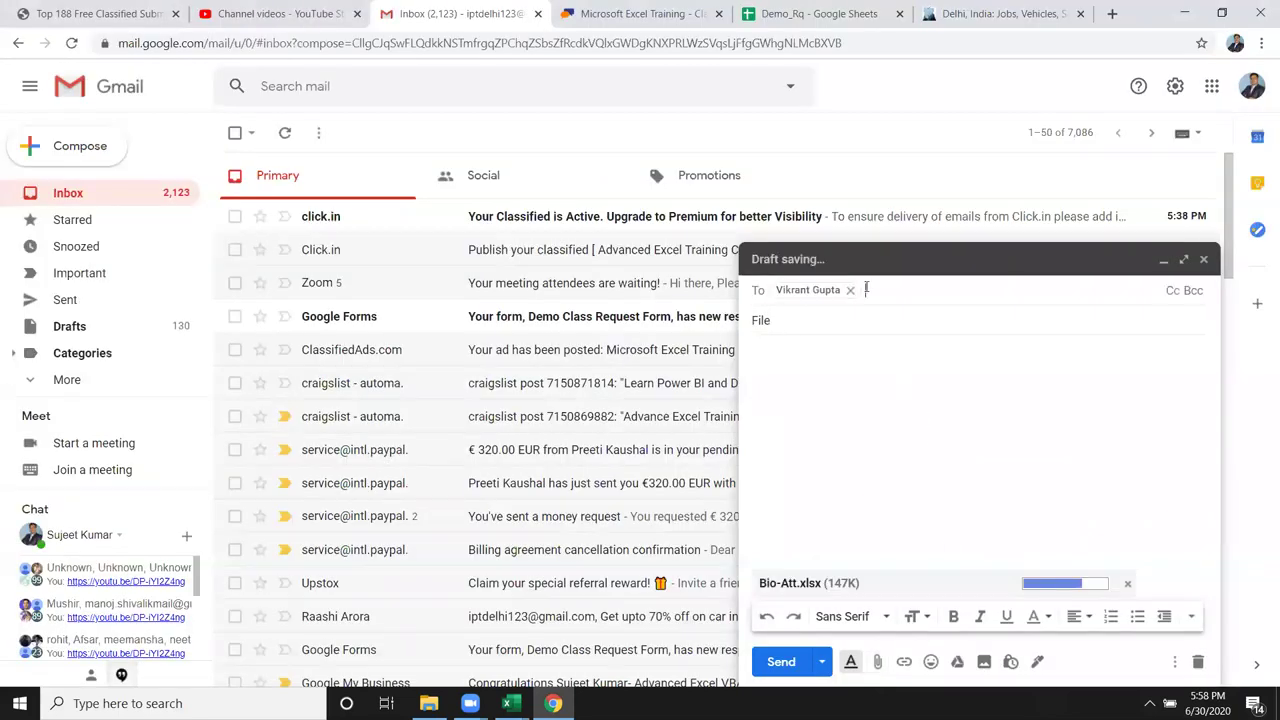
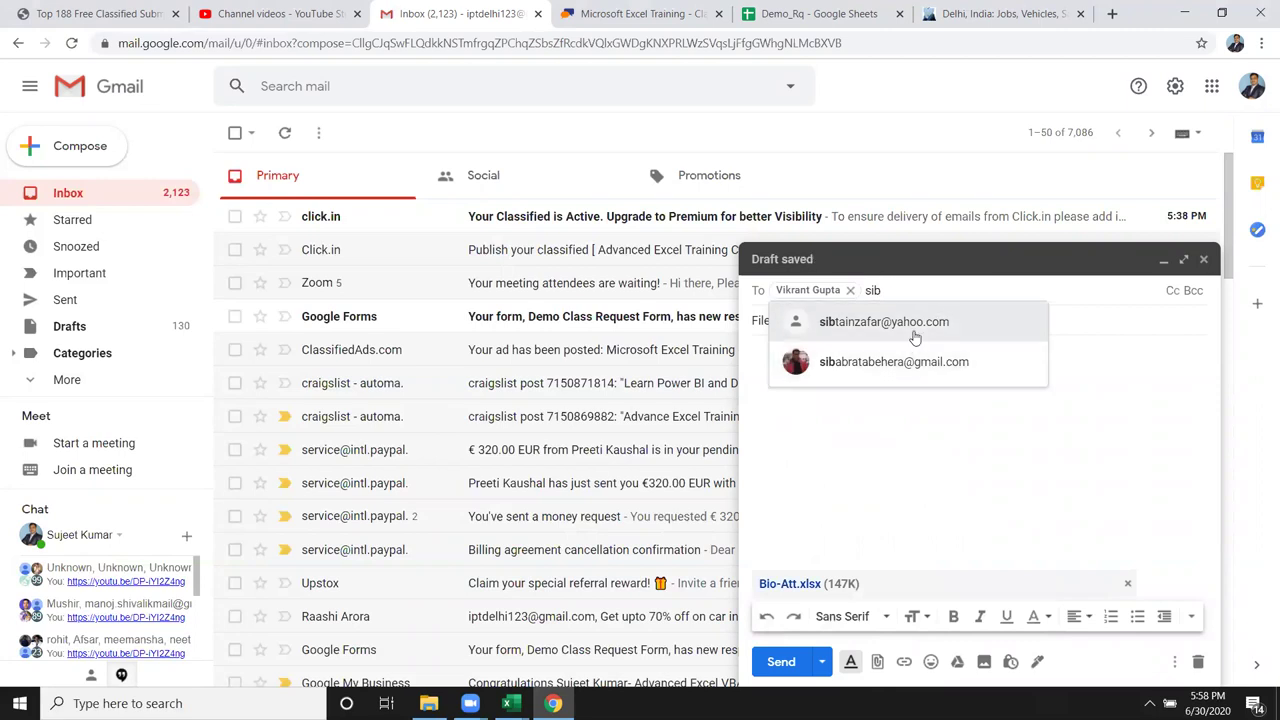
{"action": "left_click", "coordinate": [910, 333]}
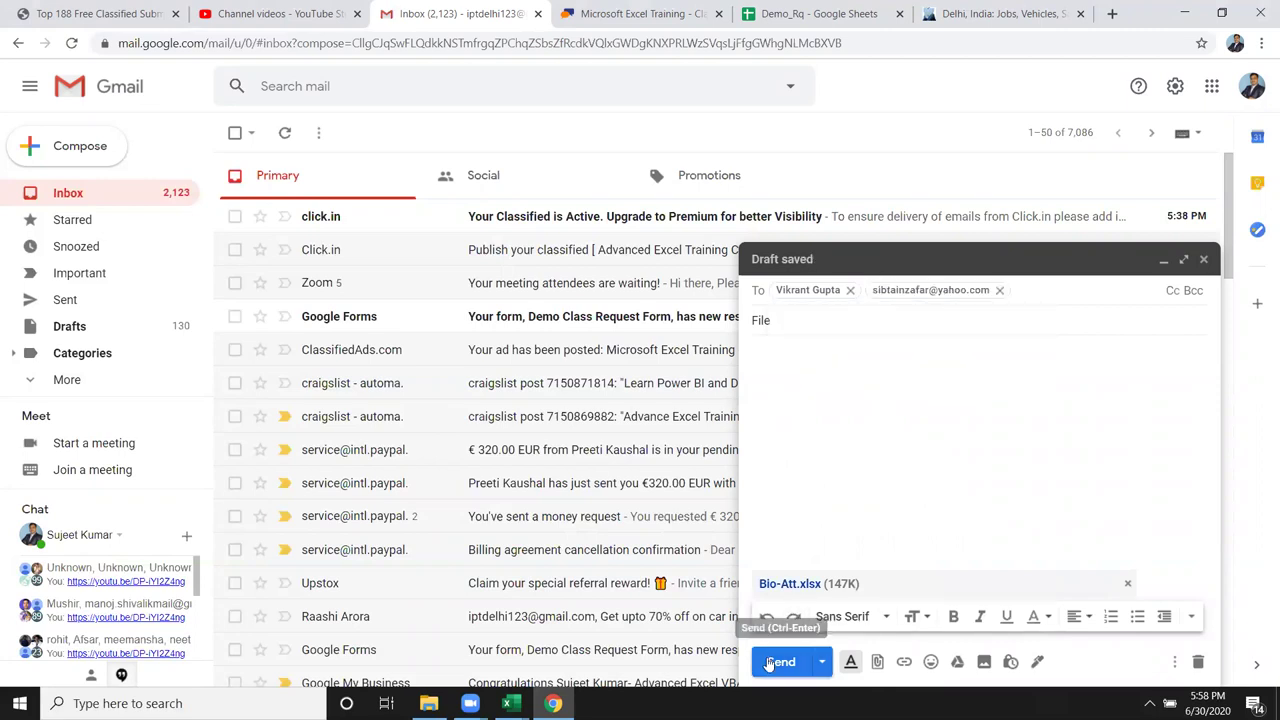
{"action": "left_click", "coordinate": [770, 662]}
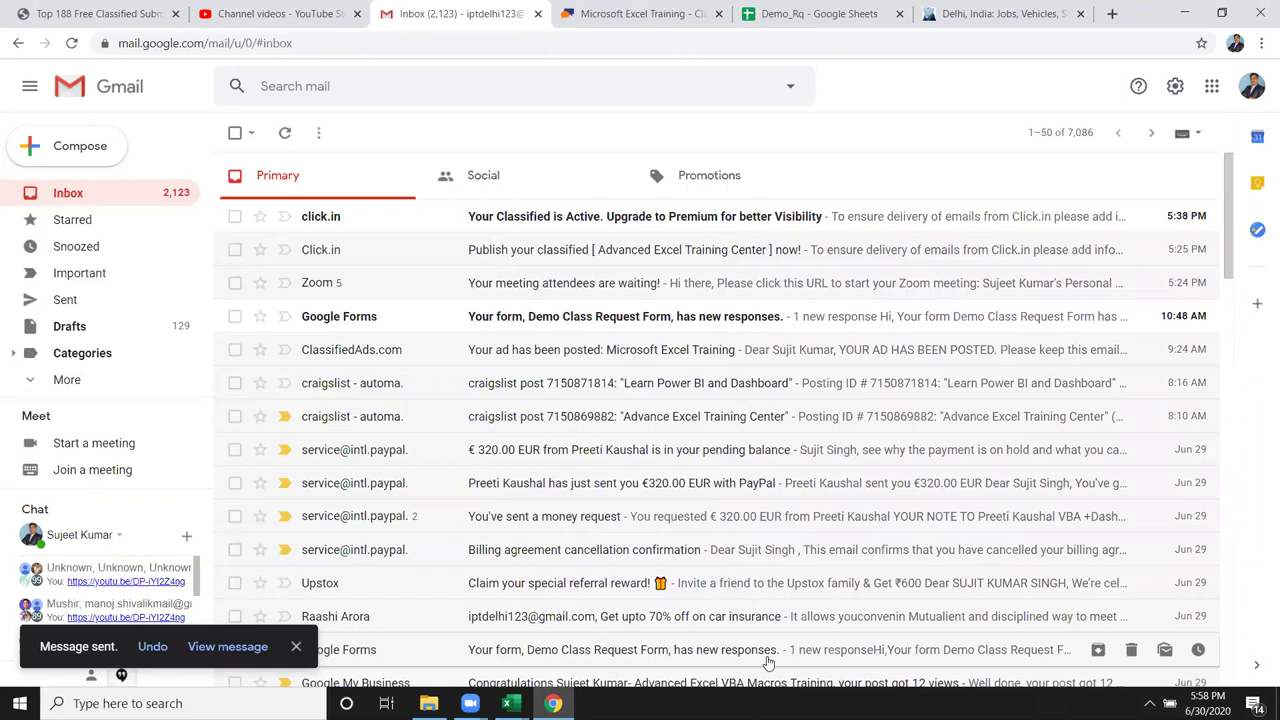
{"action": "key", "text": "alt+Tab"}
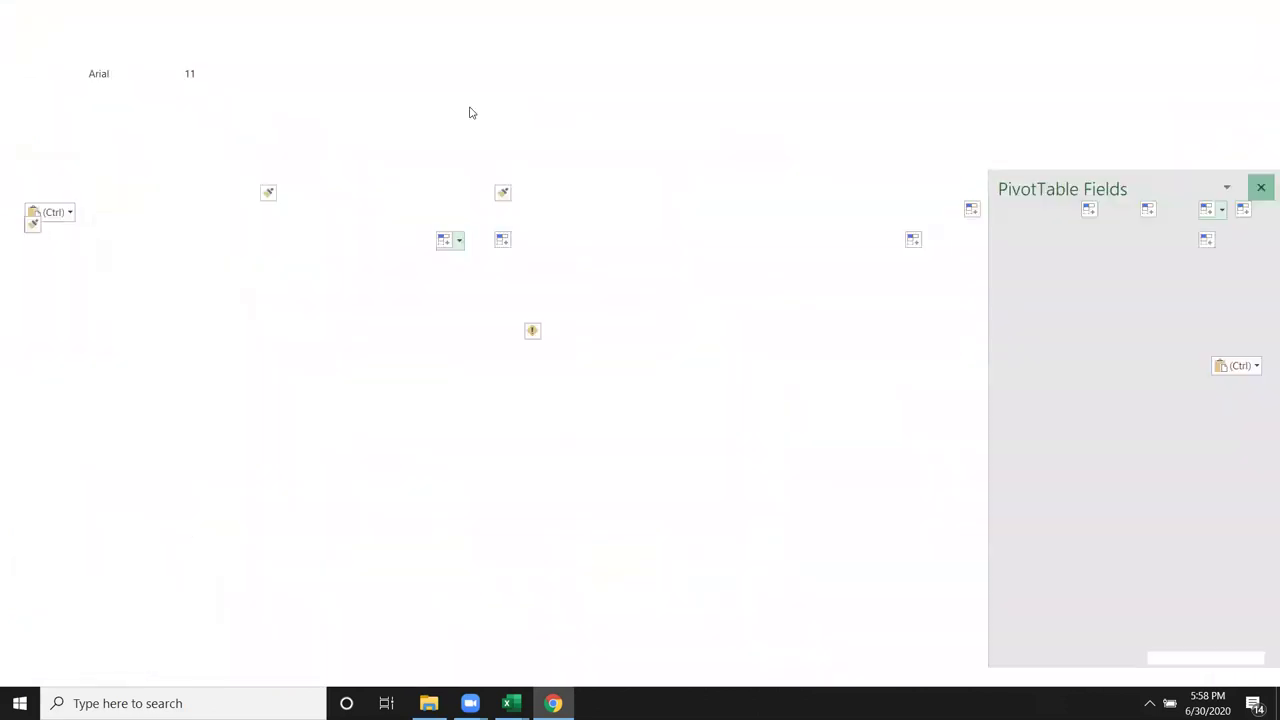
{"action": "key", "text": "super+d"}
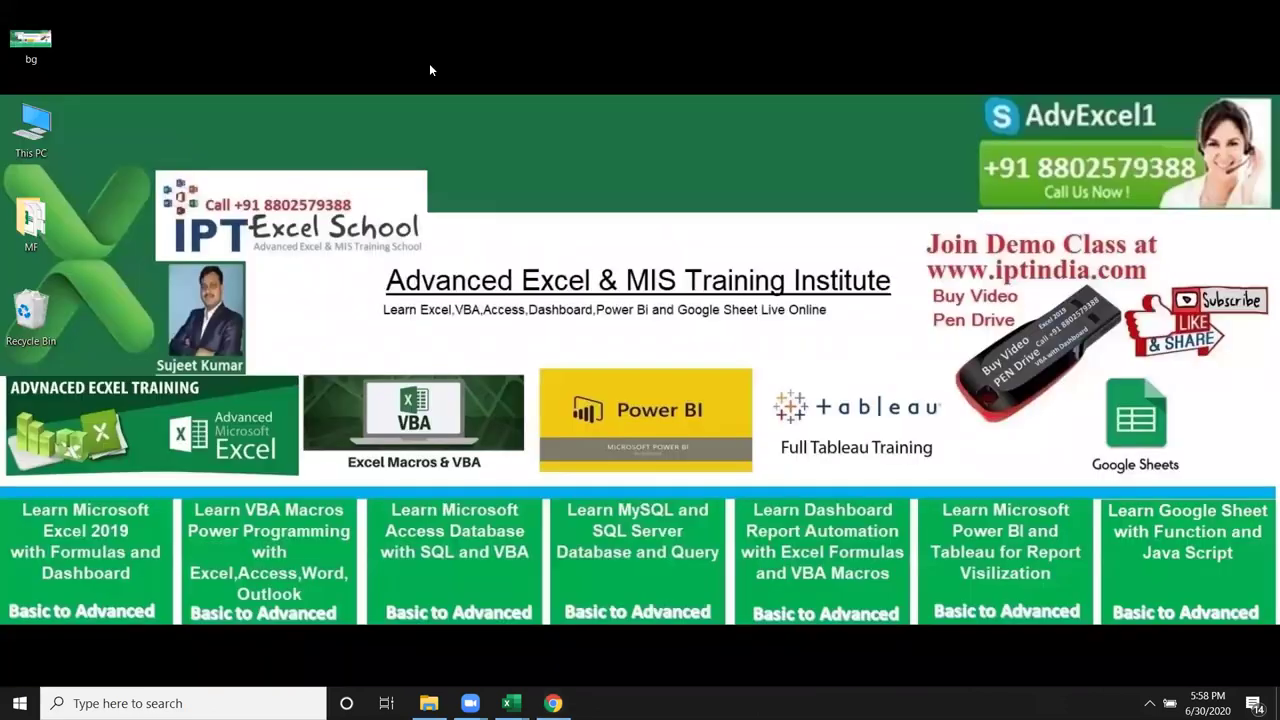